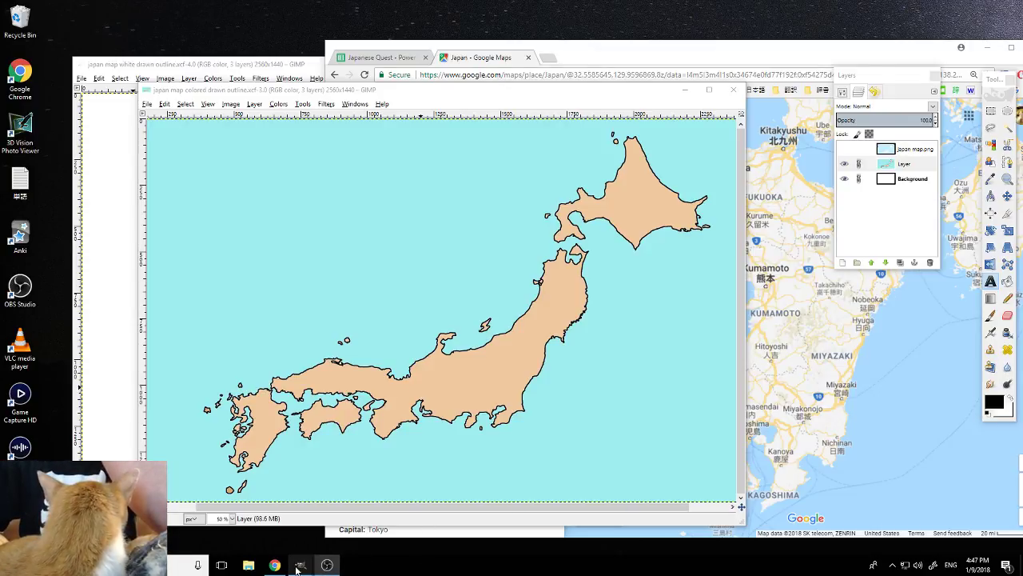
# Preview the open map images, bring the colored Japan map forward, and reposition its window near the desktop's upper edge
pyautogui.moveTo(298, 568)
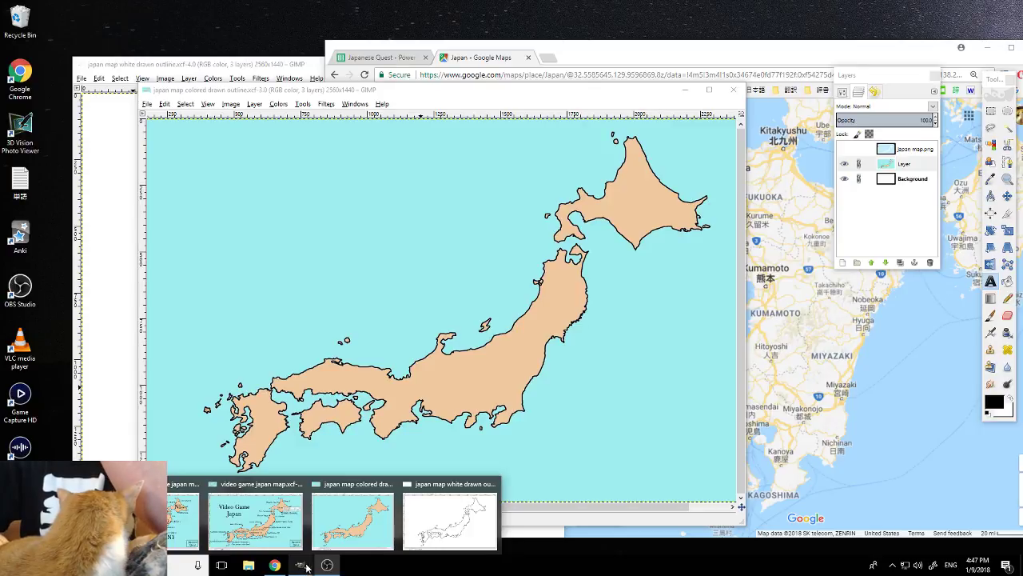
pyautogui.moveTo(448, 530)
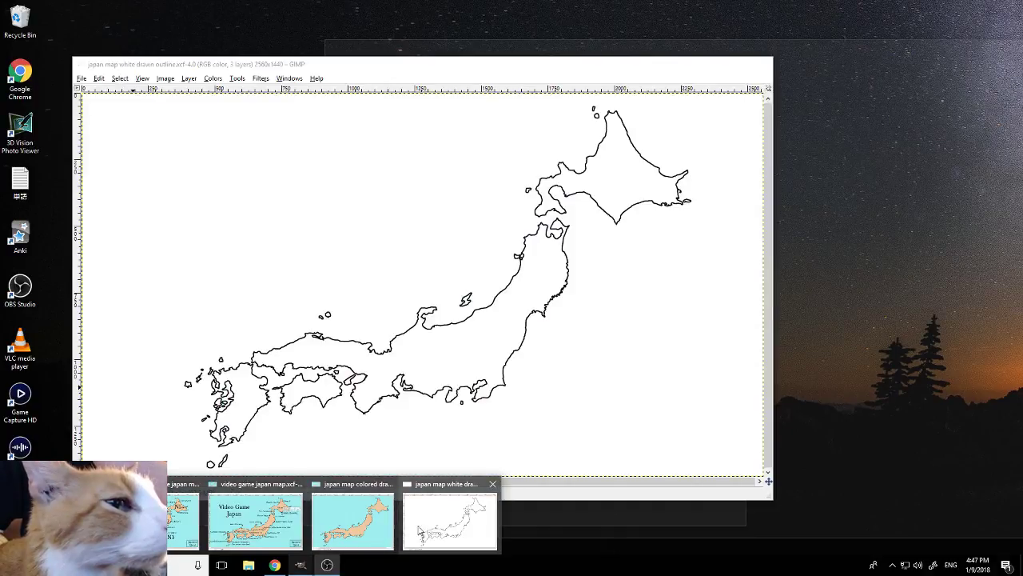
pyautogui.moveTo(363, 529)
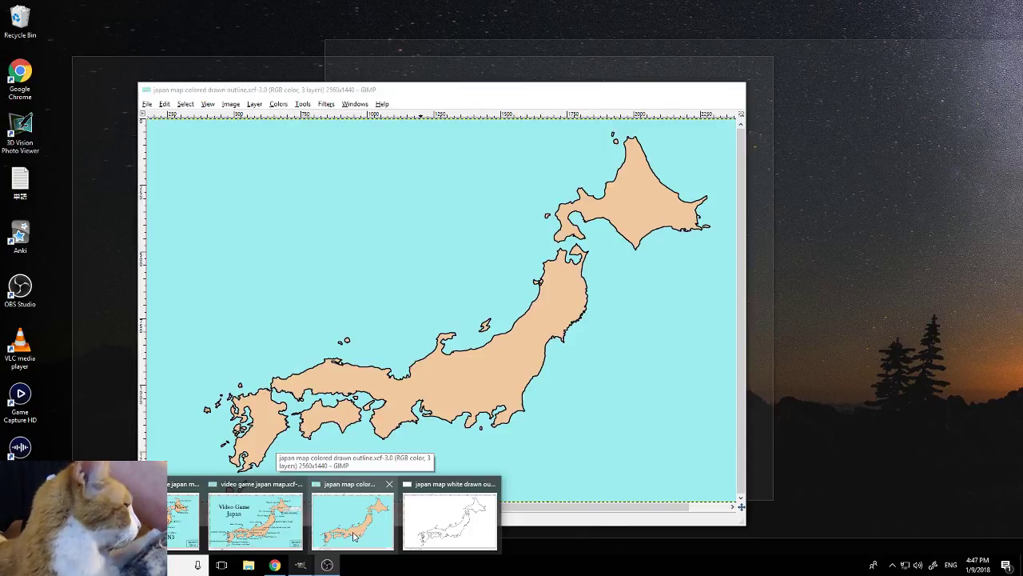
pyautogui.moveTo(266, 527)
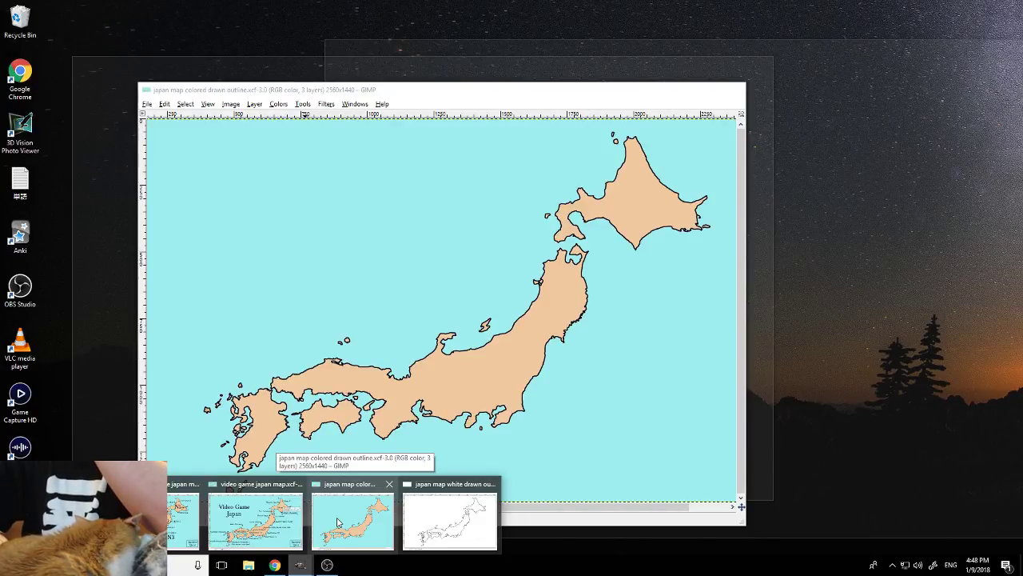
pyautogui.click(352, 521)
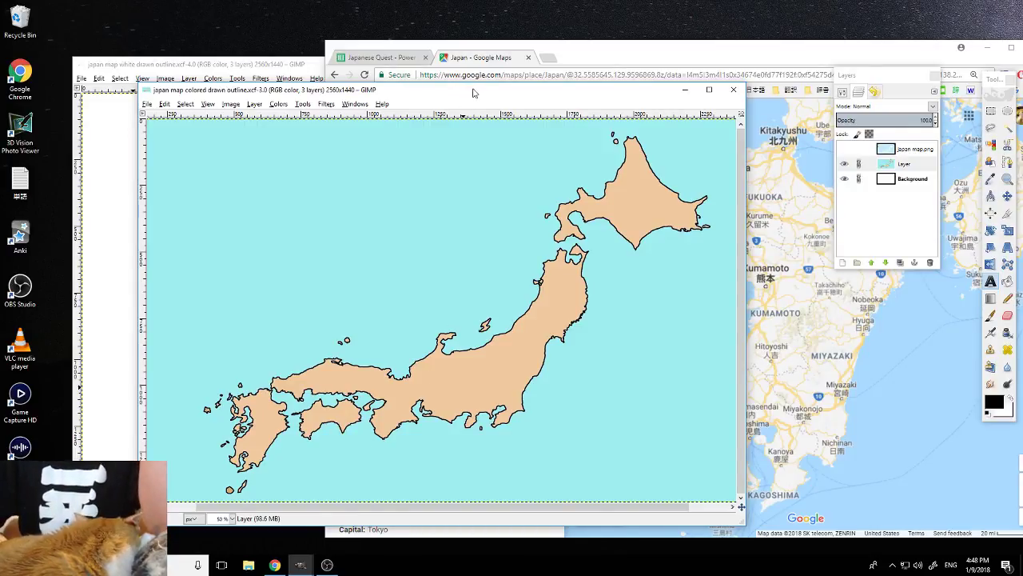
pyautogui.moveTo(473, 93); pyautogui.dragTo(460, 89)
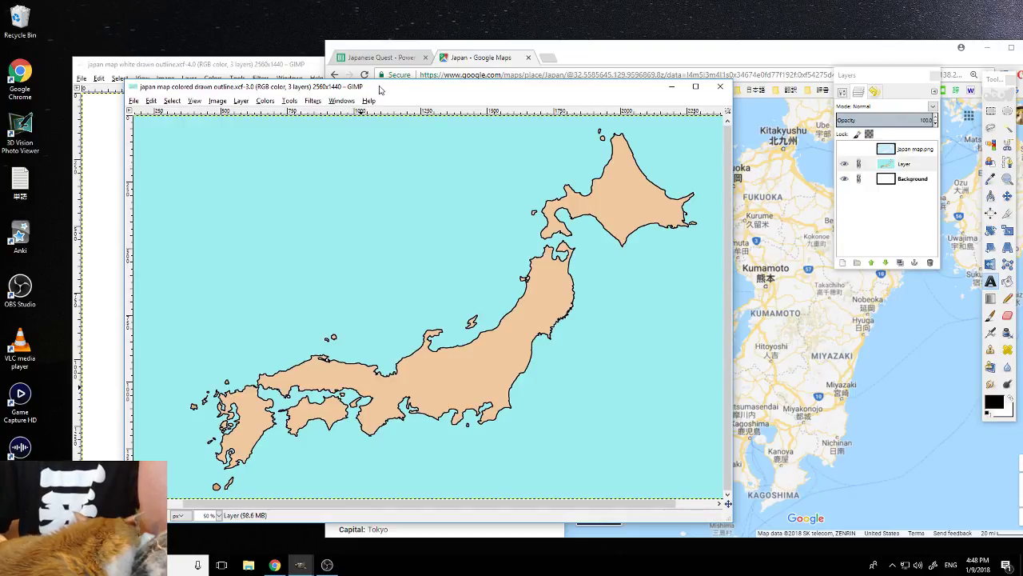
pyautogui.moveTo(381, 89); pyautogui.dragTo(361, 63)
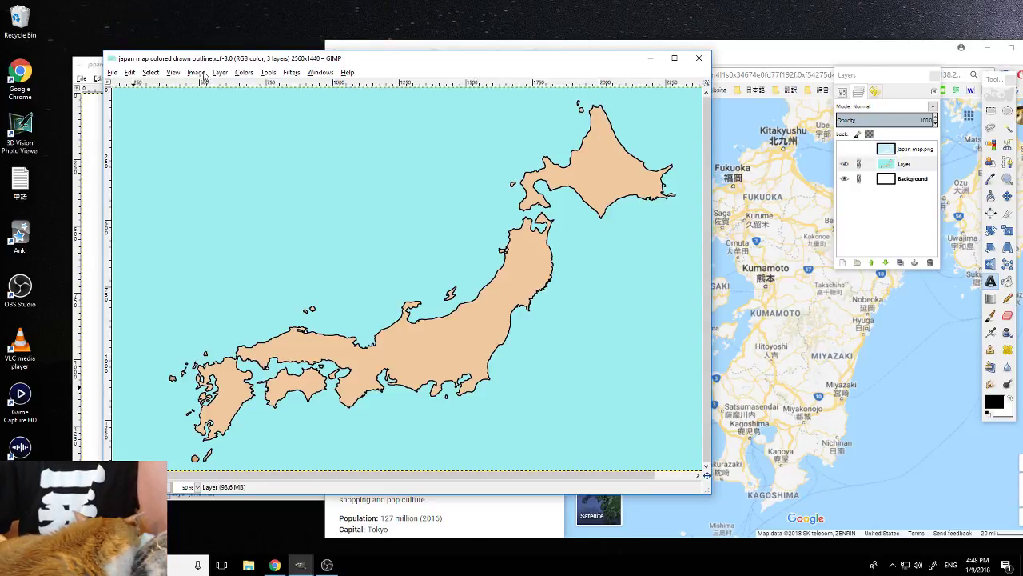
# Switch to the Google Maps browser window and reposition it so Kyushu is fully visible on the desktop
pyautogui.click(751, 53)
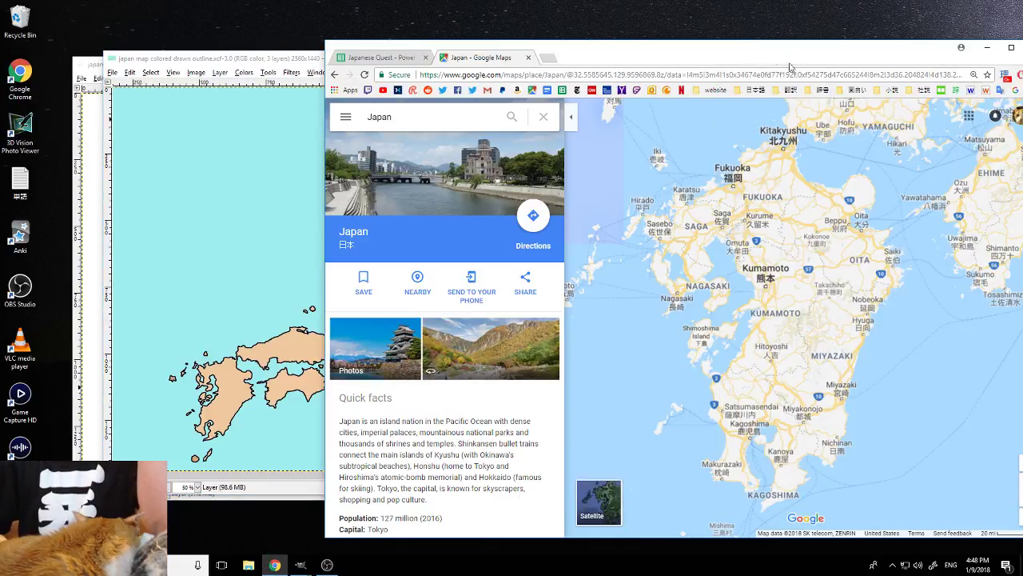
pyautogui.moveTo(810, 58); pyautogui.dragTo(774, 81)
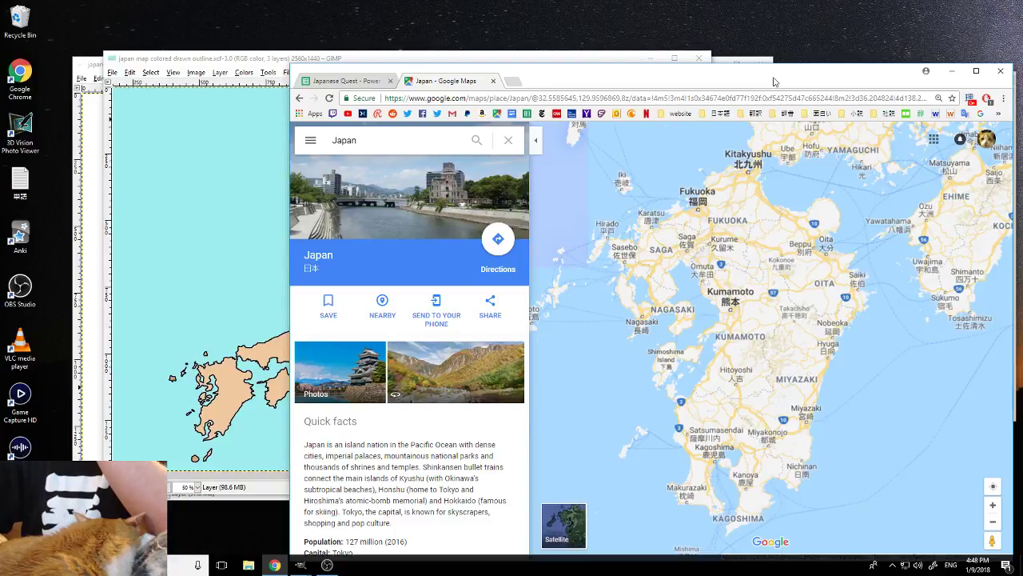
pyautogui.moveTo(741, 85); pyautogui.dragTo(723, 52)
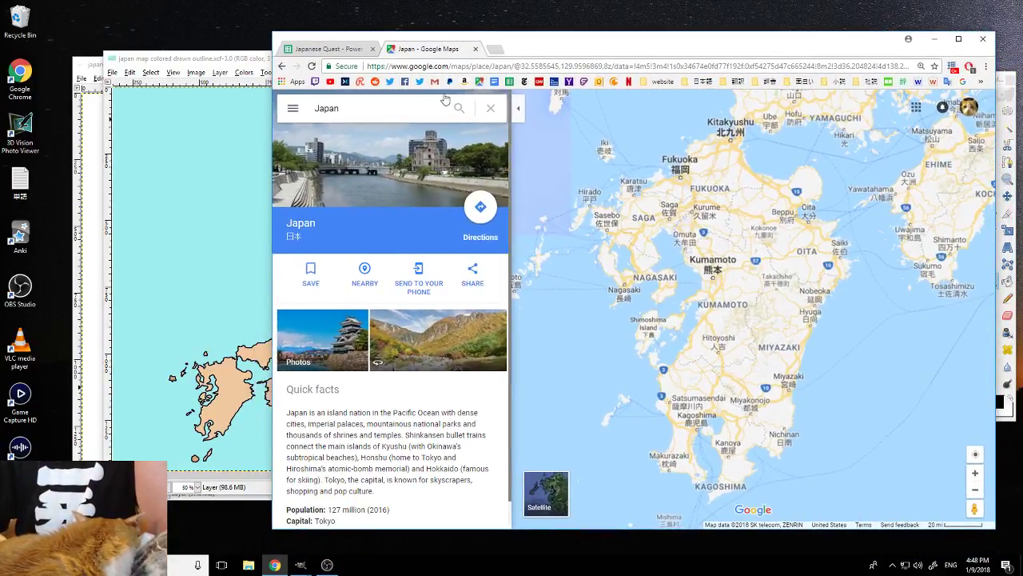
# Return to the colored Japan map in GIMP and enlarge it to 200% with Kyushu in view
pyautogui.click(259, 63)
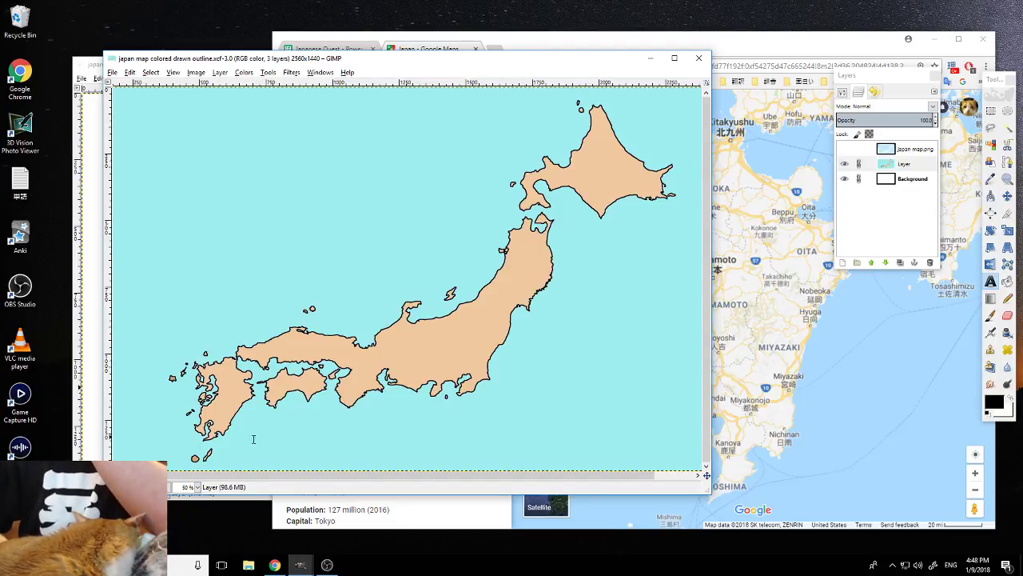
pyautogui.click(196, 486)
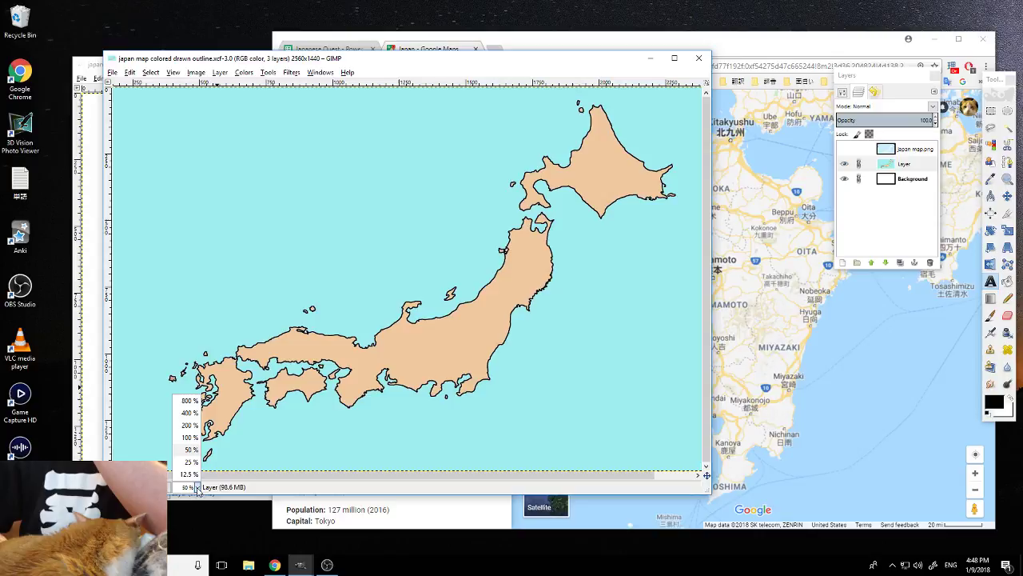
pyautogui.click(191, 425)
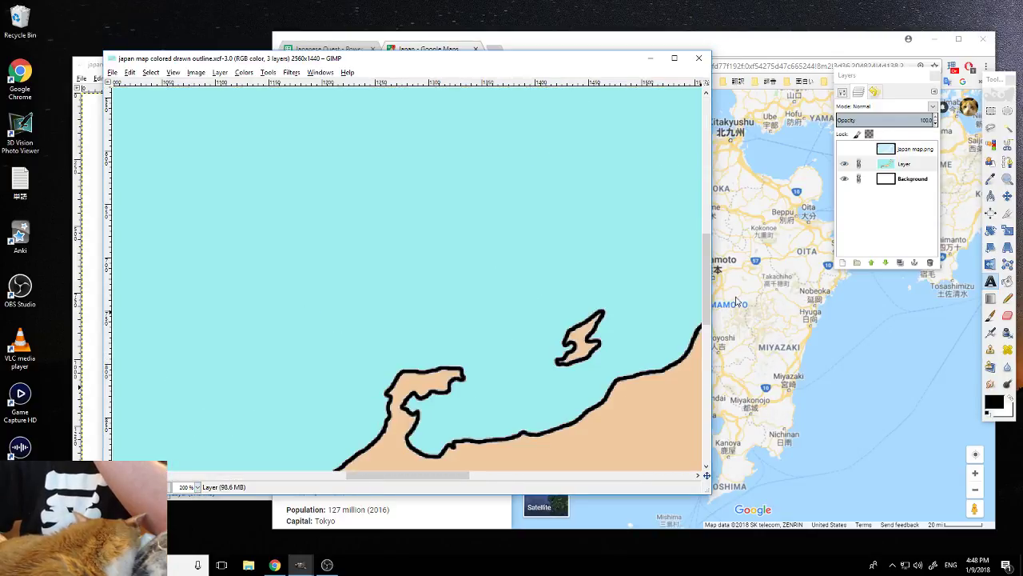
pyautogui.moveTo(707, 291); pyautogui.dragTo(718, 400)
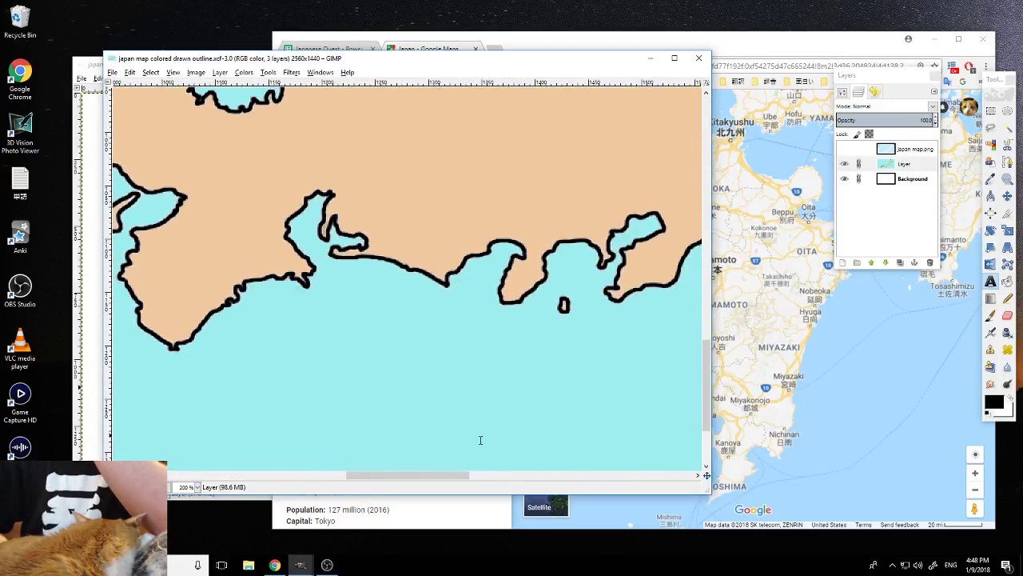
pyautogui.moveTo(422, 478); pyautogui.dragTo(280, 471)
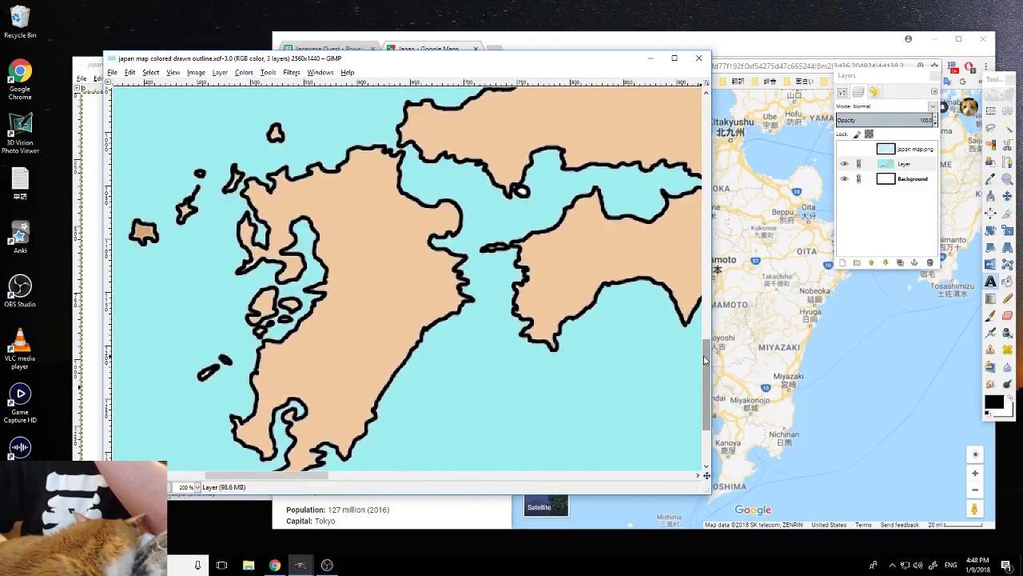
pyautogui.moveTo(706, 357); pyautogui.dragTo(709, 368)
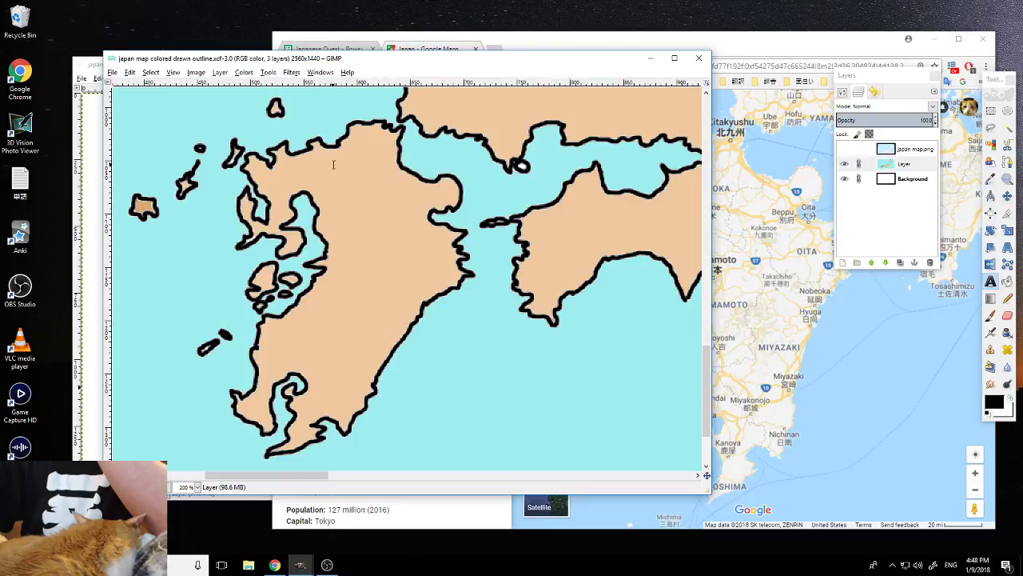
# Narrow and reposition the colored map window so its Kyushu sits beside Kyushu in Google Maps
pyautogui.click(755, 51)
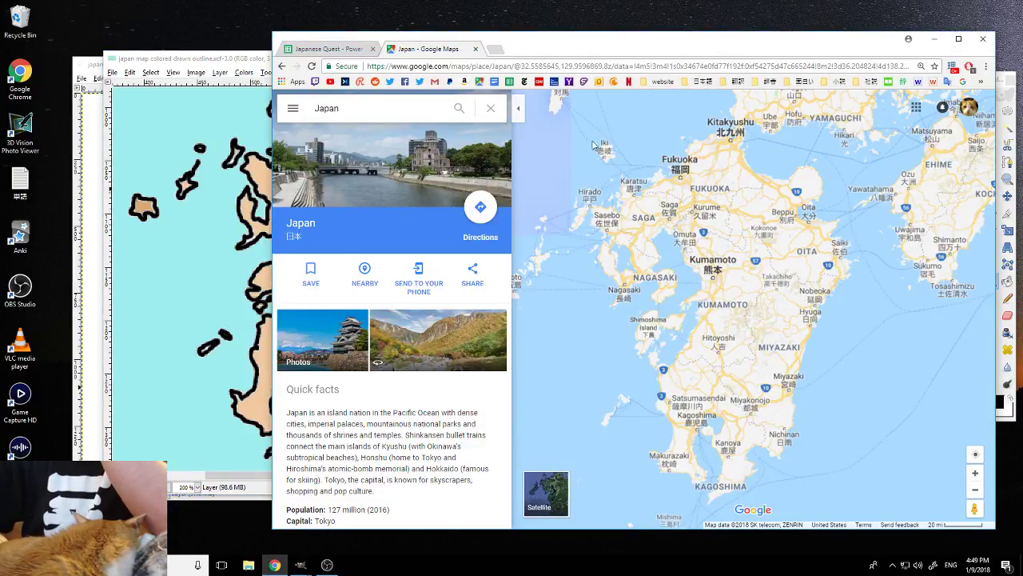
pyautogui.click(246, 63)
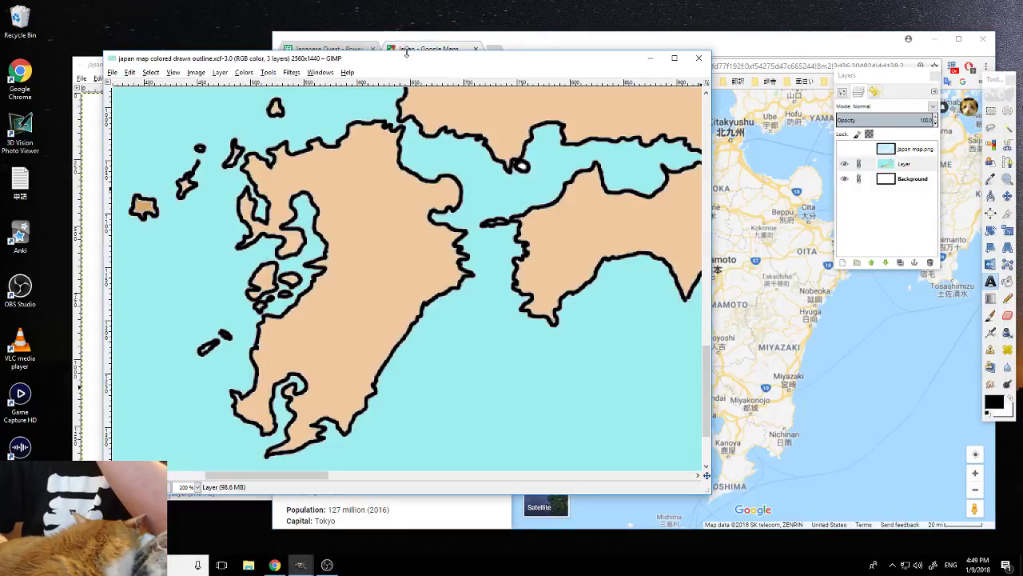
pyautogui.moveTo(419, 63); pyautogui.dragTo(405, 64)
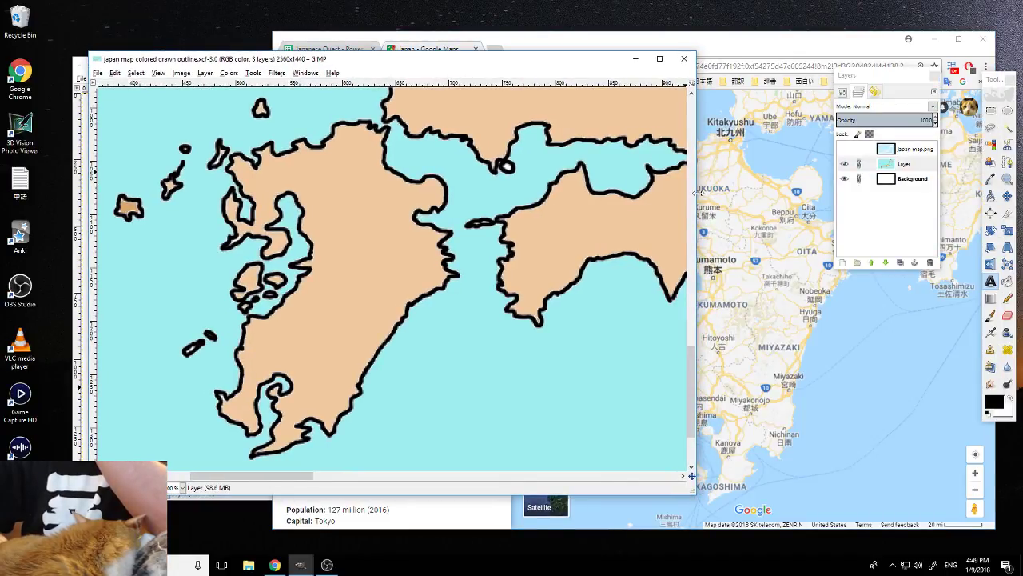
pyautogui.moveTo(696, 195); pyautogui.dragTo(570, 198)
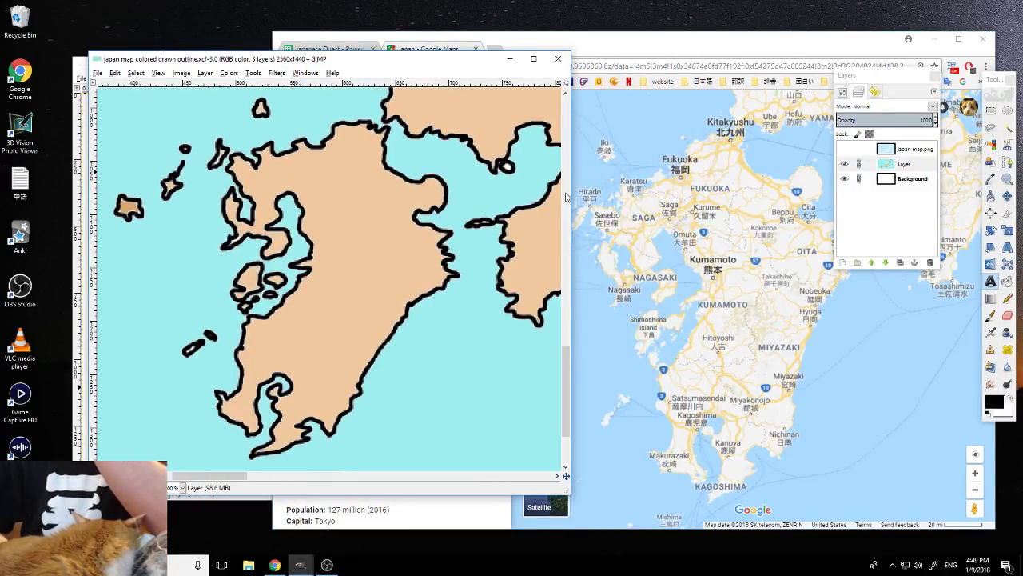
pyautogui.moveTo(457, 69); pyautogui.dragTo(462, 85)
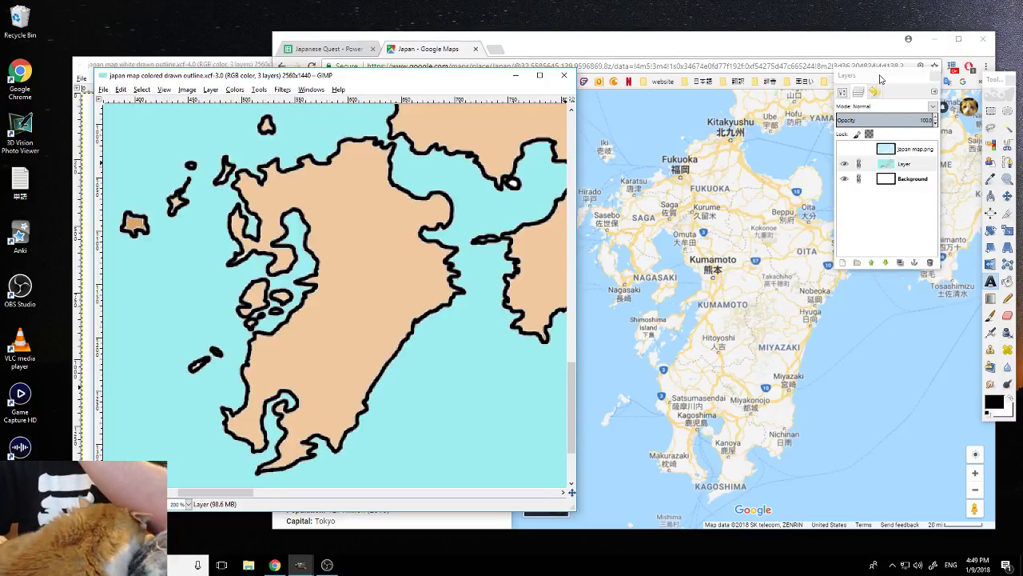
# Mark Nagasaki, Kumamoto and Fukuoka on Kyushu with single black dots, using the Pencil tool at size 20
pyautogui.moveTo(882, 76); pyautogui.dragTo(910, 82)
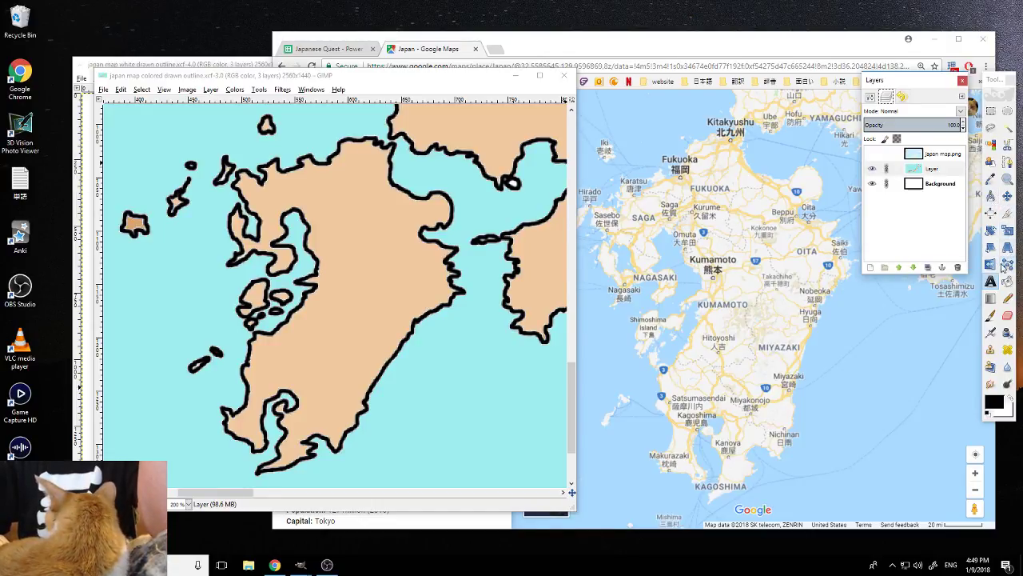
pyautogui.click(1008, 300)
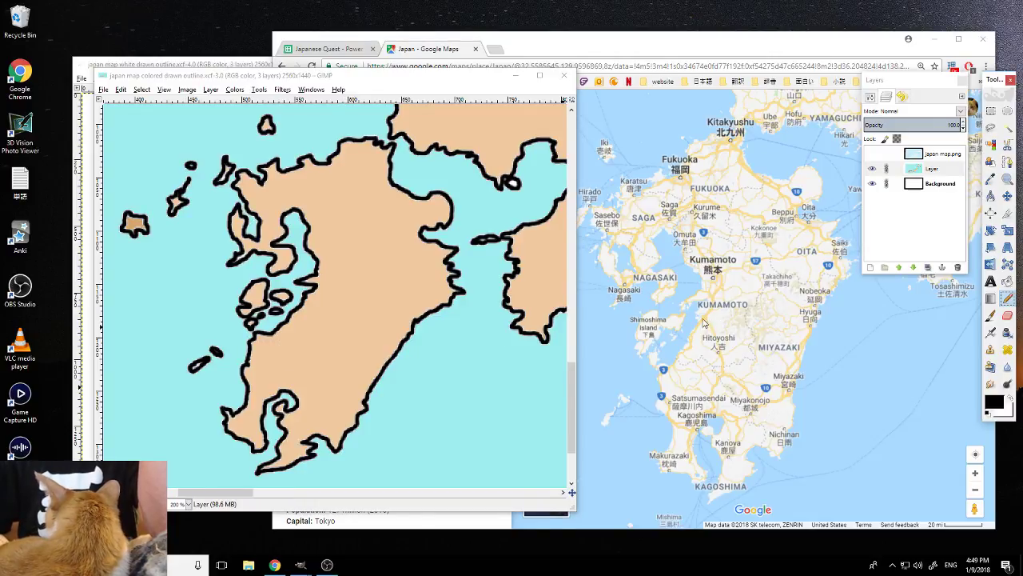
pyautogui.click(870, 96)
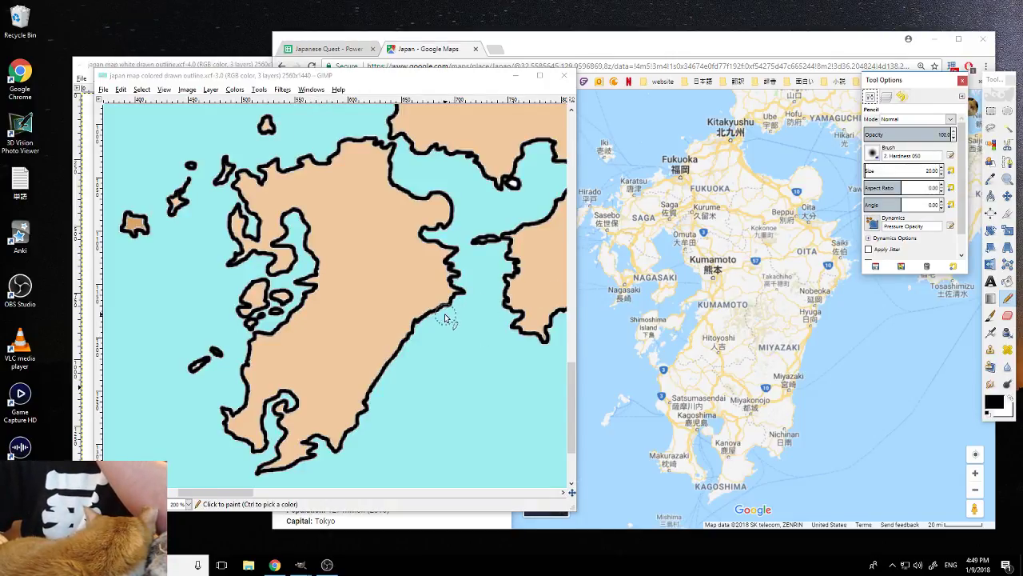
pyautogui.click(247, 247)
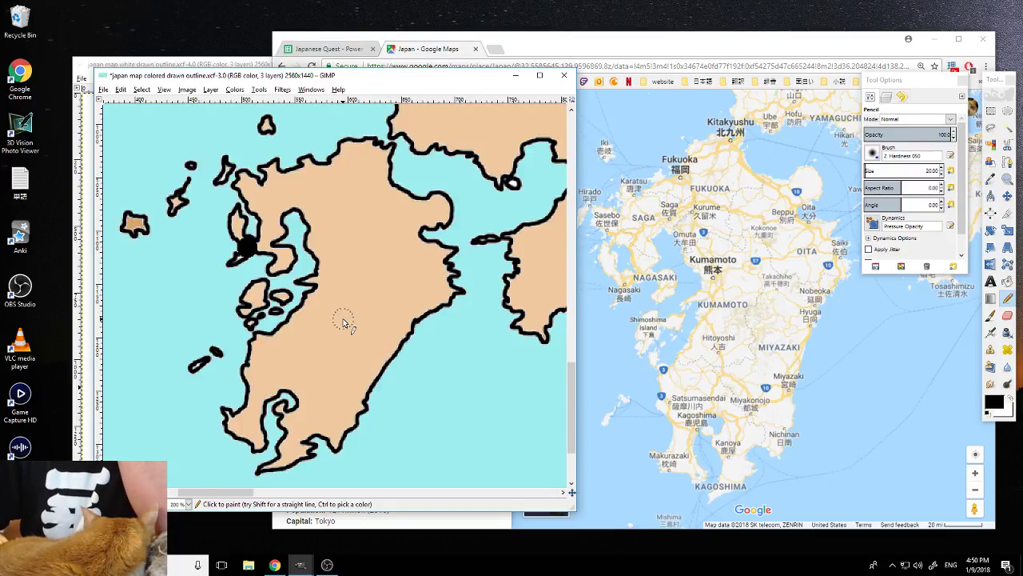
pyautogui.click(336, 258)
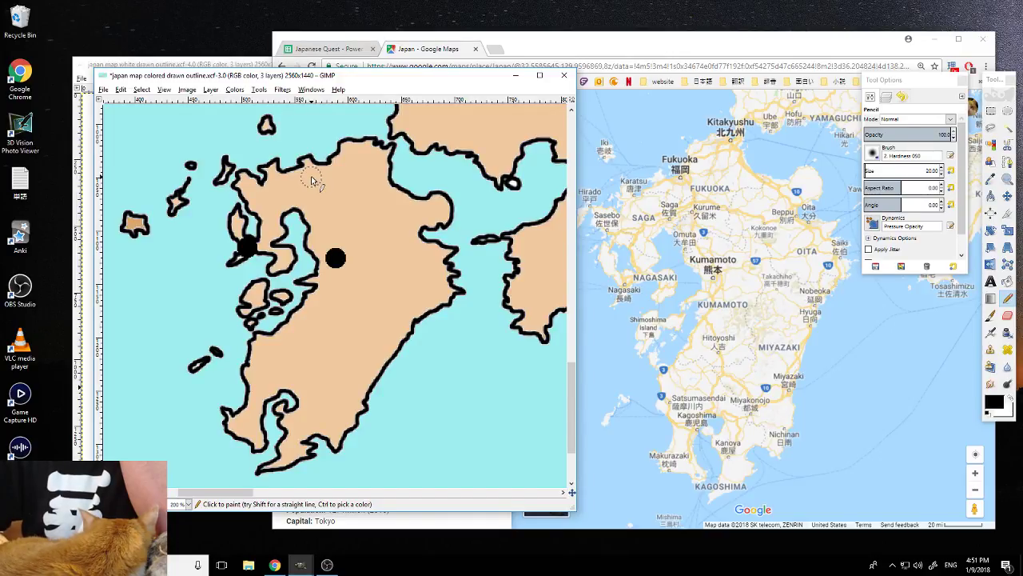
pyautogui.click(311, 178)
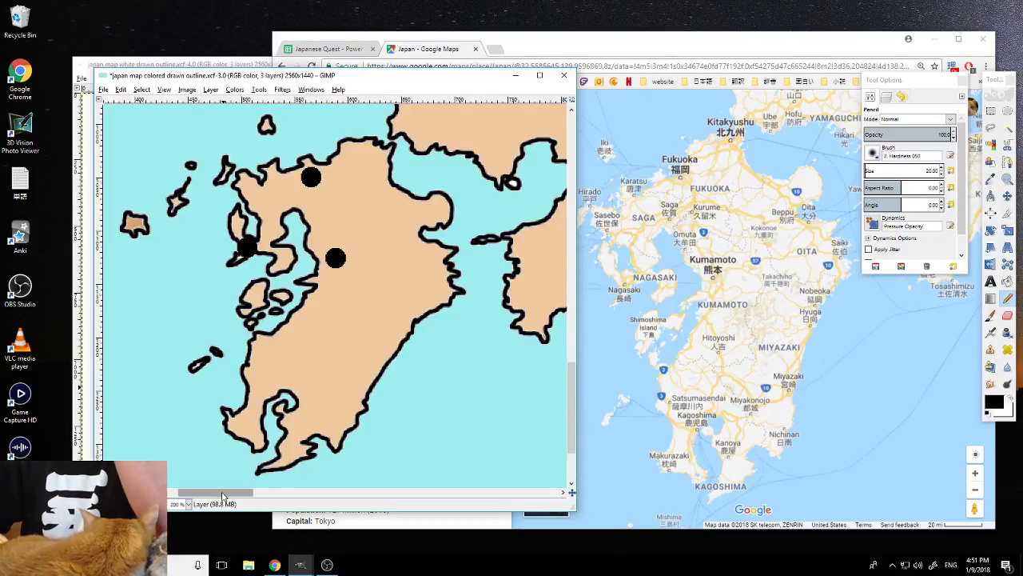
# Mark Tokushima on eastern Shikoku with a black Pencil dot, using the Shikoku area of Google Maps as reference
pyautogui.moveTo(217, 492); pyautogui.dragTo(273, 500)
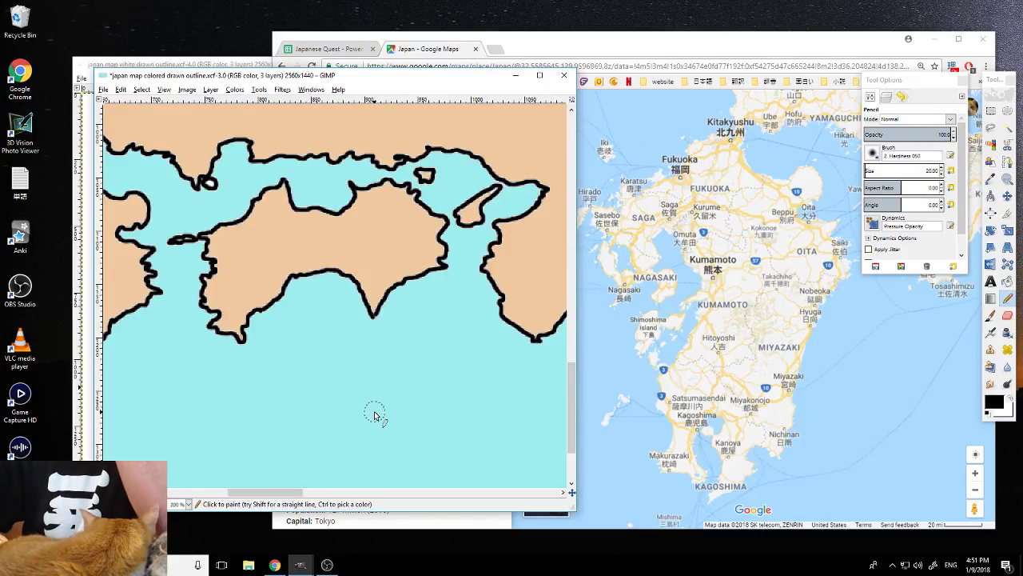
pyautogui.moveTo(574, 403); pyautogui.dragTo(574, 393)
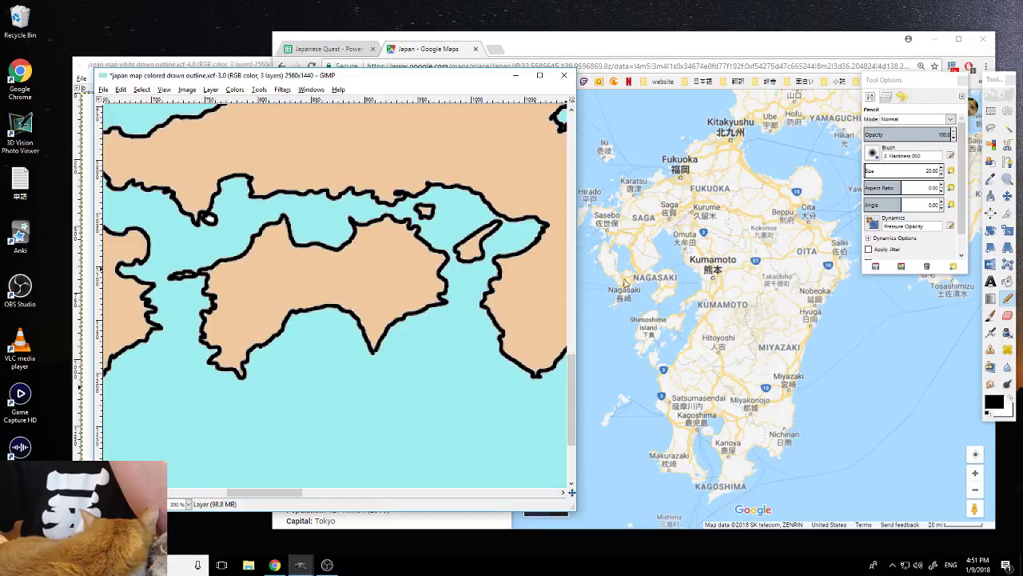
pyautogui.click(637, 48)
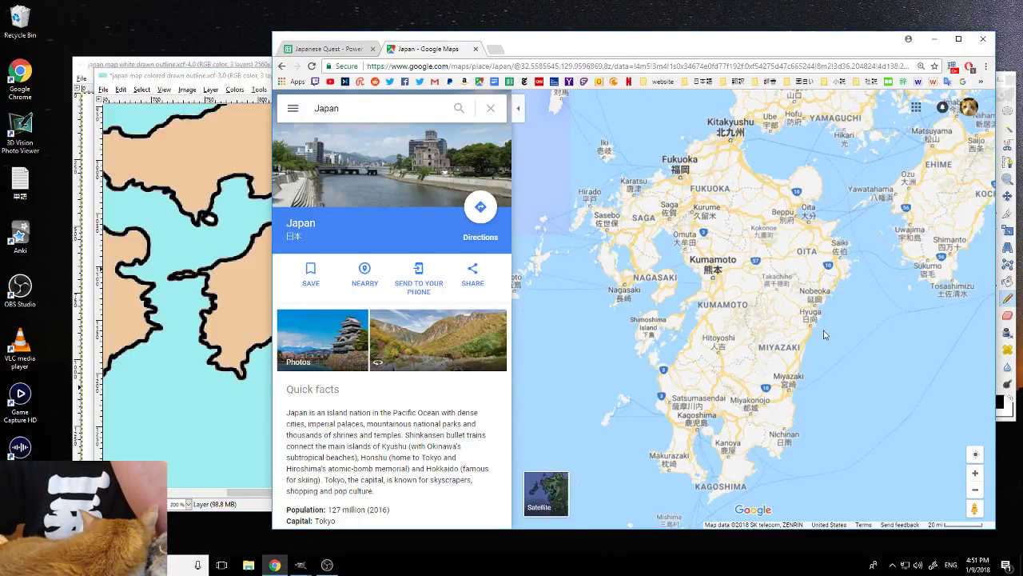
pyautogui.moveTo(877, 302); pyautogui.dragTo(721, 342)
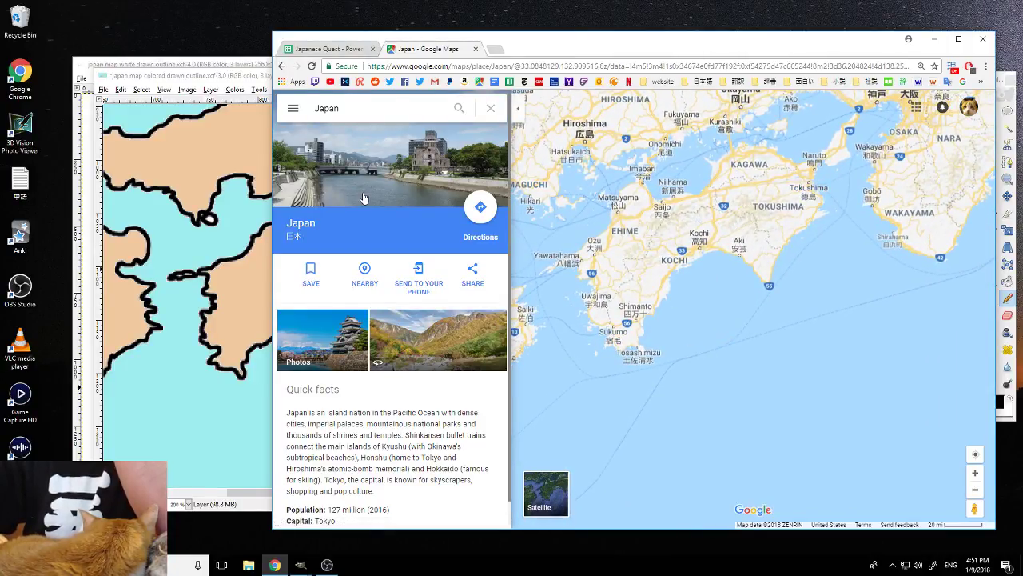
pyautogui.click(250, 80)
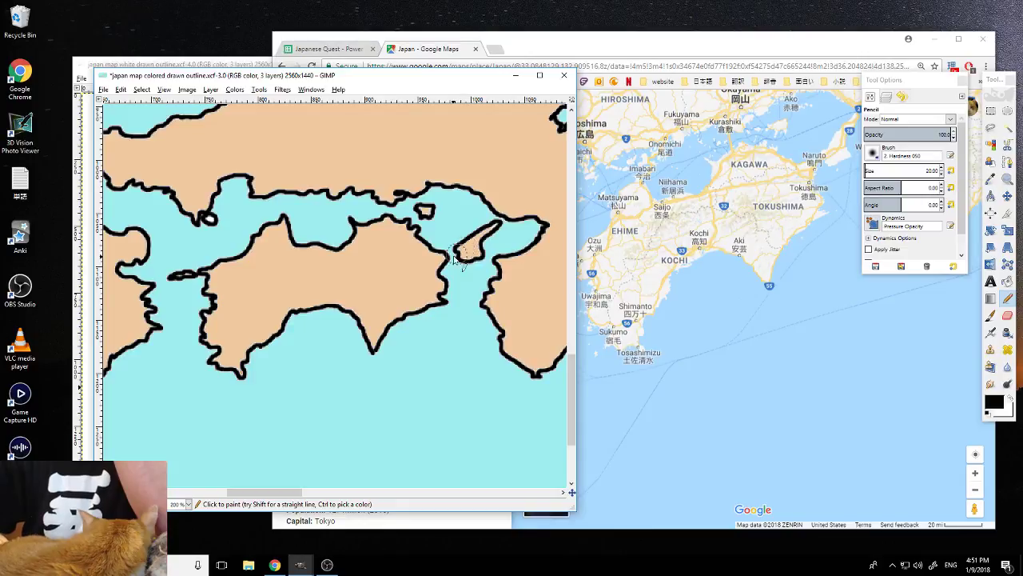
pyautogui.click(422, 274)
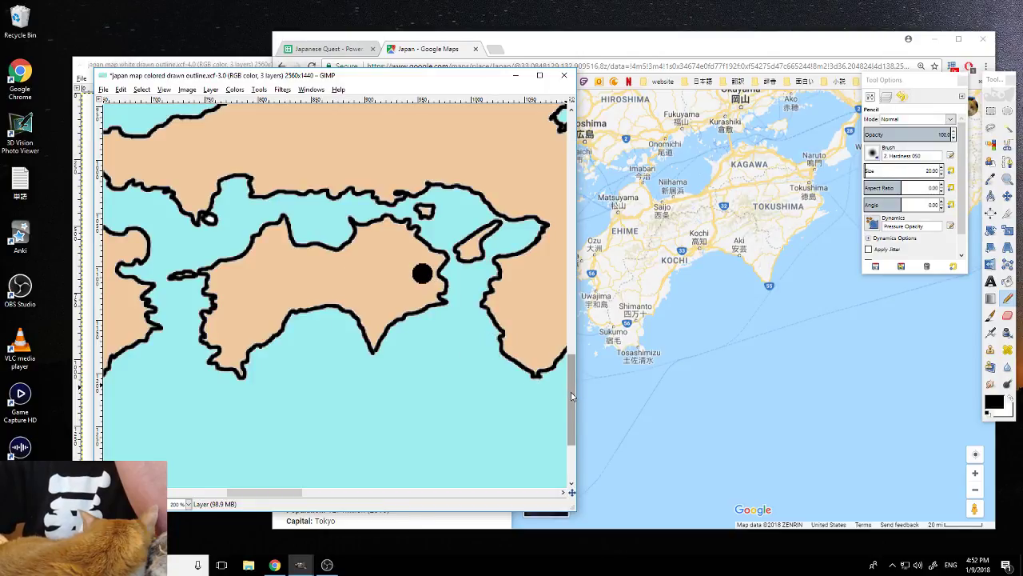
# Mark Hiroshima on the southern coast of western Honshu with a single black Pencil dot, using the Hiroshima area of Google Maps as reference
pyautogui.moveTo(571, 395); pyautogui.dragTo(572, 367)
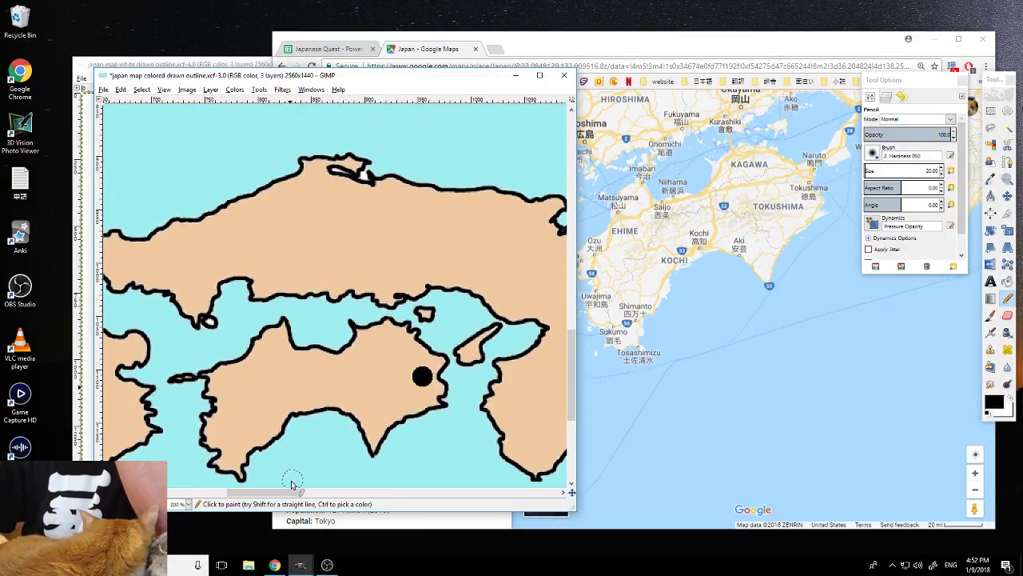
pyautogui.moveTo(288, 493); pyautogui.dragTo(262, 493)
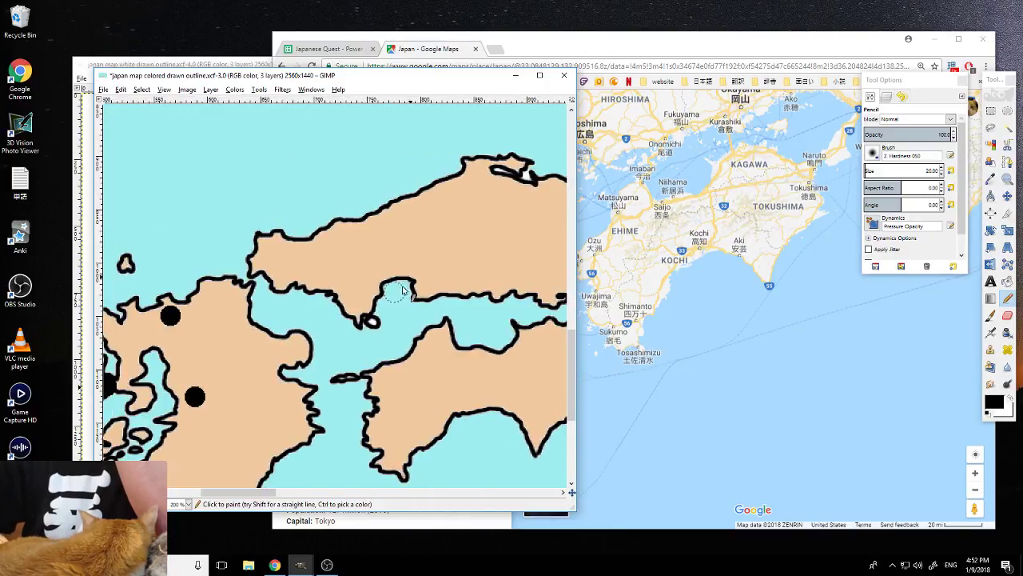
pyautogui.click(651, 49)
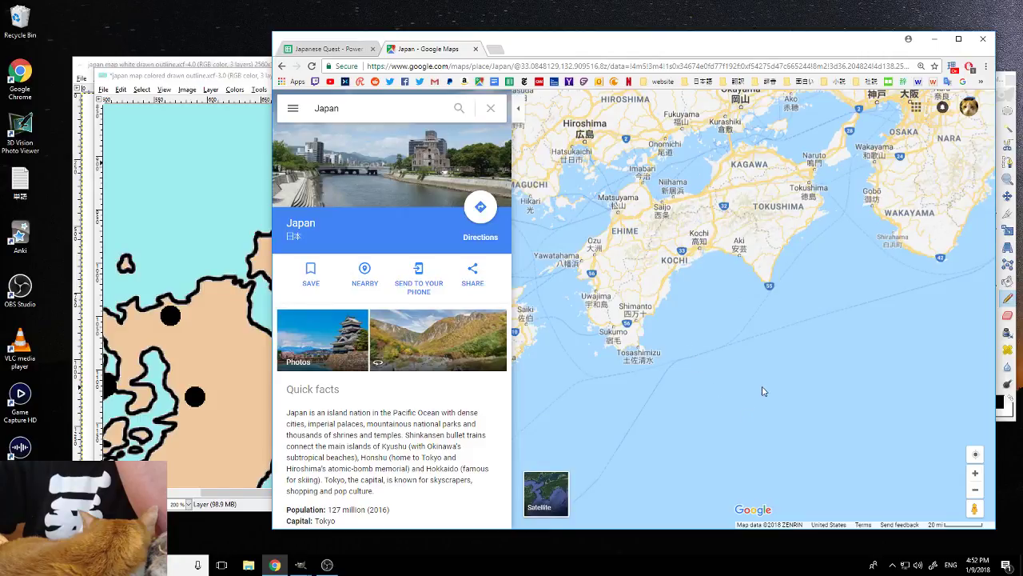
pyautogui.moveTo(671, 286); pyautogui.dragTo(729, 336)
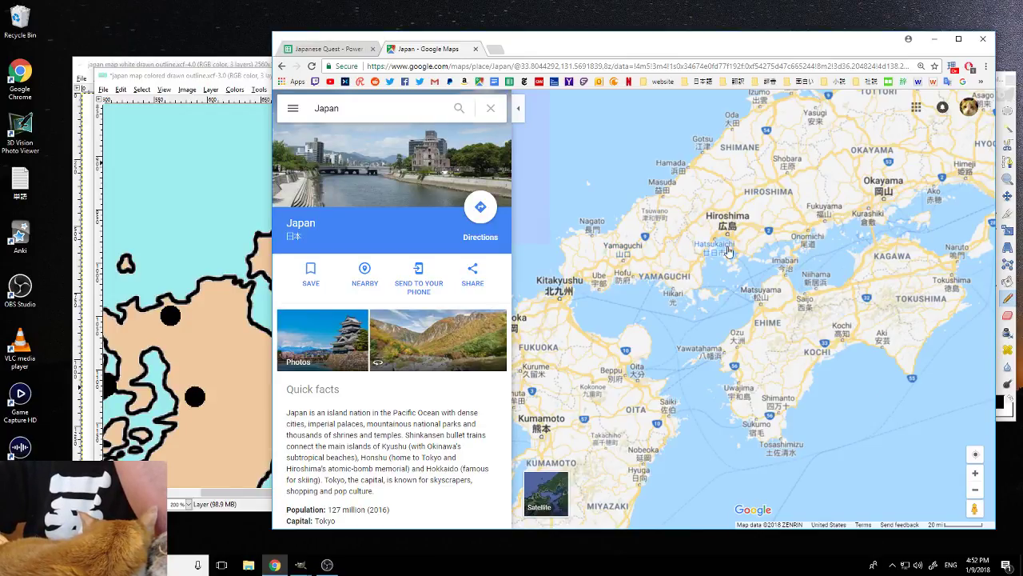
pyautogui.moveTo(776, 252); pyautogui.dragTo(743, 262)
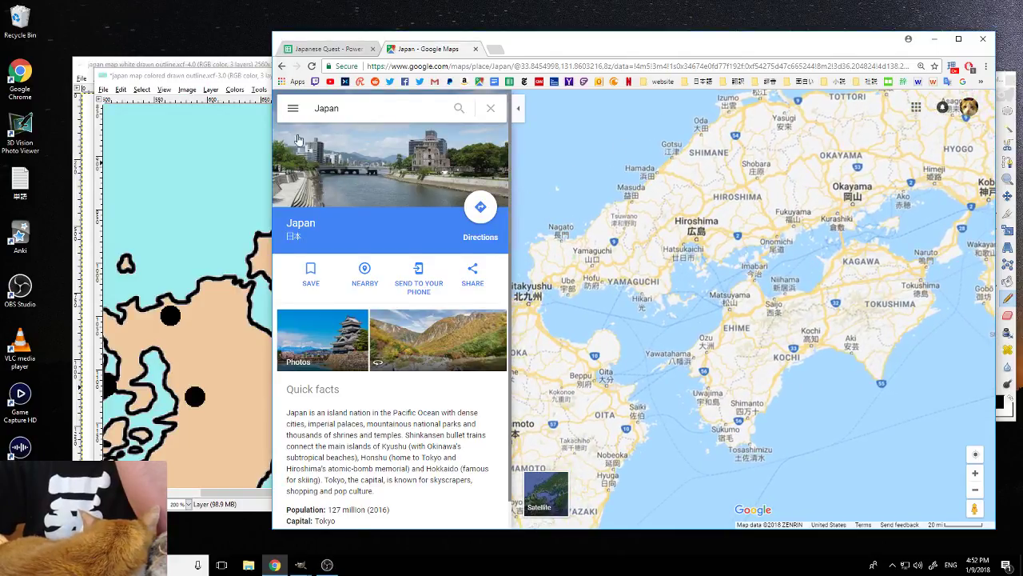
pyautogui.click(256, 79)
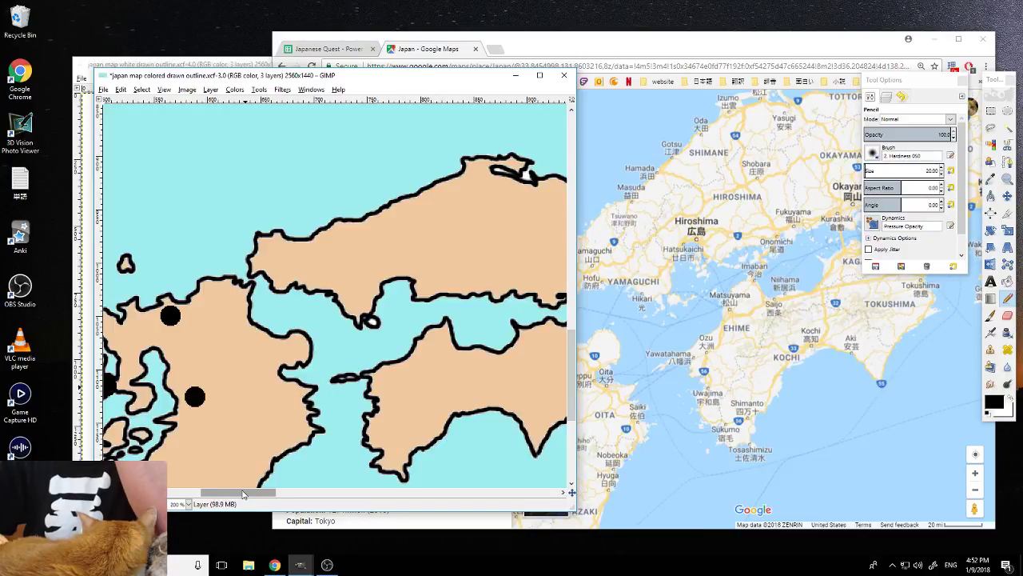
pyautogui.moveTo(244, 494); pyautogui.dragTo(262, 494)
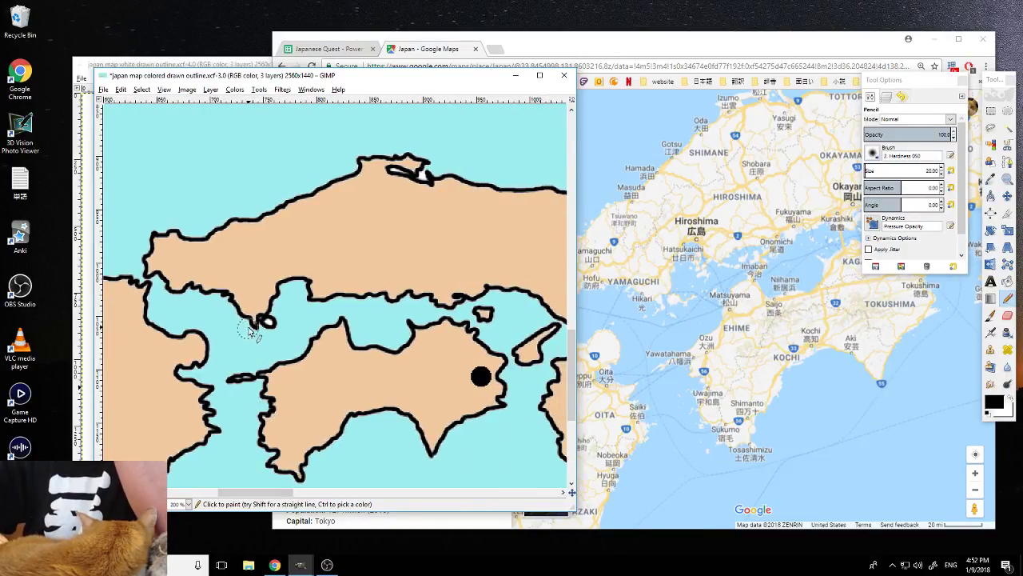
pyautogui.click(313, 268)
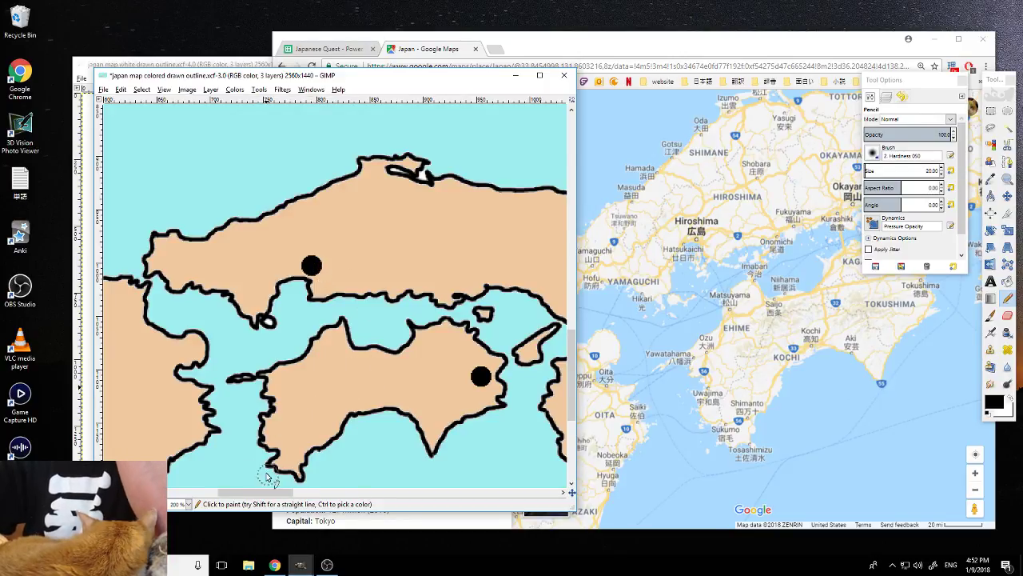
# Review the placed city dots on the colored map at 50%, and return to 200% around Shikoku and western Honshu
pyautogui.hscroll(1, 264, 459)
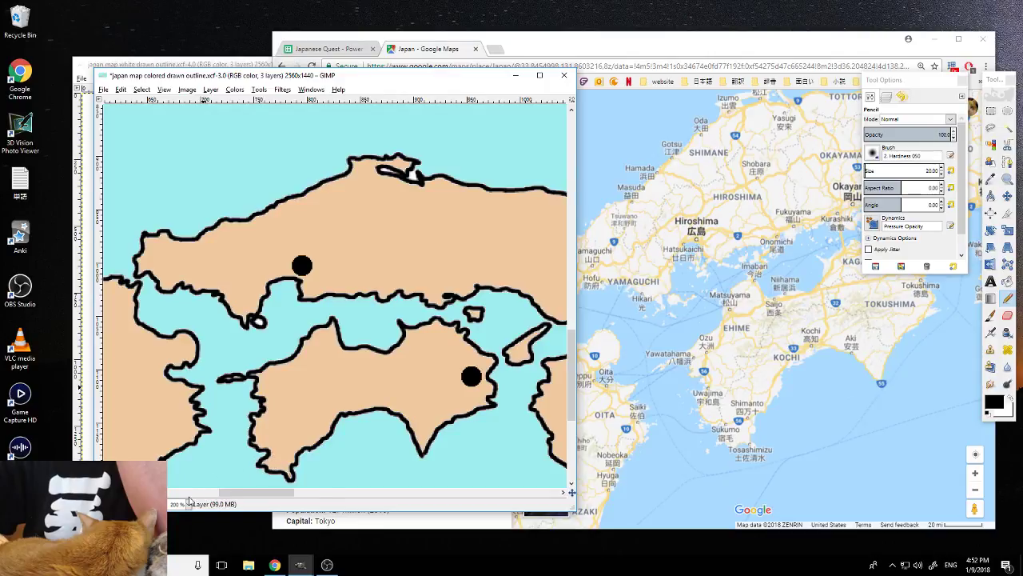
pyautogui.click(188, 504)
pyautogui.click(181, 467)
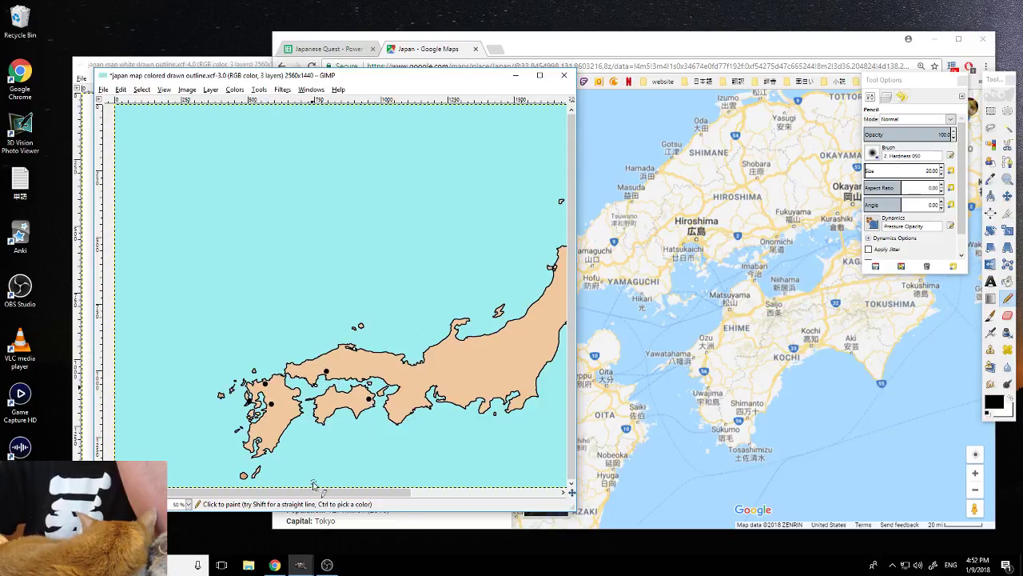
pyautogui.moveTo(311, 493)
pyautogui.mouseDown()
pyautogui.moveTo(381, 495)
pyautogui.moveTo(323, 488)
pyautogui.mouseUp()
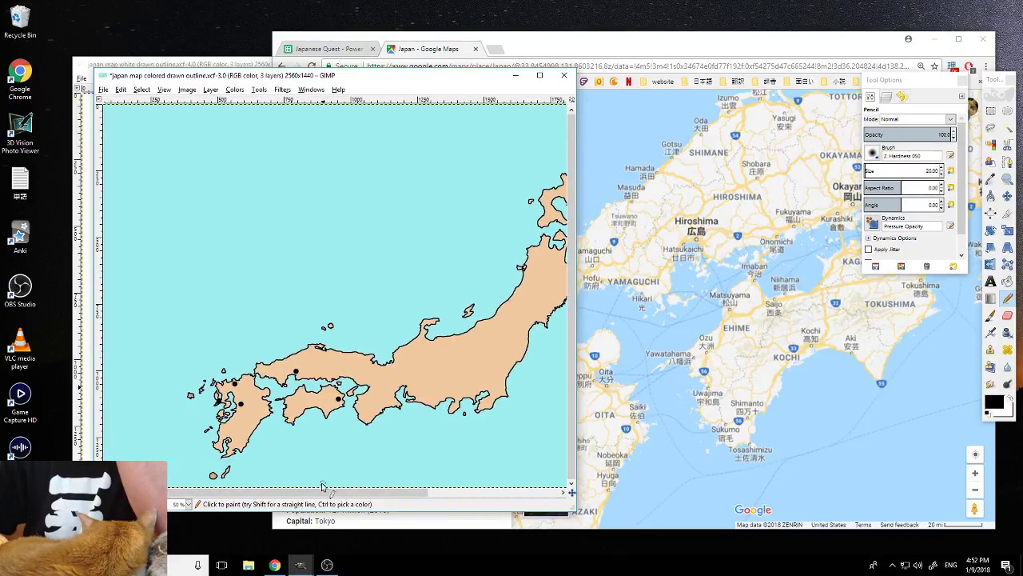
pyautogui.click(188, 506)
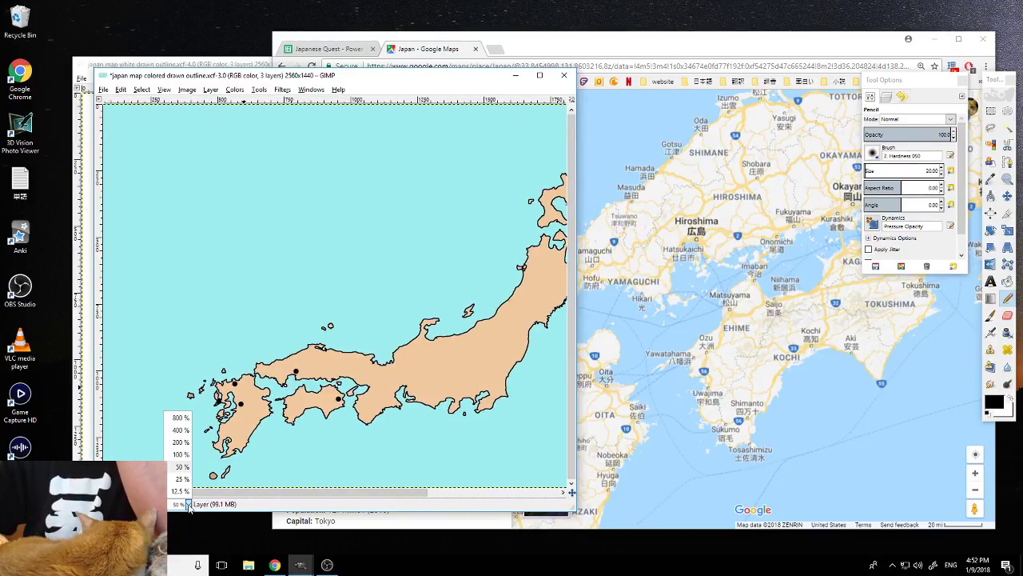
pyautogui.click(181, 442)
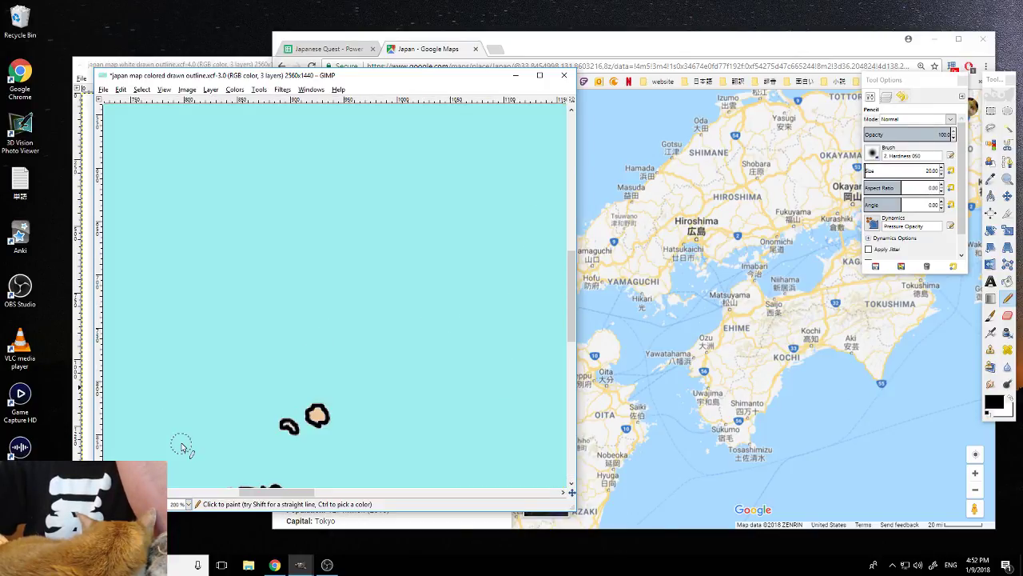
pyautogui.moveTo(571, 324); pyautogui.dragTo(572, 408)
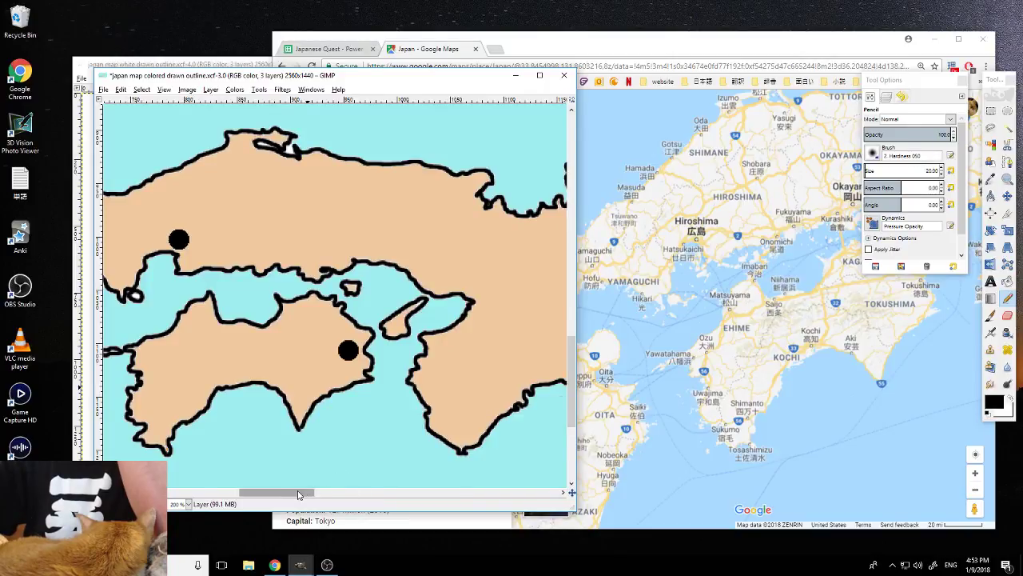
pyautogui.moveTo(304, 493)
pyautogui.mouseDown()
pyautogui.moveTo(268, 493)
pyautogui.moveTo(286, 493)
pyautogui.mouseUp()
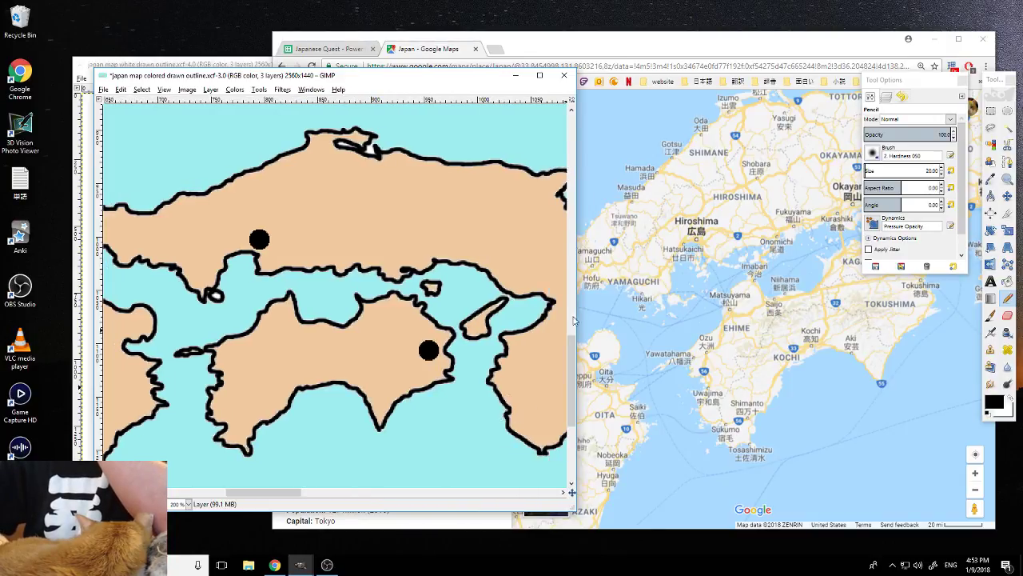
# Mark Osaka at the eastern end of the bay on Honshu with a black Pencil dot, using the Kansai area of Google Maps as reference
pyautogui.click(605, 43)
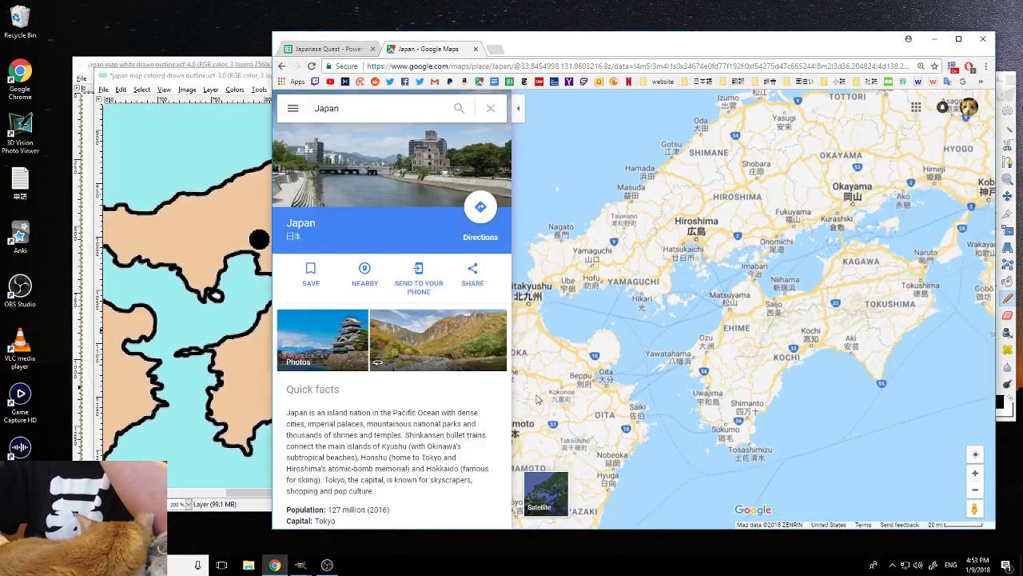
pyautogui.moveTo(765, 233); pyautogui.dragTo(705, 277)
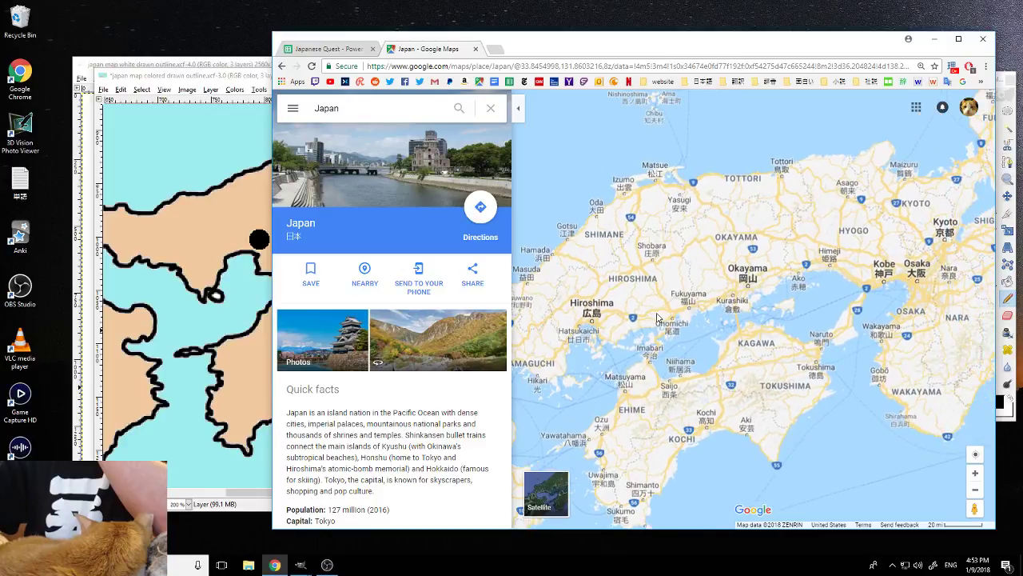
pyautogui.moveTo(828, 251); pyautogui.dragTo(731, 275)
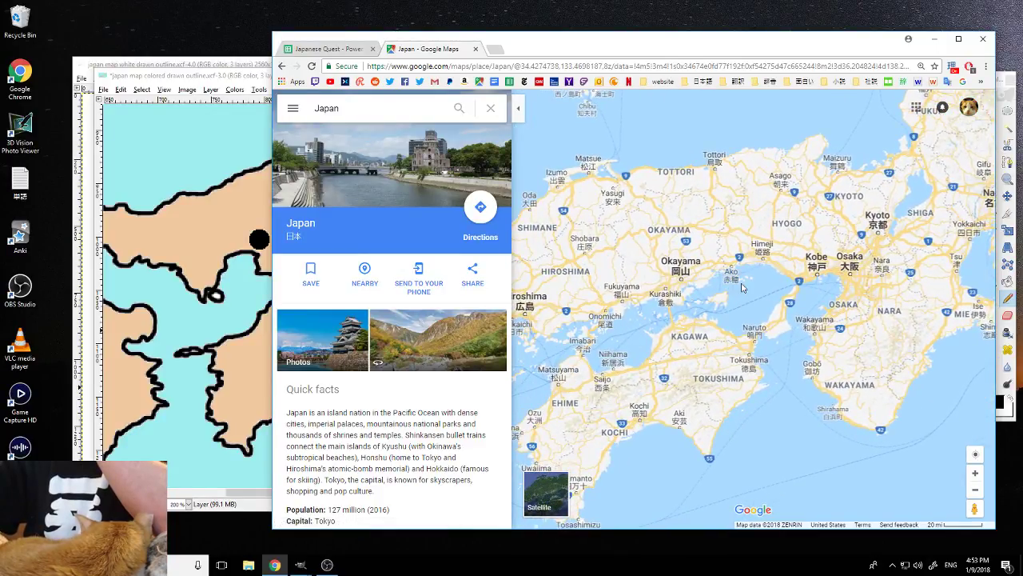
pyautogui.moveTo(767, 285); pyautogui.dragTo(708, 275)
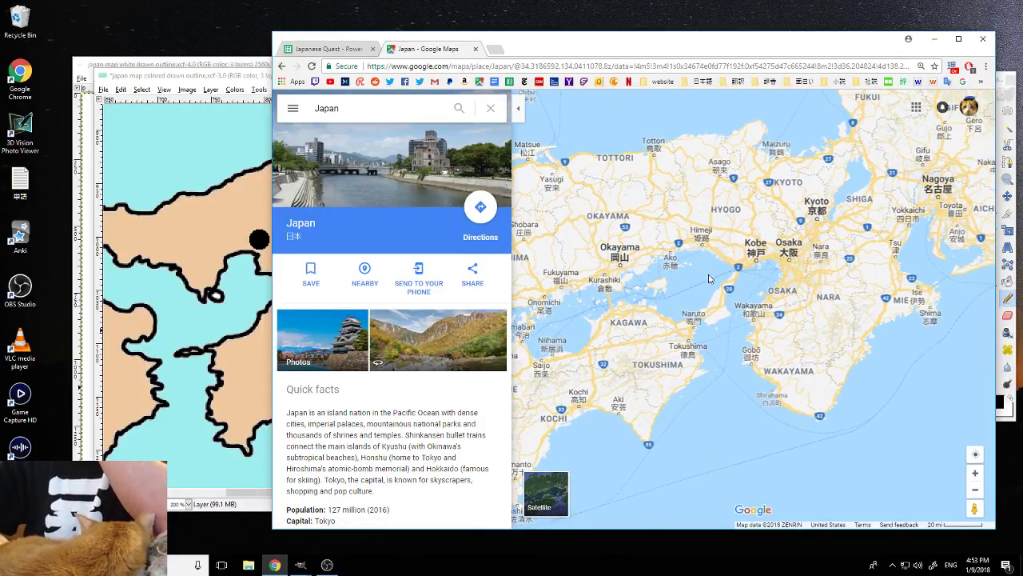
pyautogui.moveTo(708, 279); pyautogui.dragTo(649, 271)
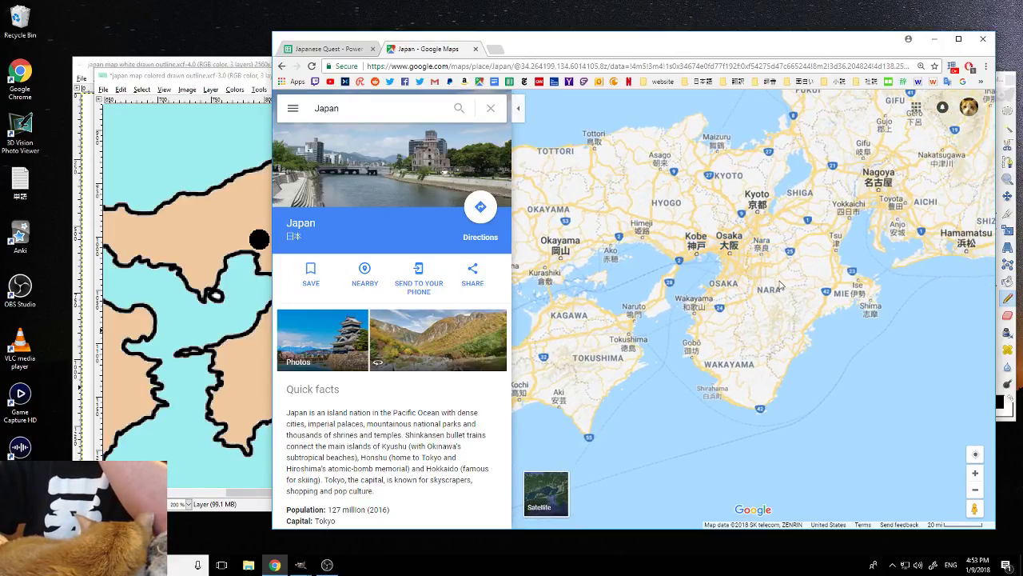
pyautogui.moveTo(786, 262); pyautogui.dragTo(741, 274)
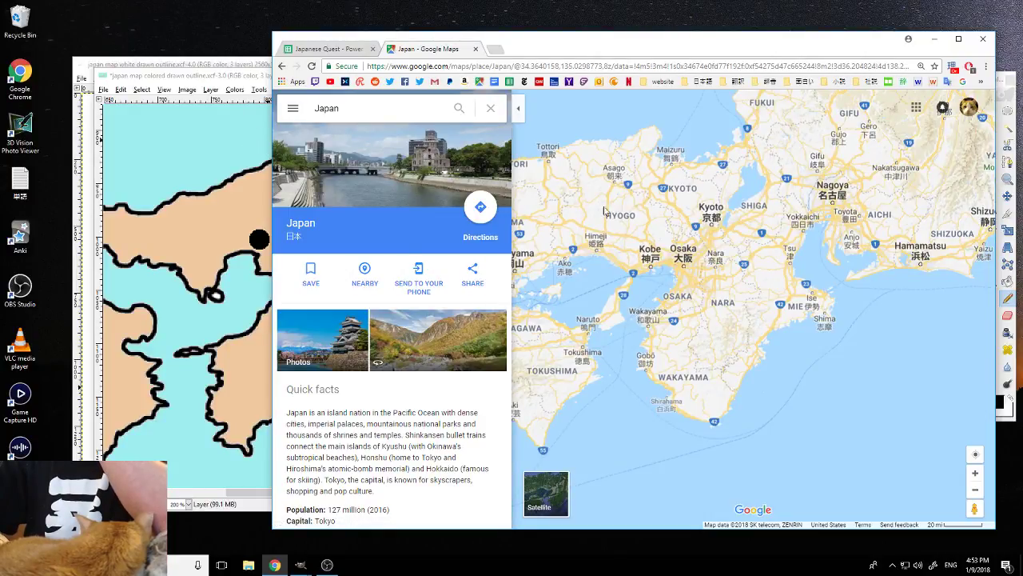
pyautogui.moveTo(660, 219); pyautogui.dragTo(598, 208)
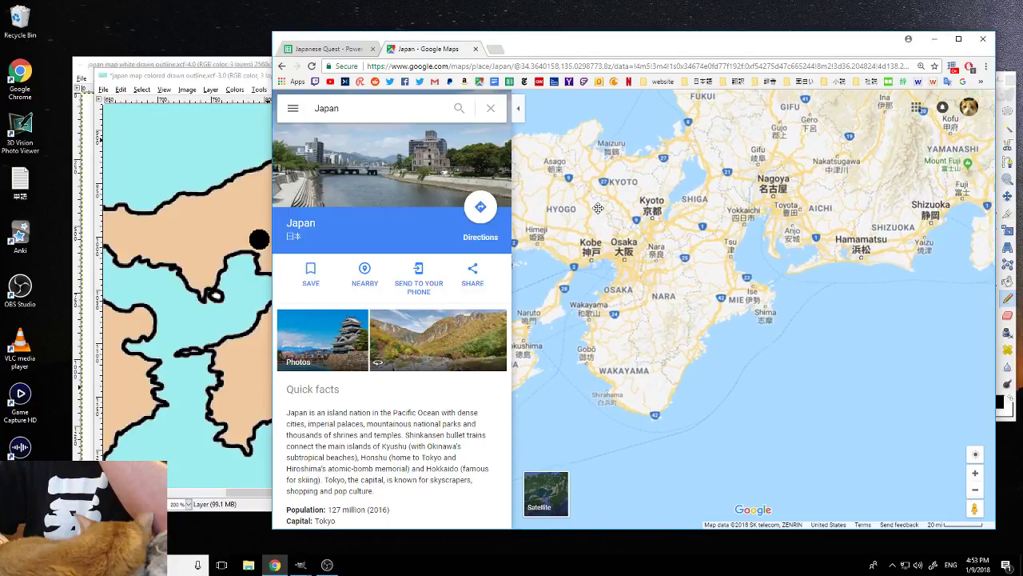
pyautogui.click(260, 78)
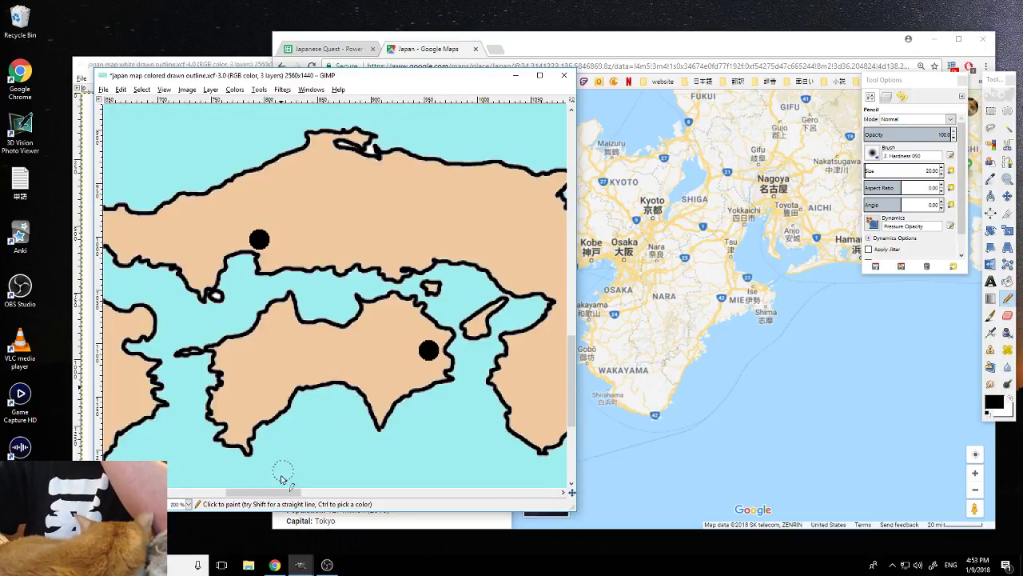
pyautogui.moveTo(272, 493); pyautogui.dragTo(315, 498)
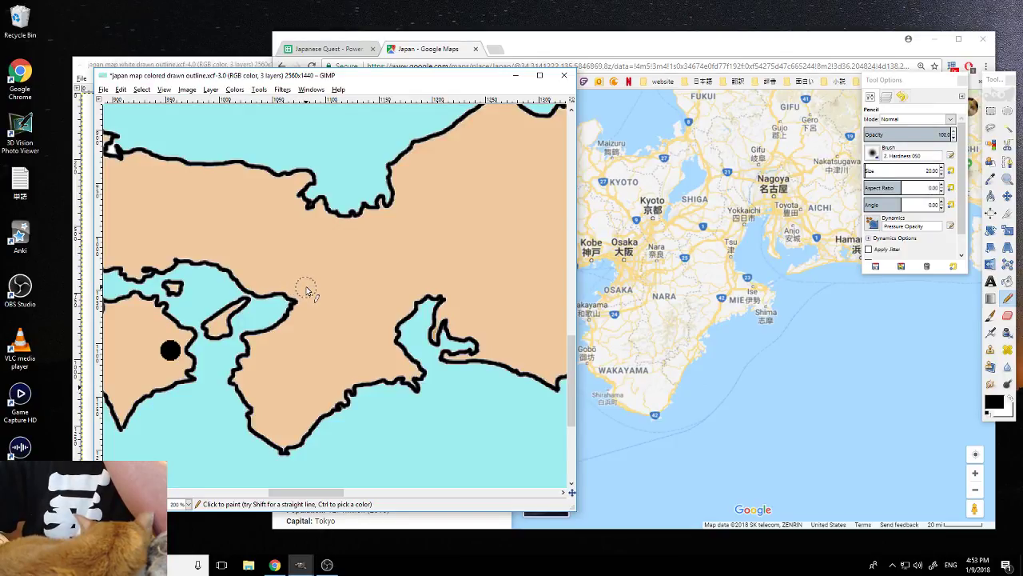
pyautogui.click(306, 289)
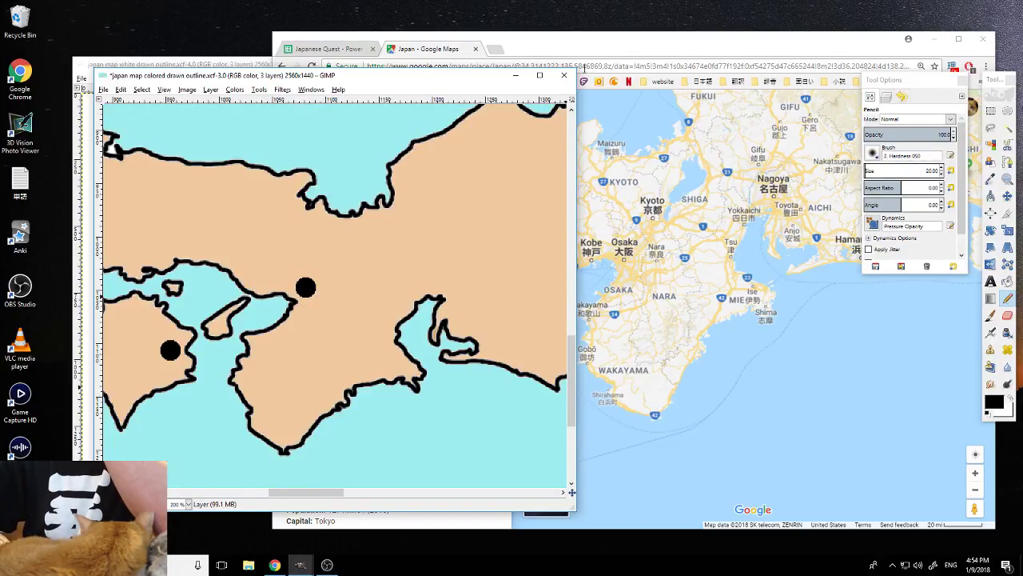
# Uncover Kobe in Google Maps beside the colored map, and mark Kobe, Kyoto and Nagoya with single black Pencil dots
pyautogui.moveTo(581, 45); pyautogui.dragTo(626, 42)
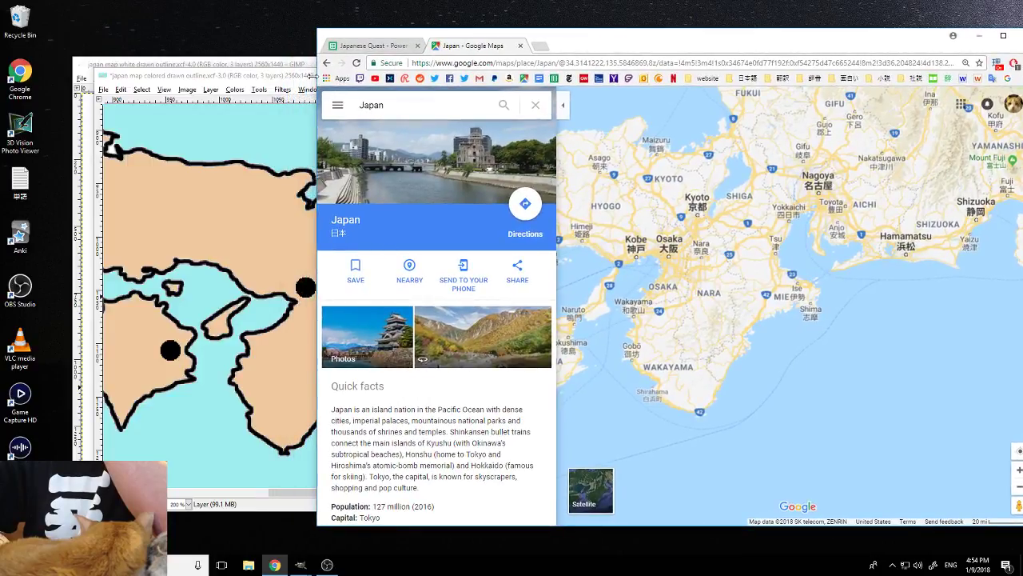
pyautogui.click(303, 76)
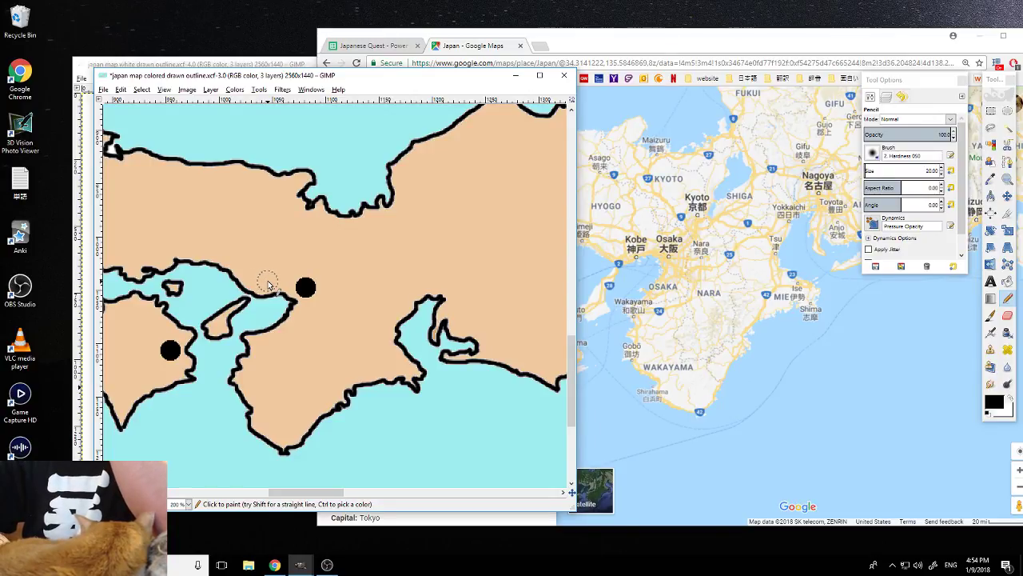
pyautogui.click(267, 280)
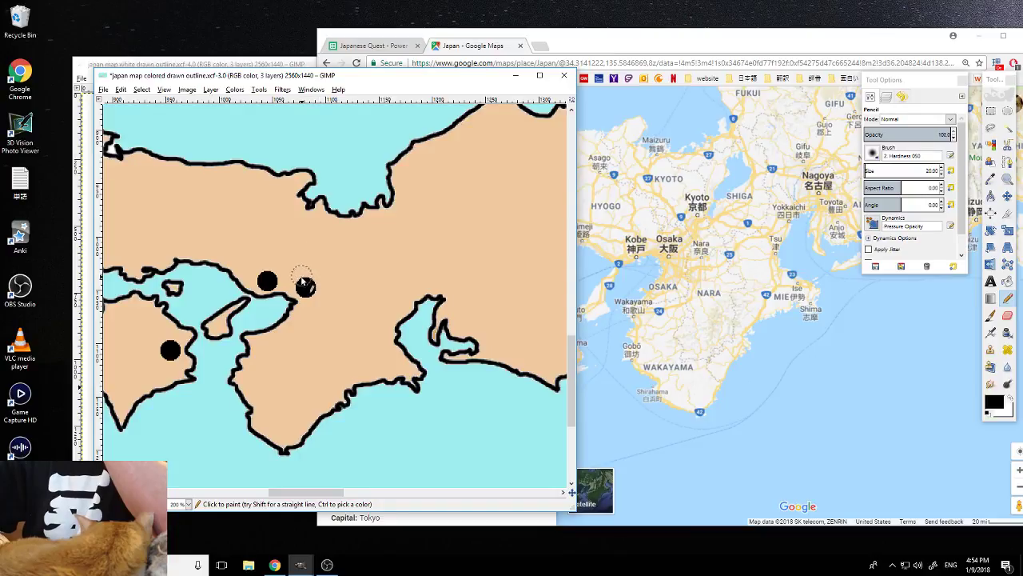
pyautogui.click(339, 251)
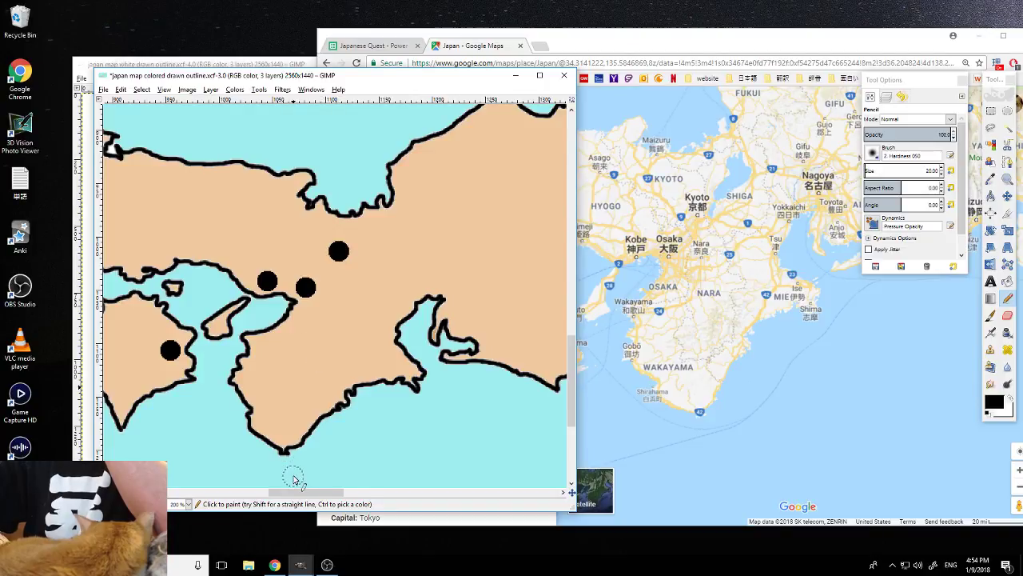
pyautogui.moveTo(310, 491); pyautogui.dragTo(340, 489)
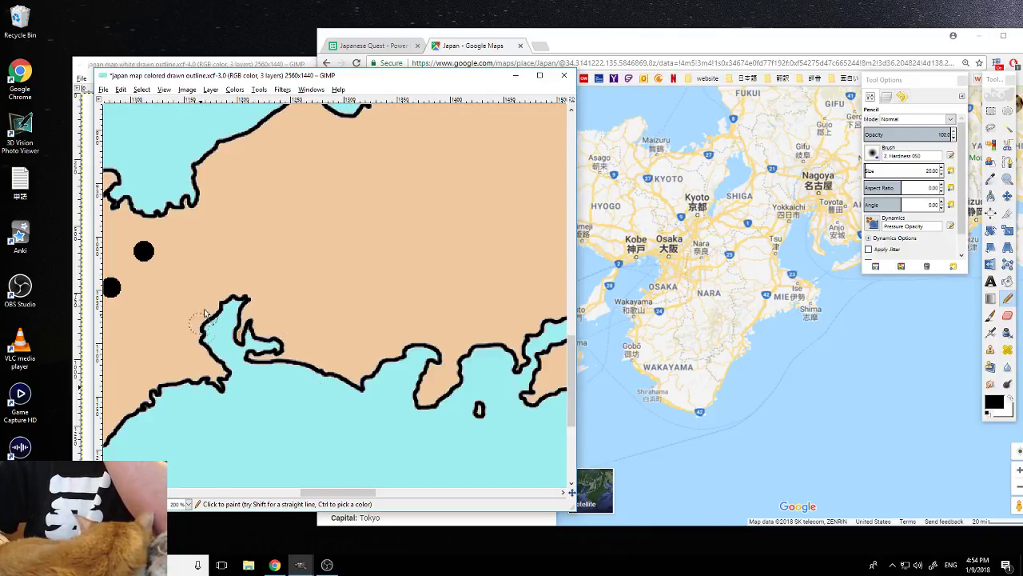
pyautogui.click(252, 262)
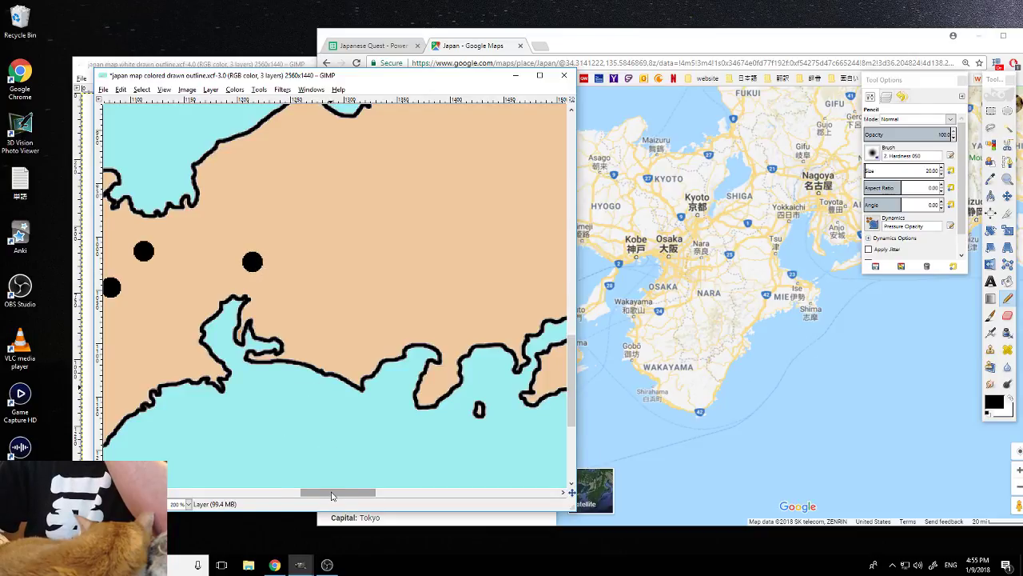
# Review the city dots on the colored map at 50%, and bring the Tokyo and Yokohama area of Google Maps into view beside it
pyautogui.moveTo(331, 492)
pyautogui.mouseDown()
pyautogui.moveTo(354, 491)
pyautogui.moveTo(331, 490)
pyautogui.mouseUp()
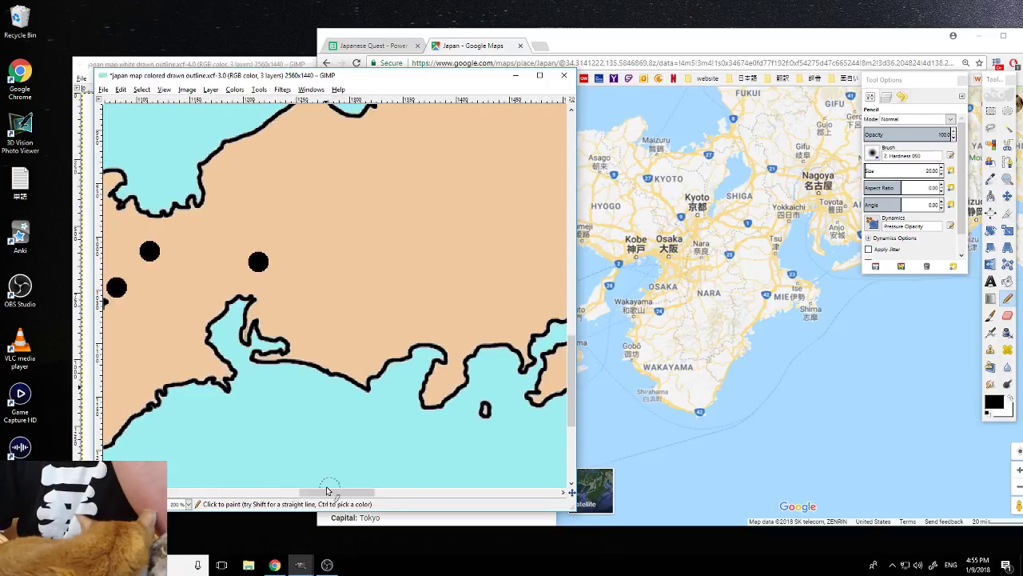
pyautogui.click(189, 504)
pyautogui.click(183, 467)
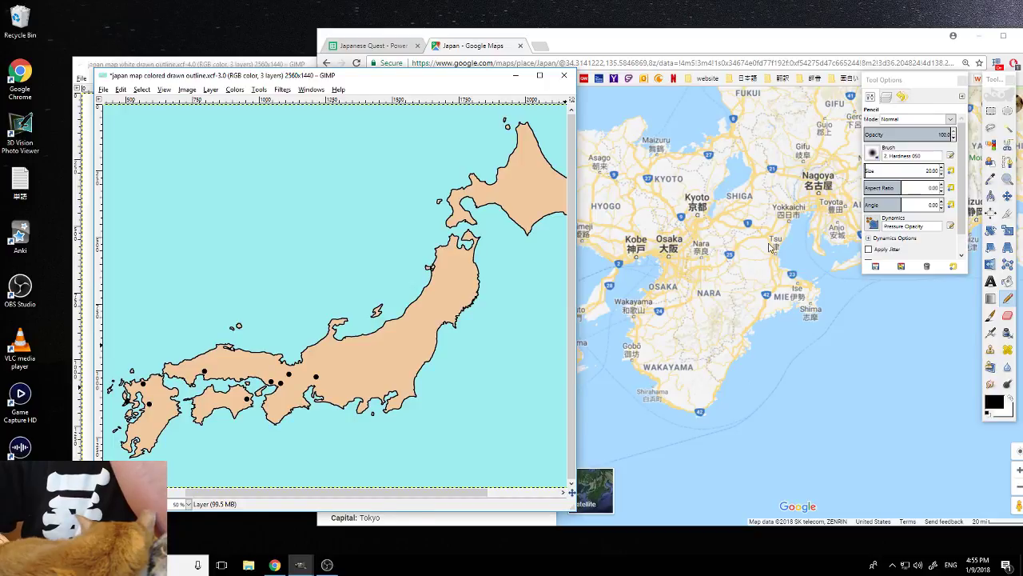
pyautogui.moveTo(769, 248); pyautogui.dragTo(660, 268)
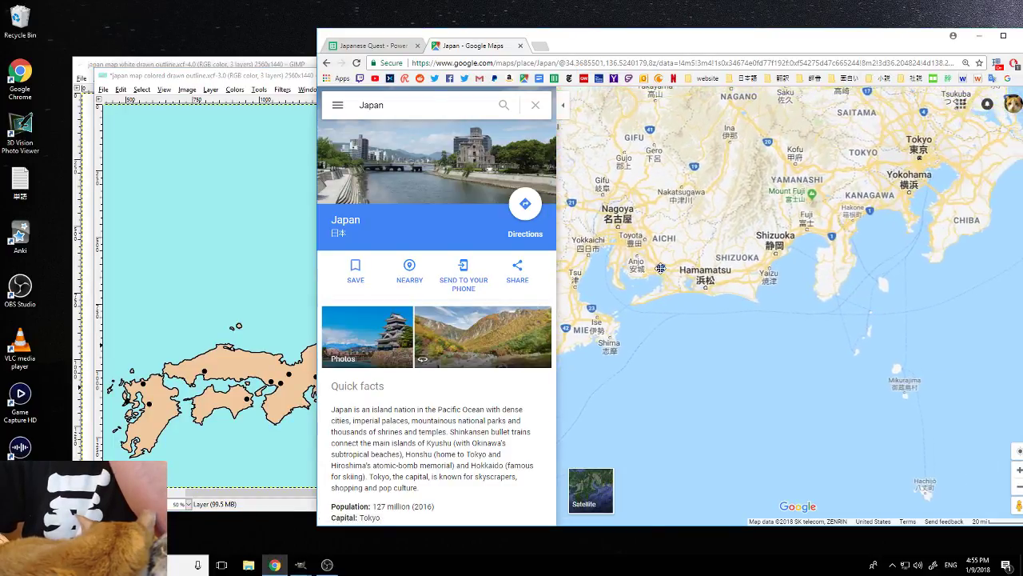
pyautogui.moveTo(750, 245); pyautogui.dragTo(701, 274)
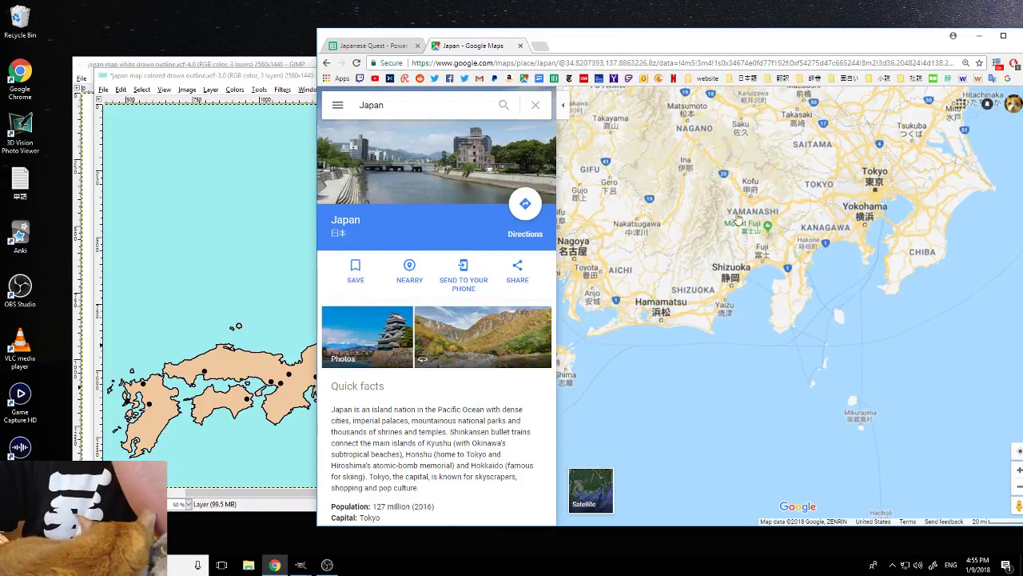
pyautogui.moveTo(695, 218); pyautogui.dragTo(614, 244)
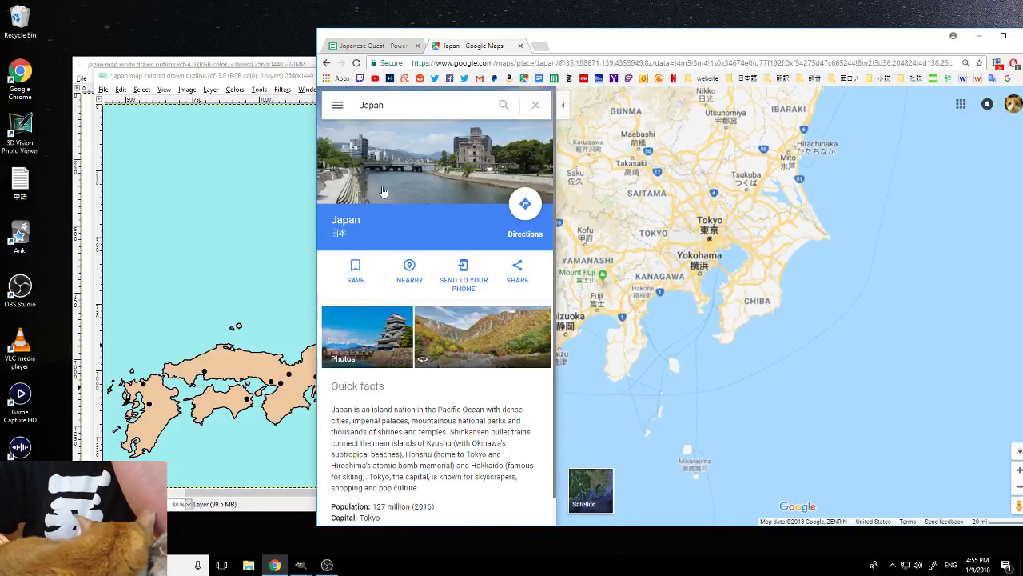
pyautogui.click(310, 78)
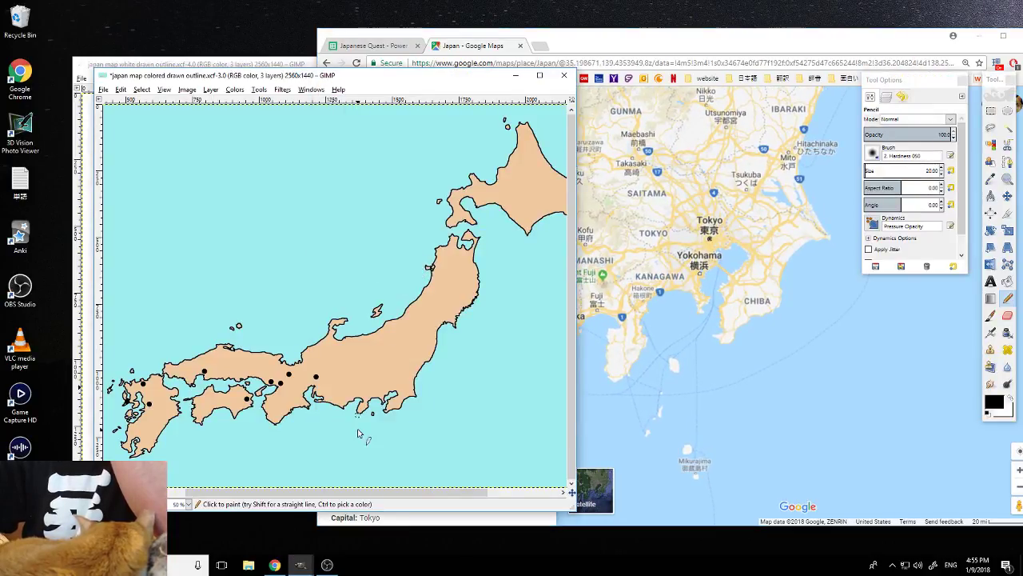
# Mark Yokohama and Tokyo around the western side of Tokyo Bay with single black Pencil dots on the colored map at 200%
pyautogui.moveTo(296, 491)
pyautogui.mouseDown()
pyautogui.moveTo(326, 499)
pyautogui.moveTo(300, 492)
pyautogui.moveTo(311, 492)
pyautogui.mouseUp()
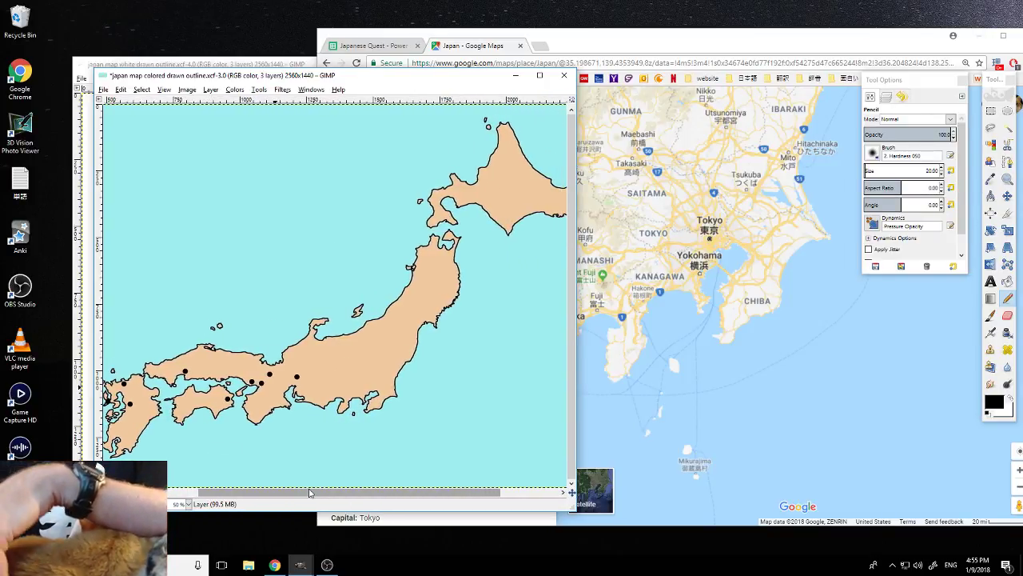
pyautogui.click(187, 503)
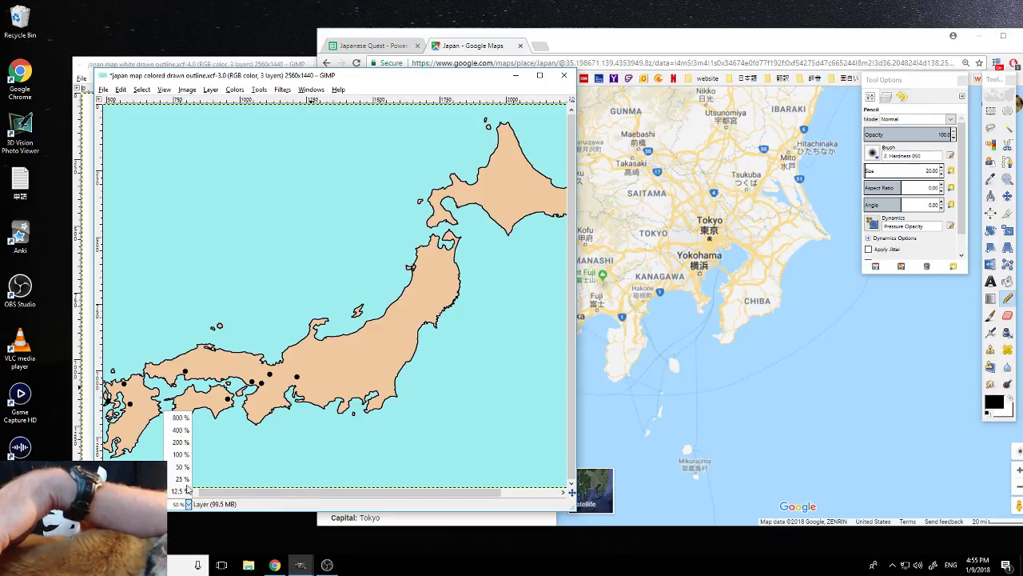
pyautogui.click(180, 442)
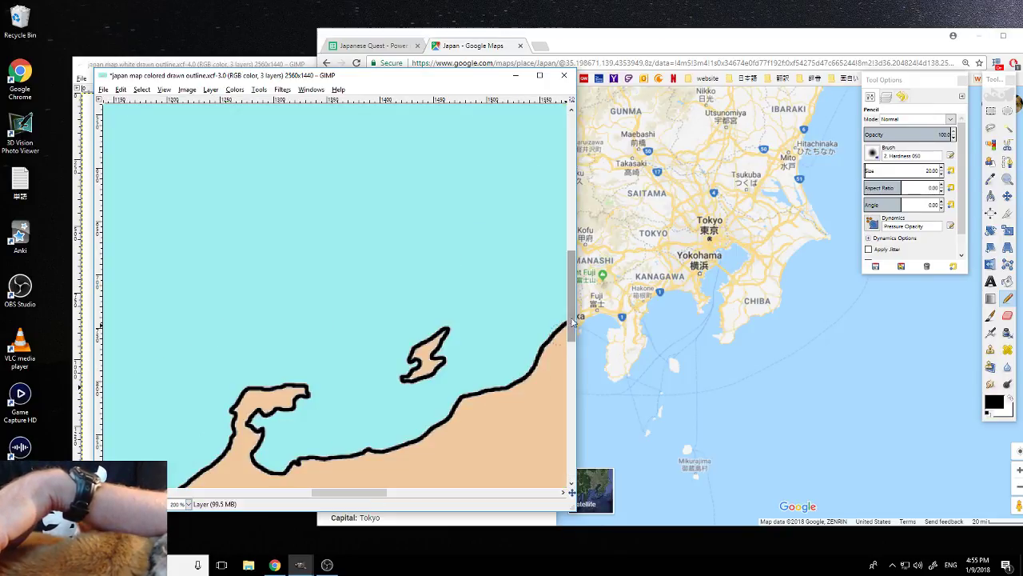
pyautogui.moveTo(574, 321); pyautogui.dragTo(577, 409)
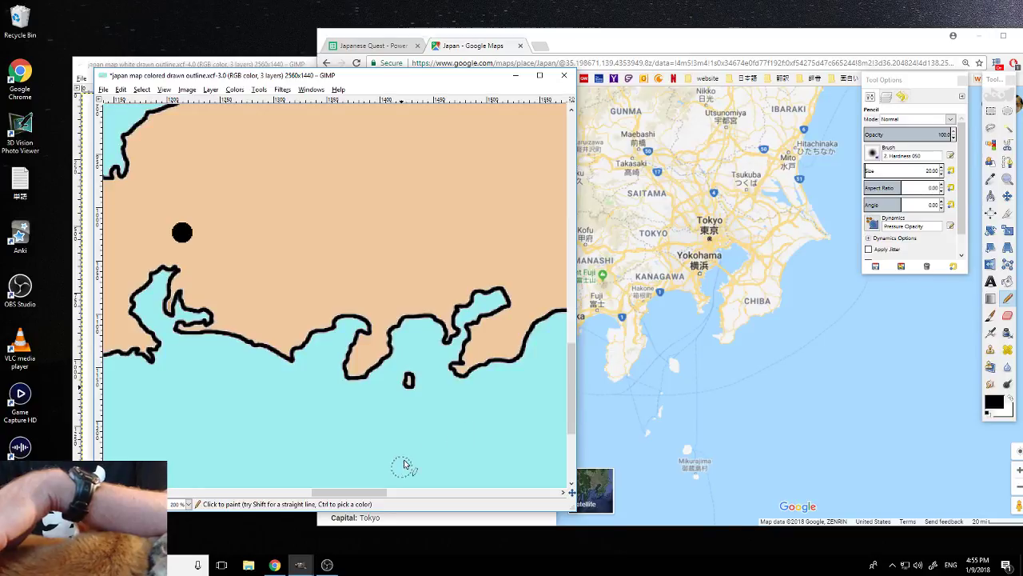
pyautogui.moveTo(357, 495); pyautogui.dragTo(400, 495)
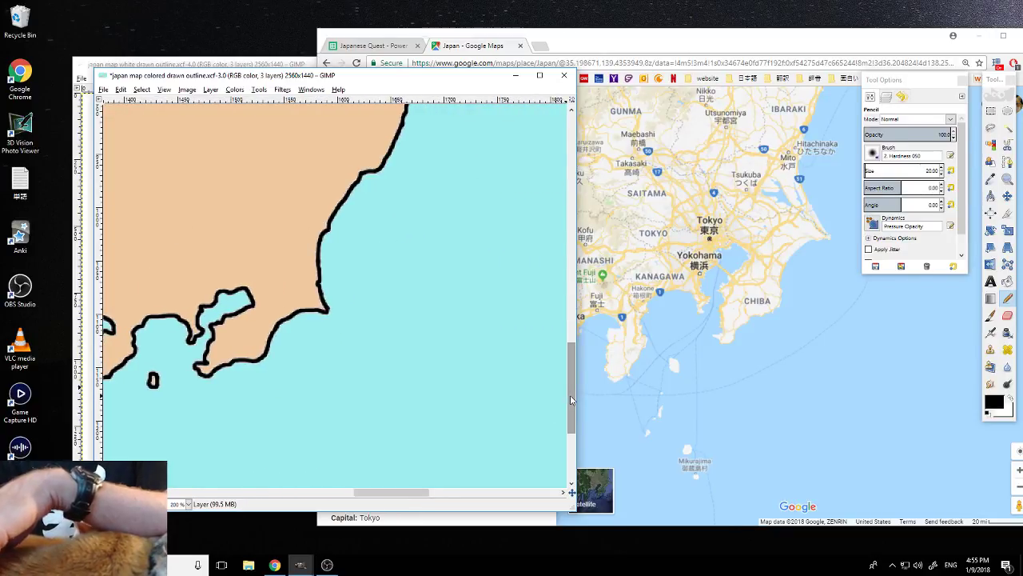
pyautogui.moveTo(573, 398); pyautogui.dragTo(574, 384)
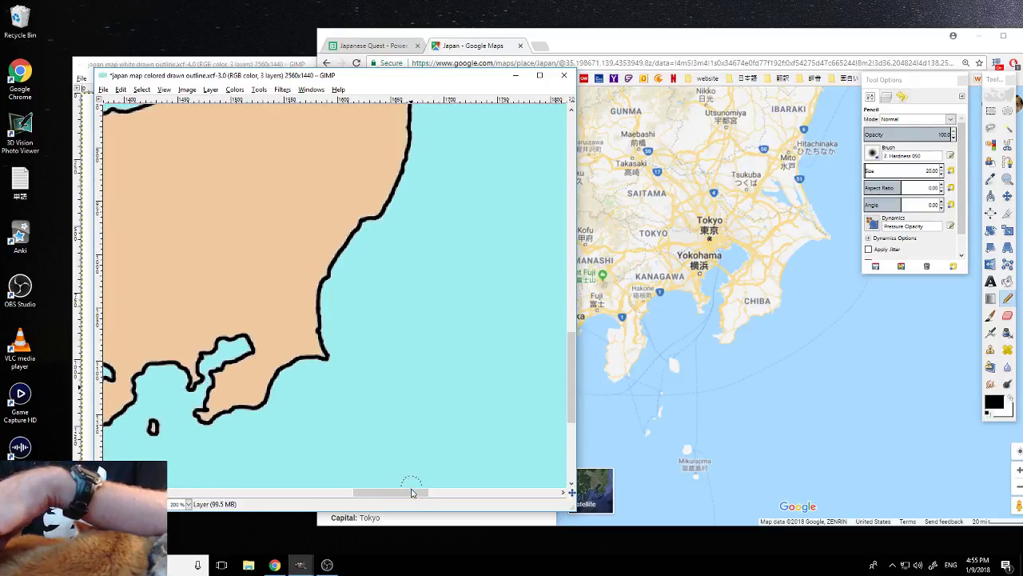
pyautogui.moveTo(412, 495); pyautogui.dragTo(391, 495)
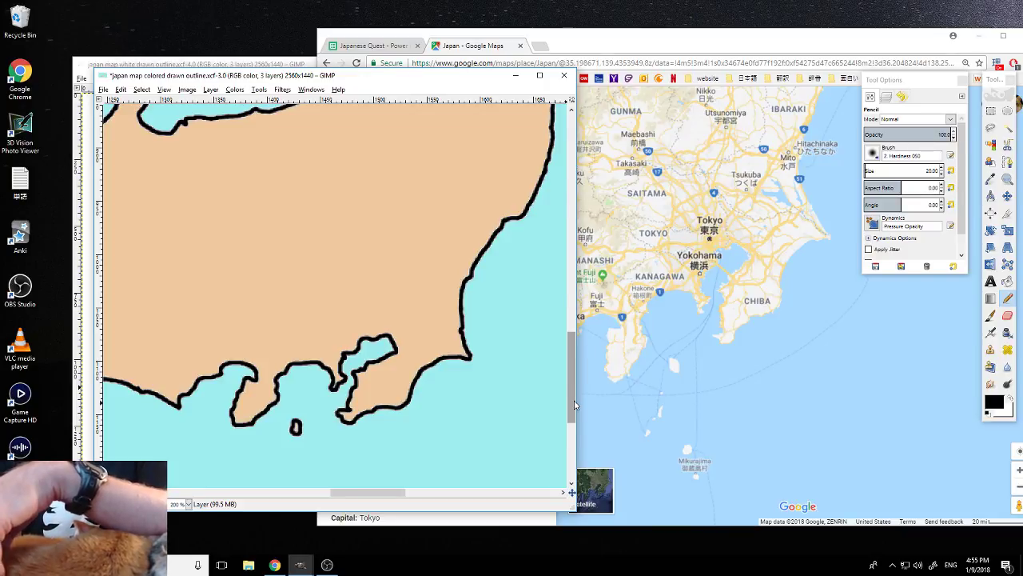
pyautogui.moveTo(573, 405); pyautogui.dragTo(576, 405)
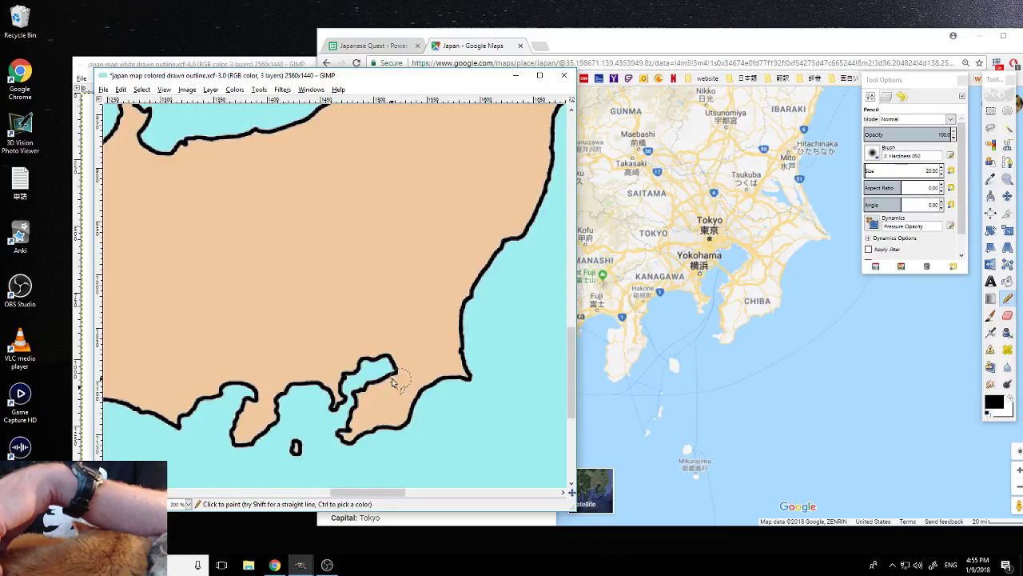
pyautogui.moveTo(345, 408); pyautogui.dragTo(332, 386)
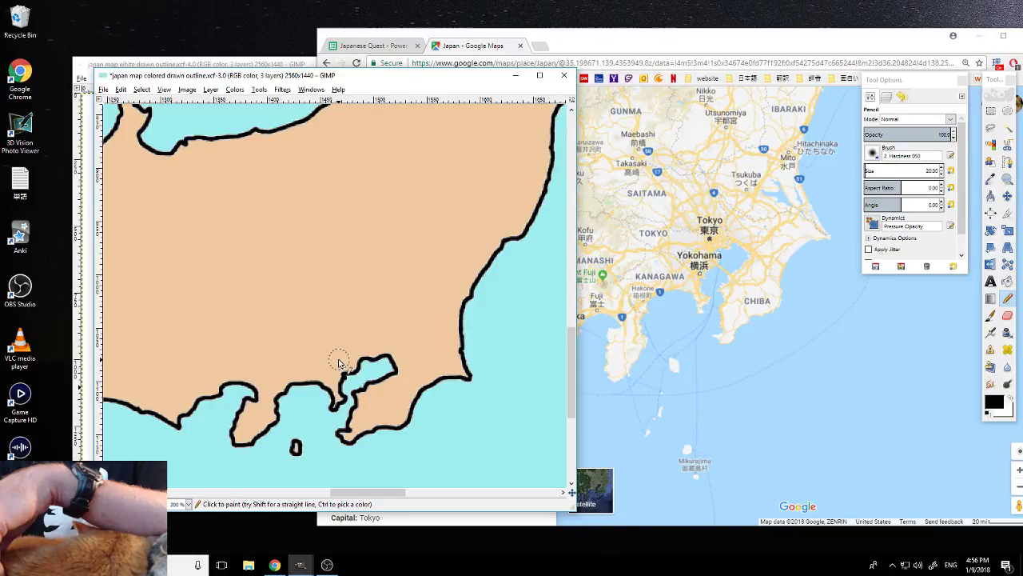
pyautogui.click(339, 360)
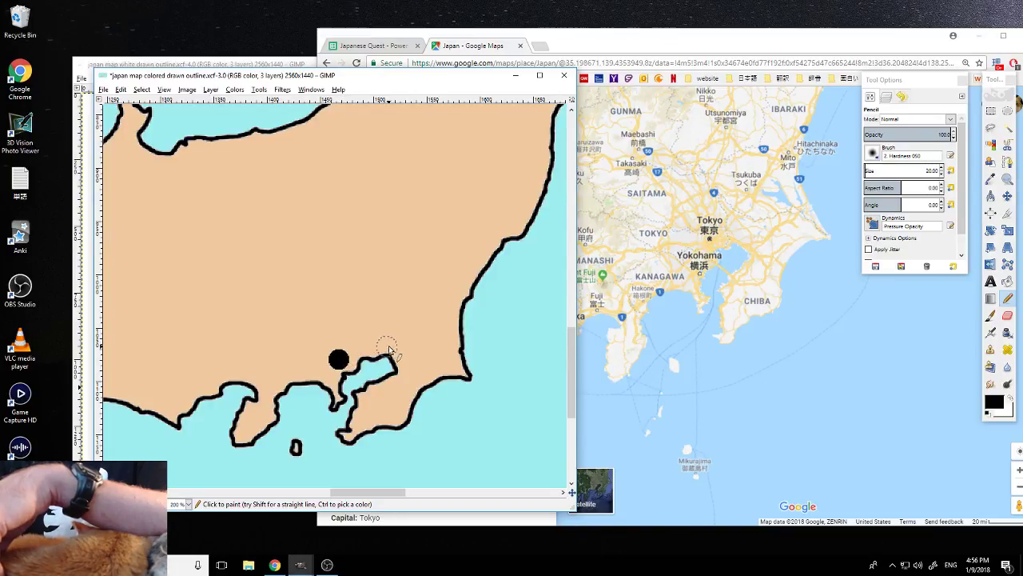
pyautogui.click(361, 317)
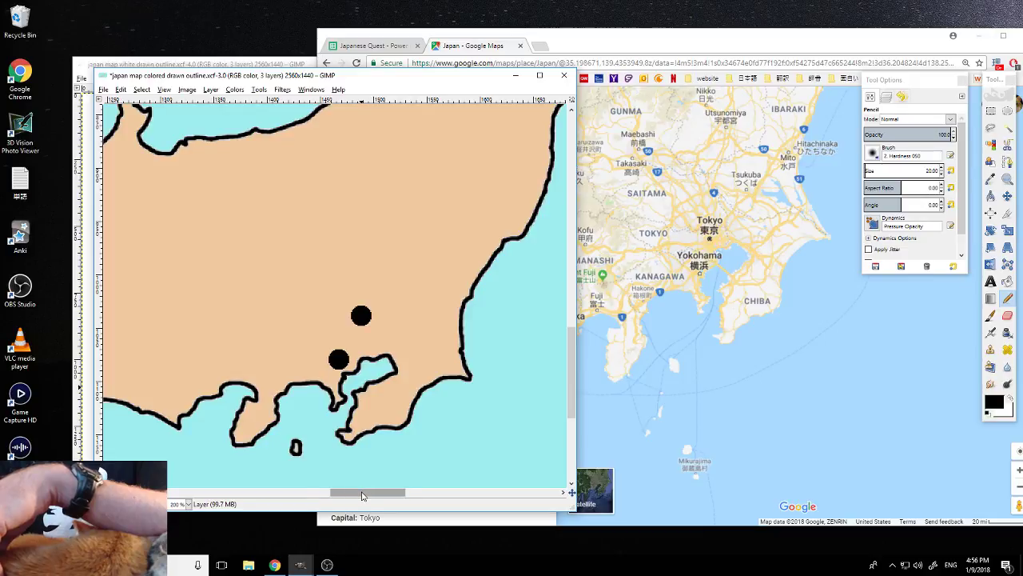
# Mark Niigata on Honshu's northwest coast across from Sado Island with a black Pencil dot, using northern Honshu in Google Maps as reference
pyautogui.moveTo(361, 495); pyautogui.dragTo(391, 496)
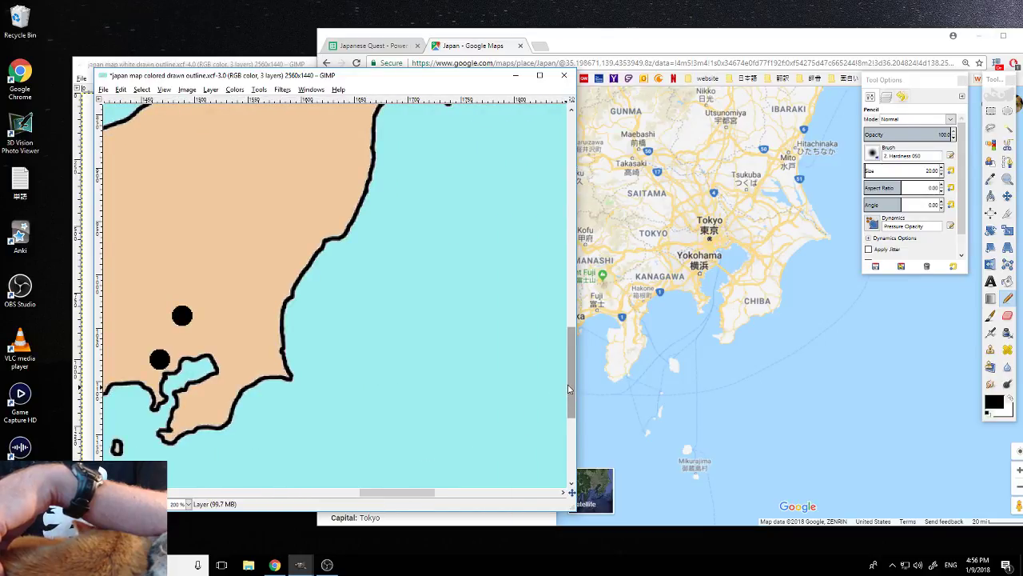
pyautogui.moveTo(569, 390); pyautogui.dragTo(570, 354)
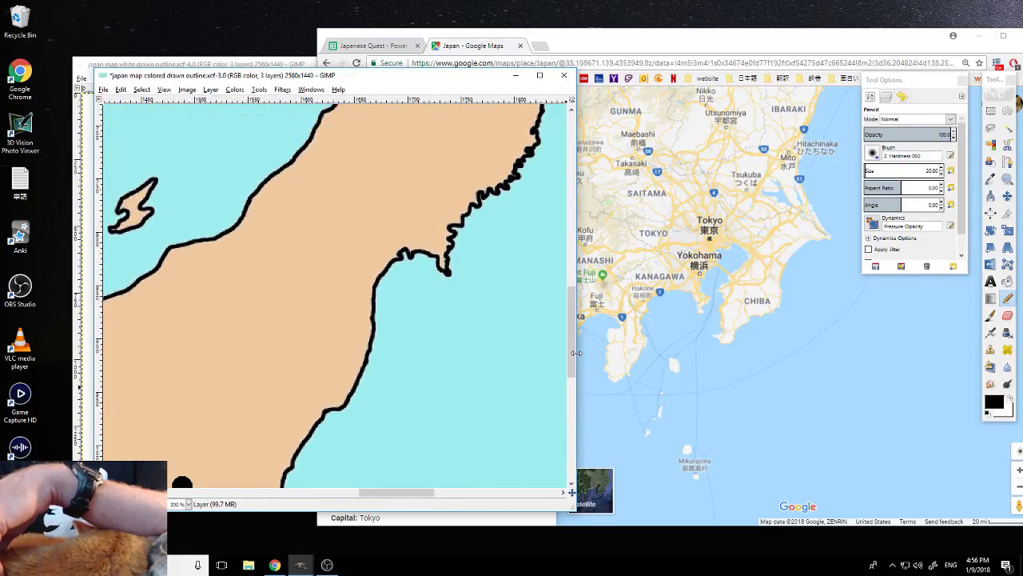
pyautogui.click(698, 38)
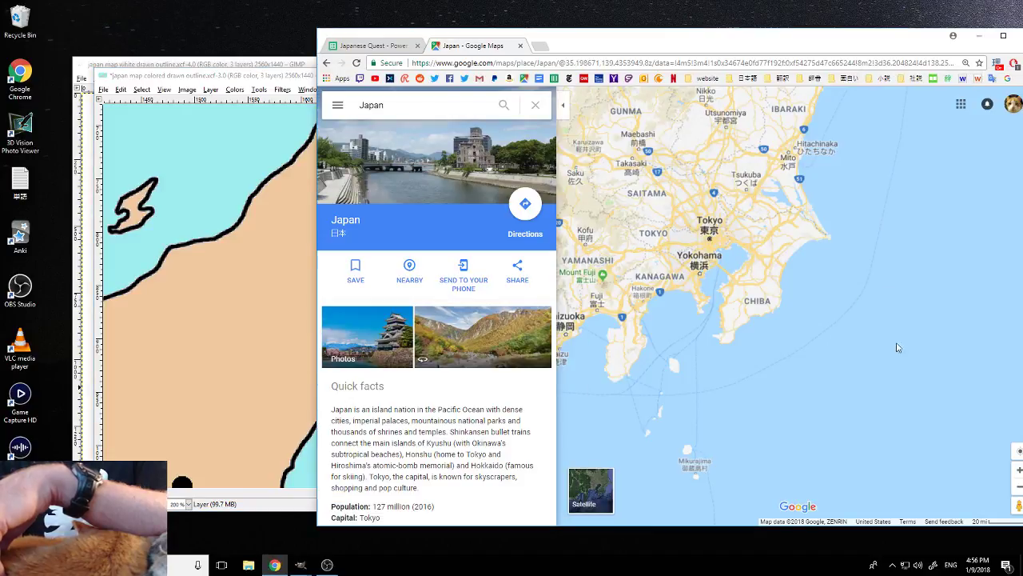
pyautogui.moveTo(772, 207); pyautogui.dragTo(804, 368)
pyautogui.moveTo(792, 229); pyautogui.dragTo(879, 227)
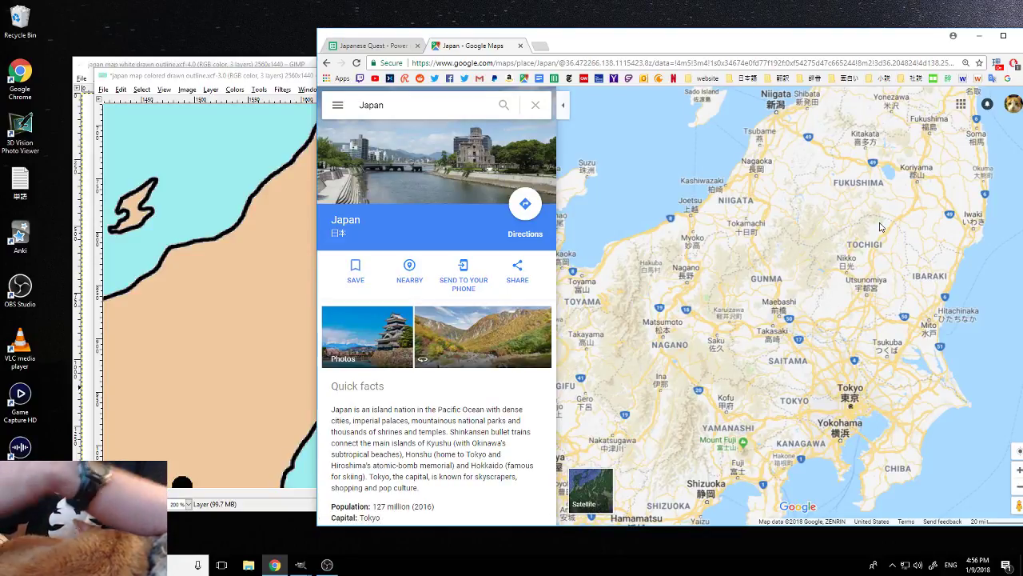
pyautogui.moveTo(818, 268); pyautogui.dragTo(762, 377)
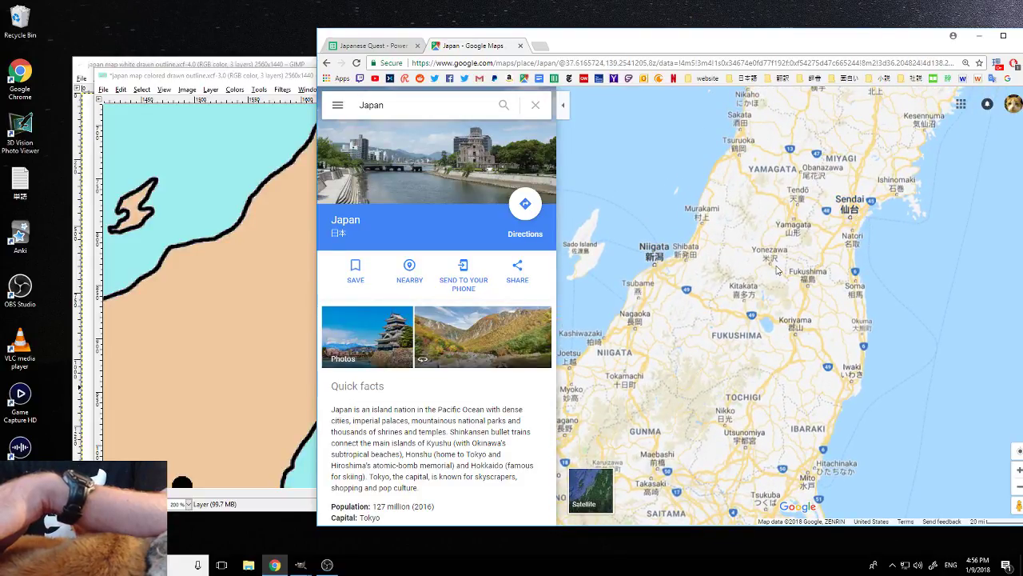
pyautogui.moveTo(780, 278); pyautogui.dragTo(802, 294)
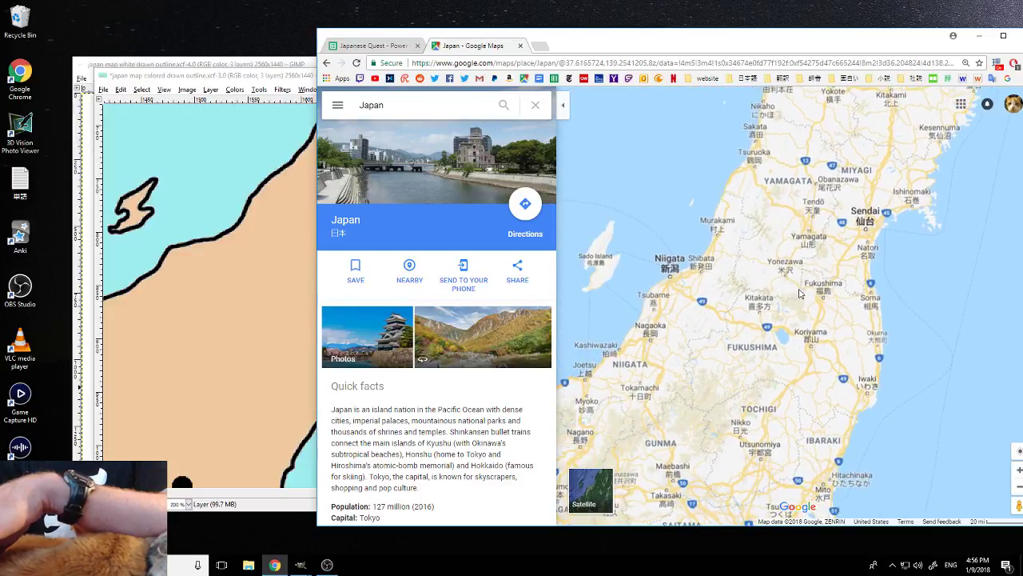
pyautogui.click(304, 80)
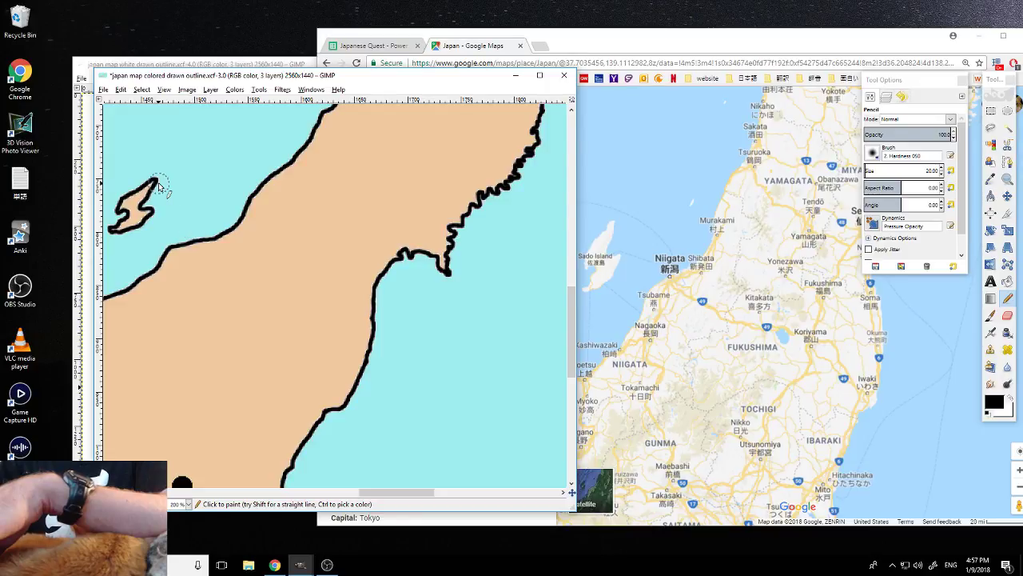
pyautogui.click(205, 257)
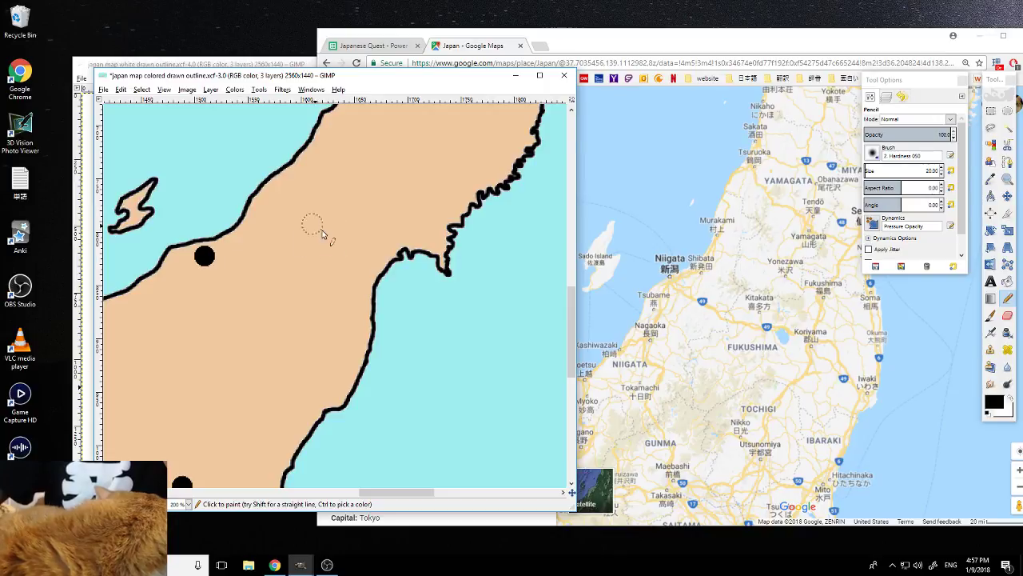
# Mark Sendai just inland of the bay on Honshu's northeast coast with a black Pencil dot, using the Tohoku area of Google Maps as reference
pyautogui.moveTo(376, 496); pyautogui.dragTo(395, 497)
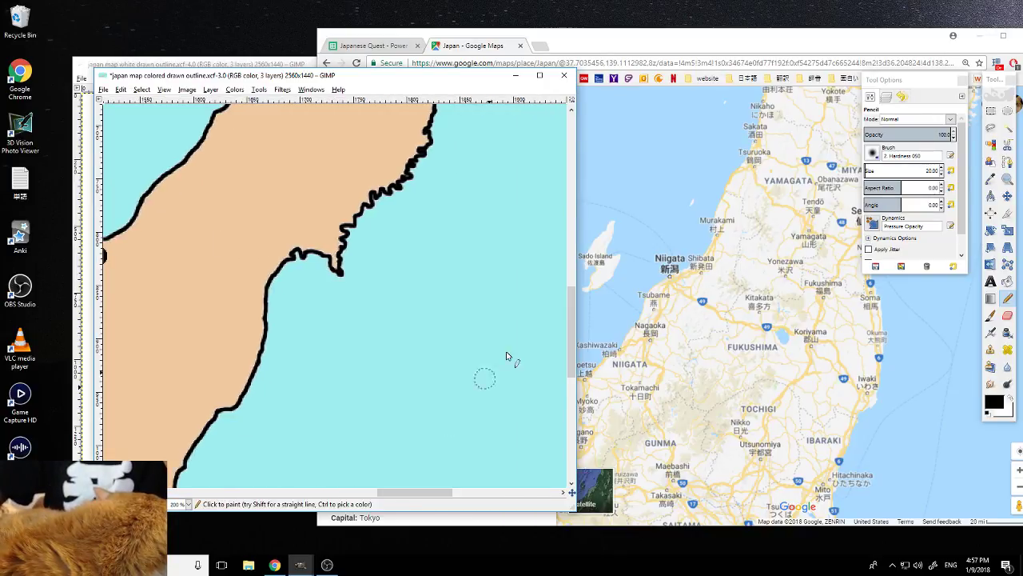
pyautogui.moveTo(572, 356); pyautogui.dragTo(572, 343)
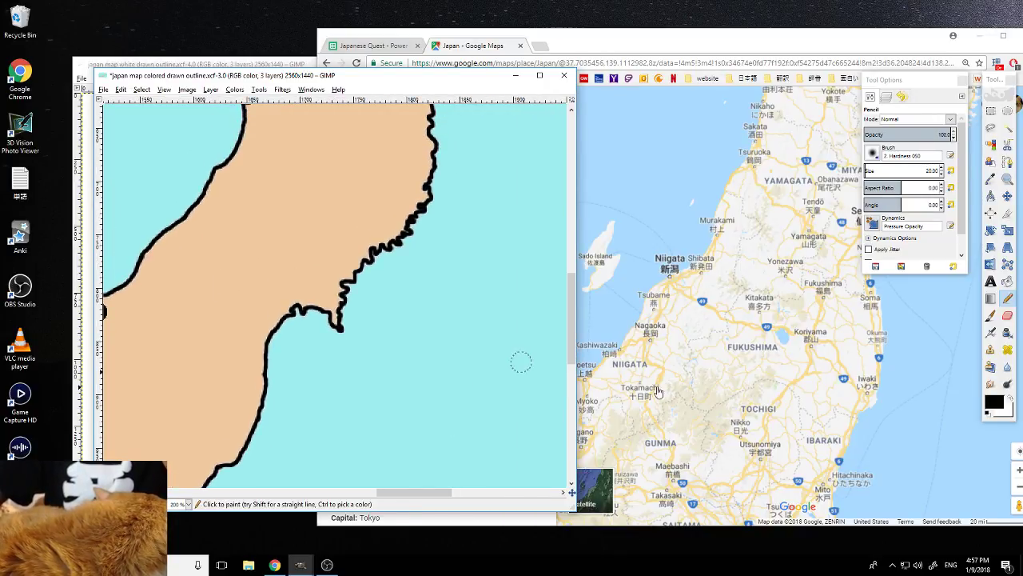
pyautogui.click(766, 321)
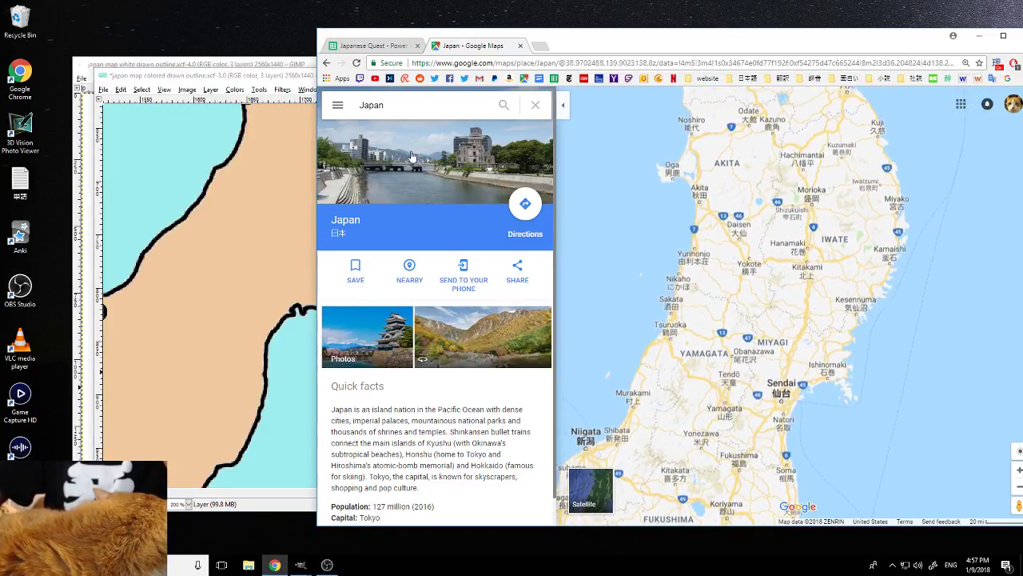
pyautogui.click(293, 80)
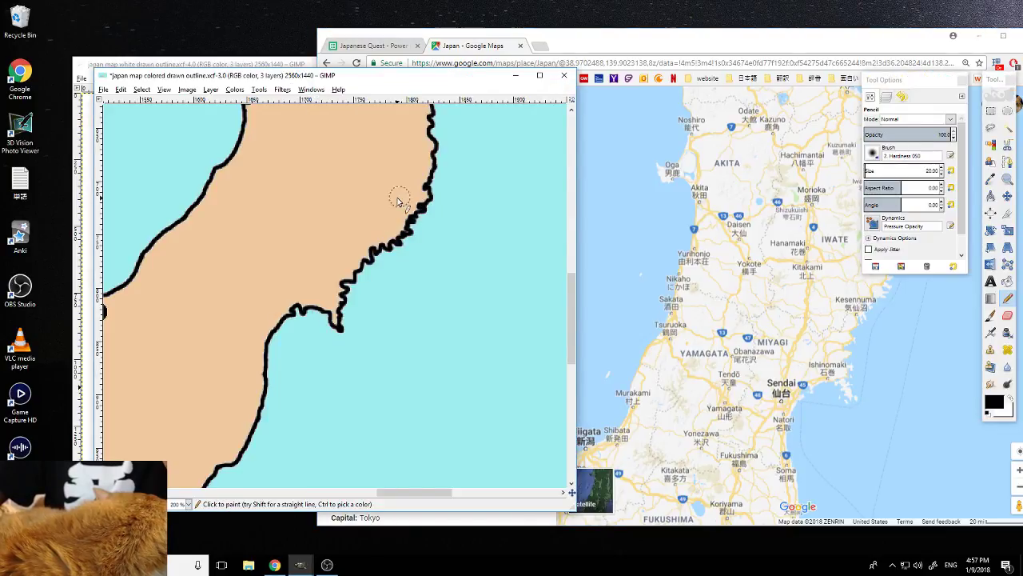
pyautogui.click(257, 310)
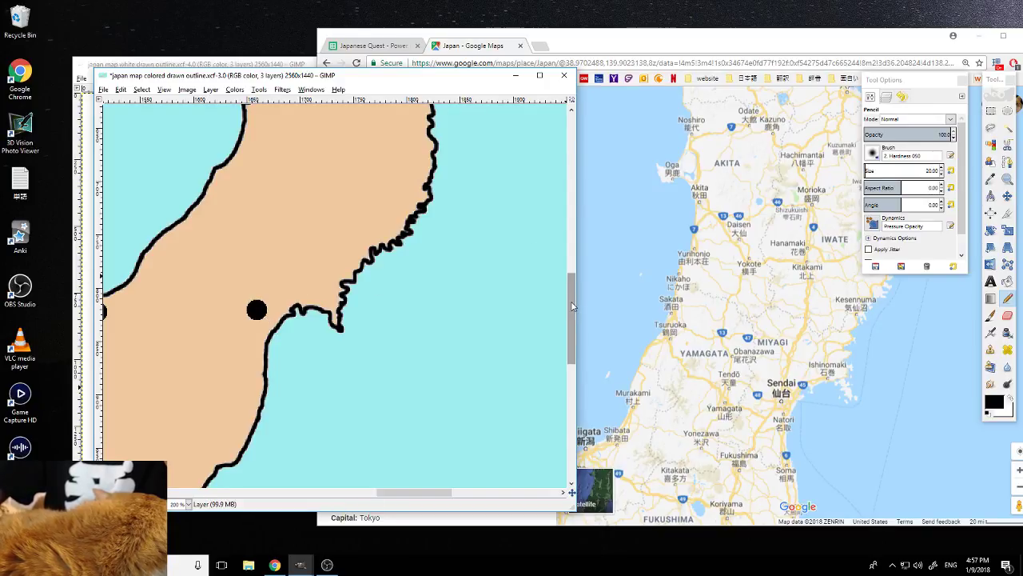
# Bring northern Honshu into view on the colored map, and switch to Google Maps to locate Lake Towada in Aomori
pyautogui.scroll(5, 572, 306)
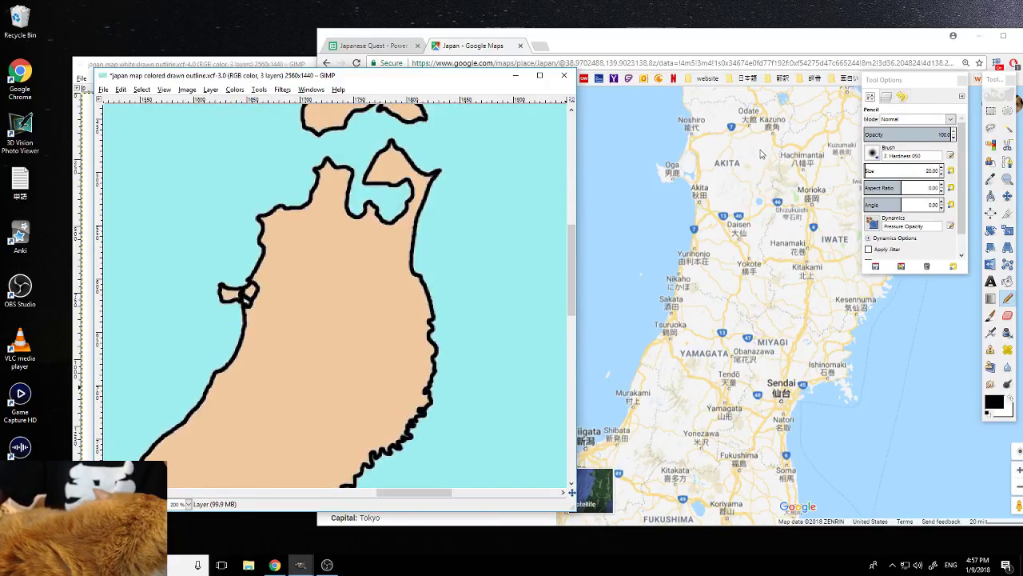
pyautogui.click(708, 41)
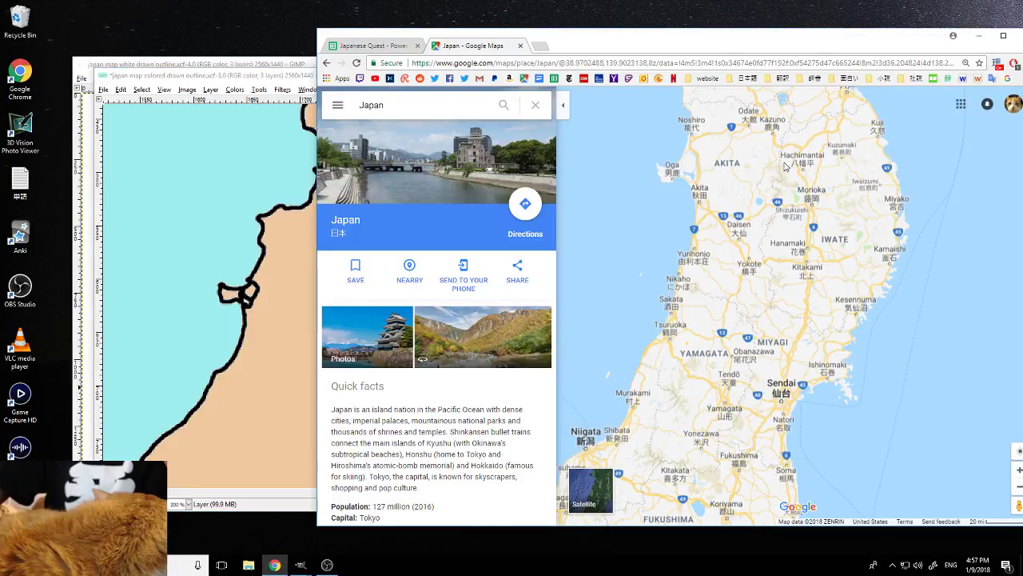
pyautogui.moveTo(785, 166); pyautogui.dragTo(789, 257)
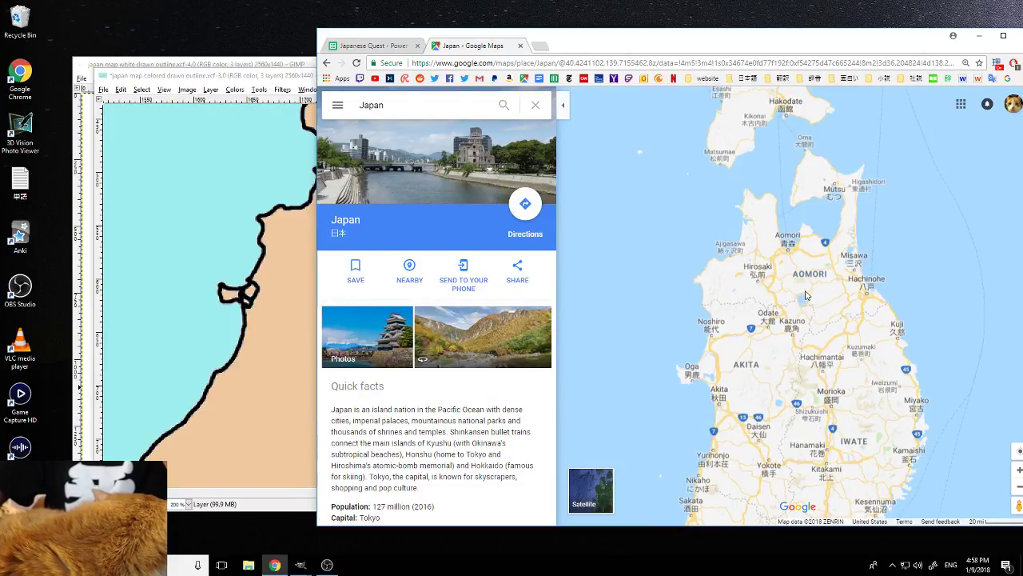
pyautogui.scroll(4, 823, 309)
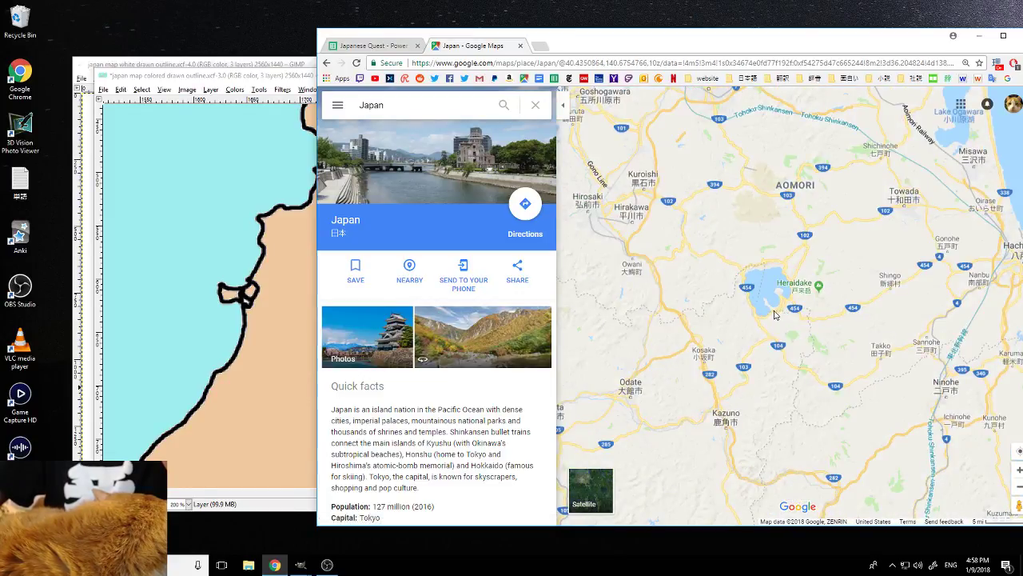
pyautogui.scroll(2, 772, 309)
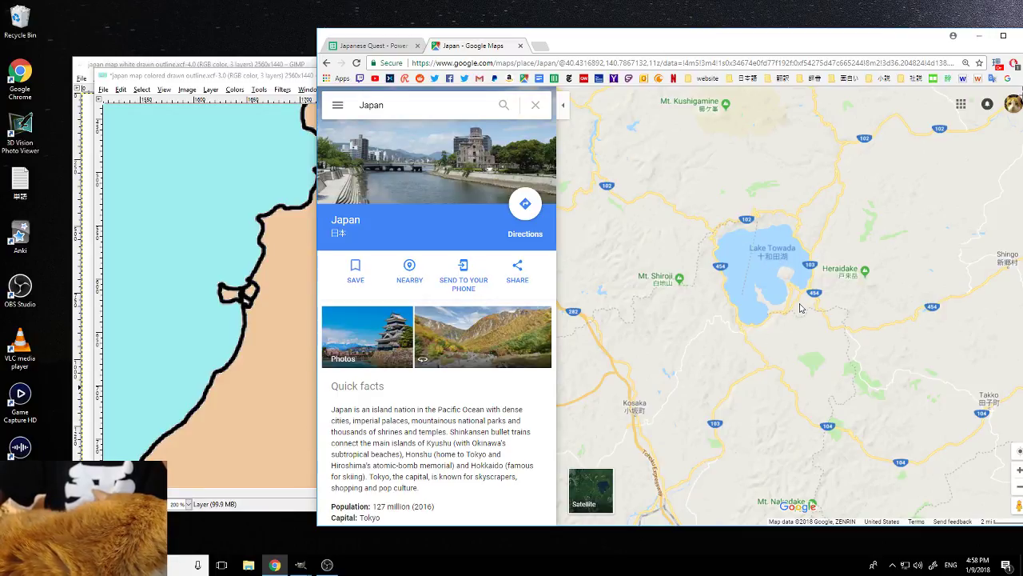
pyautogui.scroll(1, 800, 308)
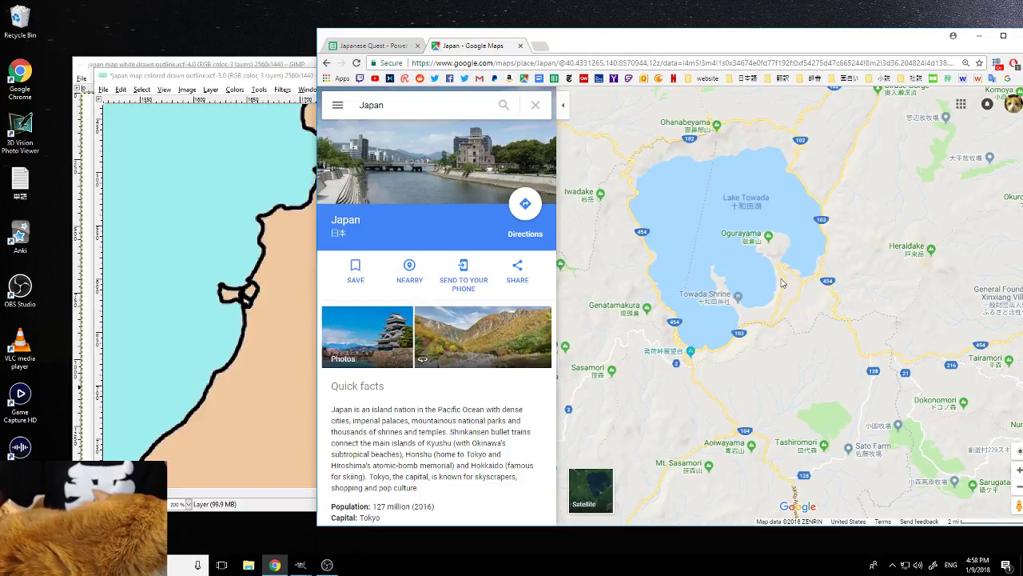
# Examine the roads and streams along Lake Towada's southeastern shore up close in Google Maps
pyautogui.click(780, 280)
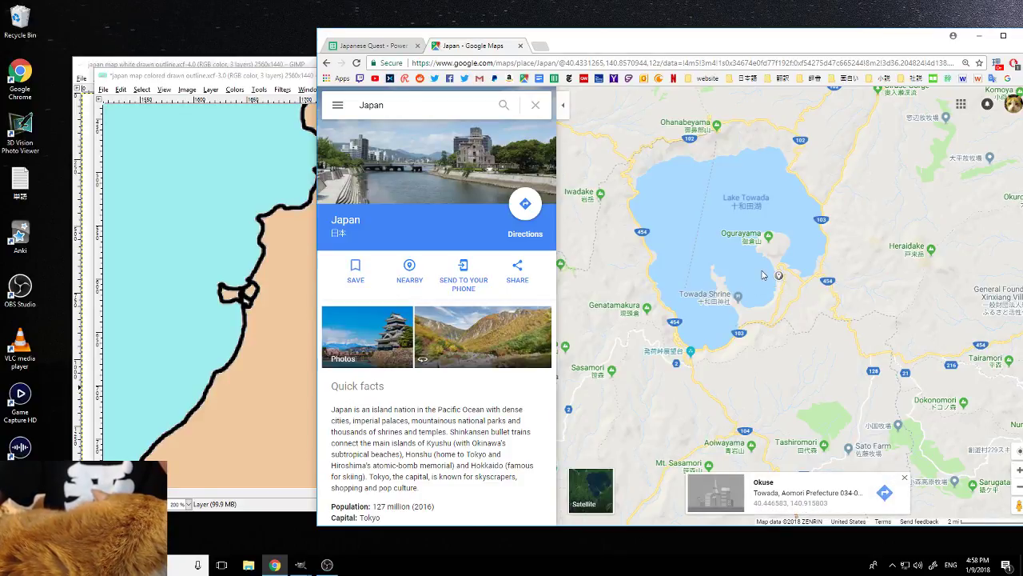
pyautogui.doubleClick(759, 271)
pyautogui.moveTo(759, 270); pyautogui.dragTo(656, 232)
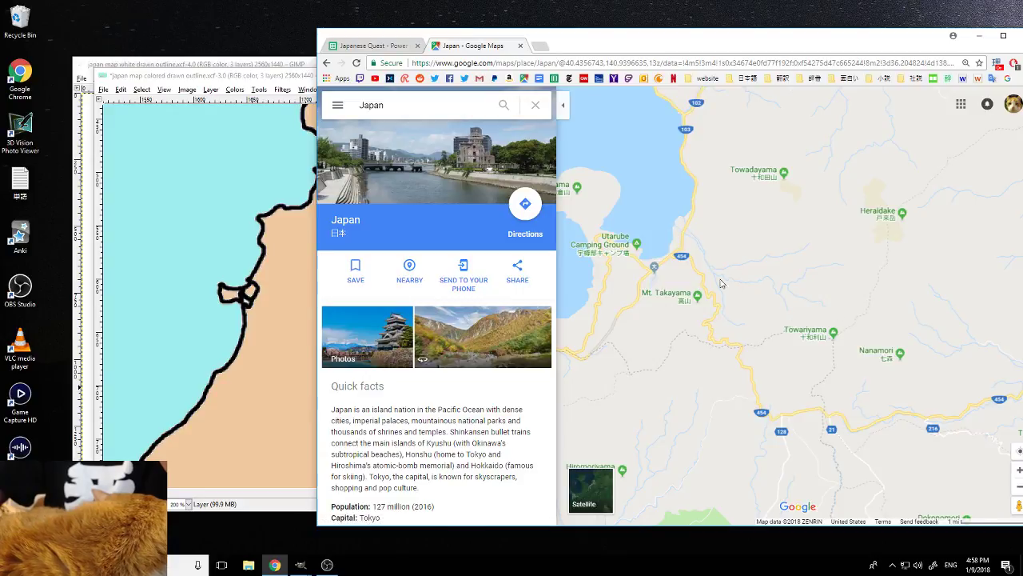
pyautogui.moveTo(670, 222); pyautogui.dragTo(656, 252)
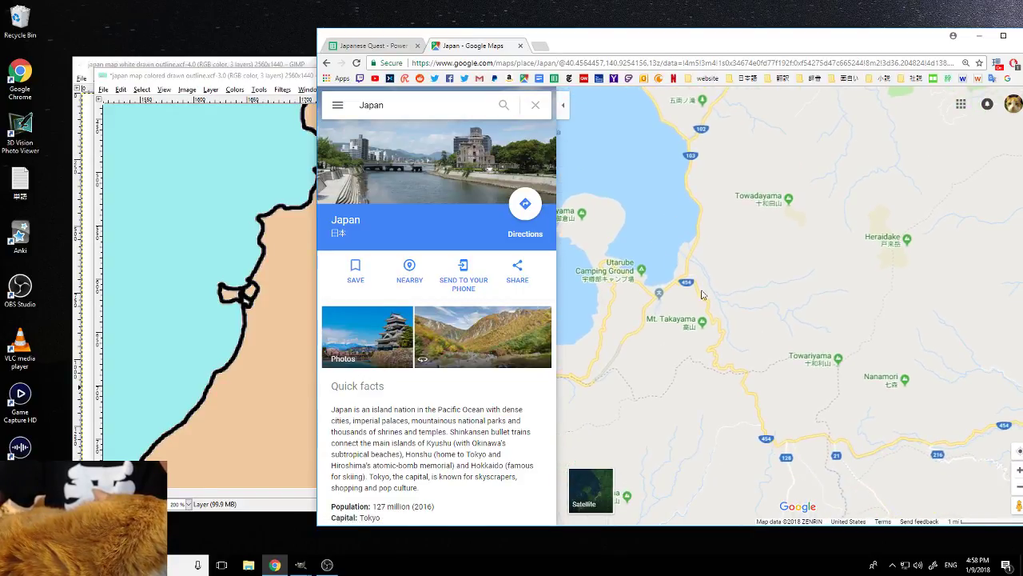
pyautogui.moveTo(692, 288); pyautogui.dragTo(749, 338)
pyautogui.scroll(1, 761, 243)
pyautogui.scroll(1, 711, 231)
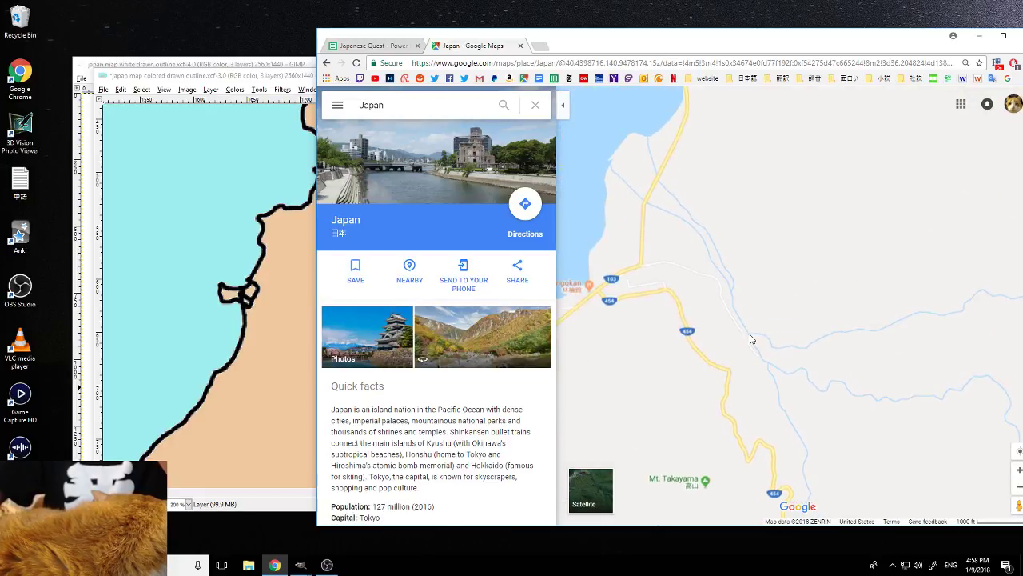
pyautogui.scroll(1, 736, 272)
pyautogui.scroll(1, 736, 272)
pyautogui.moveTo(727, 260); pyautogui.dragTo(770, 315)
pyautogui.scroll(1, 770, 315)
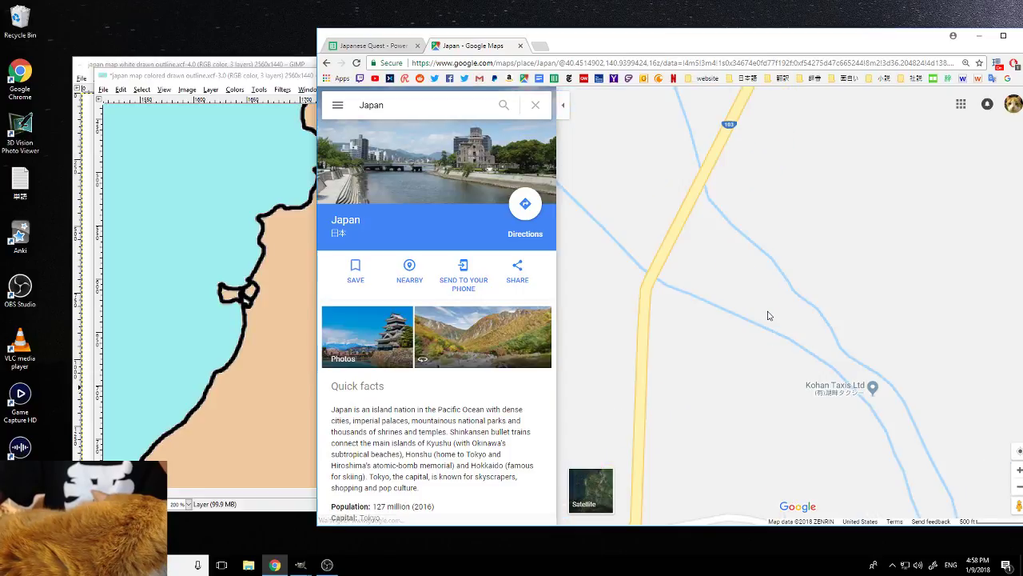
pyautogui.moveTo(701, 284); pyautogui.dragTo(663, 217)
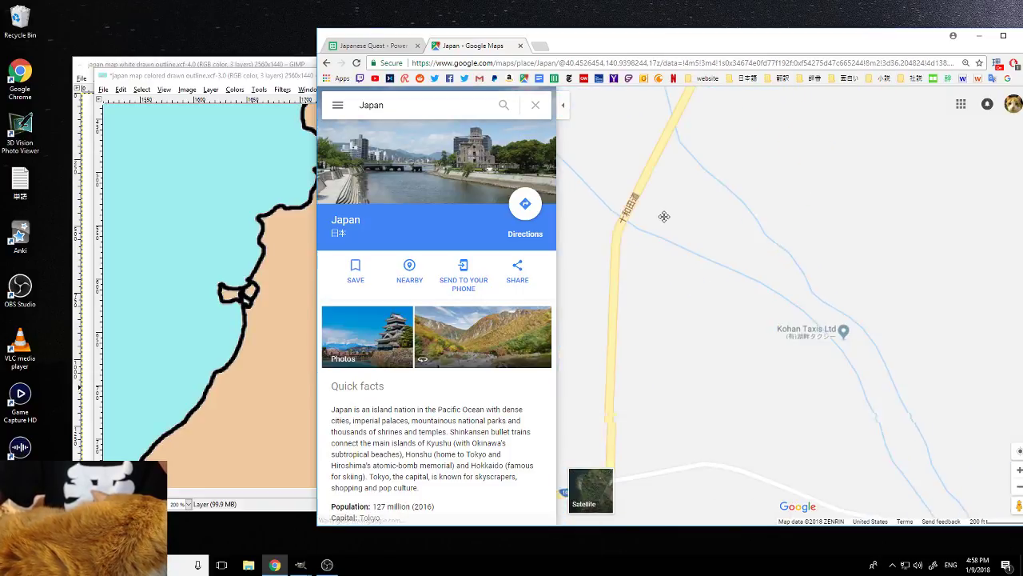
pyautogui.moveTo(908, 349); pyautogui.dragTo(716, 190)
pyautogui.moveTo(798, 350); pyautogui.dragTo(741, 251)
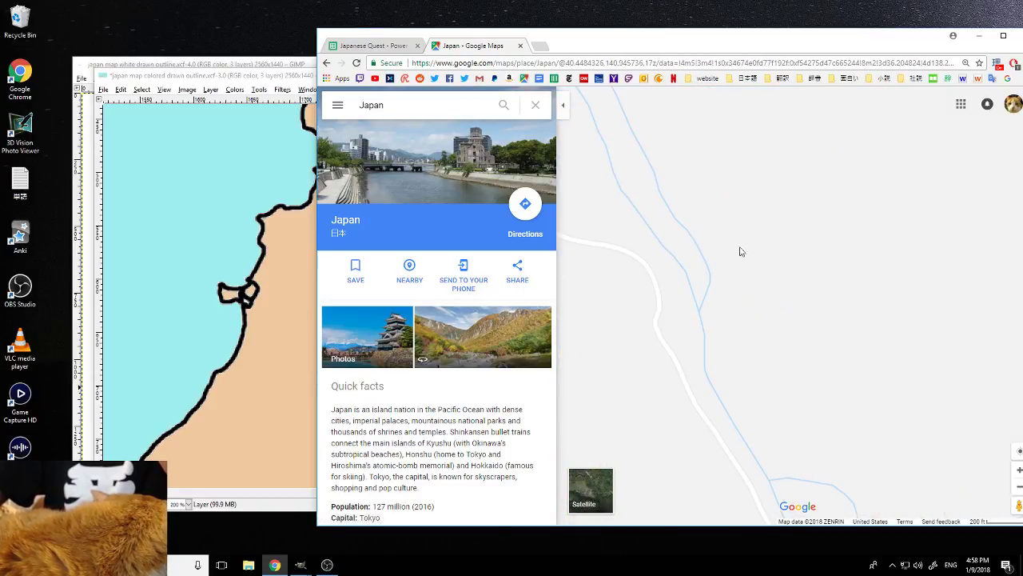
# Examine the wider area around Mt. Takayama and Utarube Camping Ground beside Lake Towada
pyautogui.click(1018, 489)
pyautogui.click(1018, 488)
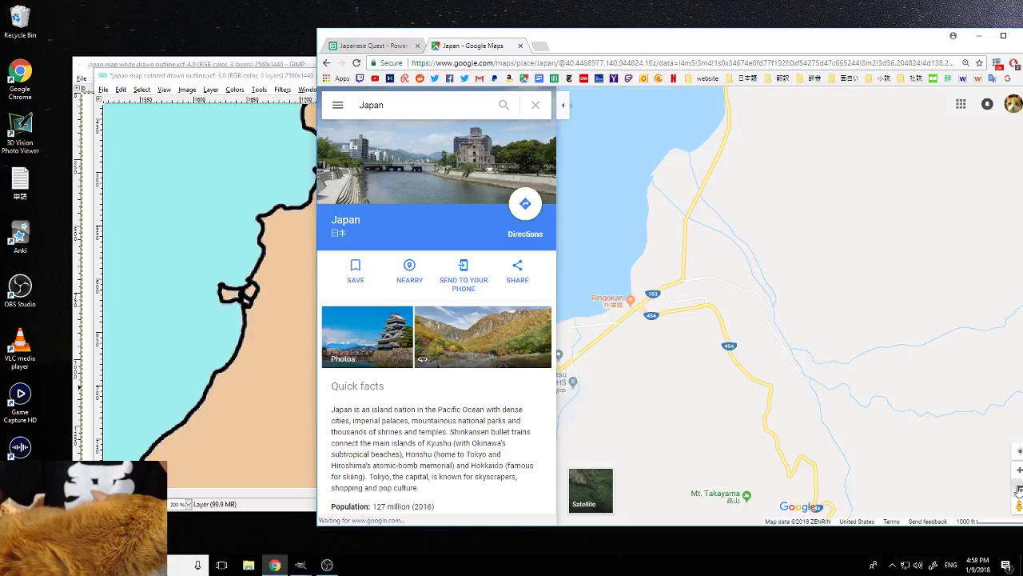
pyautogui.click(1018, 488)
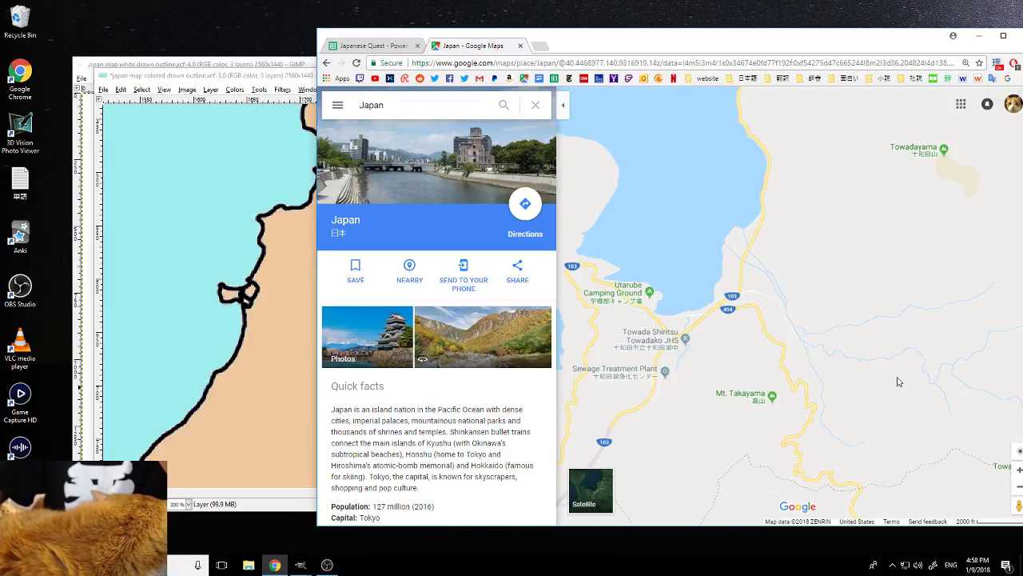
pyautogui.moveTo(900, 379); pyautogui.dragTo(934, 276)
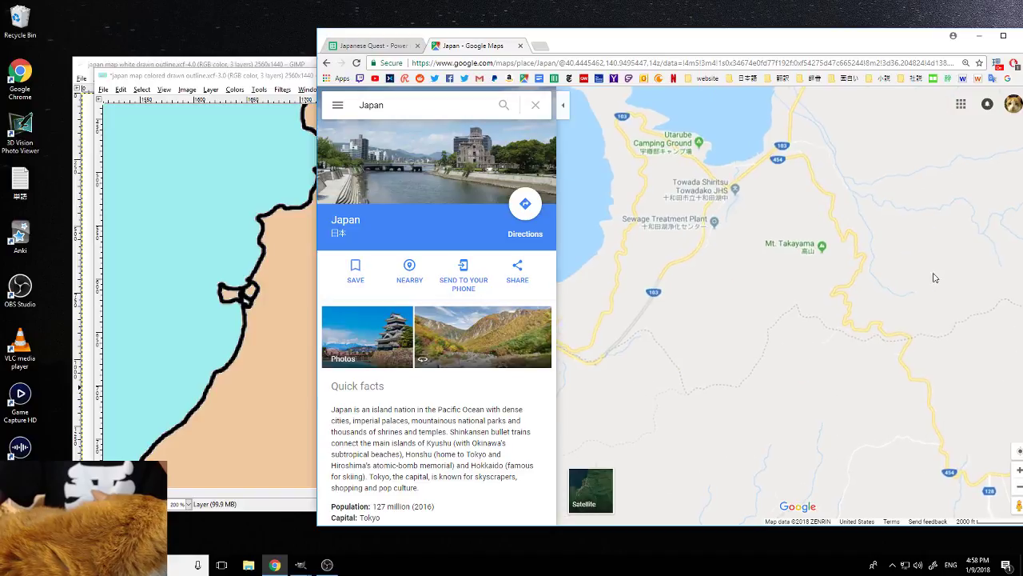
pyautogui.moveTo(871, 299); pyautogui.dragTo(816, 387)
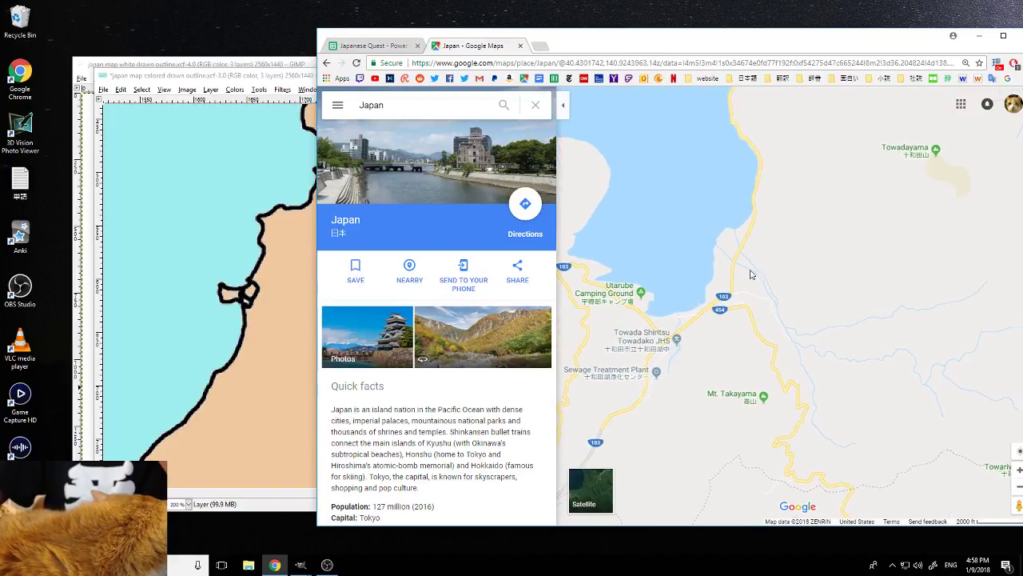
# Search Google for "oirase keiryu" in a new browser tab and show the image results
pyautogui.click(542, 48)
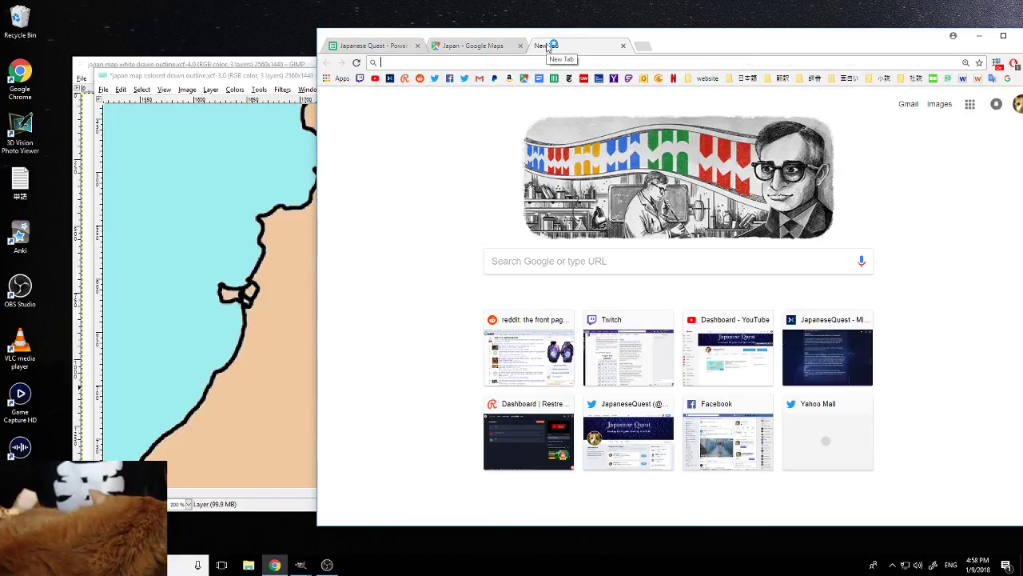
pyautogui.write('u')
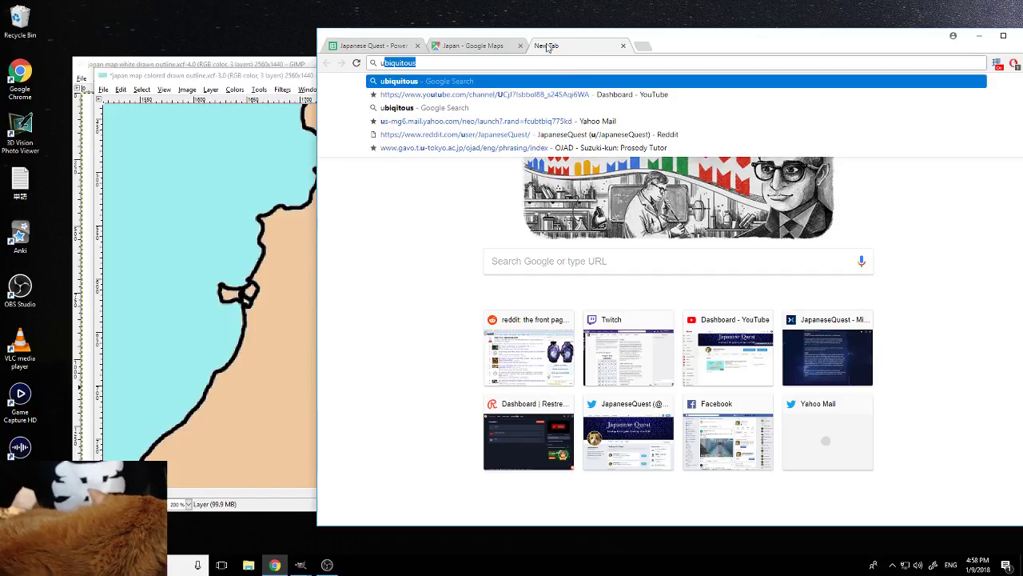
pyautogui.press('BackSpace')
pyautogui.press('BackSpace')
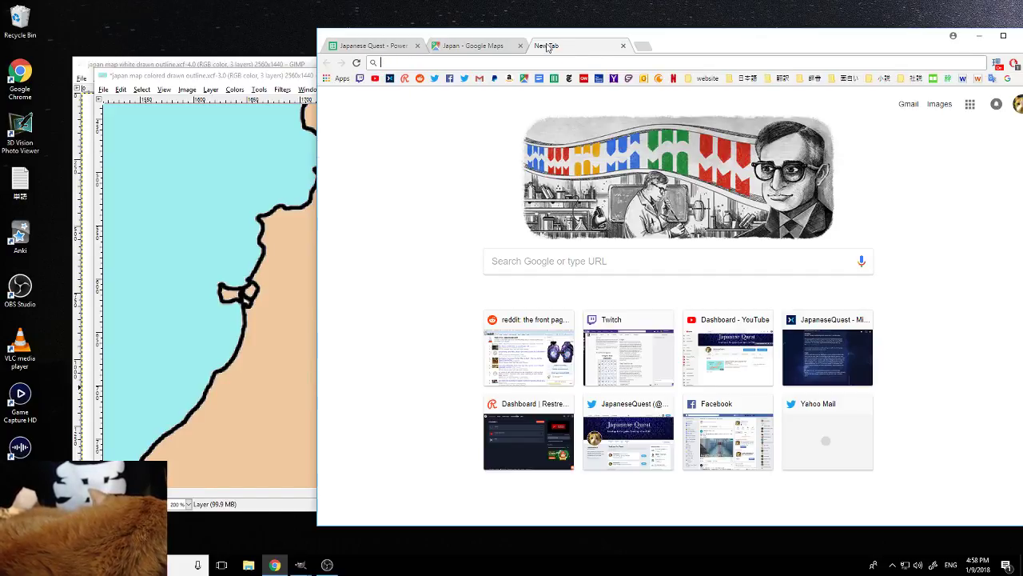
pyautogui.write('oirase')
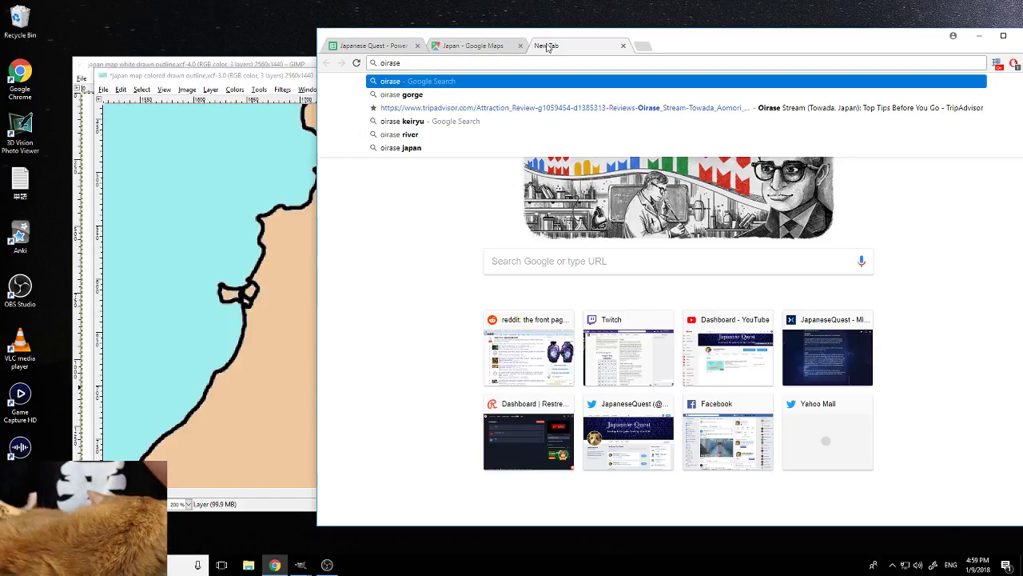
pyautogui.click(480, 122)
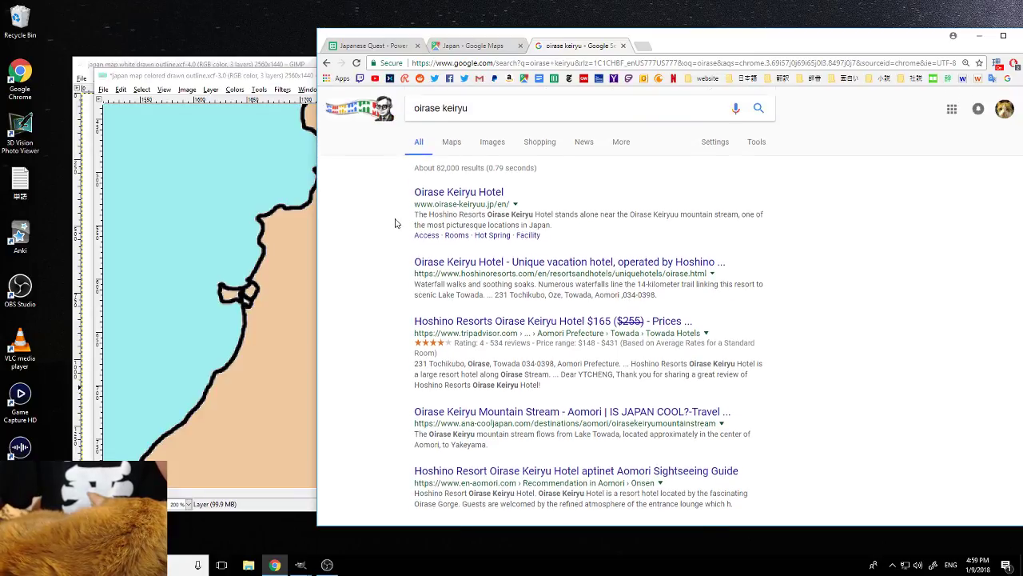
pyautogui.click(494, 147)
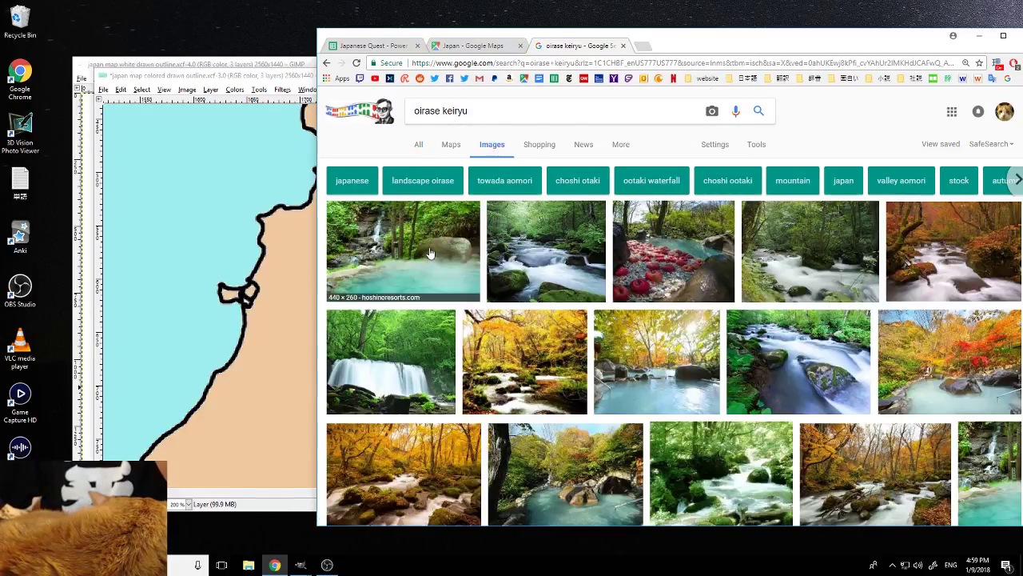
# Preview the first two Oirase Keiryu photos, view the green forest stream photo on its own, and return to the results
pyautogui.click(430, 253)
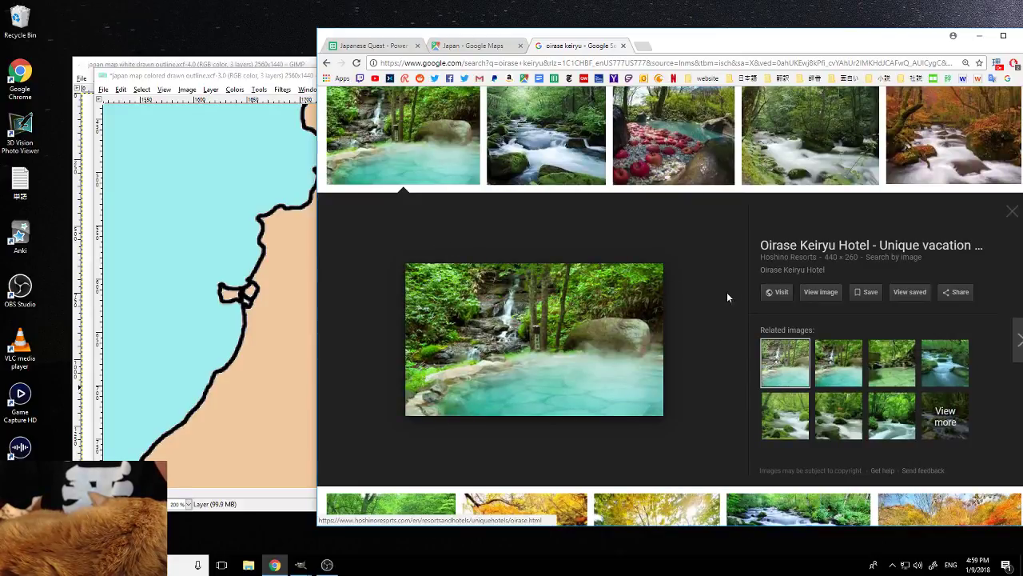
pyautogui.press('Right')
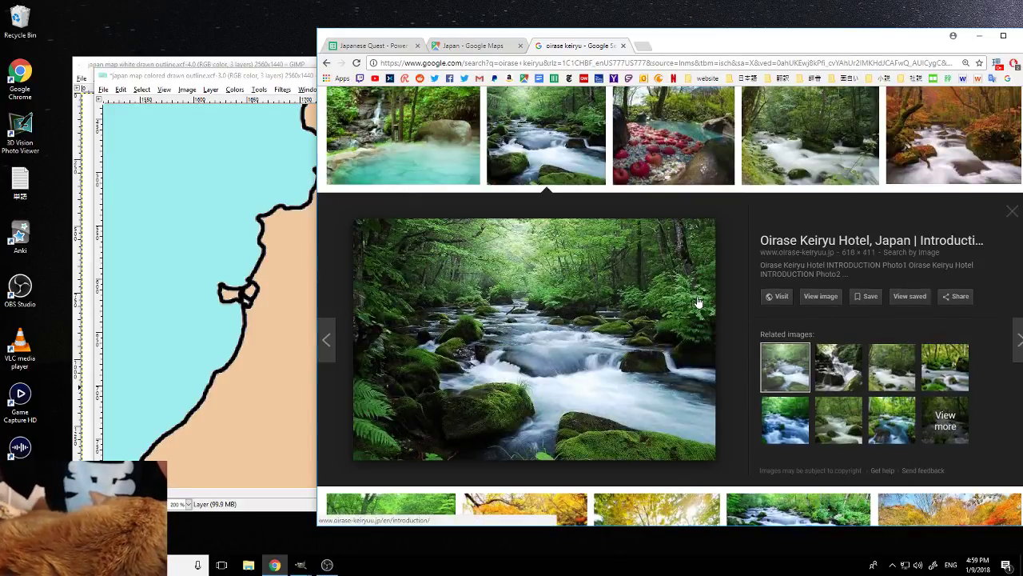
pyautogui.click(820, 296)
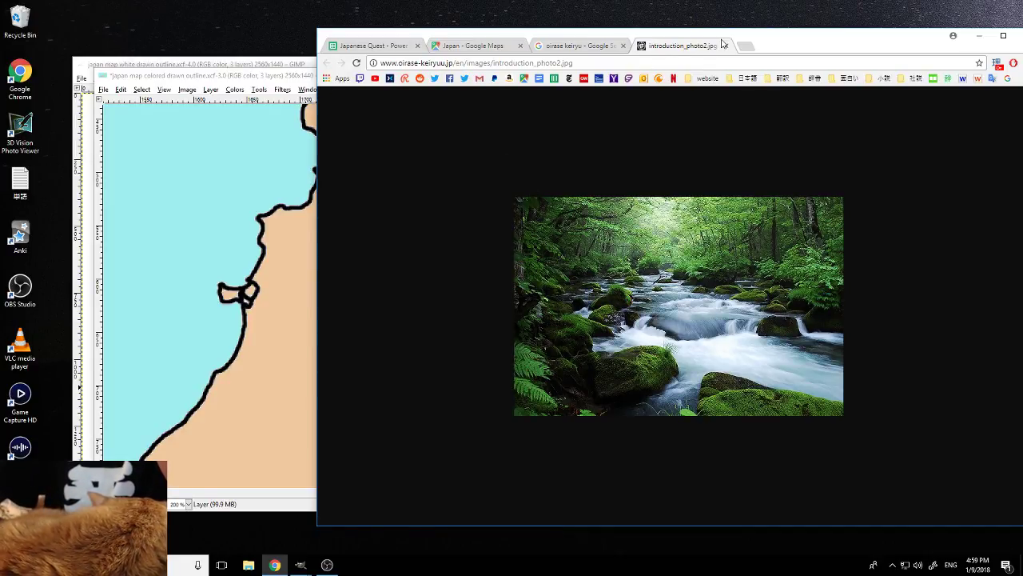
pyautogui.click(725, 46)
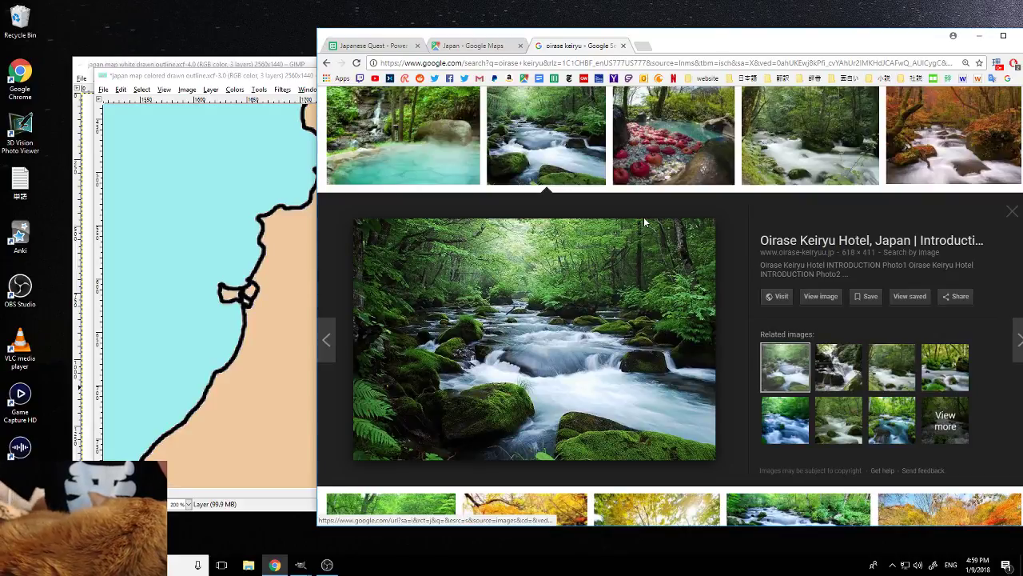
# Browse the following Oirase Keiryu image previews one by one, looking at the streams, waterfalls and hot springs
pyautogui.press('Right')
pyautogui.press('Right')
pyautogui.press('Right')
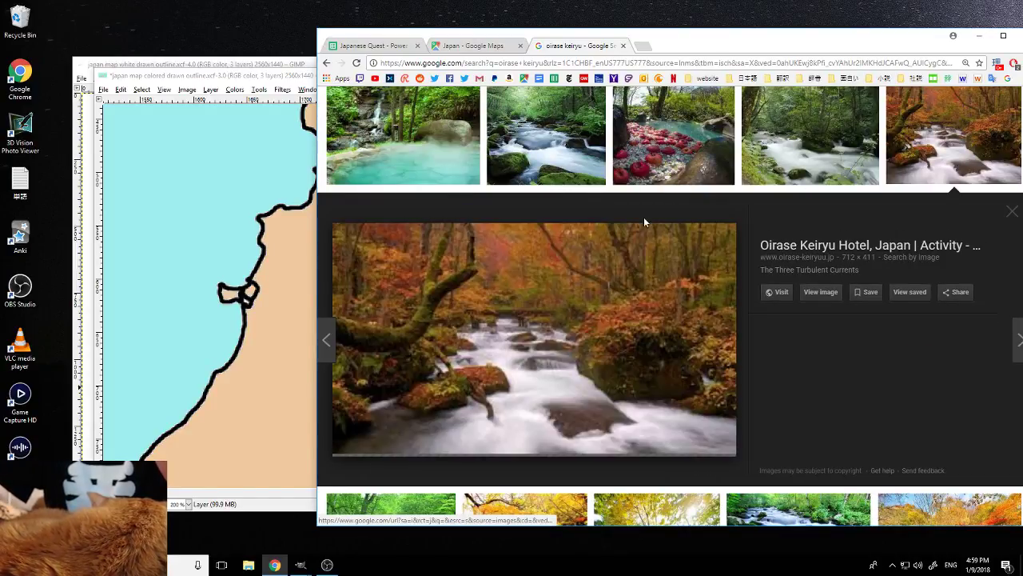
pyautogui.press('Right')
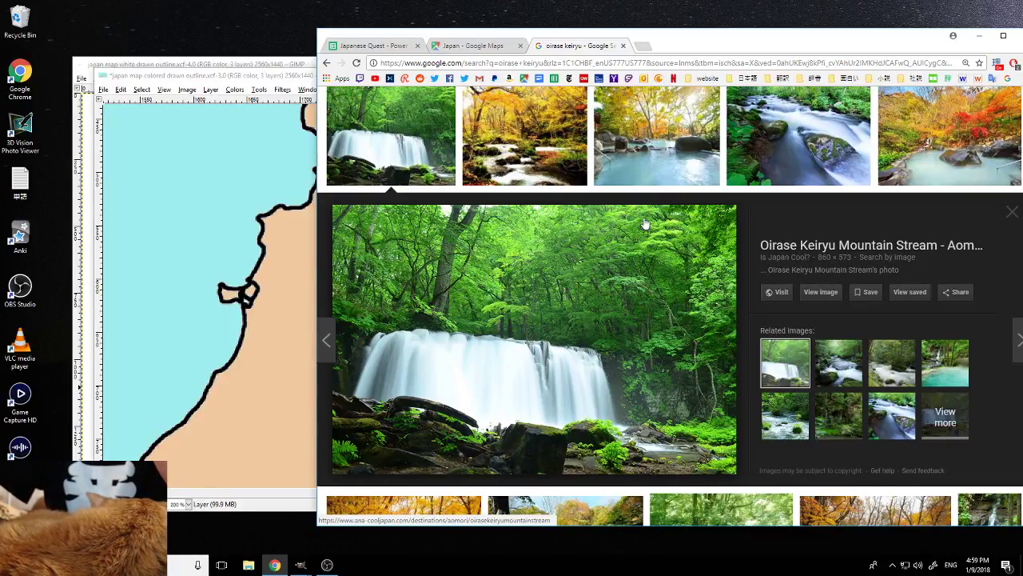
pyautogui.press('Right')
pyautogui.press('Left')
pyautogui.press('Right')
pyautogui.press('Right')
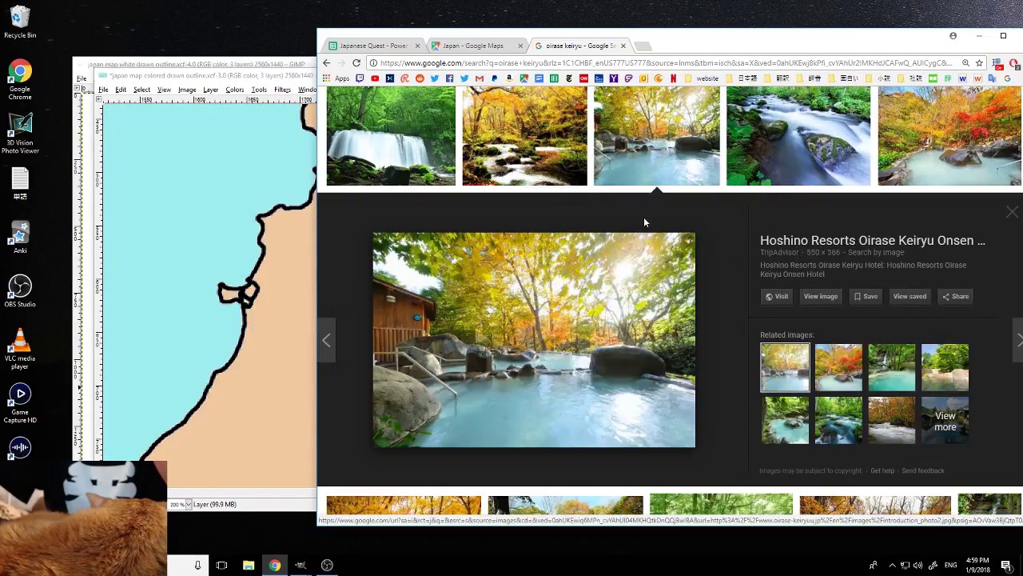
pyautogui.press('Right')
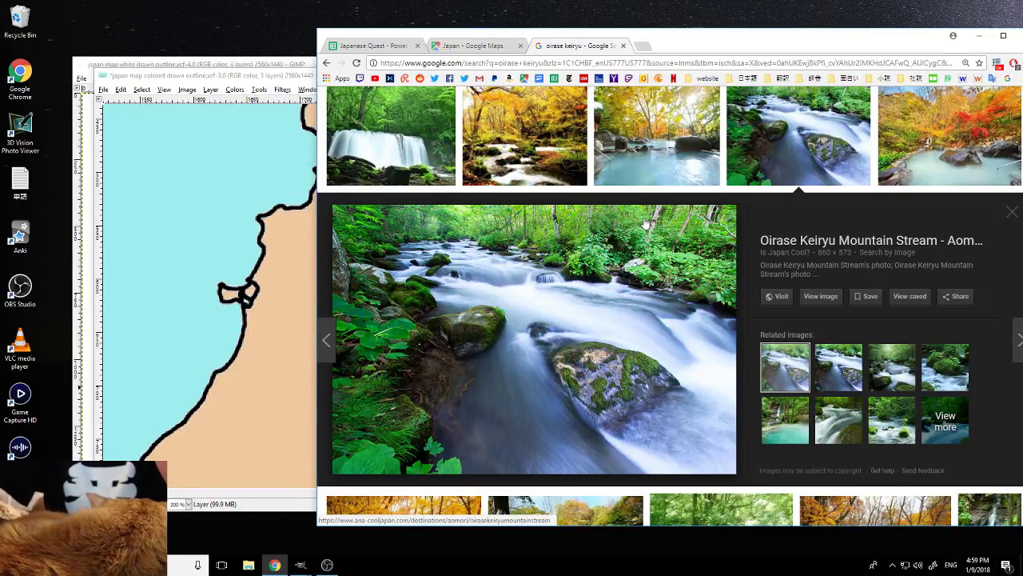
pyautogui.press('Right')
pyautogui.press('Right')
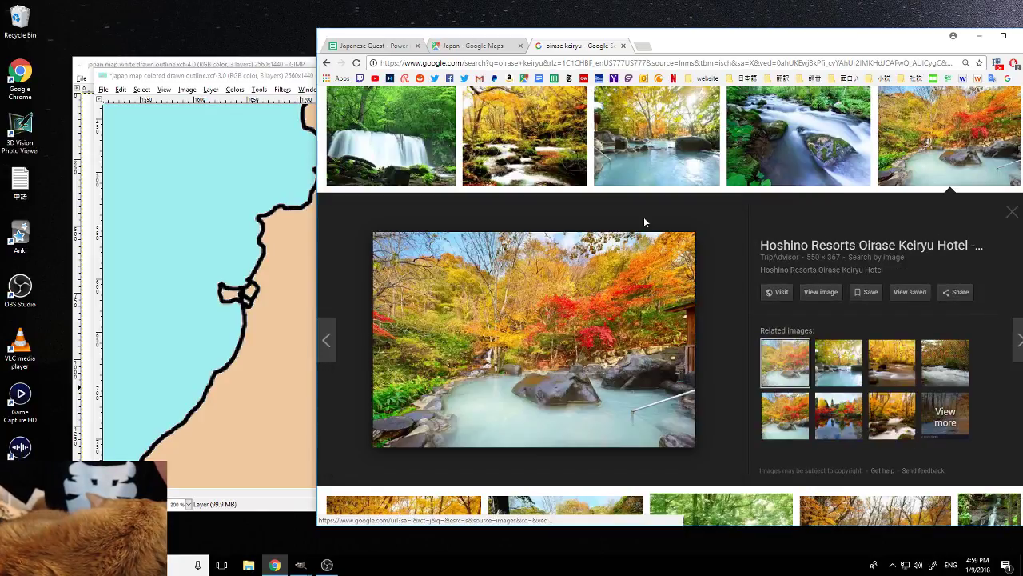
pyautogui.press('Right')
pyautogui.press('Right')
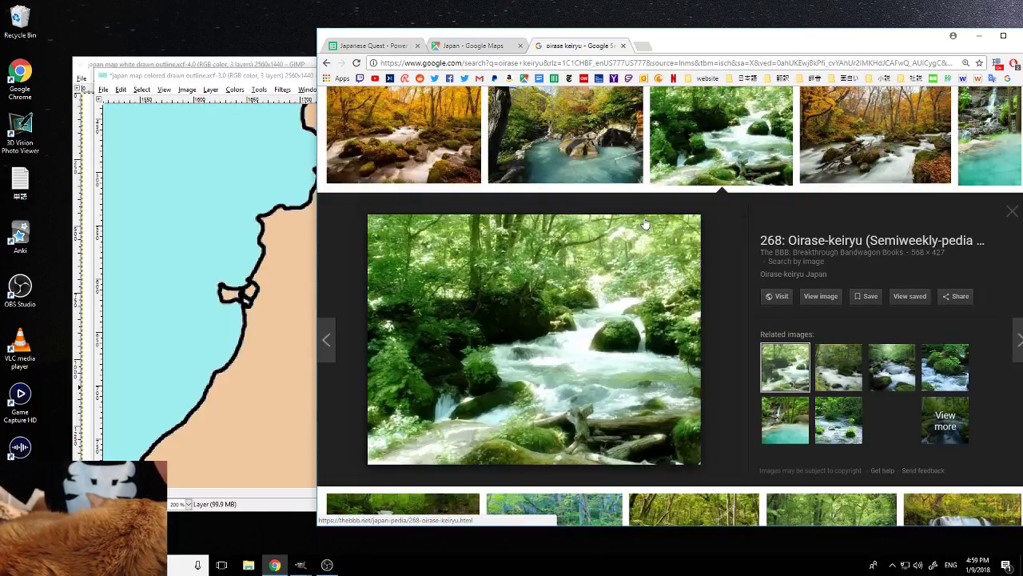
pyautogui.press('Right')
pyautogui.press('Right')
pyautogui.press('Right')
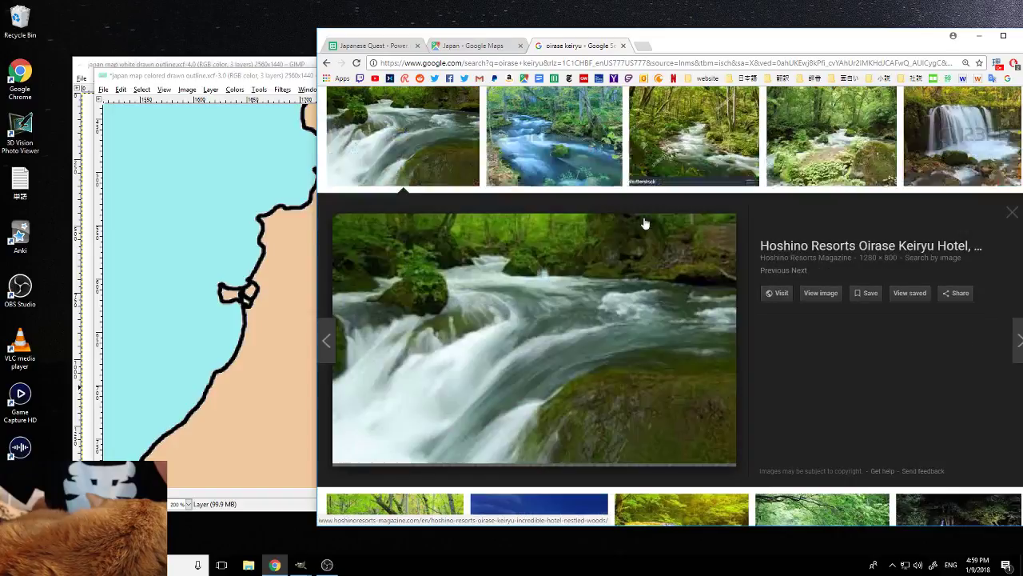
pyautogui.press('Right')
pyautogui.press('Right')
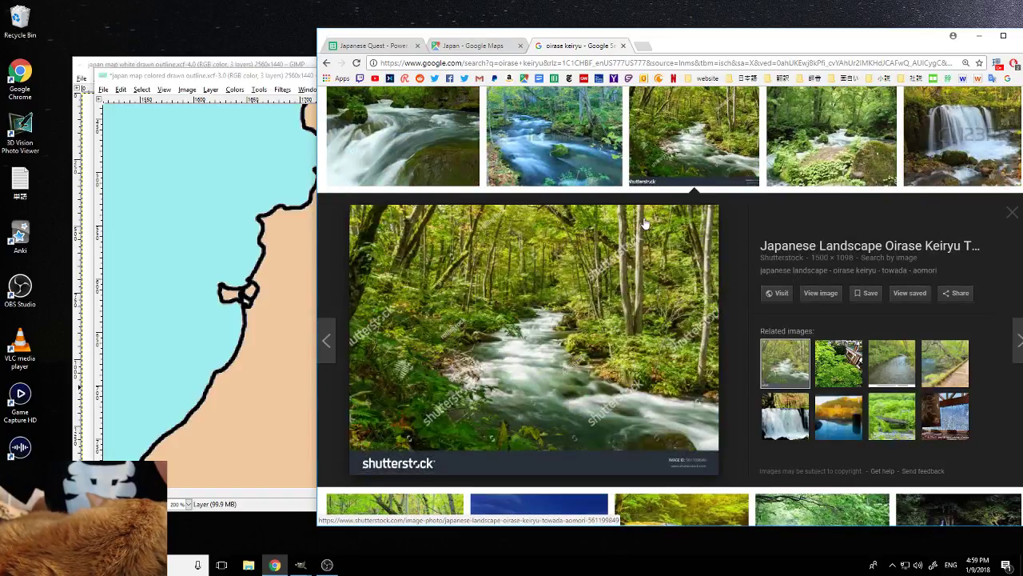
# View further Oirase Keiryu image previews, ending on the misty green stream photo from the Hoshino Resorts Oirase Keiryu Hotel
pyautogui.press('Right')
pyautogui.press('Right')
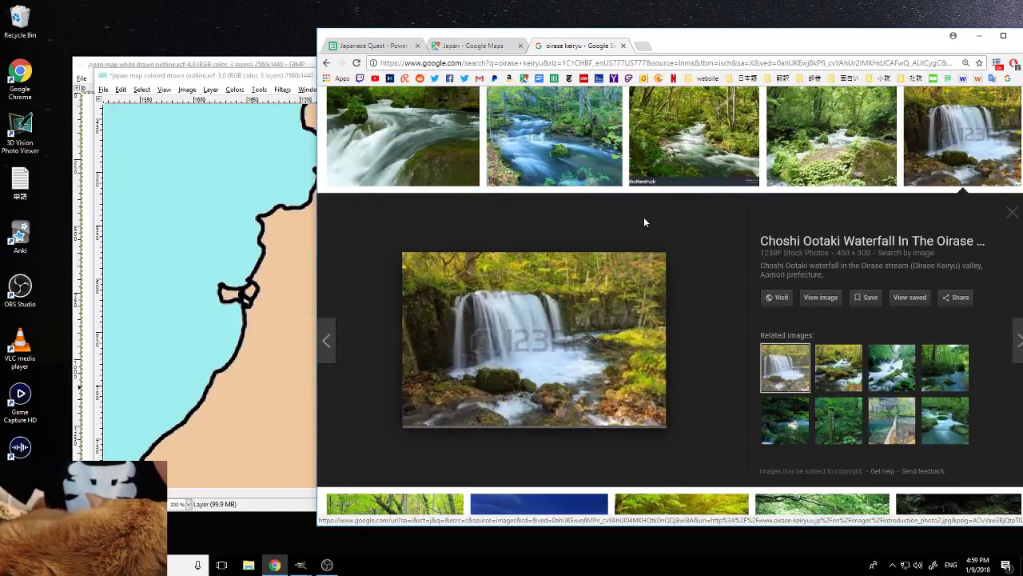
pyautogui.press('Right')
pyautogui.press('Right')
pyautogui.press('Right')
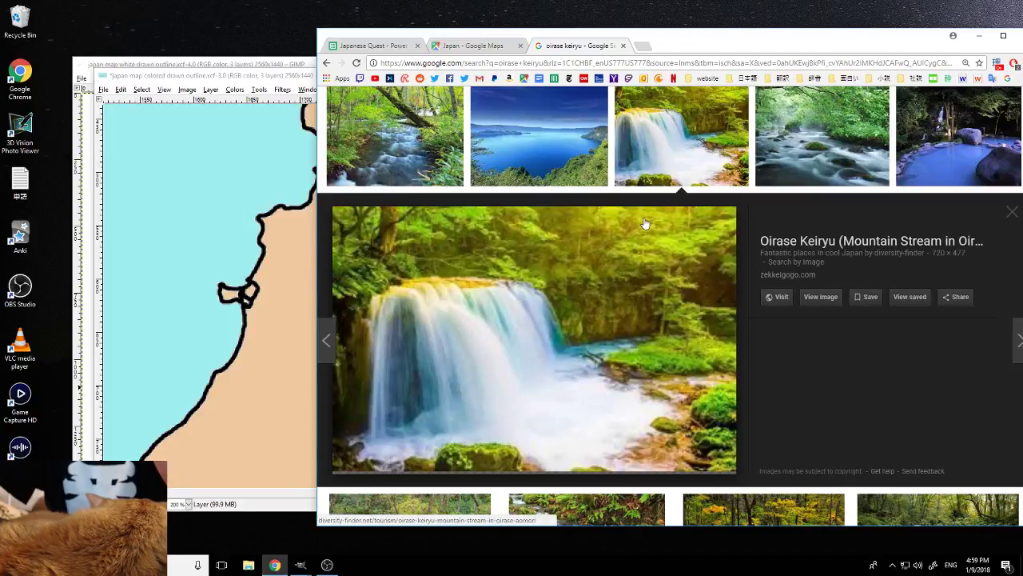
pyautogui.press('Right')
pyautogui.press('Right')
pyautogui.press('Left')
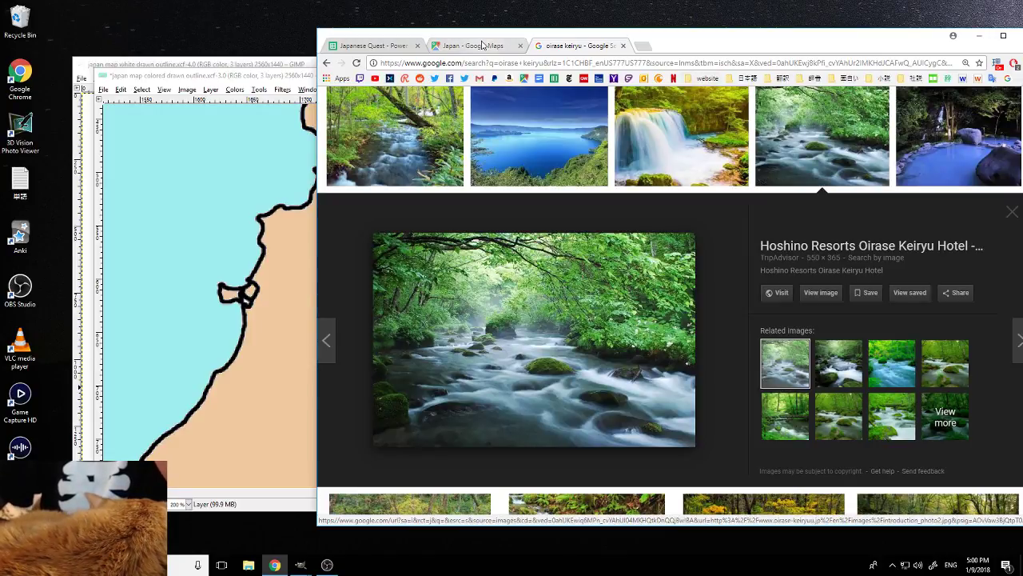
# Locate Aomori in Google Maps, then return to the colored outline map in GIMP and mark the city with a black dot just south of its bay
pyautogui.click(478, 45)
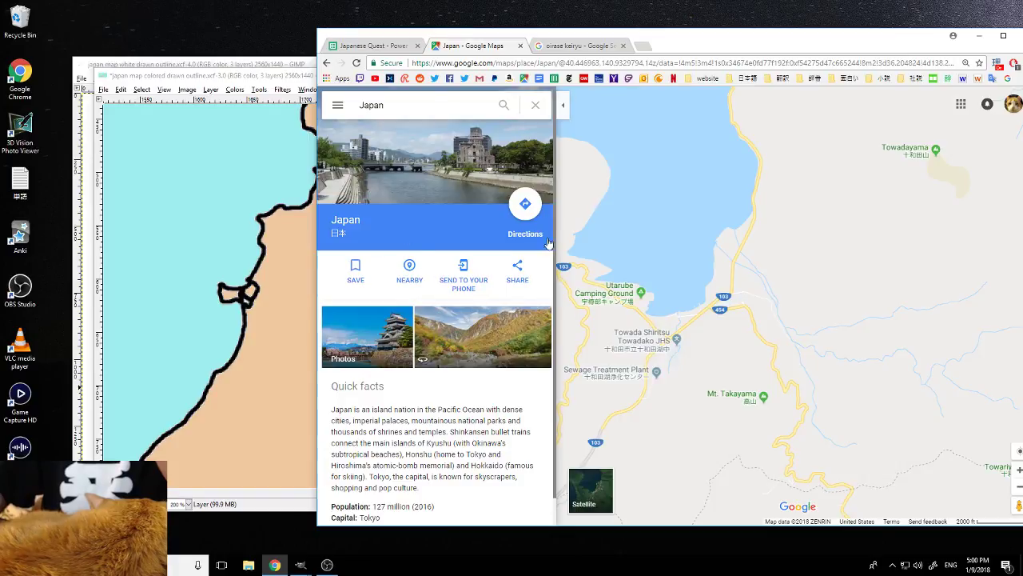
pyautogui.click(1019, 486)
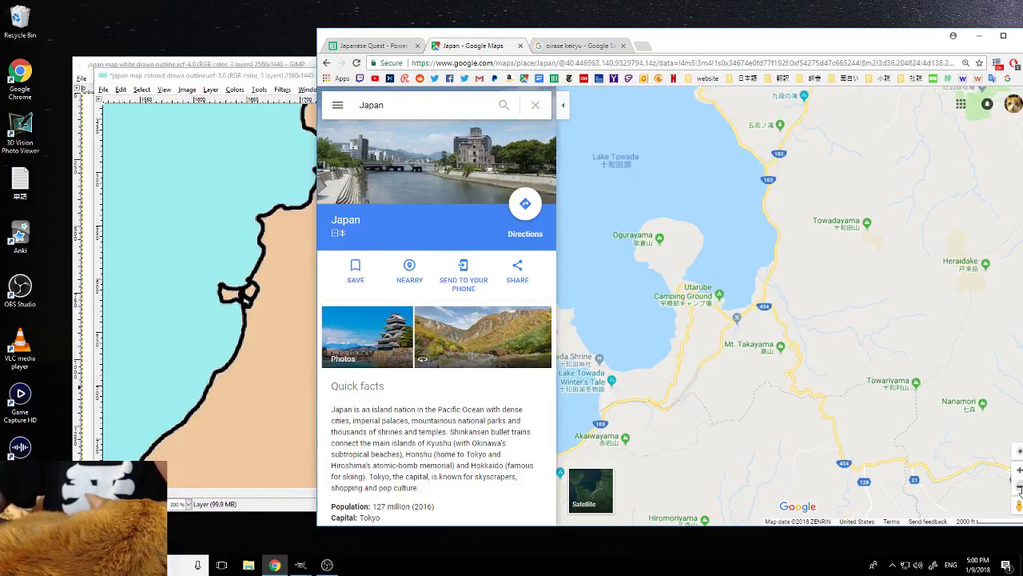
pyautogui.click(1019, 487)
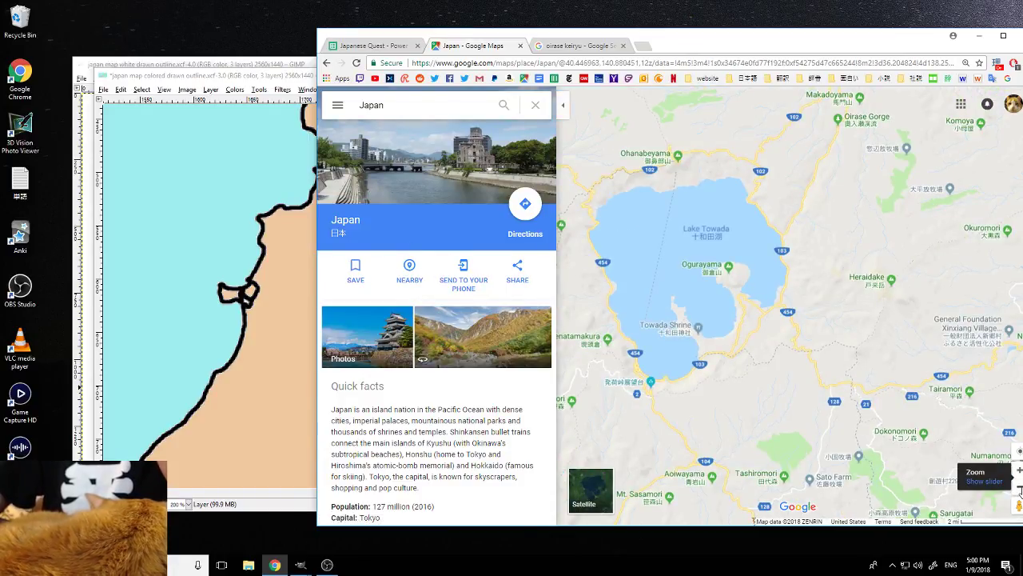
pyautogui.click(1019, 487)
pyautogui.click(1020, 487)
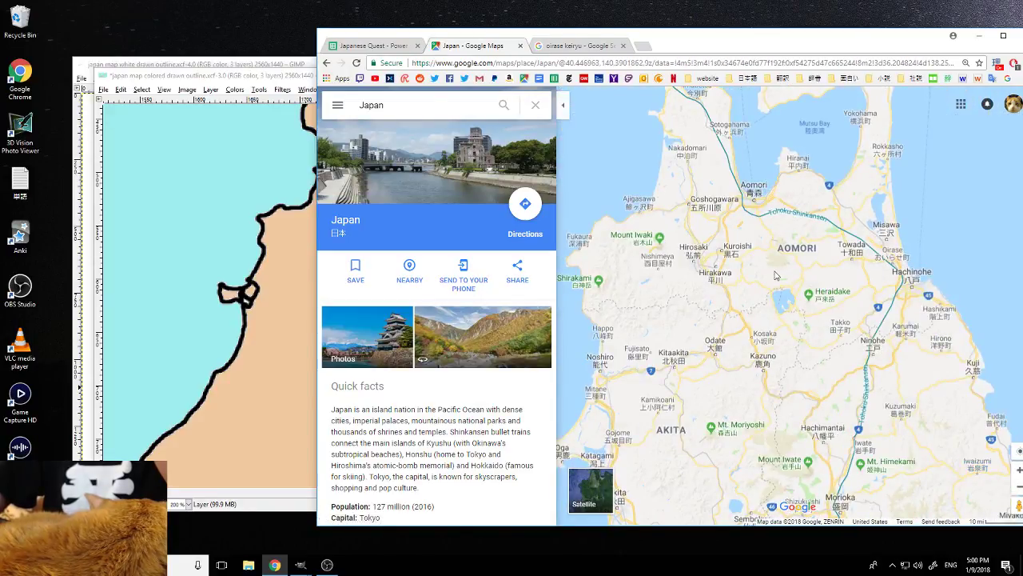
pyautogui.moveTo(781, 253); pyautogui.dragTo(813, 364)
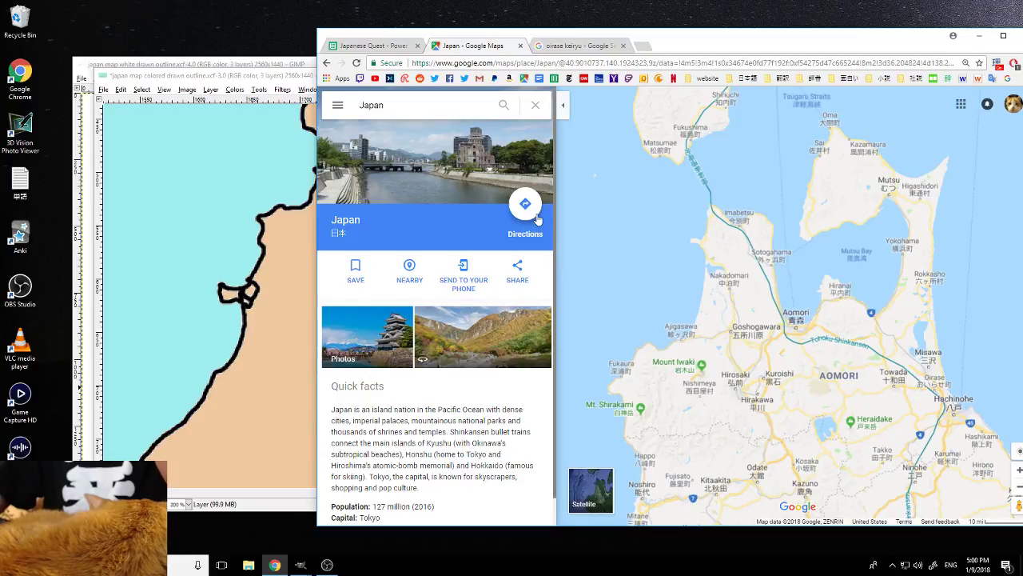
pyautogui.click(276, 77)
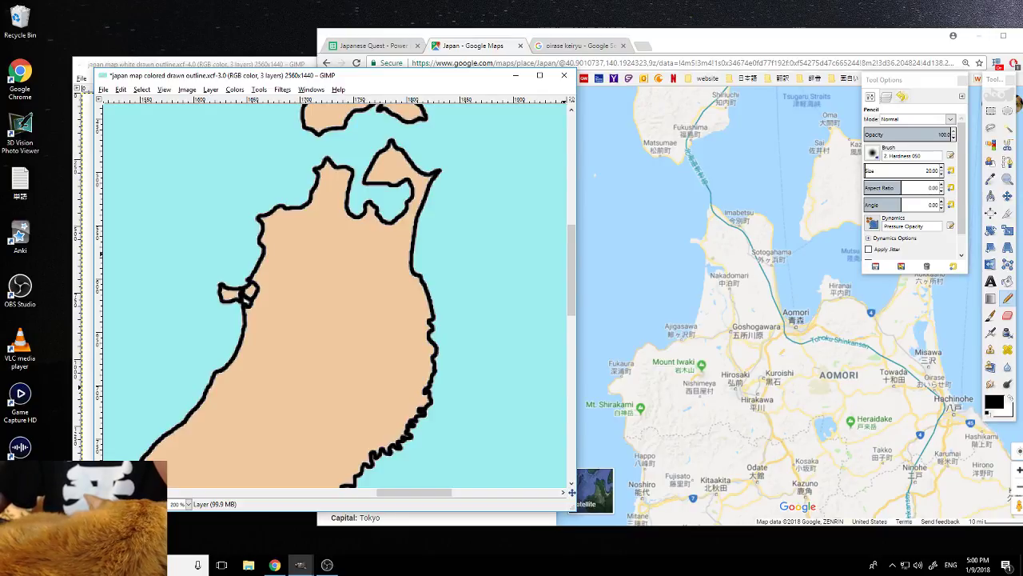
pyautogui.click(788, 318)
pyautogui.scroll(-1, 788, 318)
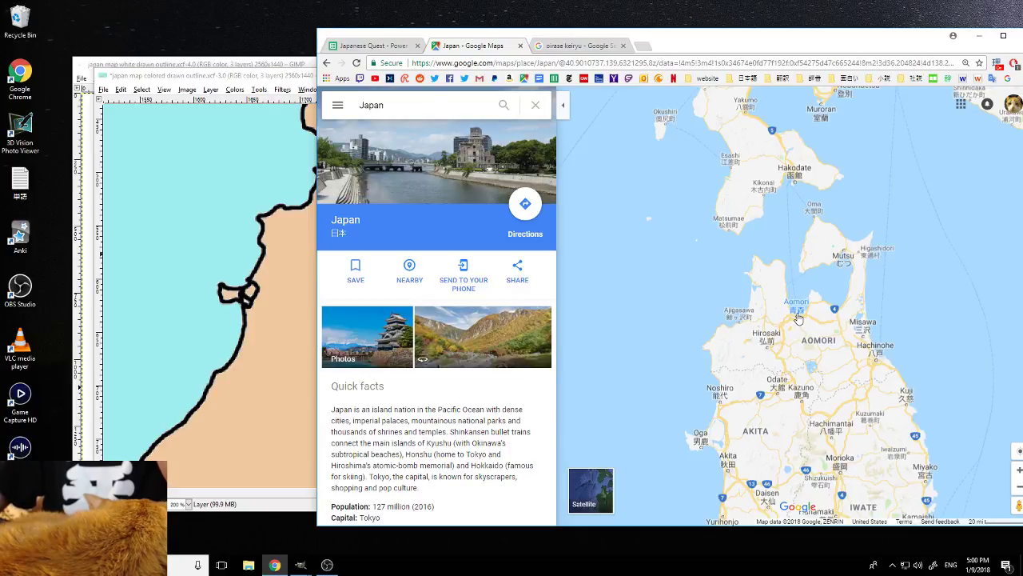
pyautogui.click(301, 96)
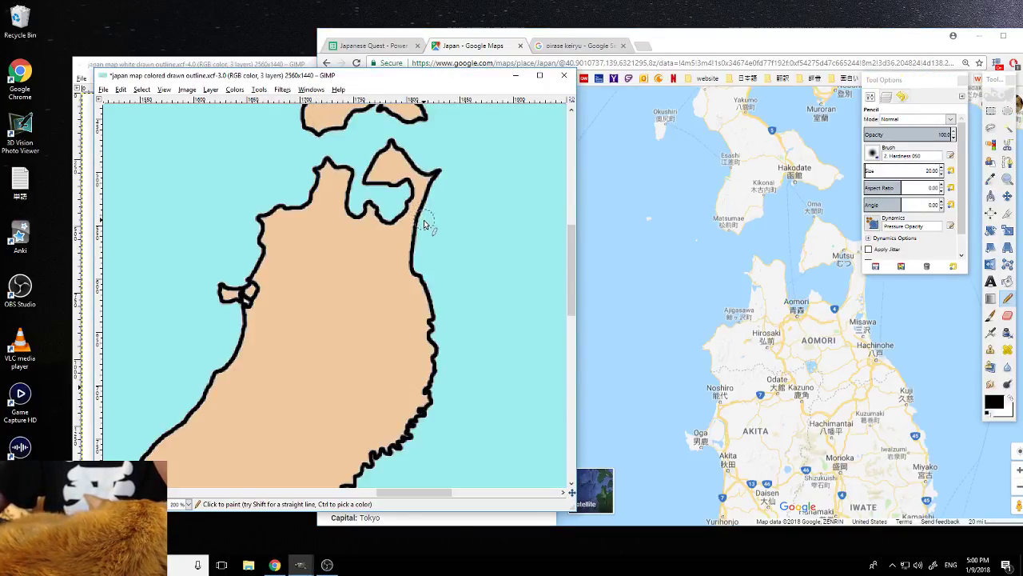
pyautogui.click(353, 229)
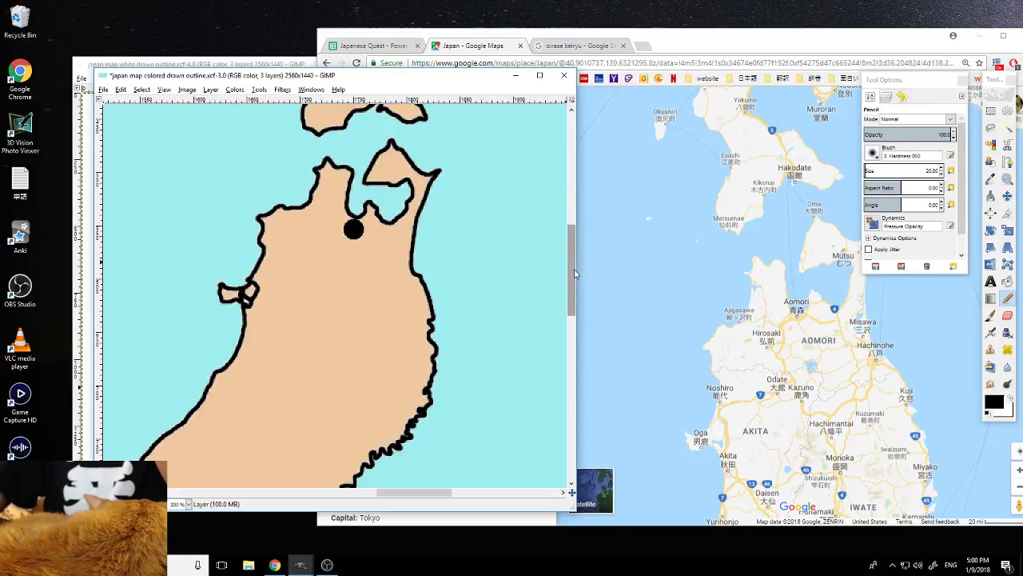
# Mark Hakodate with a black dot on the south coast of Hokkaido's southwestern peninsula
pyautogui.moveTo(574, 274); pyautogui.dragTo(574, 220)
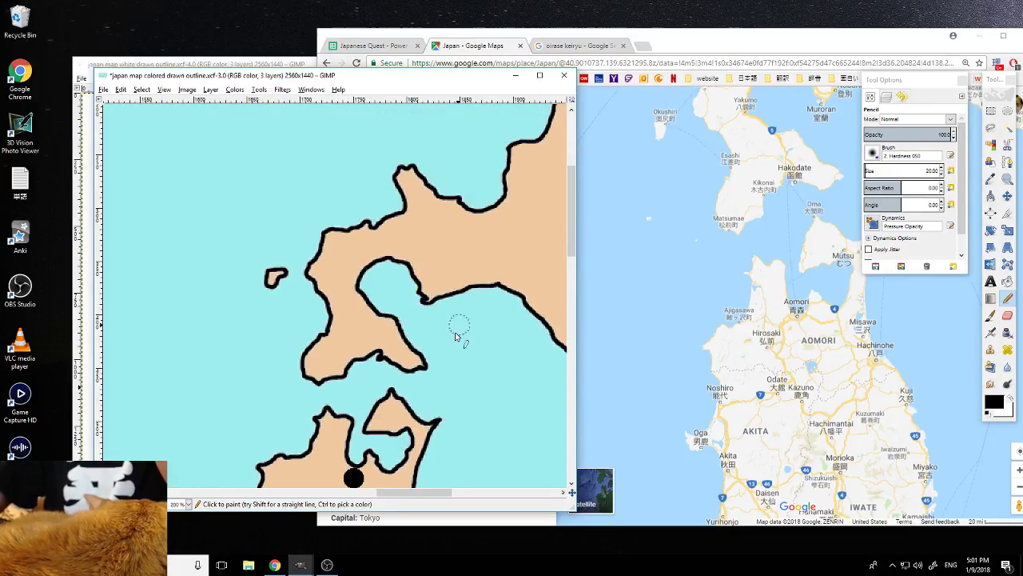
pyautogui.moveTo(402, 494); pyautogui.dragTo(425, 497)
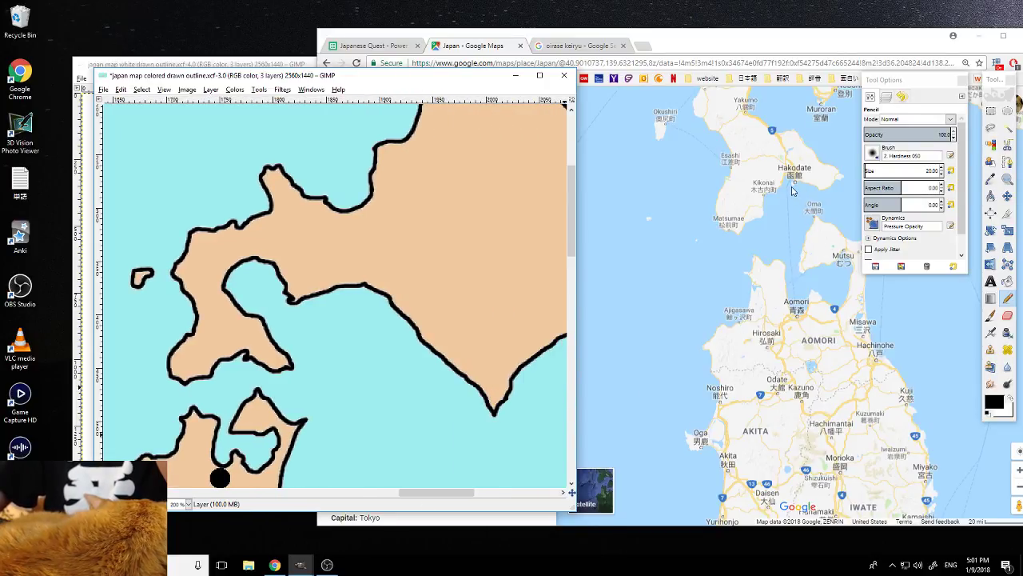
pyautogui.click(256, 350)
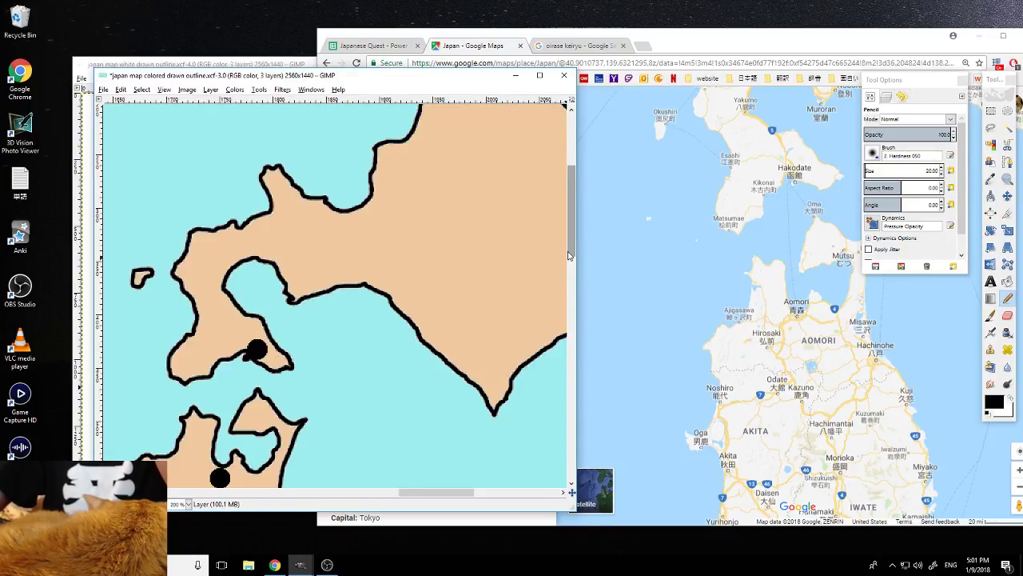
pyautogui.click(261, 351)
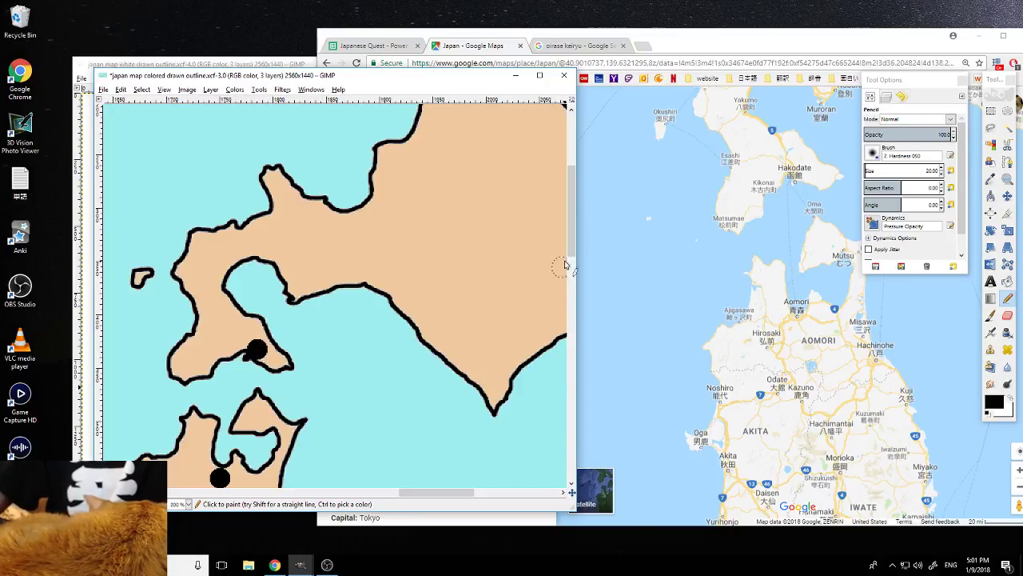
# Check Sapporo's location in Google Maps and mark it with a black dot inland of western Hokkaido's bay on the GIMP map
pyautogui.moveTo(571, 249); pyautogui.dragTo(571, 239)
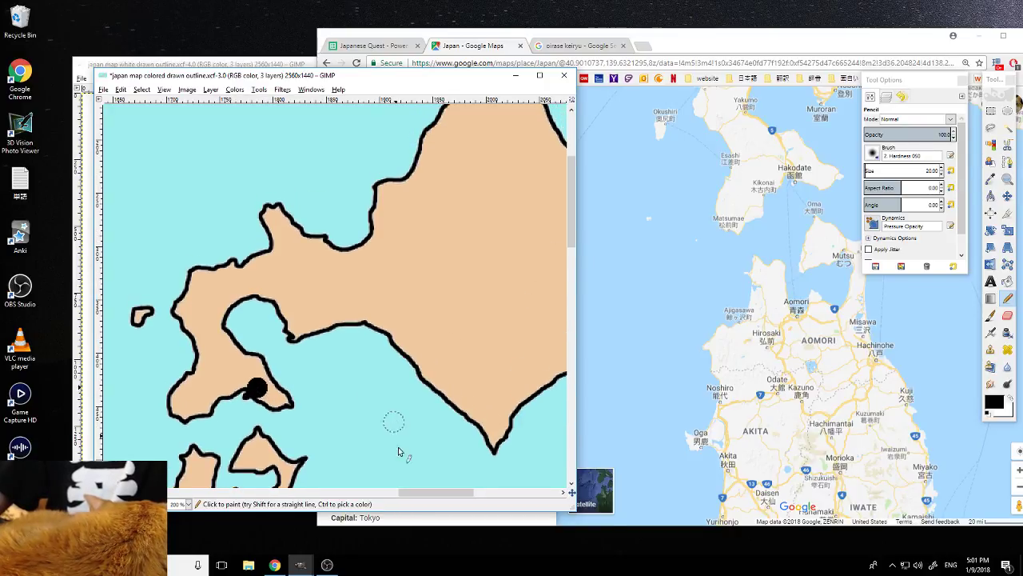
pyautogui.moveTo(410, 492)
pyautogui.mouseDown()
pyautogui.moveTo(420, 493)
pyautogui.moveTo(407, 493)
pyautogui.mouseUp()
pyautogui.moveTo(573, 244); pyautogui.dragTo(572, 237)
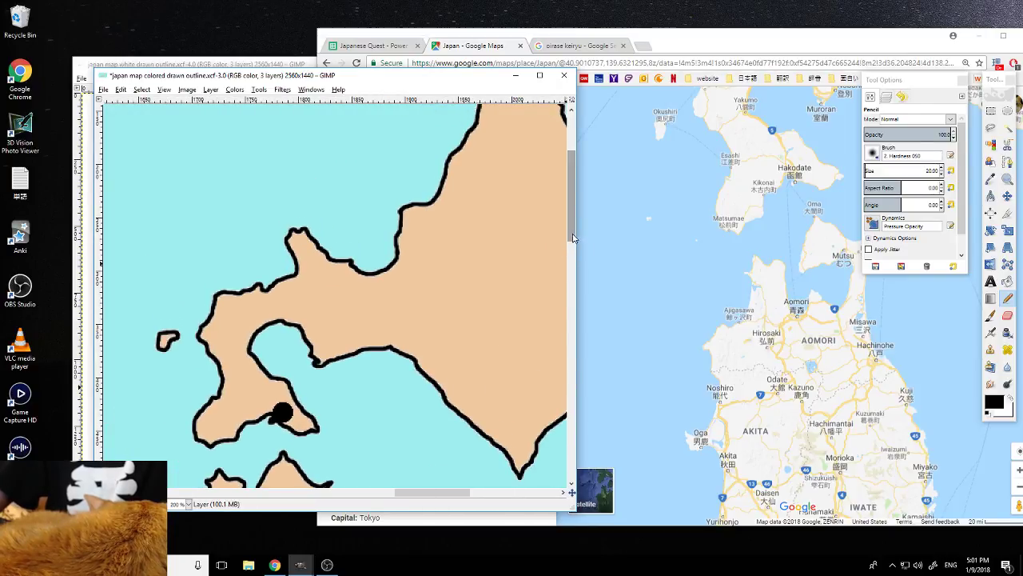
pyautogui.click(769, 43)
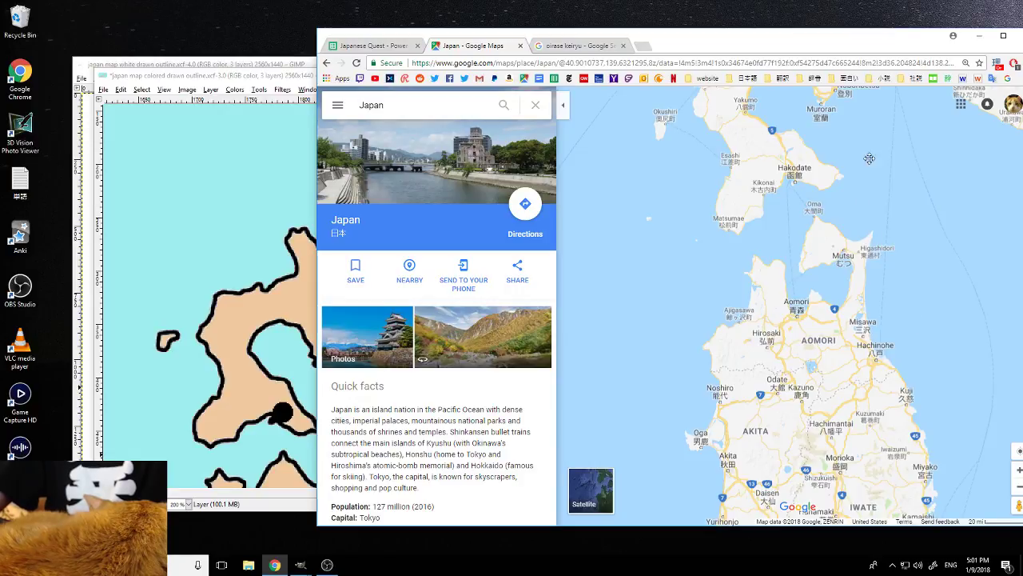
pyautogui.moveTo(869, 158); pyautogui.dragTo(766, 364)
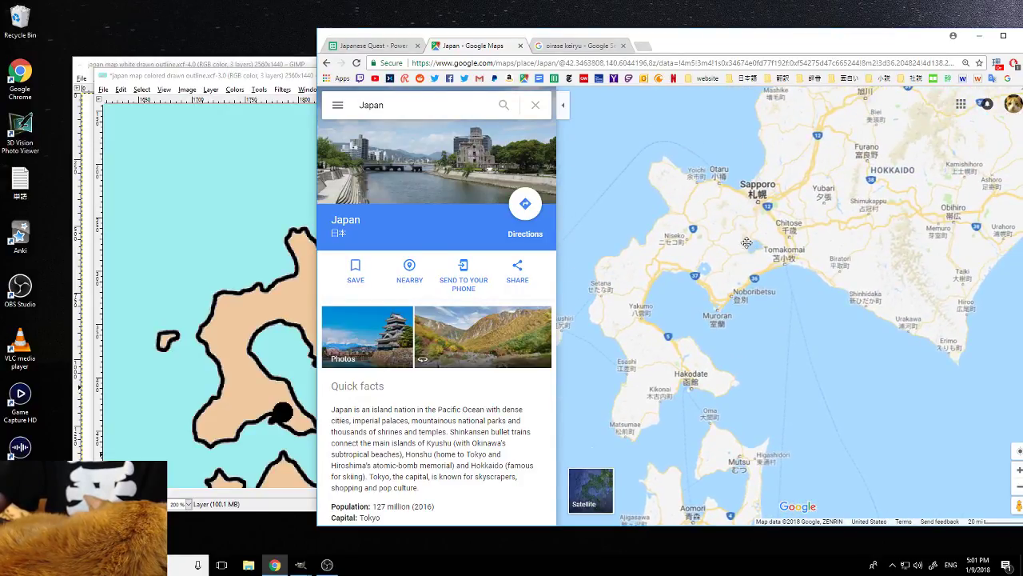
pyautogui.moveTo(746, 243); pyautogui.dragTo(640, 358)
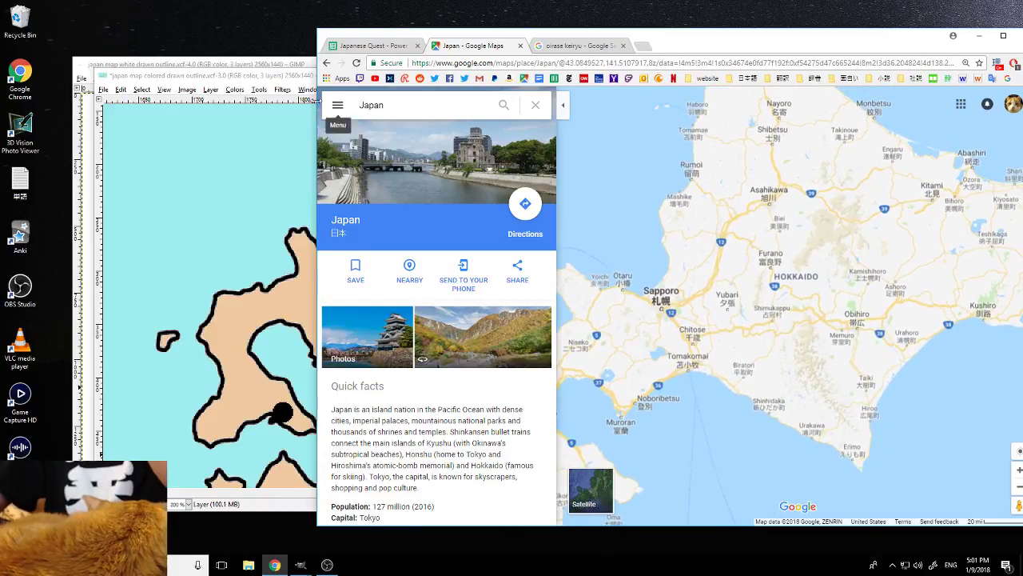
pyautogui.click(302, 80)
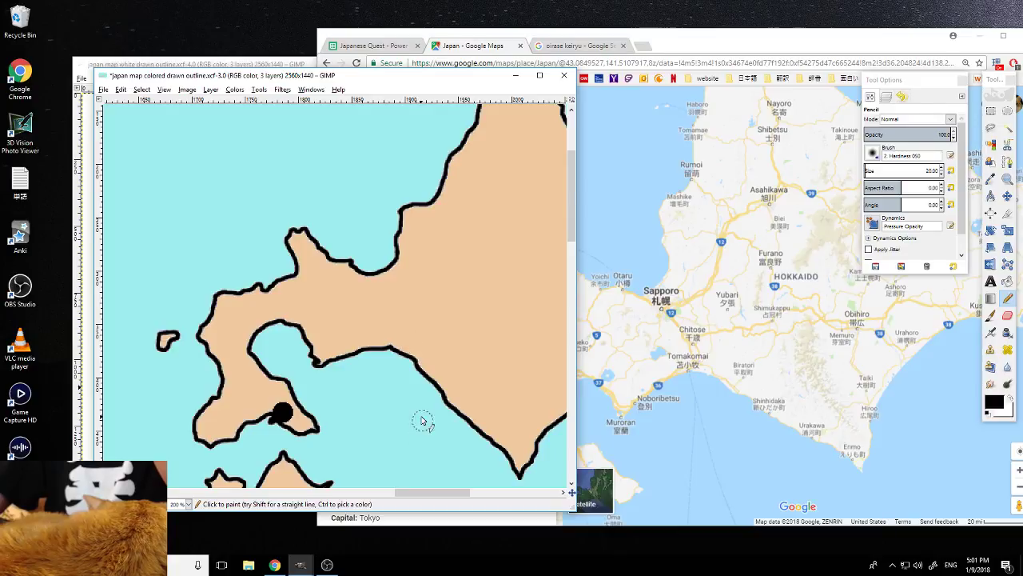
pyautogui.moveTo(429, 491); pyautogui.dragTo(443, 495)
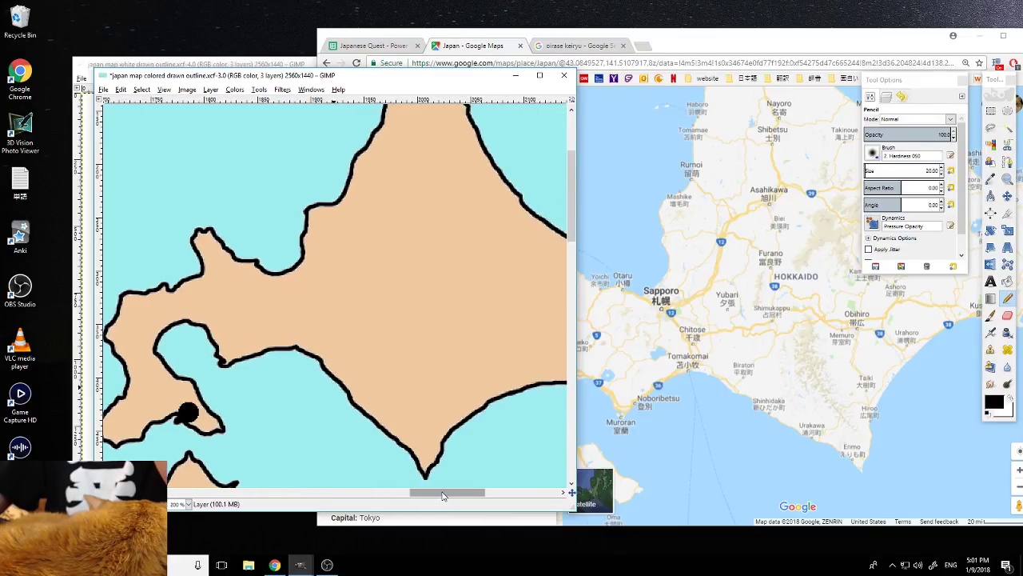
pyautogui.click(295, 299)
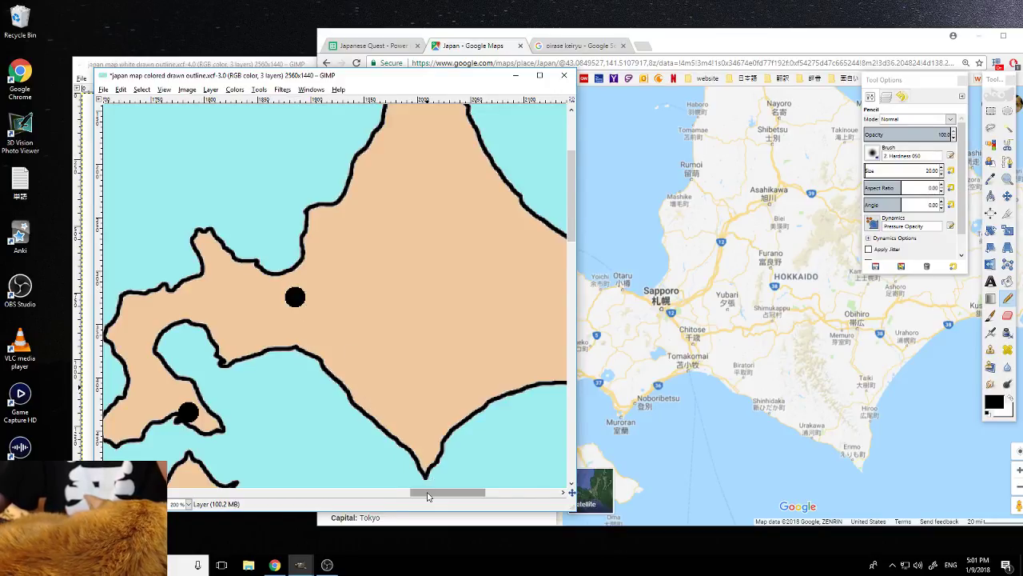
# Check northern Hokkaido in Google Maps and mark Asahikawa with a black dot northeast of the Sapporo dot on the GIMP map
pyautogui.moveTo(428, 496); pyautogui.dragTo(460, 494)
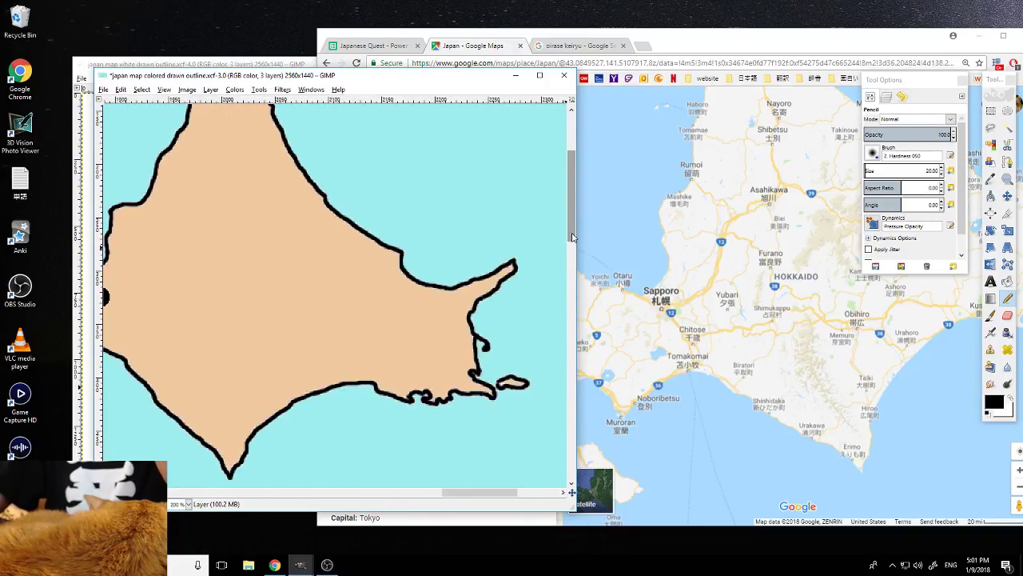
pyautogui.moveTo(572, 237); pyautogui.dragTo(573, 226)
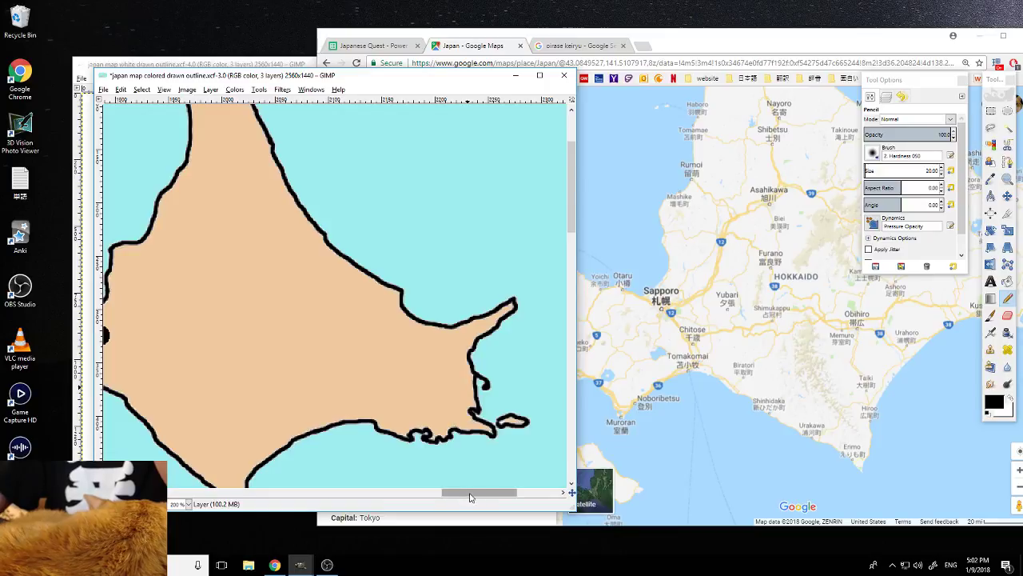
pyautogui.moveTo(472, 494); pyautogui.dragTo(458, 494)
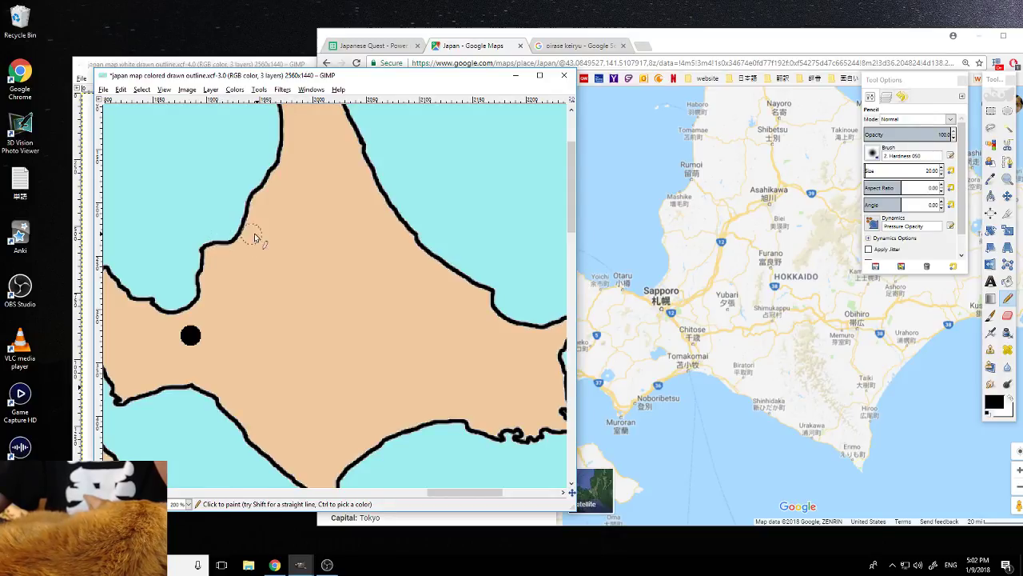
pyautogui.click(654, 246)
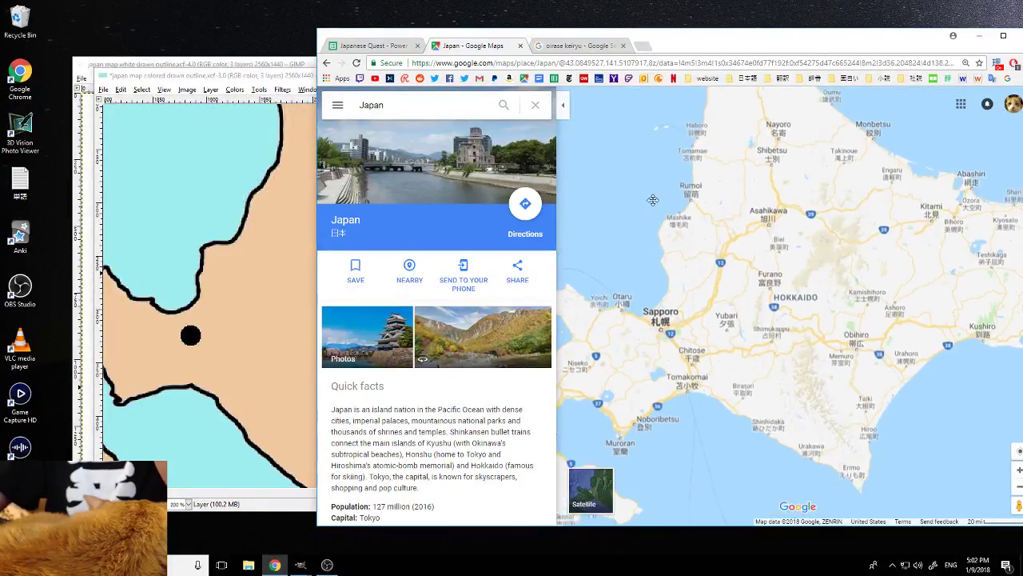
pyautogui.moveTo(653, 199); pyautogui.dragTo(637, 337)
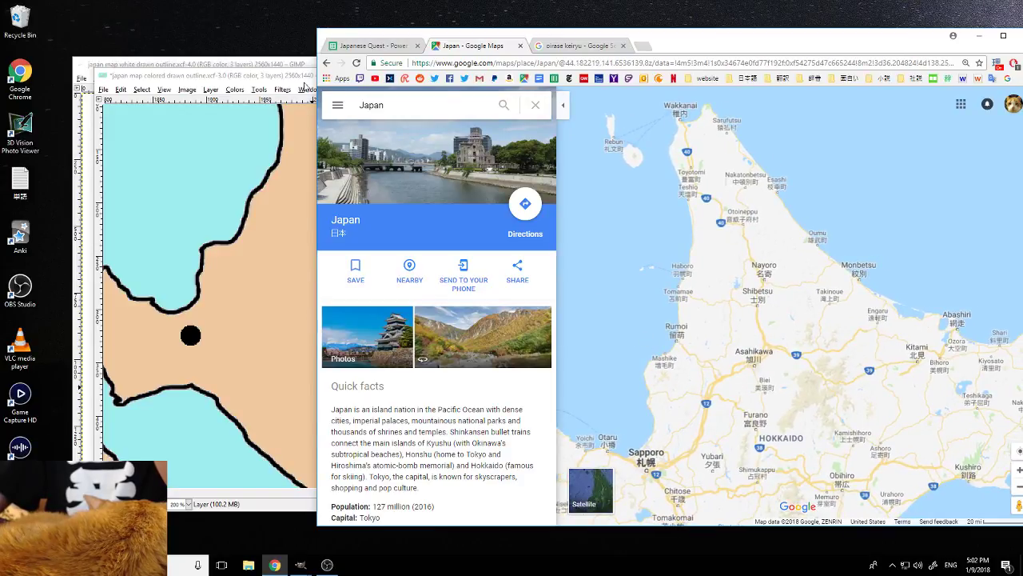
pyautogui.click(305, 86)
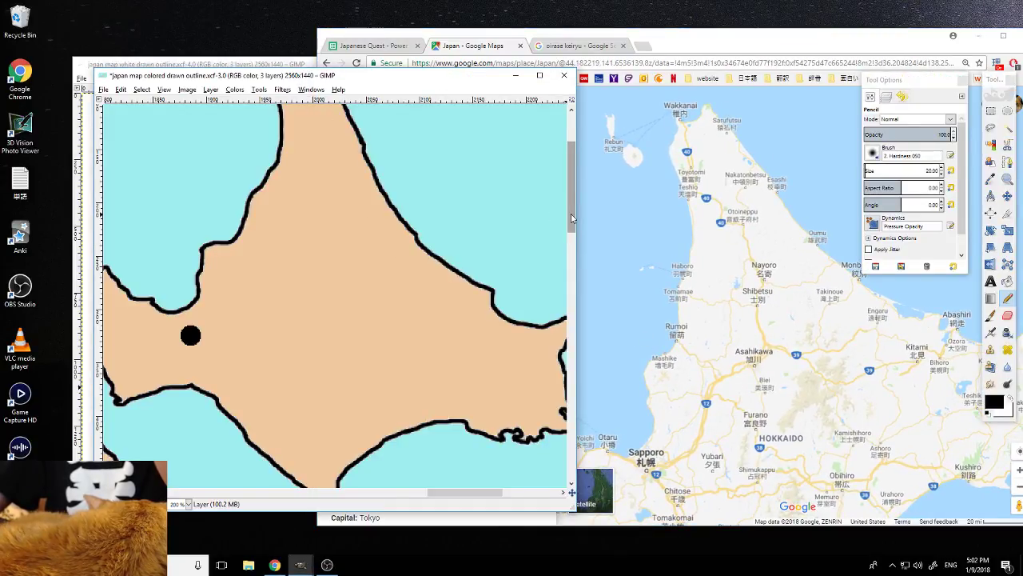
pyautogui.scroll(3, 571, 218)
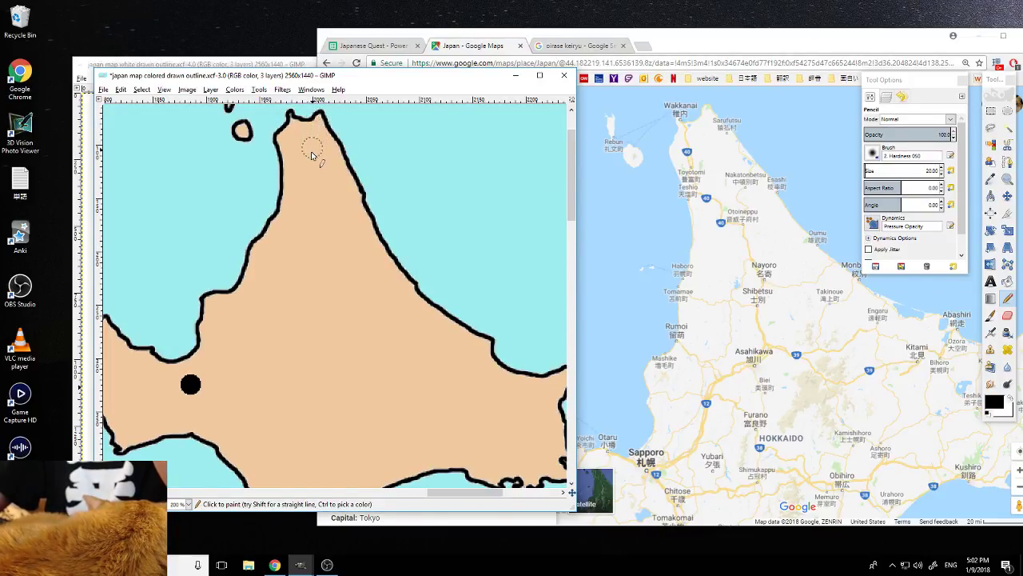
pyautogui.click(307, 311)
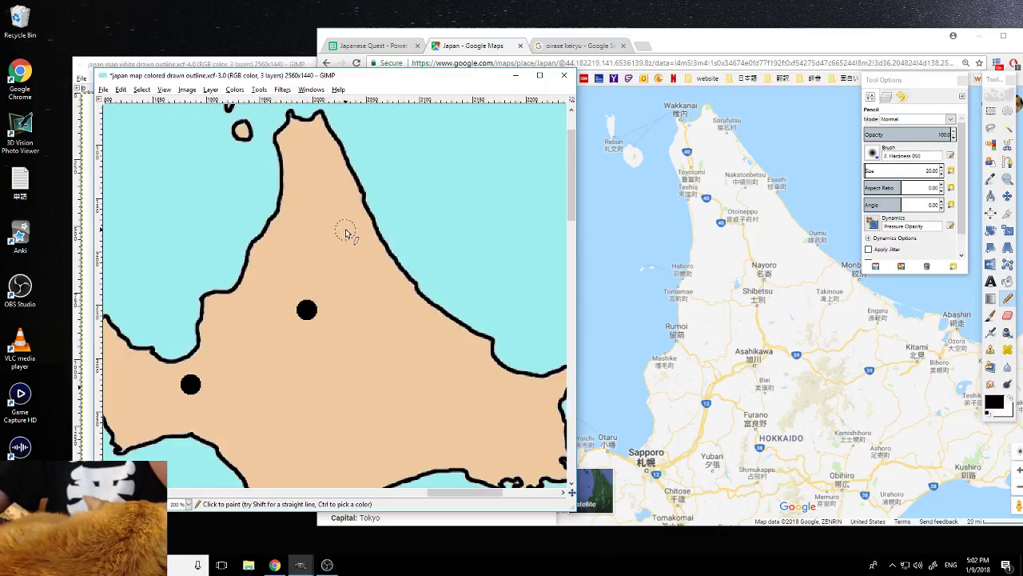
# Mark Wakkanai with a black dot at Hokkaido's northern tip and show the whole map at 50 % zoom
pyautogui.click(297, 134)
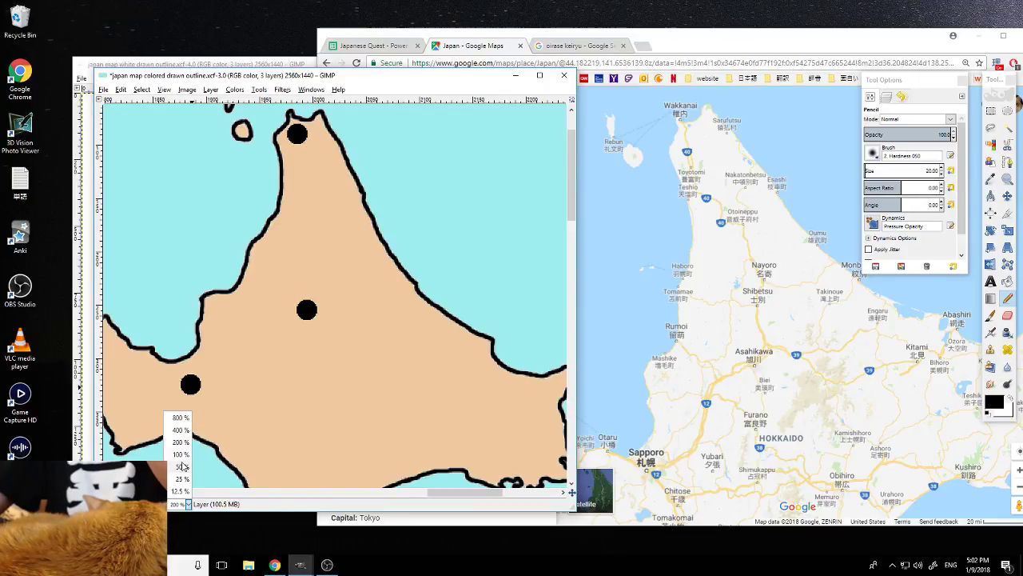
pyautogui.click(182, 468)
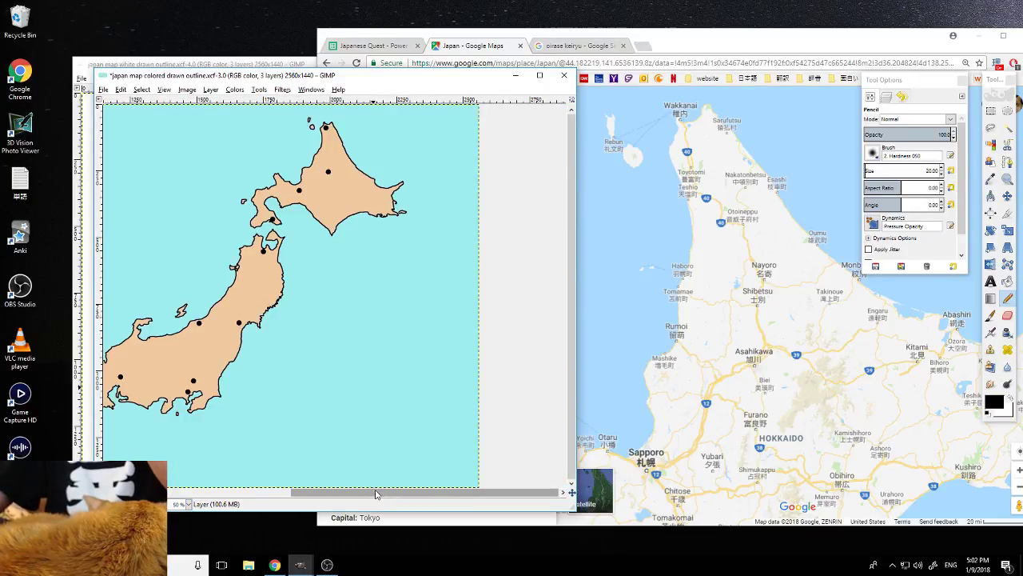
pyautogui.moveTo(377, 494); pyautogui.dragTo(200, 480)
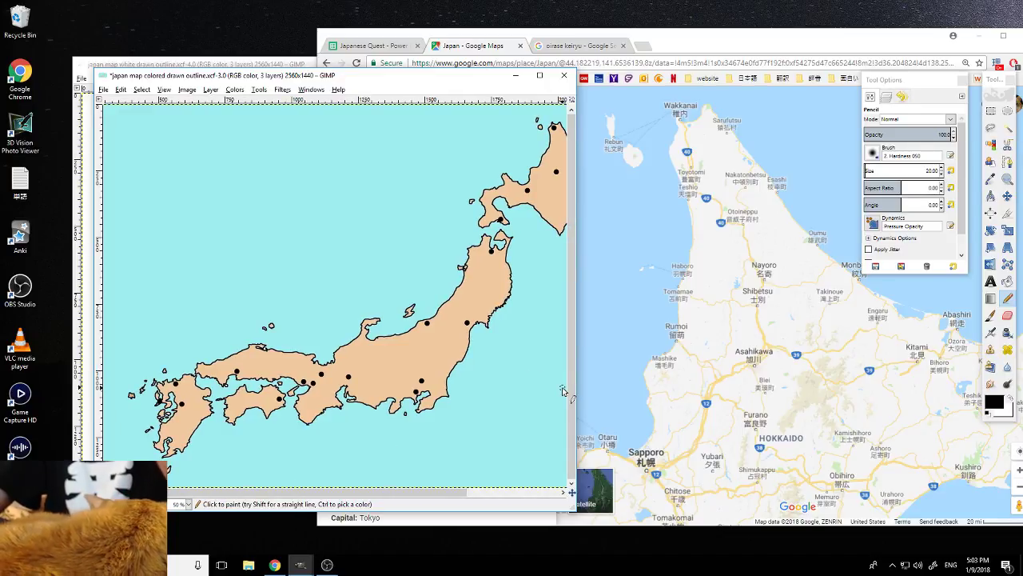
# Start a text label in the sea northwest of Kyushu and try a font size of 50 px
pyautogui.click(990, 280)
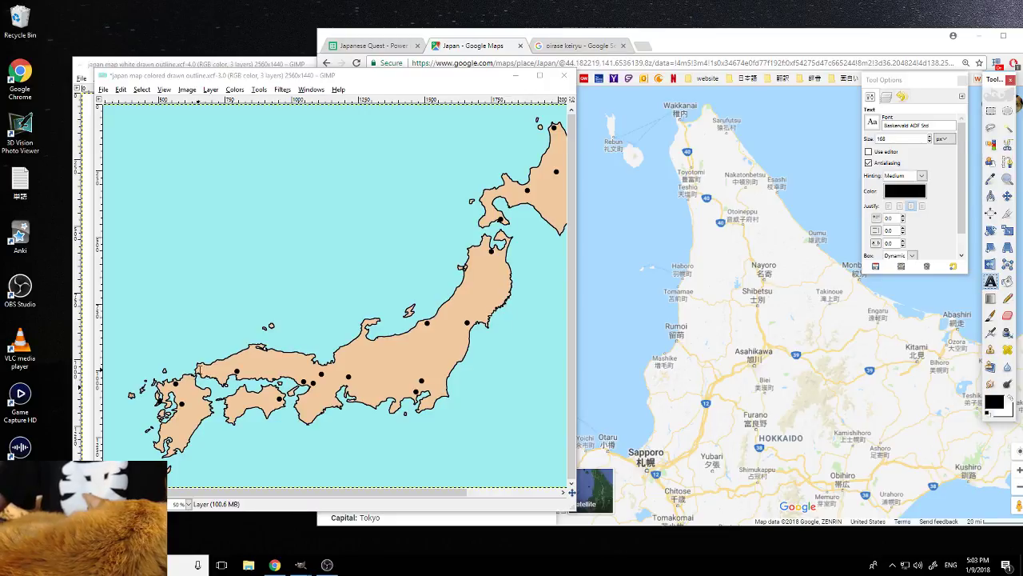
pyautogui.click(127, 346)
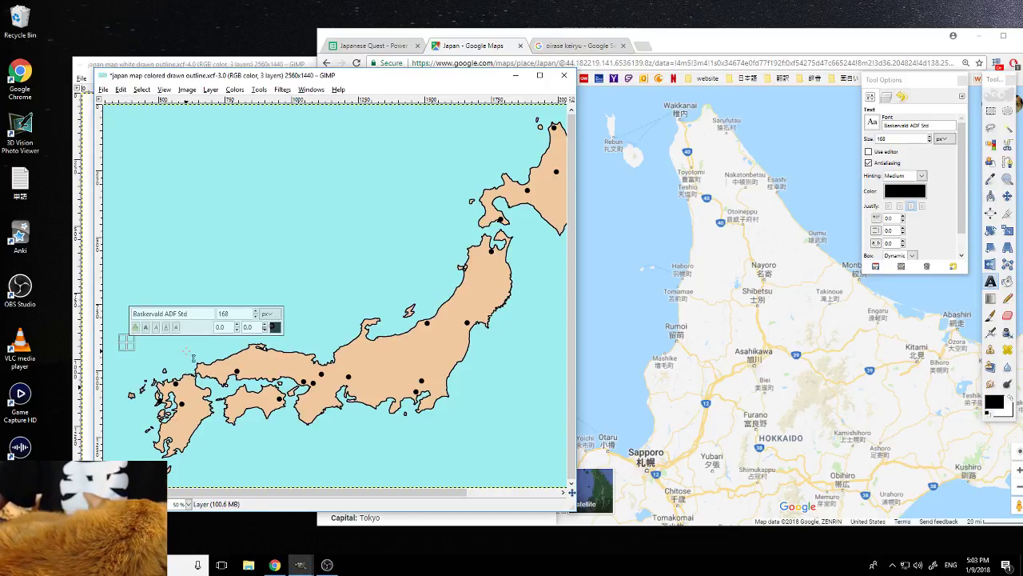
pyautogui.click(256, 317)
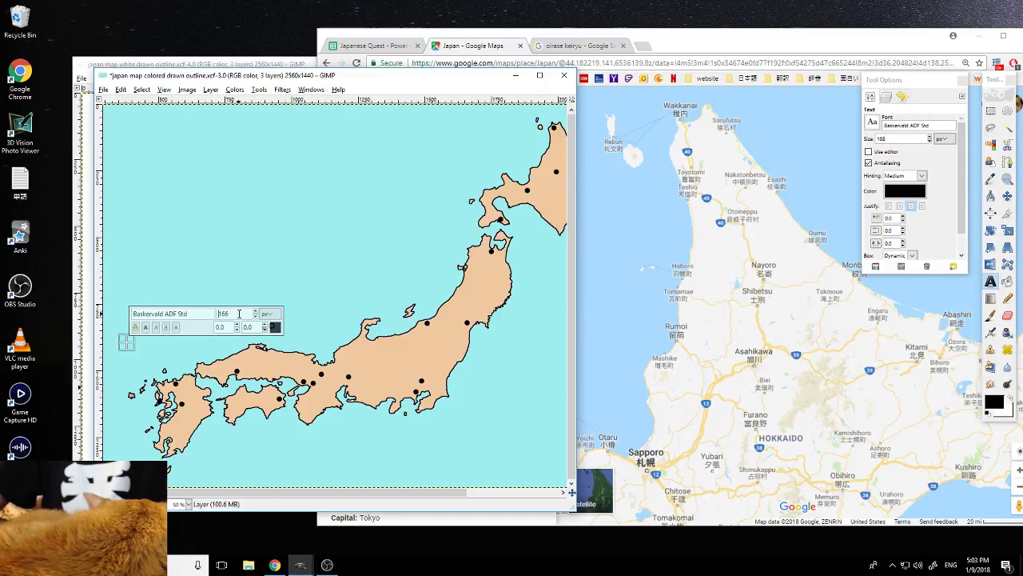
pyautogui.write('50')
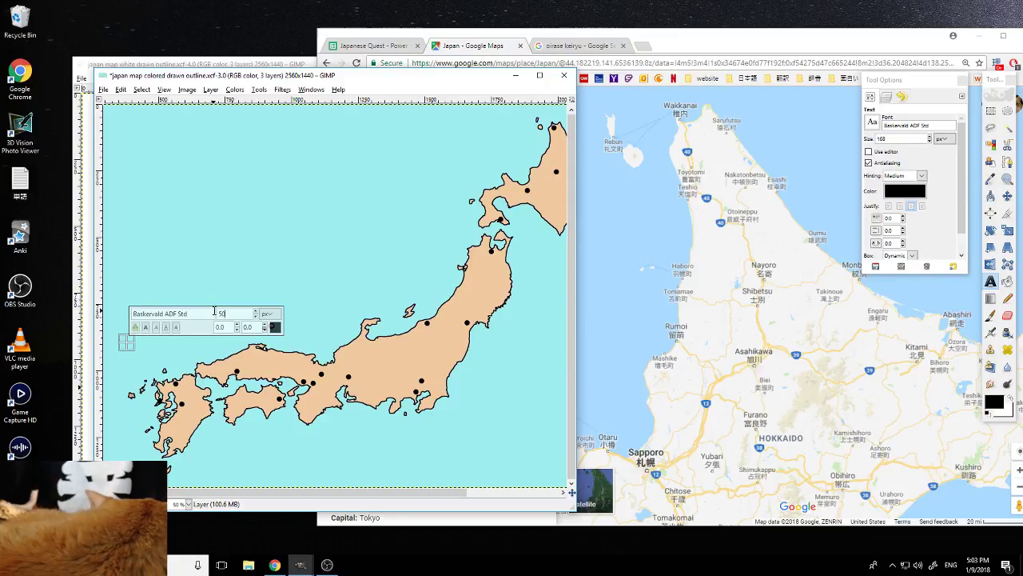
pyautogui.click(135, 348)
pyautogui.write('f')
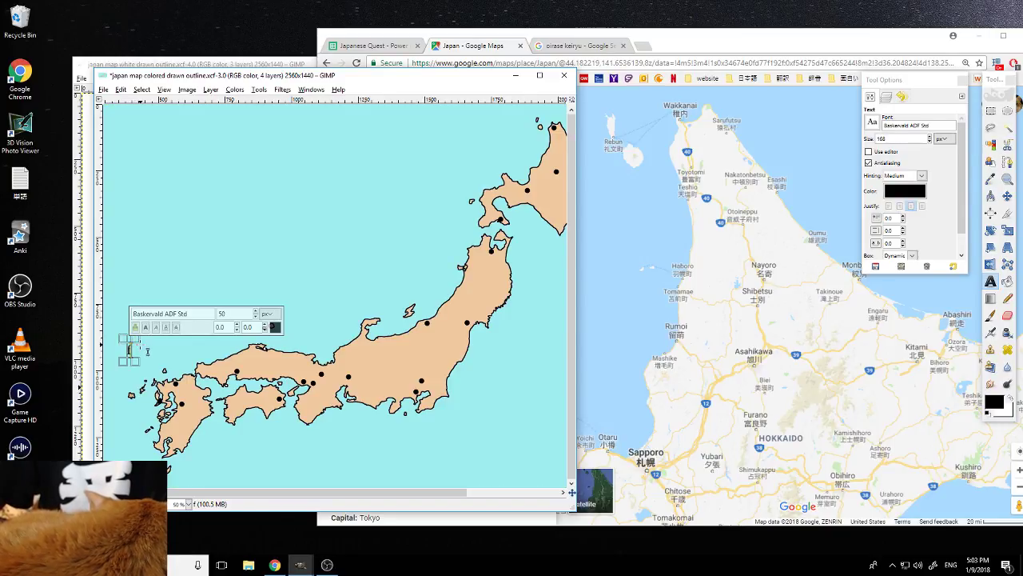
pyautogui.press('BackSpace')
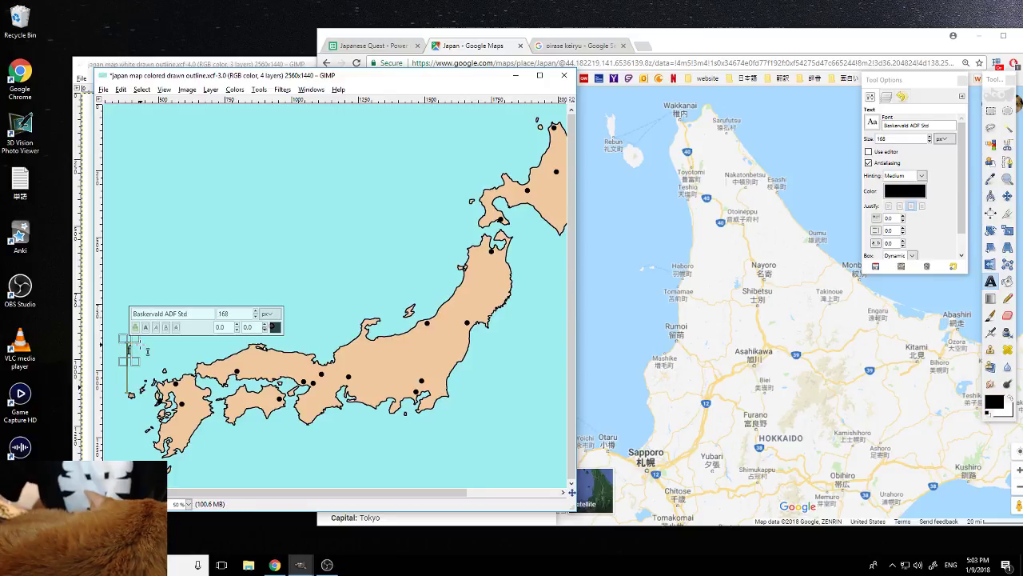
# Enter "Nagasaki" as the text of the label northwest of Kyushu
pyautogui.write('N')
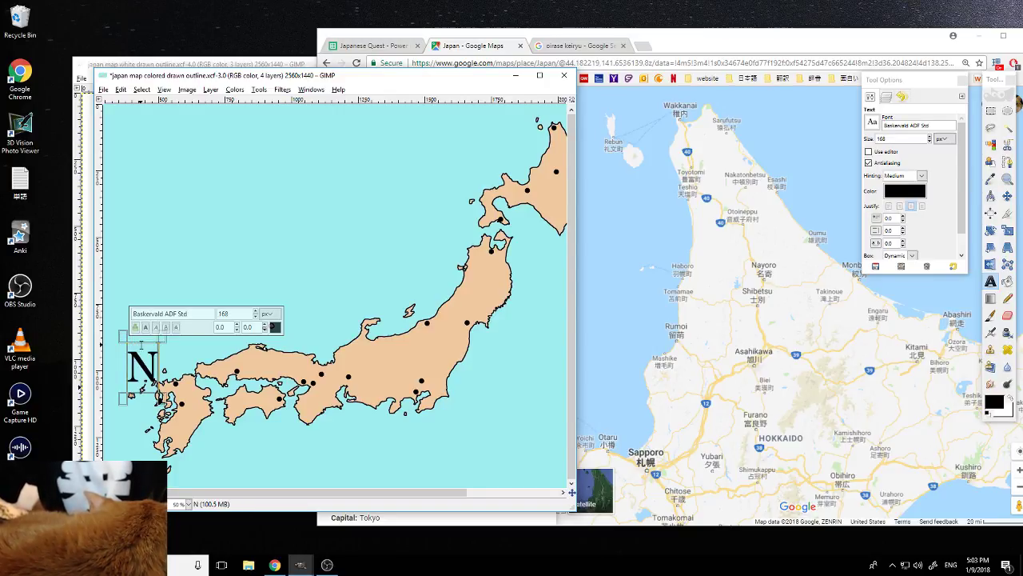
pyautogui.write('A')
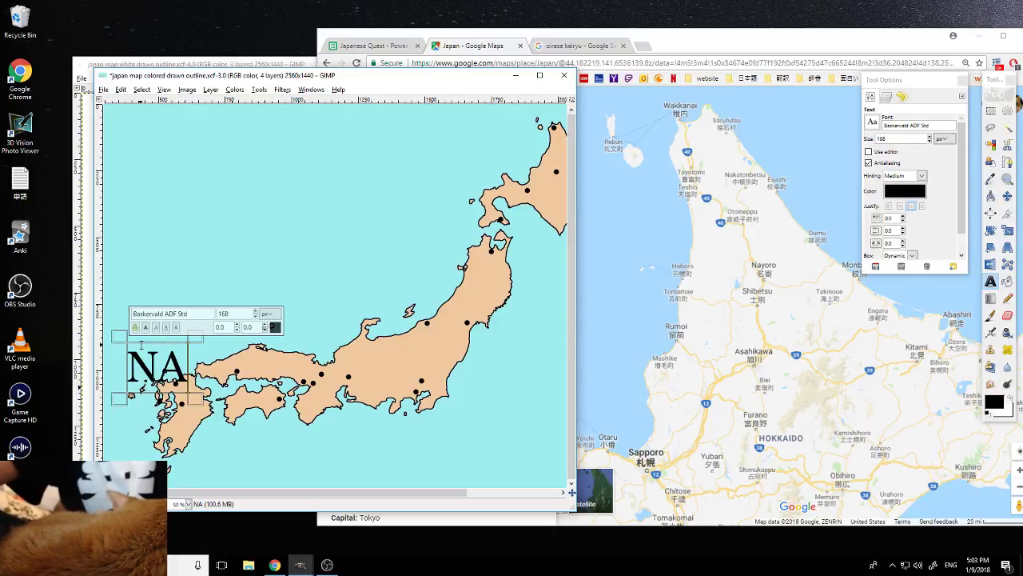
pyautogui.press('BackSpace')
pyautogui.write('agasa')
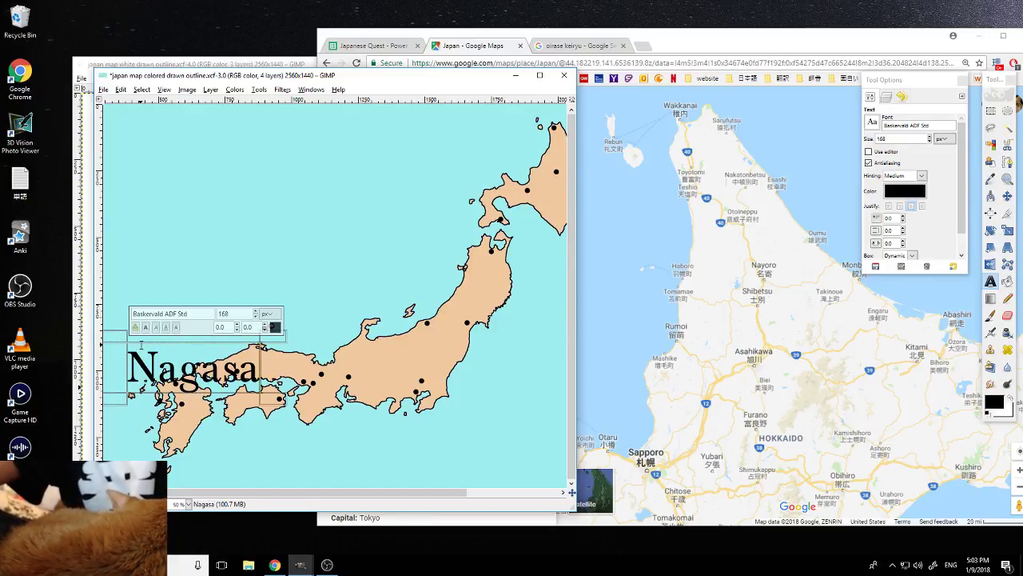
pyautogui.write('kki')
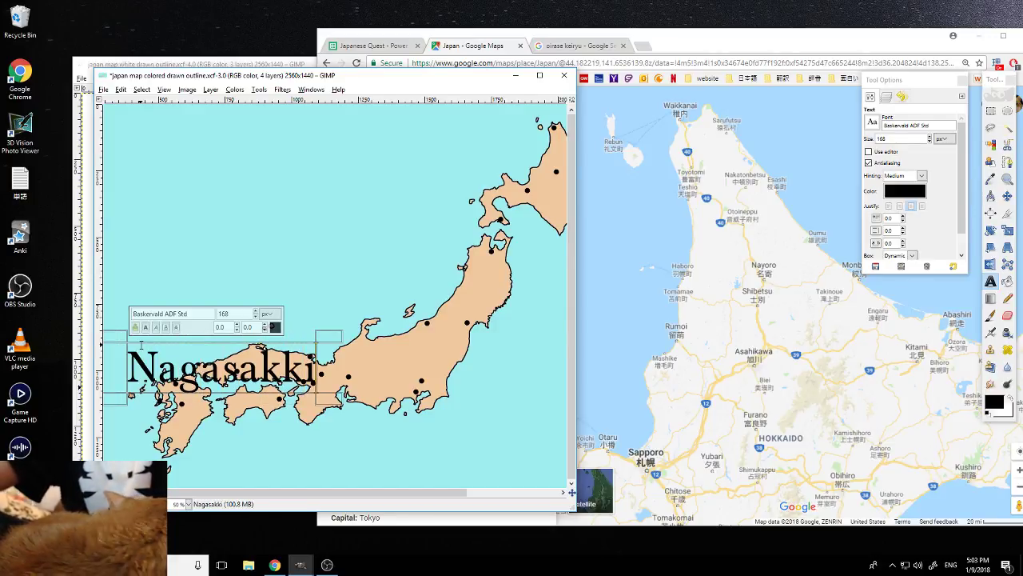
pyautogui.press('BackSpace')
pyautogui.press('BackSpace')
pyautogui.write('i')
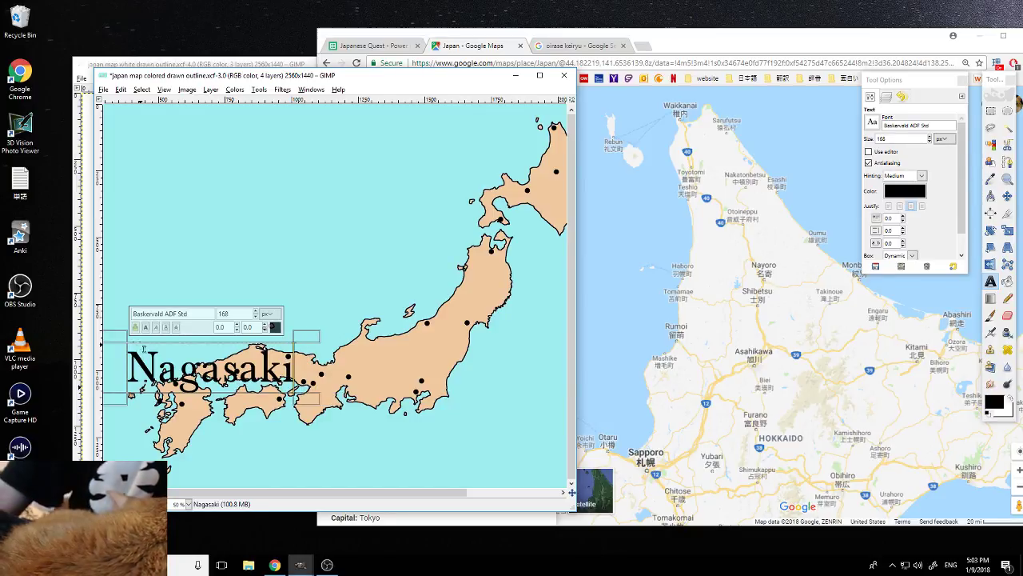
# Reduce the font size of the whole Nagasaki label to 50 px on the colored map
pyautogui.moveTo(127, 390); pyautogui.dragTo(289, 374)
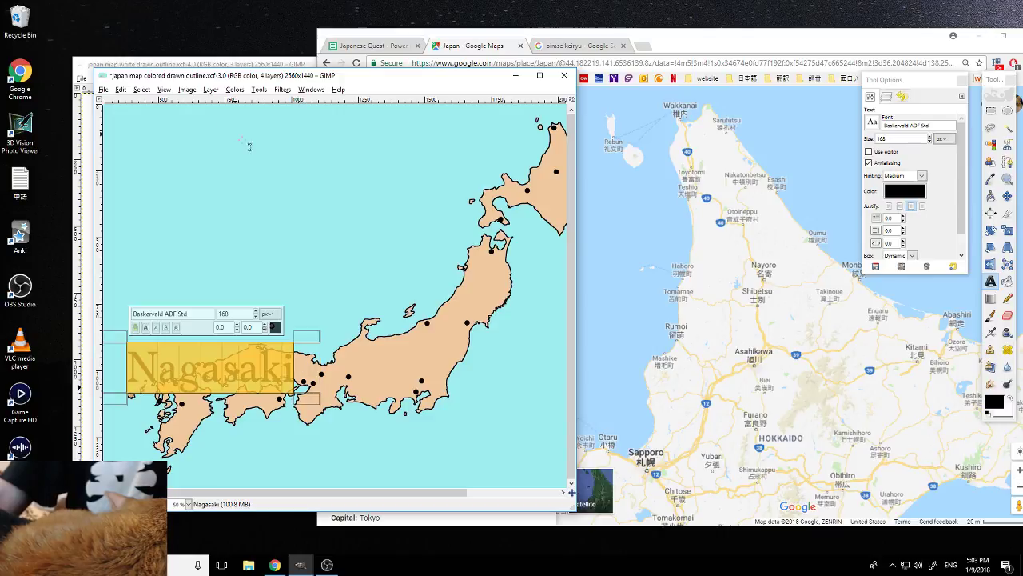
pyautogui.click(200, 67)
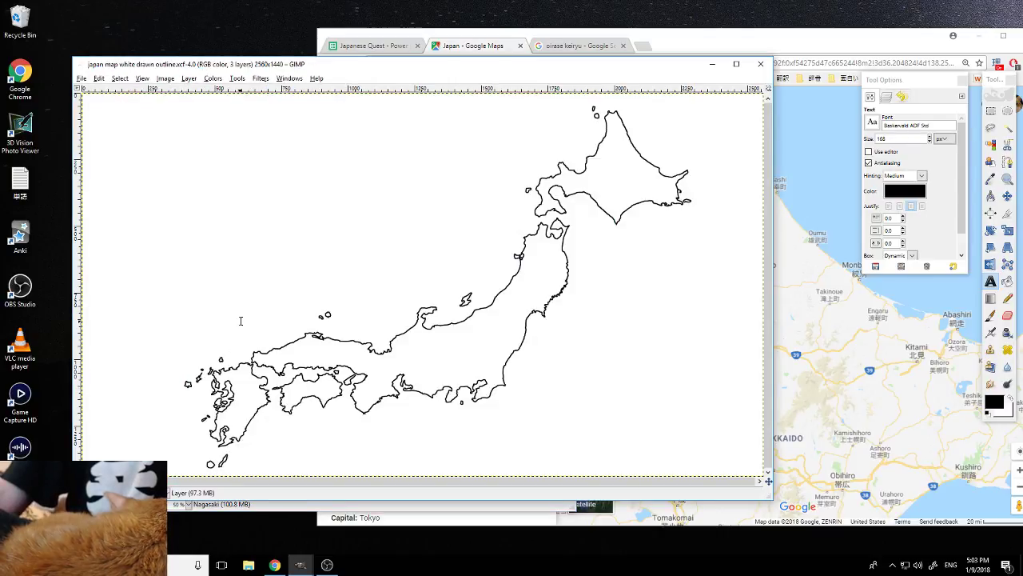
pyautogui.moveTo(304, 566)
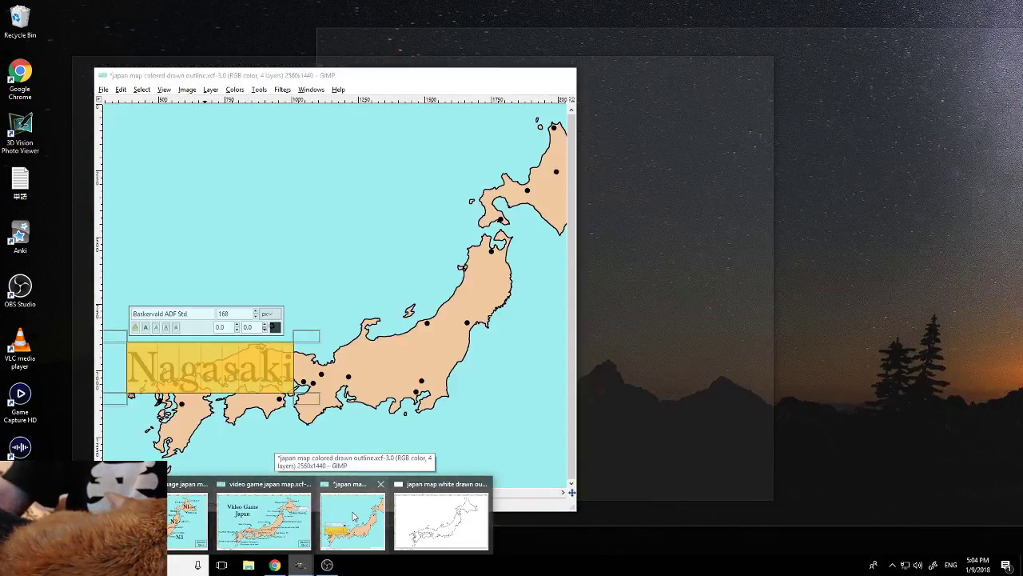
pyautogui.click(354, 518)
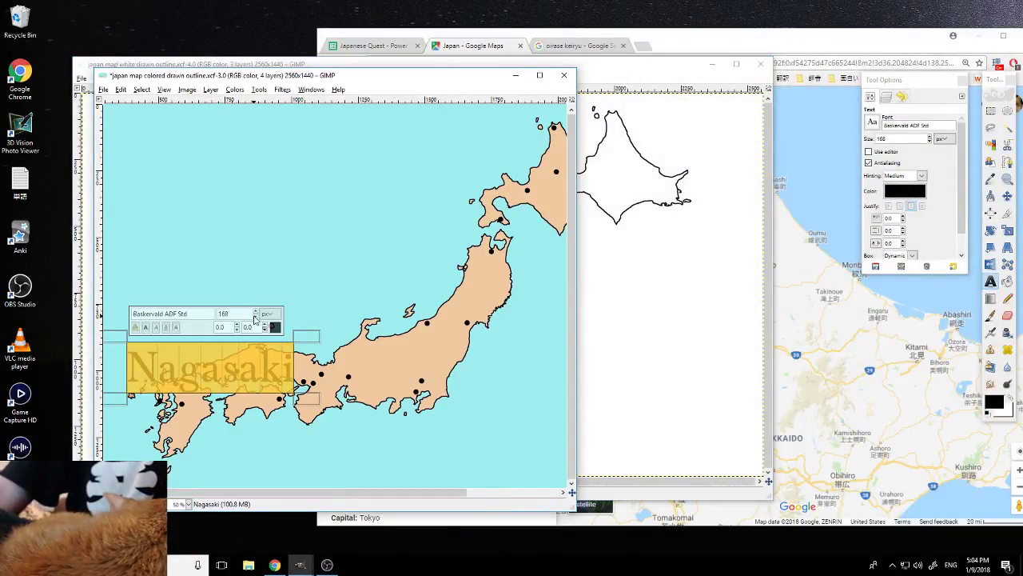
pyautogui.click(255, 317)
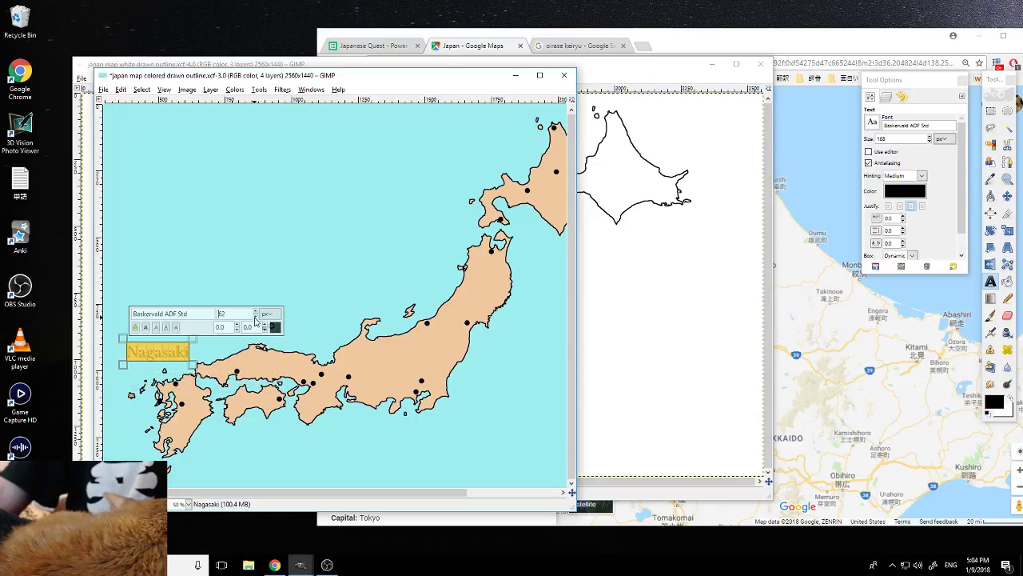
pyautogui.click(256, 317)
pyautogui.click(256, 317)
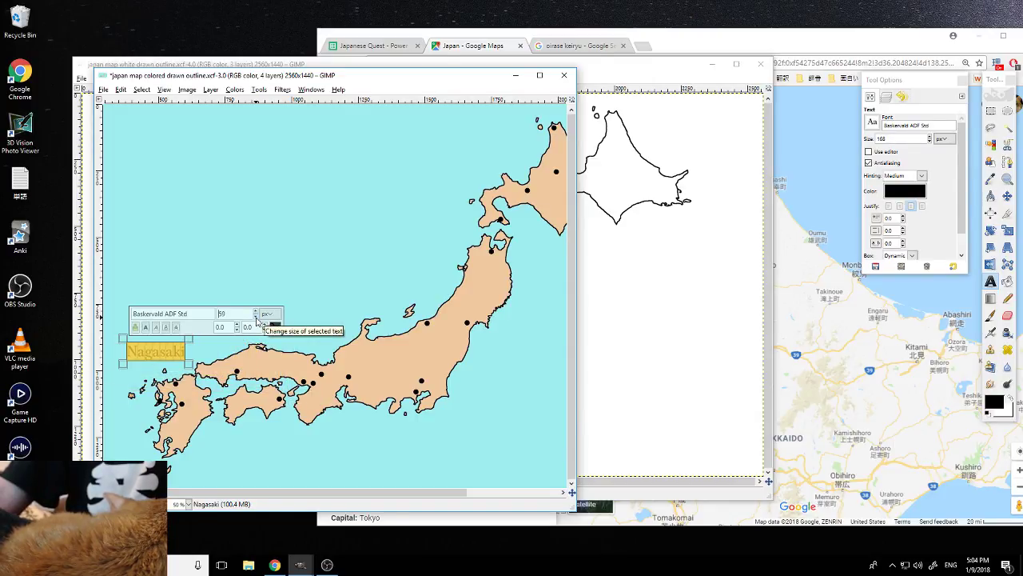
pyautogui.click(255, 317)
pyautogui.click(256, 317)
pyautogui.click(256, 318)
pyautogui.click(256, 317)
pyautogui.click(256, 317)
pyautogui.click(256, 317)
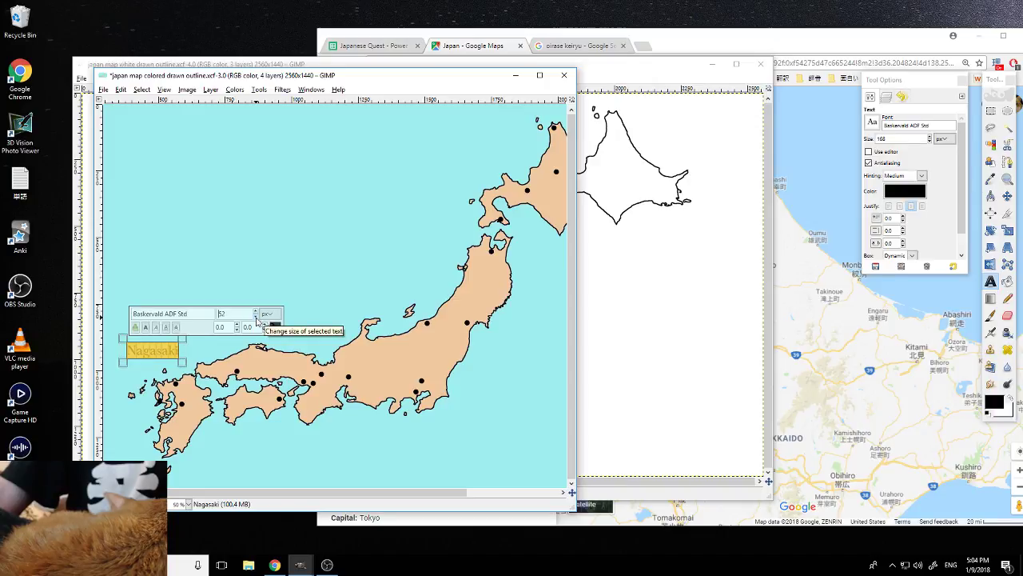
pyautogui.click(256, 317)
pyautogui.click(256, 317)
pyautogui.click(160, 348)
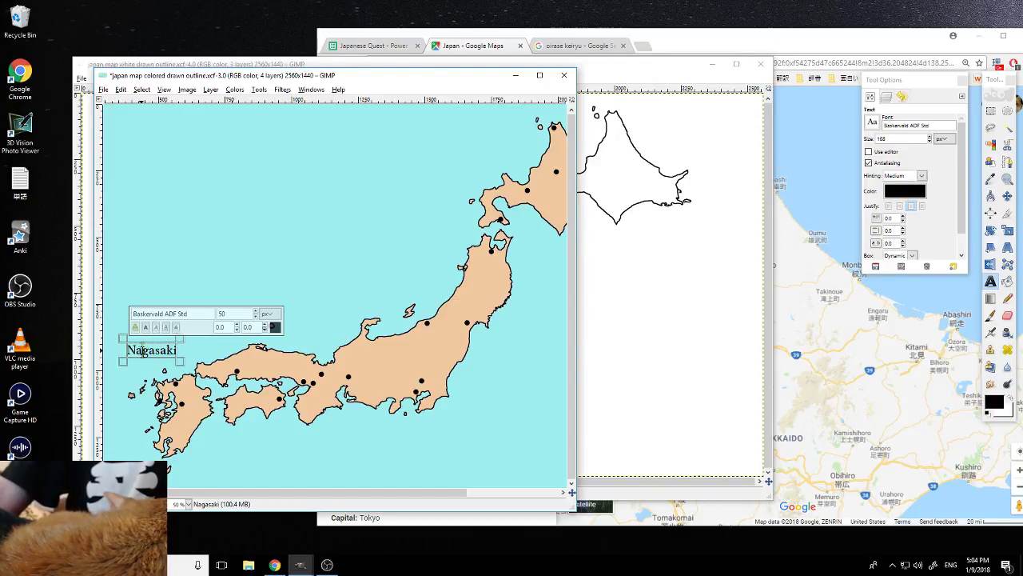
# Copy the Nagasaki label's text and paste it as new labels over southern and northeastern Kyushu
pyautogui.moveTo(126, 349); pyautogui.dragTo(180, 351)
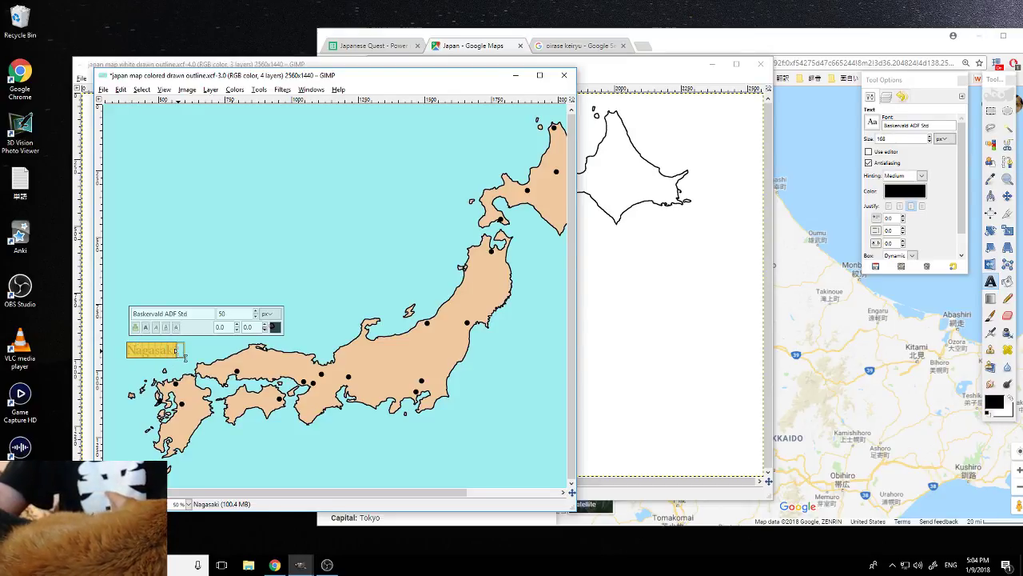
pyautogui.moveTo(176, 352); pyautogui.dragTo(181, 352)
pyautogui.hotkey('ctrl', 'c')
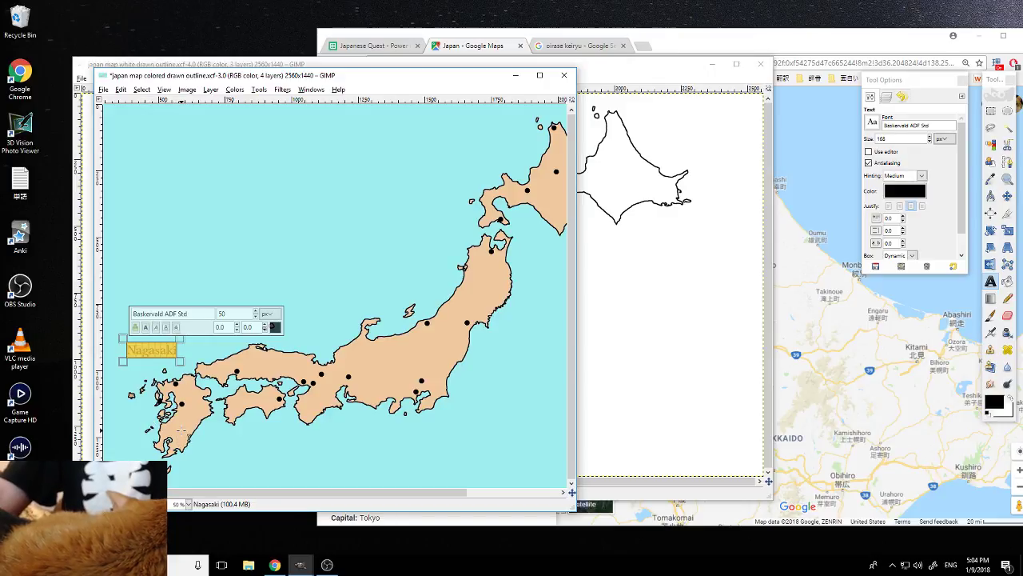
pyautogui.click(177, 428)
pyautogui.hotkey('ctrl', 'v')
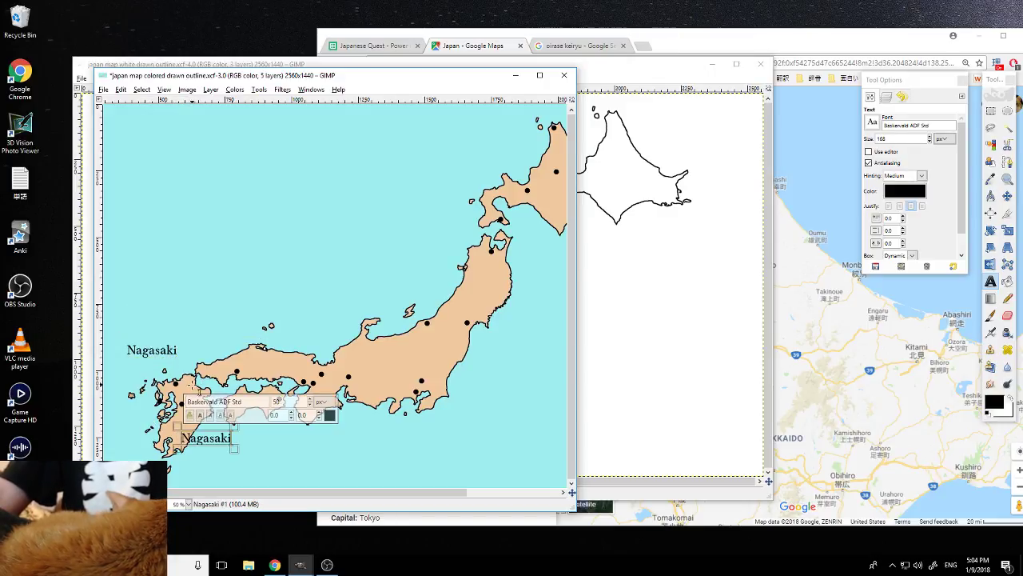
pyautogui.click(183, 385)
pyautogui.hotkey('ctrl', 'v')
# Paste copies of the Nagasaki label in western Honshu near the Hiroshima dot and southeast of the Shikoku dot
pyautogui.click(228, 322)
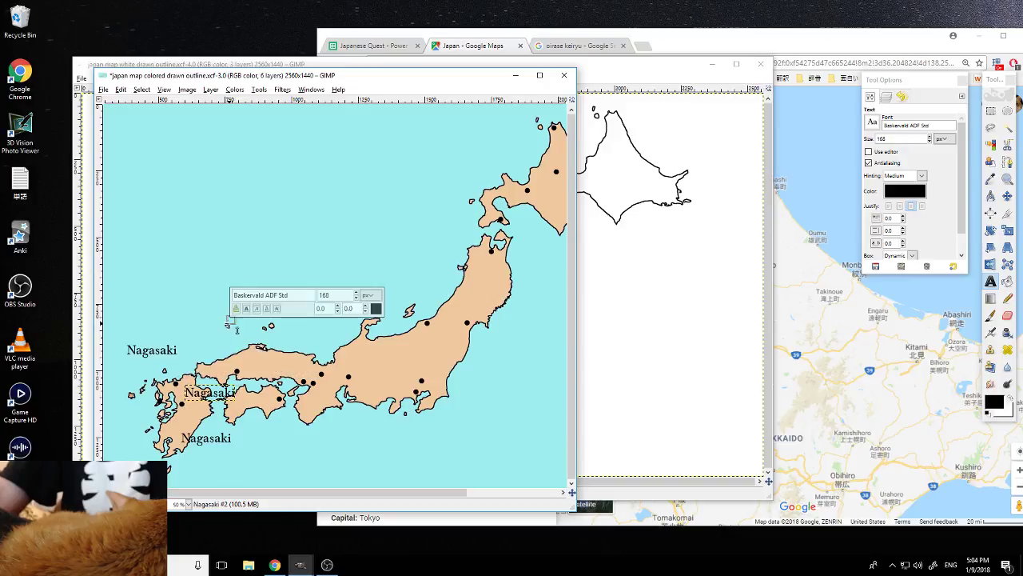
pyautogui.click(242, 358)
pyautogui.hotkey('ctrl', 'v')
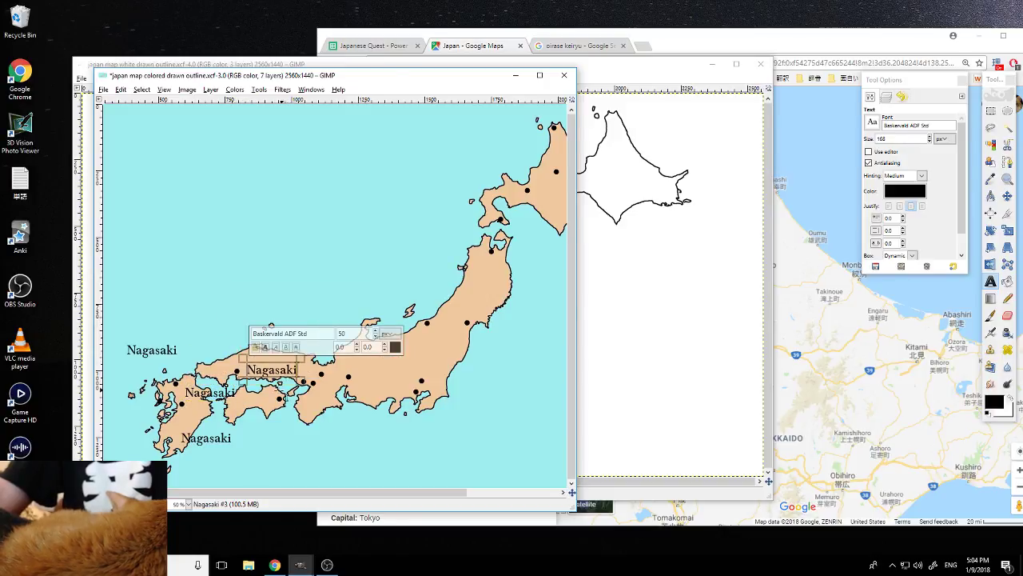
pyautogui.click(275, 414)
pyautogui.hotkey('ctrl', 'v')
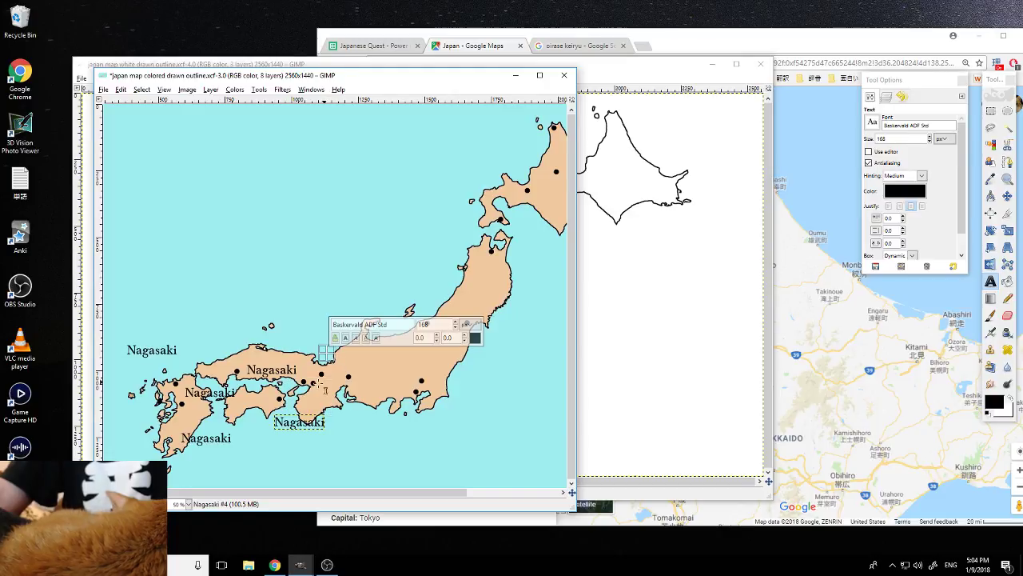
# Paste three Nagasaki label copies around the Kobe, Osaka and Kyoto dots and try placing another below the Nagoya dot
pyautogui.click(304, 393)
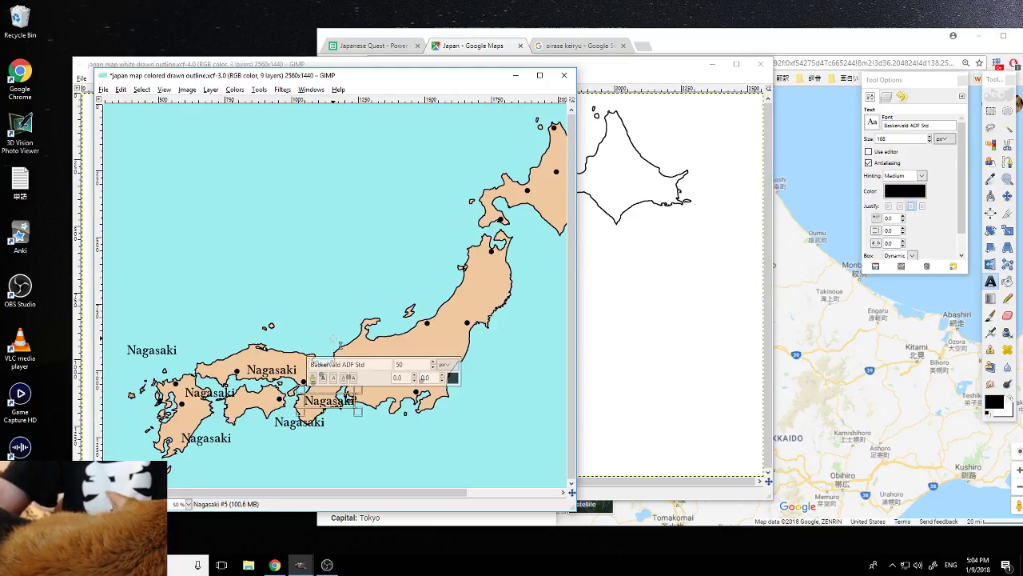
pyautogui.hotkey('ctrl', 'v')
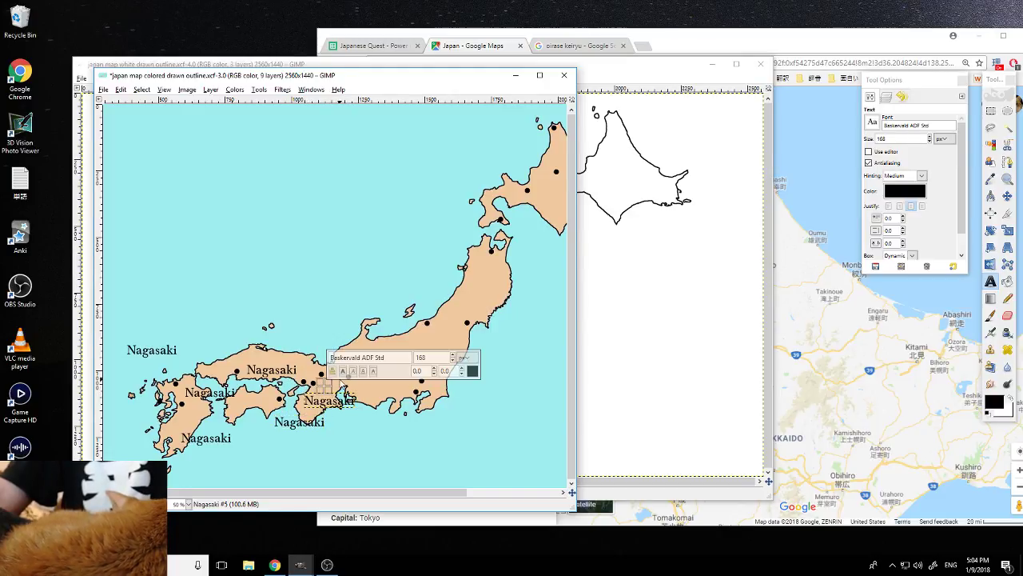
pyautogui.click(325, 390)
pyautogui.hotkey('ctrl', 'v')
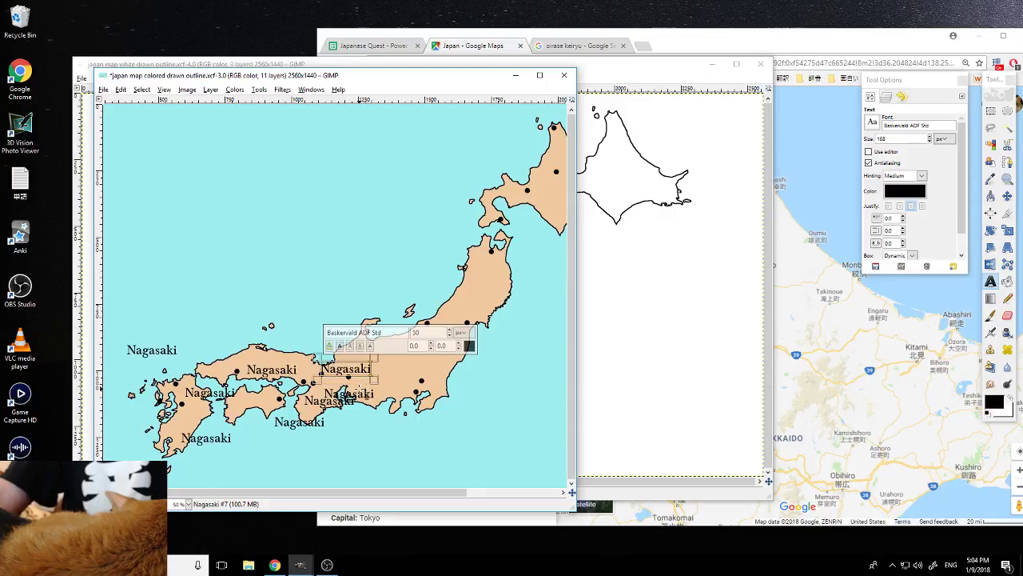
pyautogui.click(324, 376)
pyautogui.hotkey('ctrl', 'v')
pyautogui.click(350, 394)
pyautogui.hotkey('ctrl', 'v')
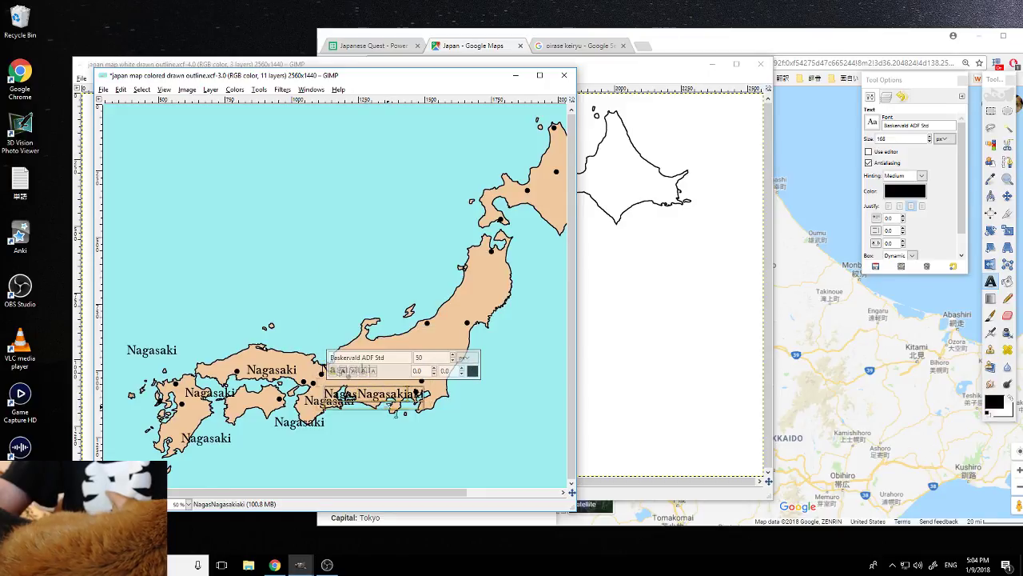
# Paste copies of the Nagasaki label beside the Tokyo and Yokohama dots and just below the Sendai dot
pyautogui.click(429, 387)
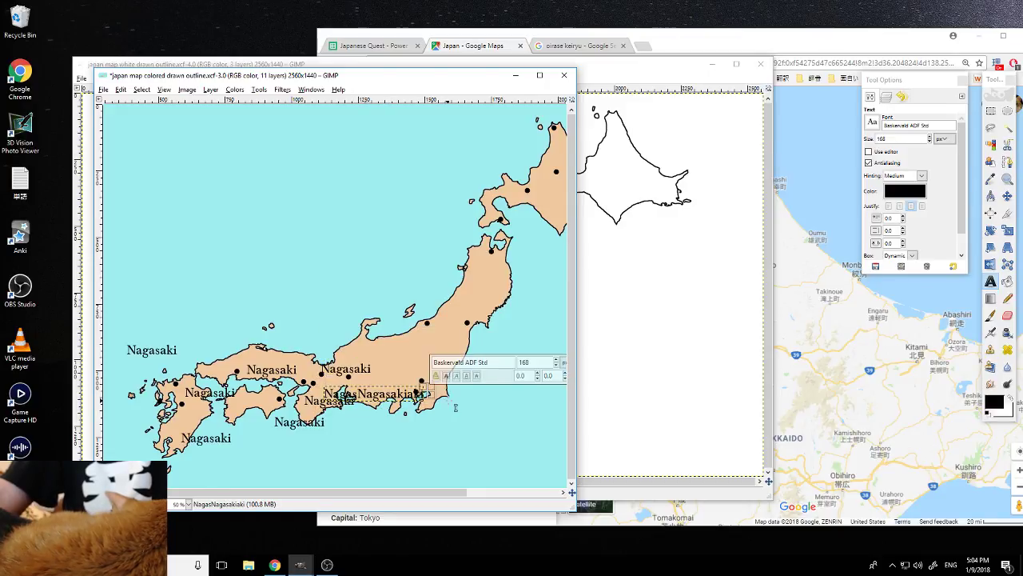
pyautogui.hotkey('ctrl', 'v')
pyautogui.click(414, 362)
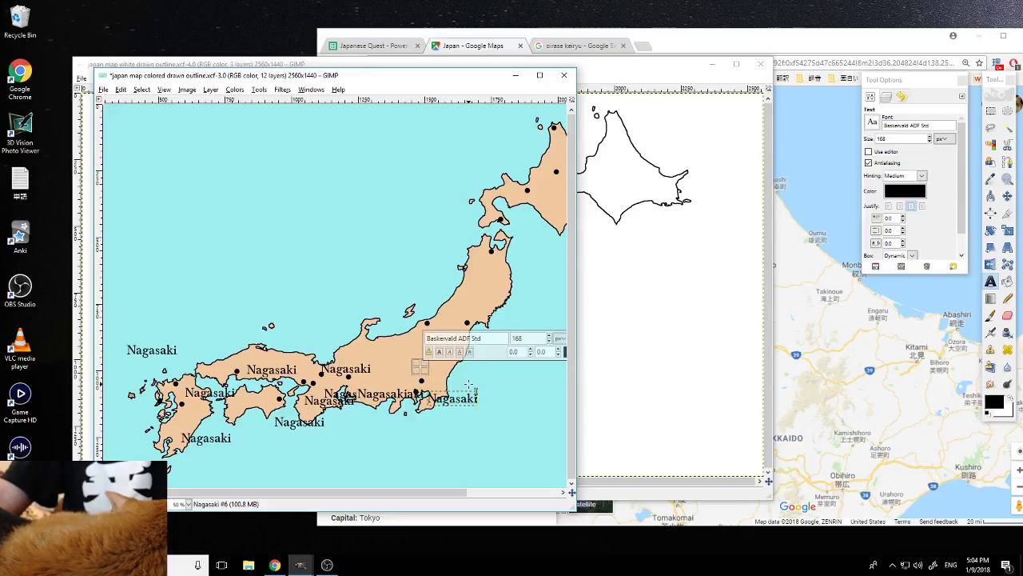
pyautogui.hotkey('ctrl', 'v')
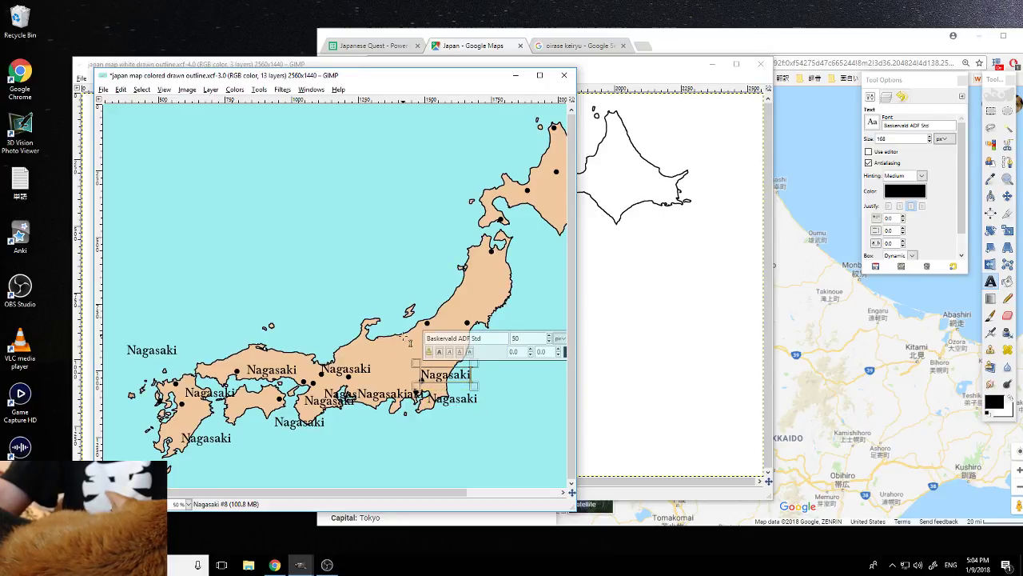
pyautogui.click(426, 310)
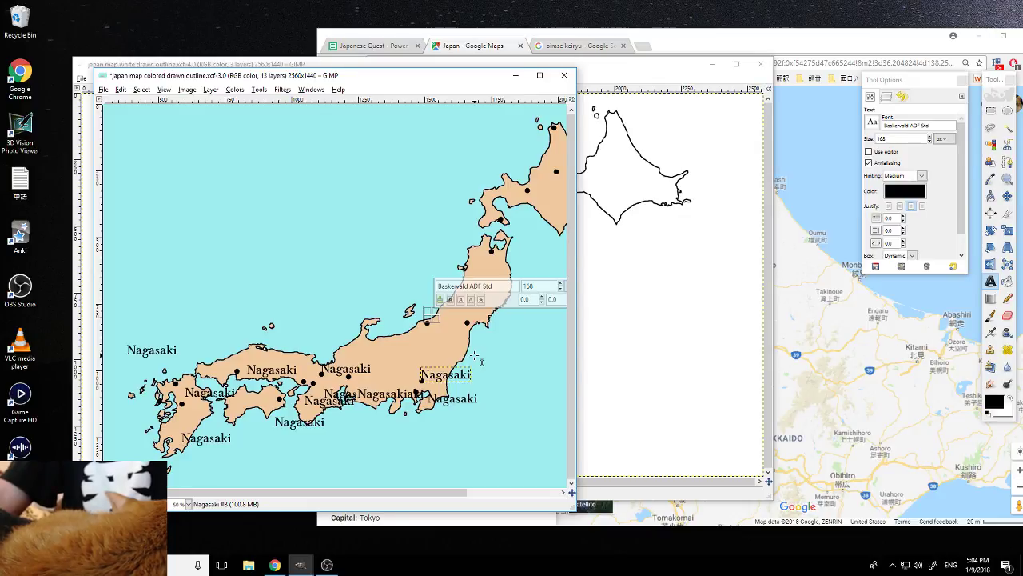
pyautogui.click(465, 324)
pyautogui.hotkey('ctrl', 'v')
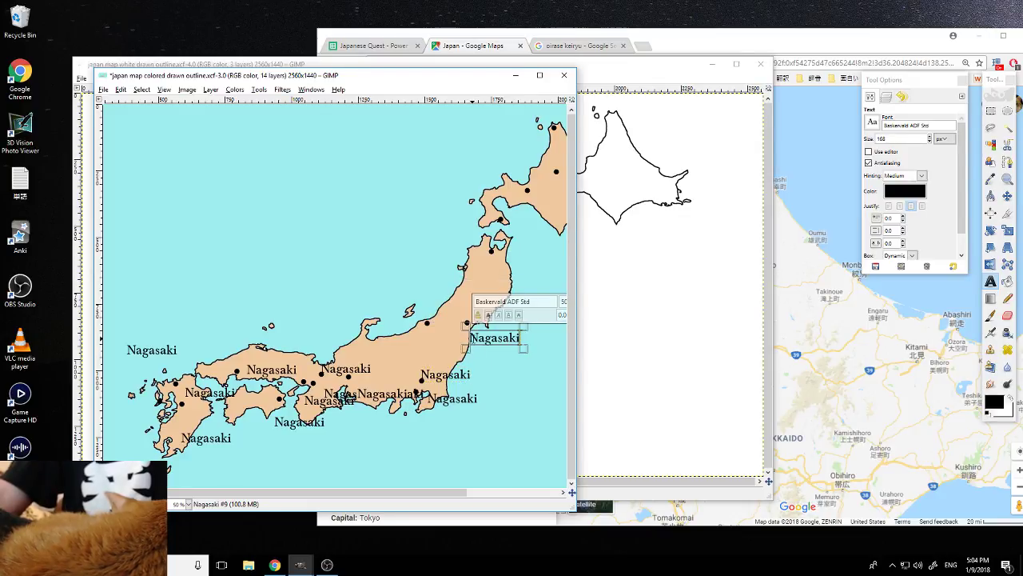
# Check the city names from Hokkaido down to central Honshu in Google Maps, then return to the colored map in GIMP
pyautogui.click(690, 46)
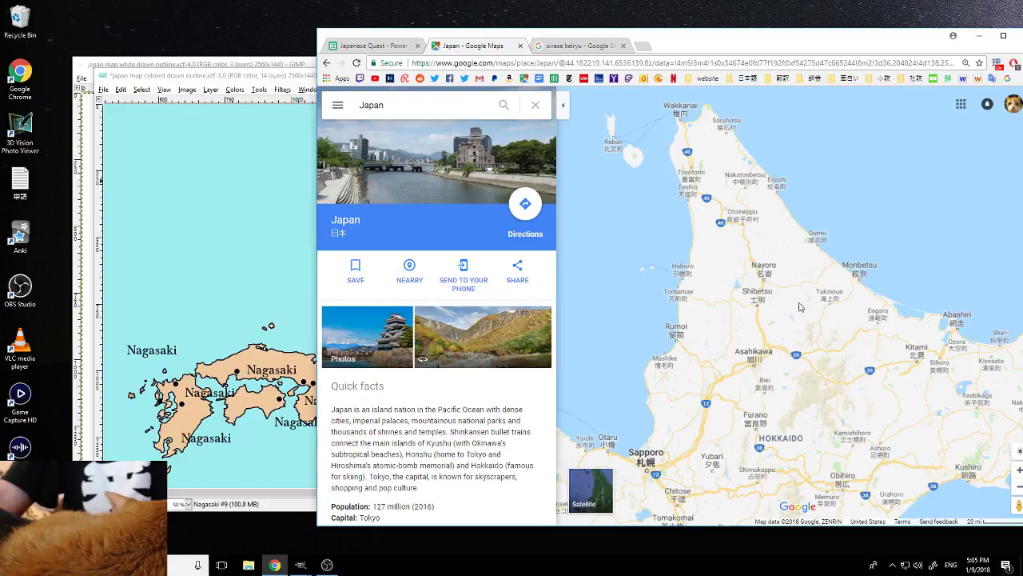
pyautogui.click(1018, 486)
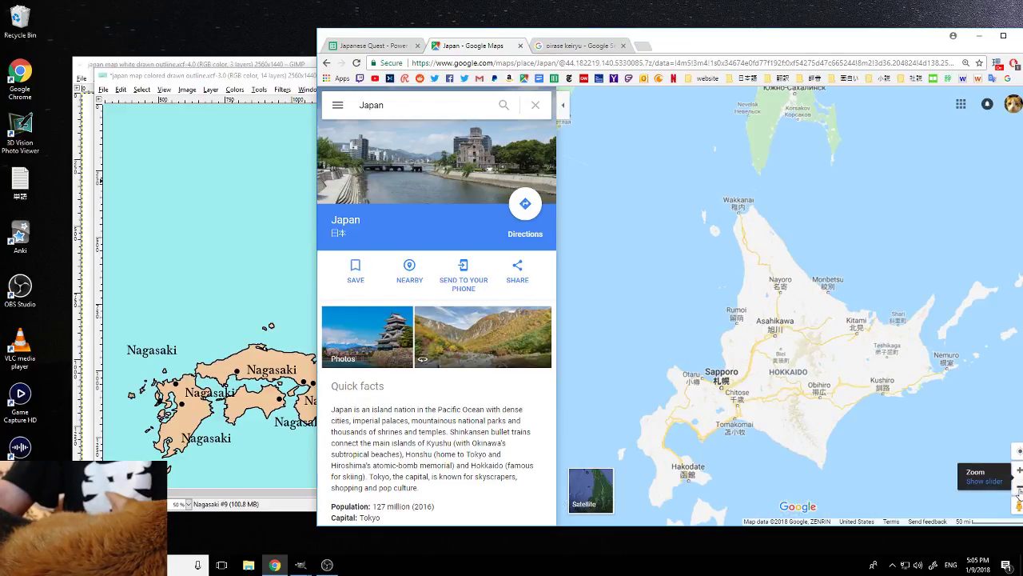
pyautogui.click(1018, 486)
pyautogui.moveTo(792, 429); pyautogui.dragTo(812, 313)
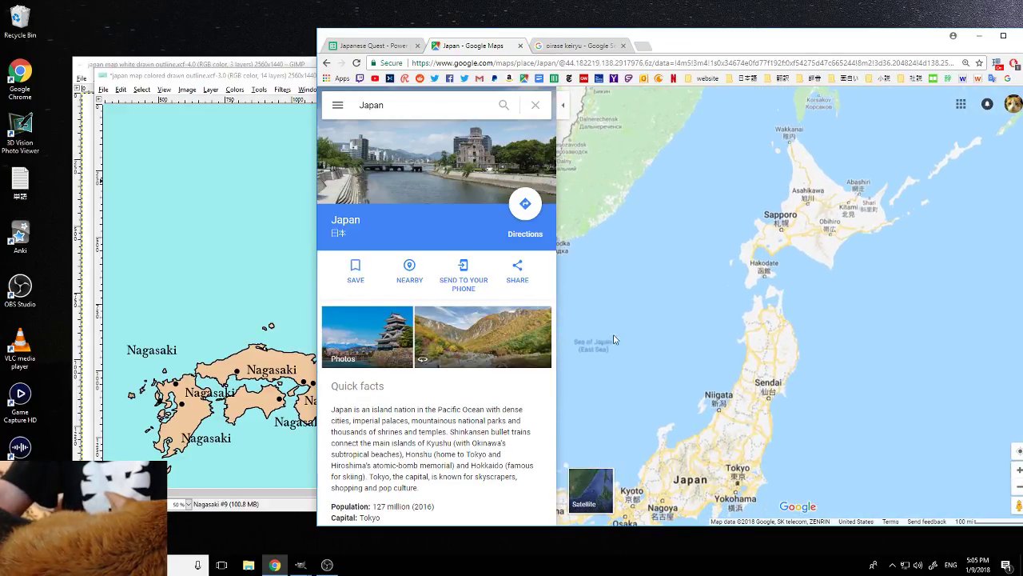
pyautogui.click(284, 80)
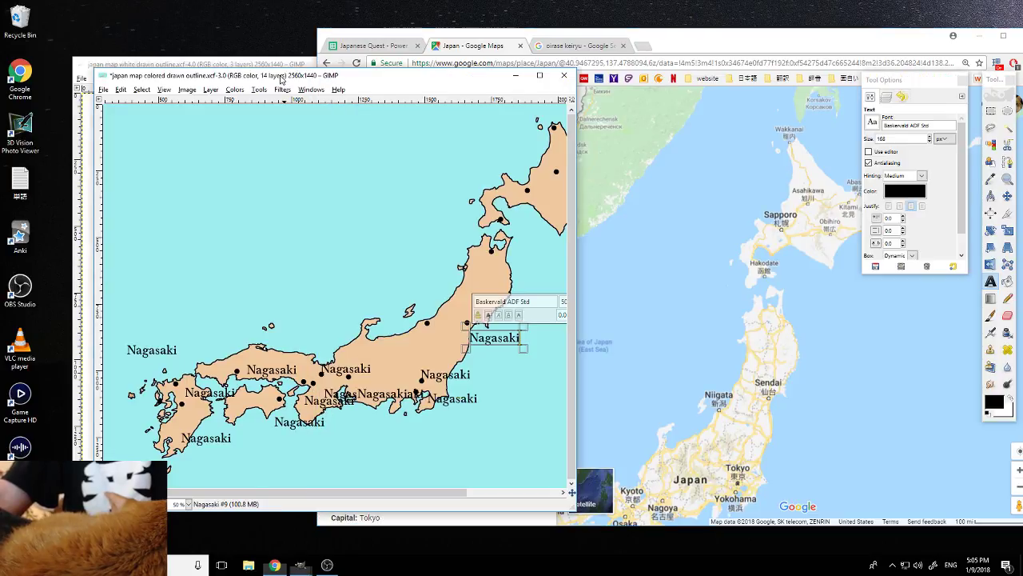
# Add "Nagasaki" text labels beside the dot on northern Honshu's west coast and the dot at Honshu's northern tip
pyautogui.click(414, 296)
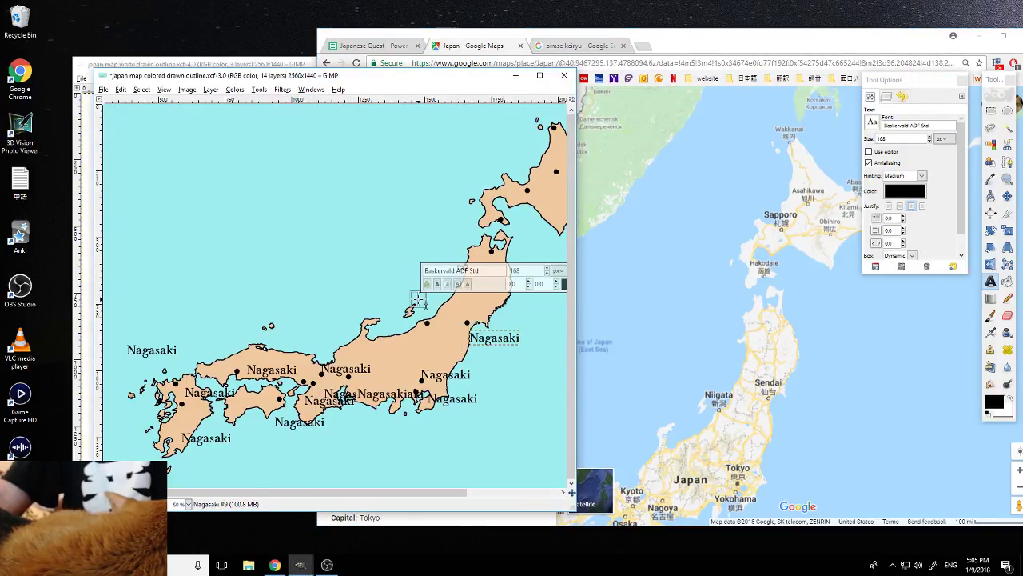
pyautogui.write('Nagasaki')
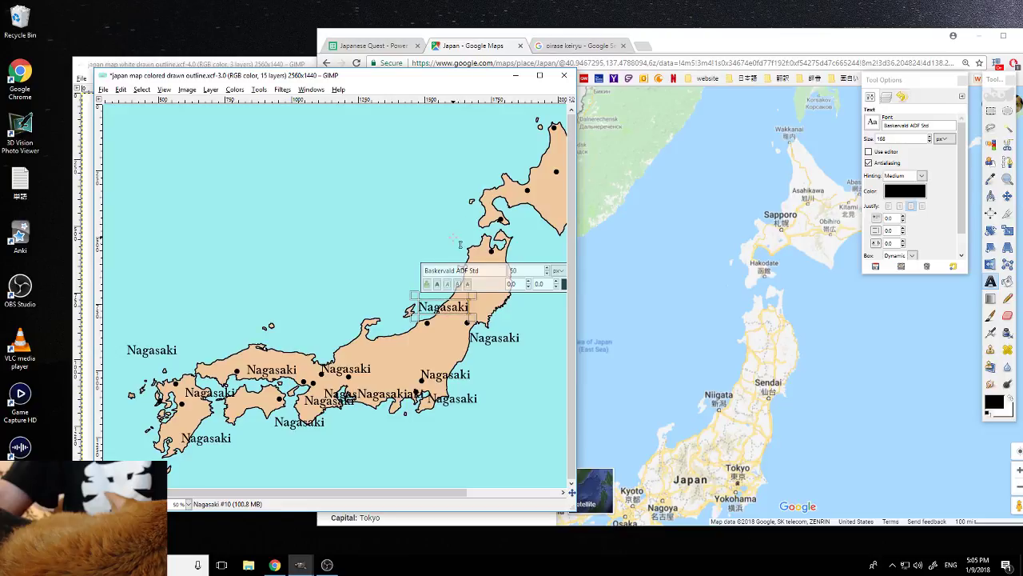
pyautogui.moveTo(460, 229); pyautogui.dragTo(436, 234)
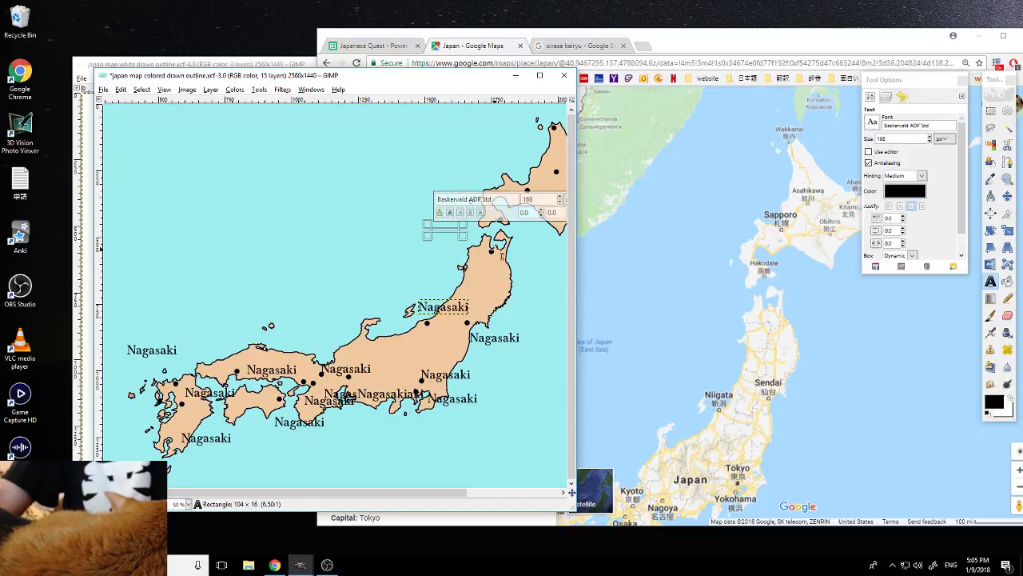
pyautogui.click(499, 244)
pyautogui.write('Nagasaki')
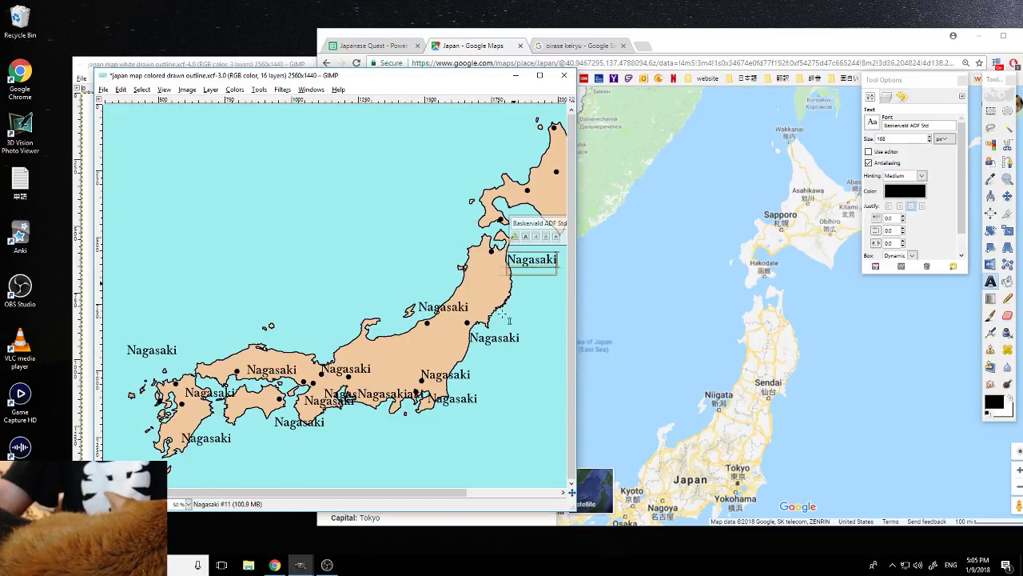
# Add "Nagasaki" text labels beside the southern, northern, central and western city dots on Hokkaido
pyautogui.moveTo(426, 498); pyautogui.dragTo(494, 498)
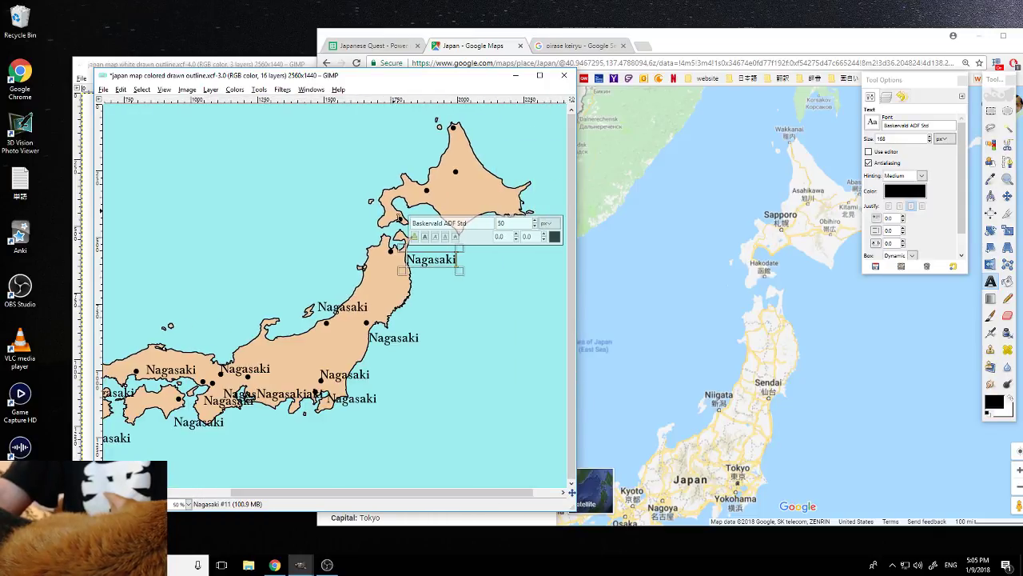
pyautogui.click(412, 221)
pyautogui.hotkey('ctrl', 'v')
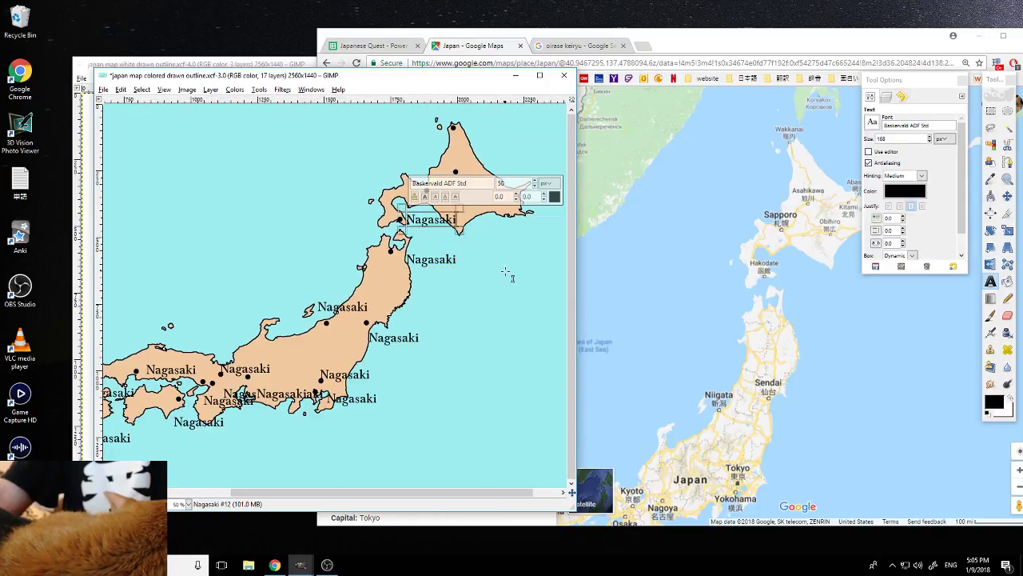
pyautogui.click(472, 132)
pyautogui.write('Nagasaki')
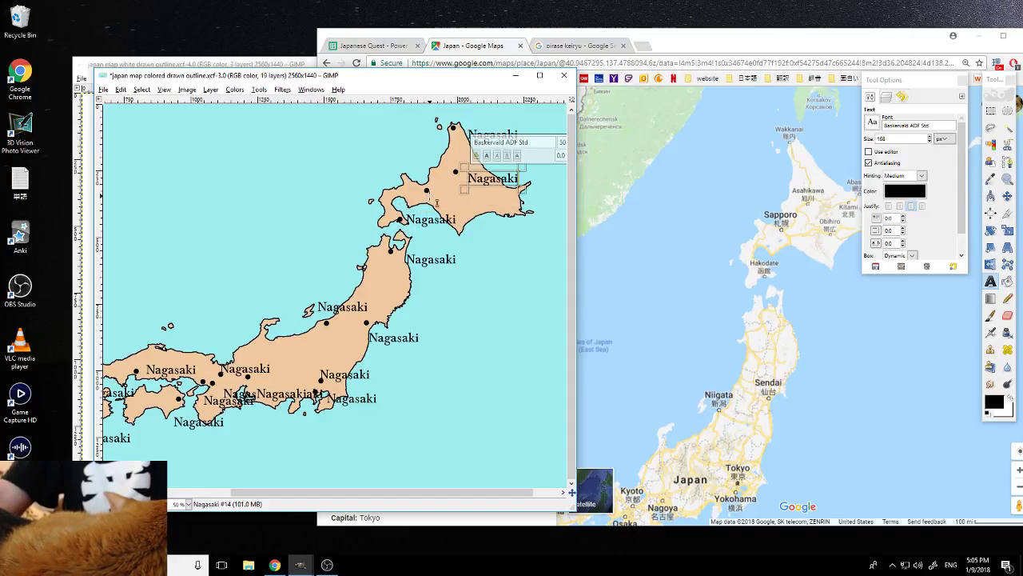
pyautogui.click(432, 192)
pyautogui.write('Nagasaki')
pyautogui.click(434, 199)
pyautogui.write('Nagasaki')
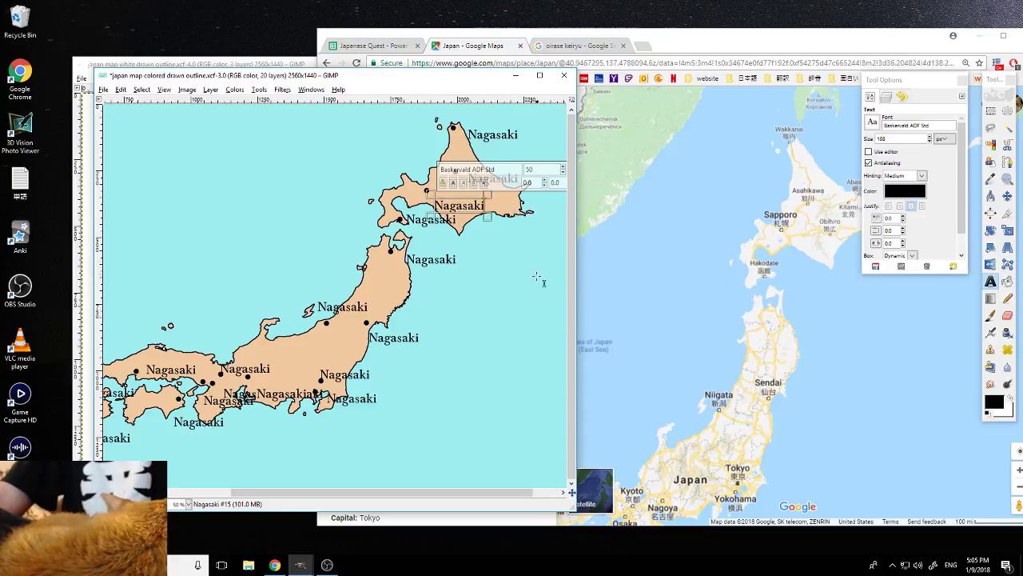
pyautogui.moveTo(365, 492); pyautogui.dragTo(285, 492)
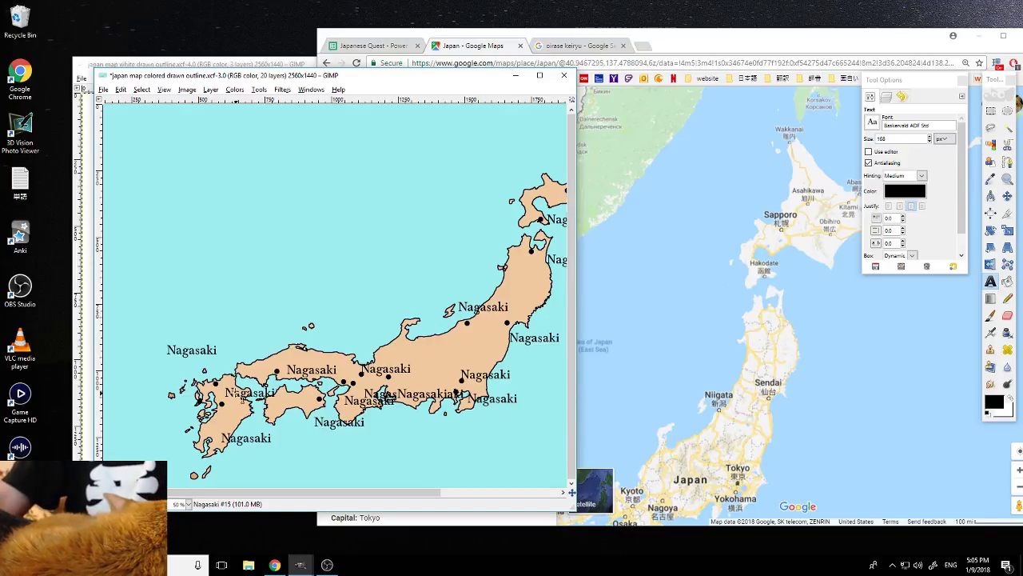
pyautogui.click(243, 394)
pyautogui.moveTo(233, 394); pyautogui.dragTo(273, 394)
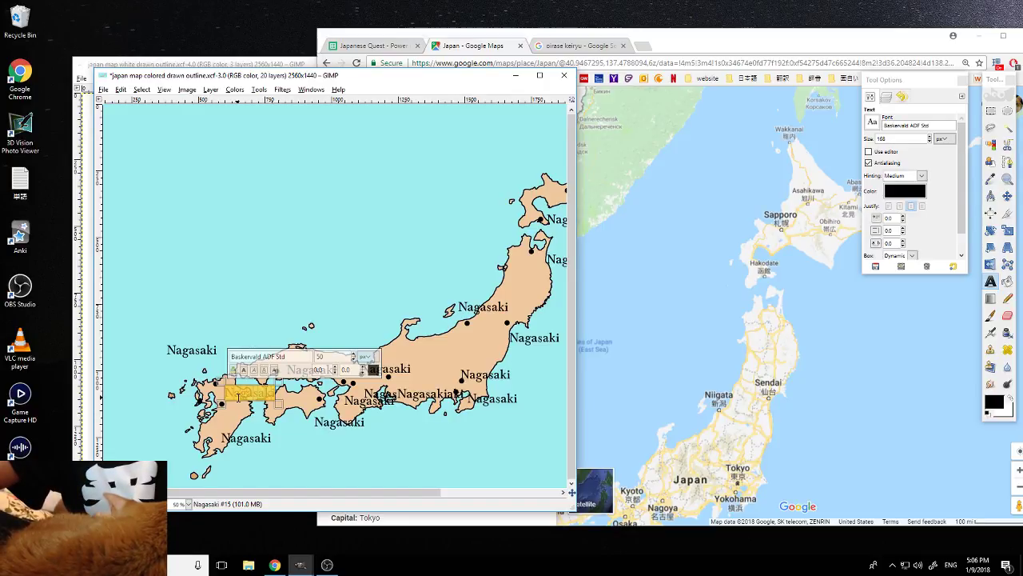
pyautogui.write('F')
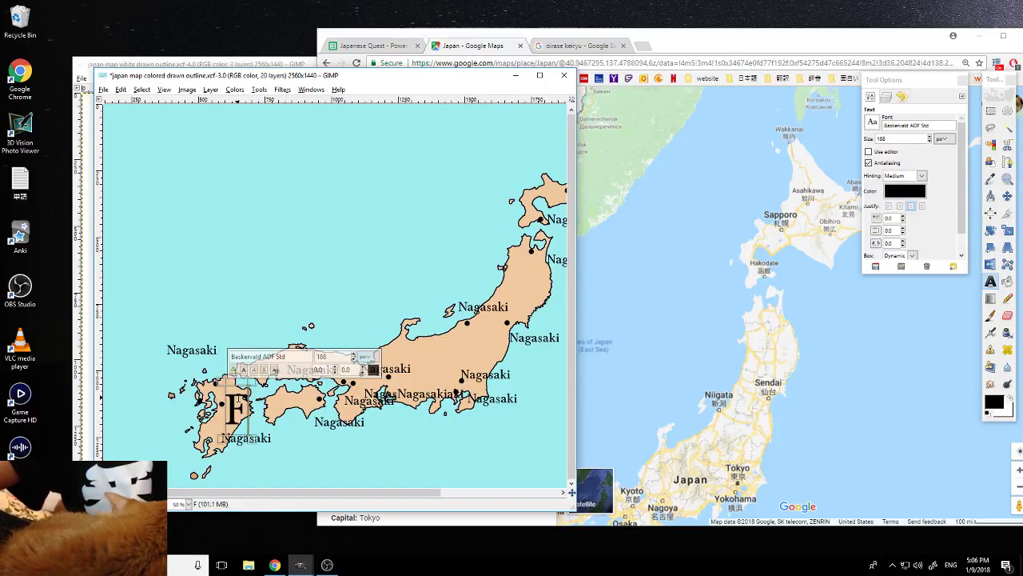
pyautogui.hotkey('ctrl', 'z')
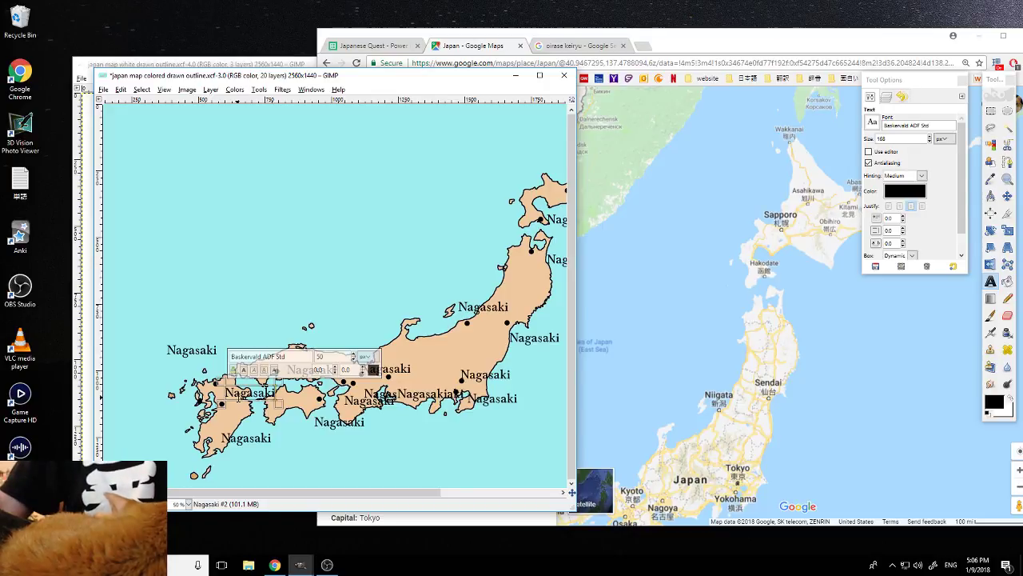
# Change the "Nagasaki" label over northern Kyushu to read "Fukuoka", keeping its text formatting
pyautogui.moveTo(234, 393); pyautogui.dragTo(275, 393)
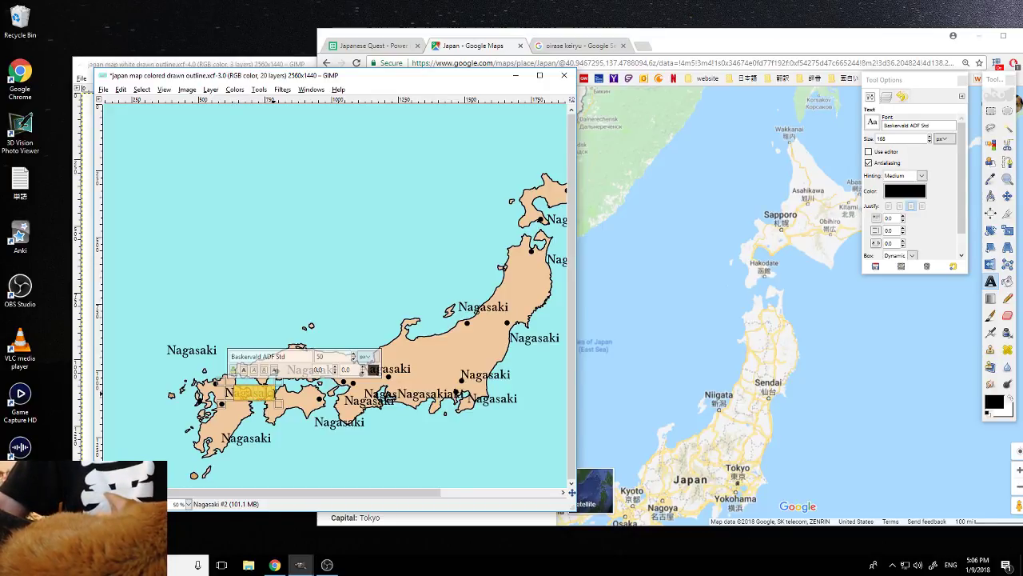
pyautogui.write('Fu')
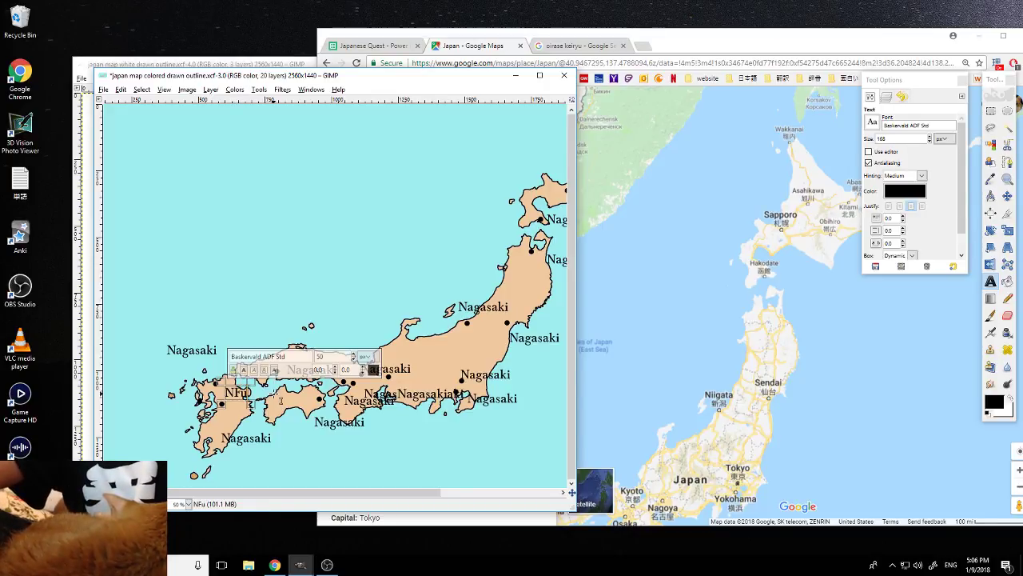
pyautogui.write('kuoka')
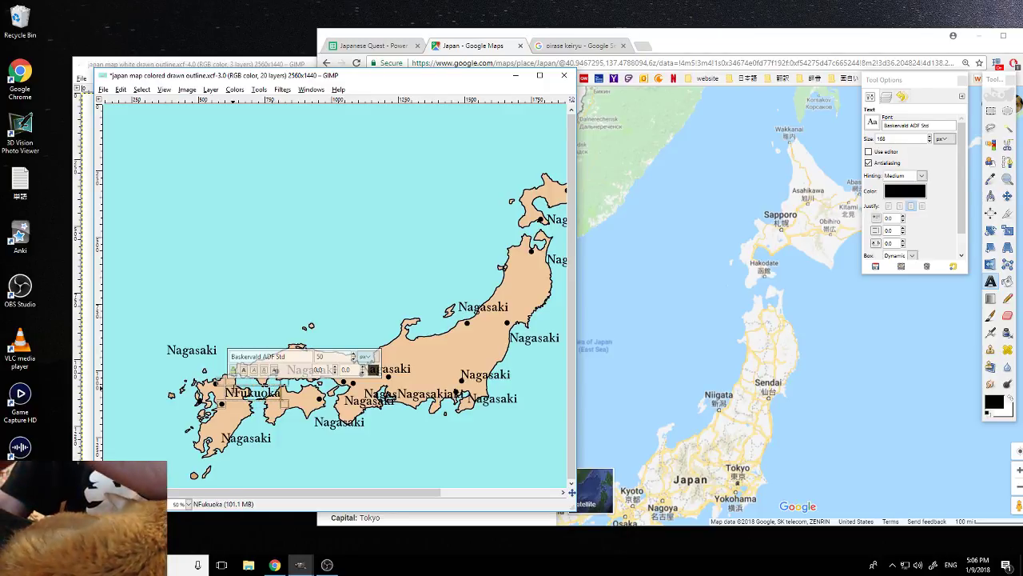
pyautogui.press('BackSpace')
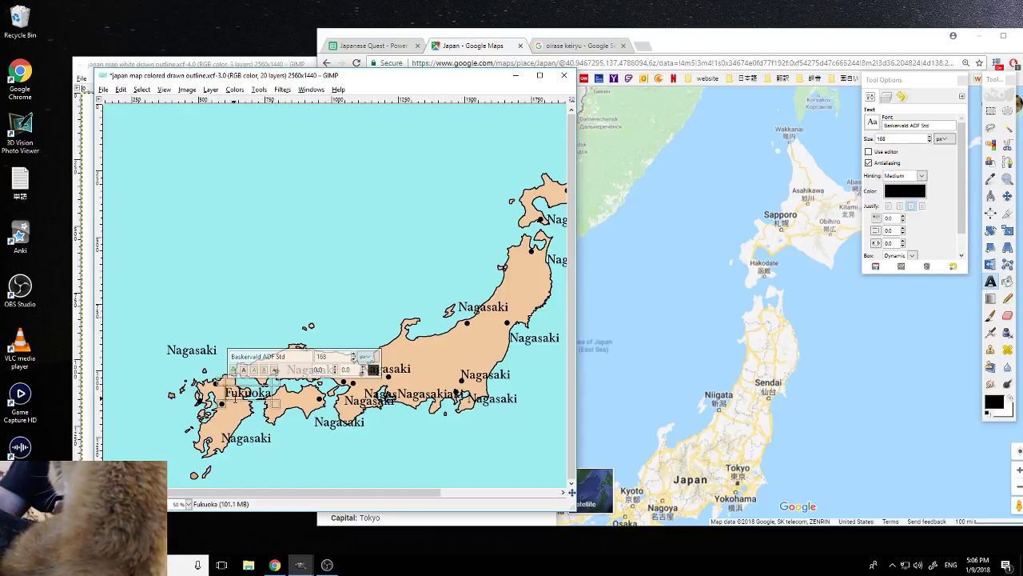
# Change the "Nagasaki" label over southern Kyushu to read "Kumamoto", keeping its text formatting
pyautogui.click(235, 441)
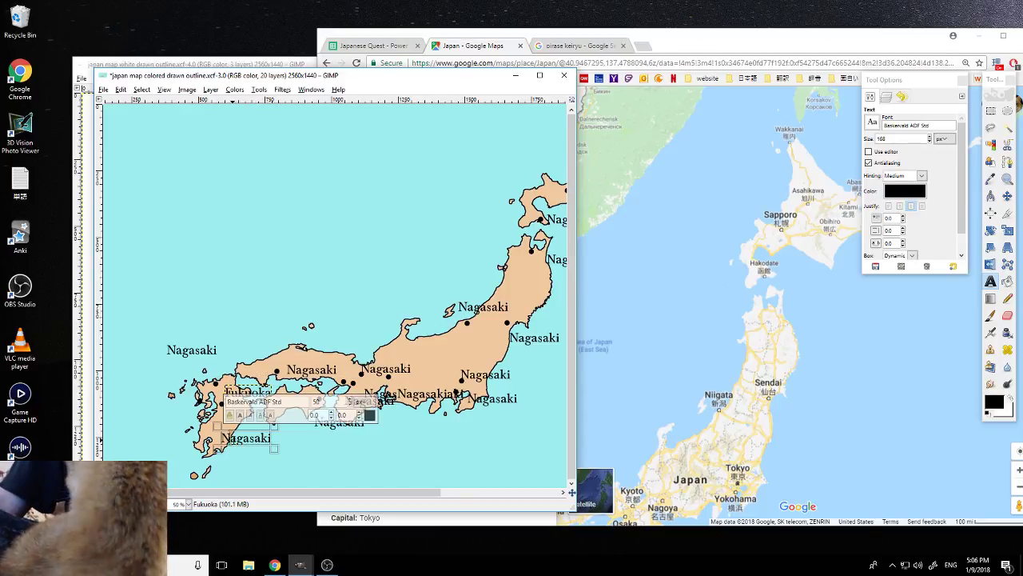
pyautogui.moveTo(229, 439); pyautogui.dragTo(270, 439)
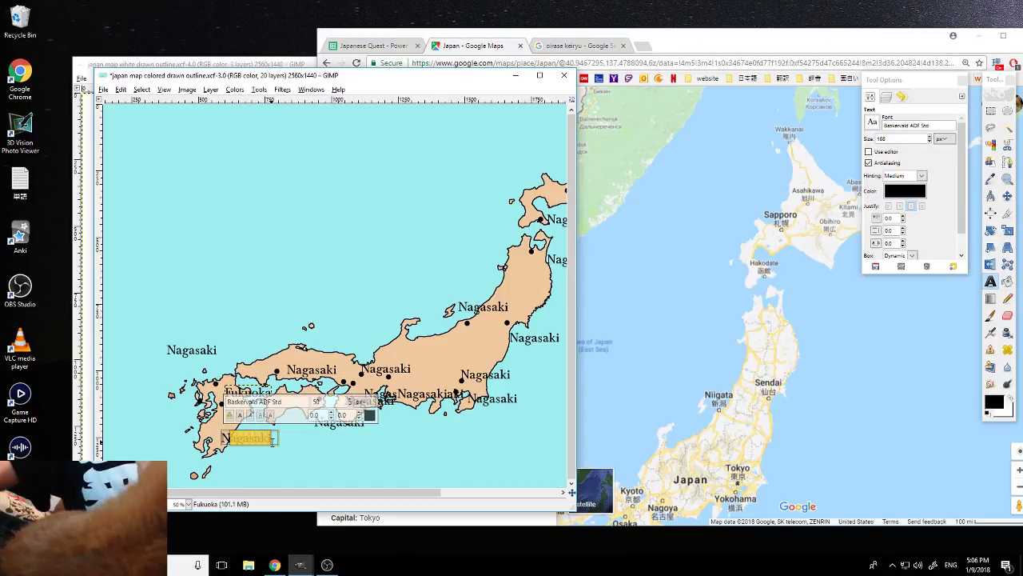
pyautogui.write('Kuma')
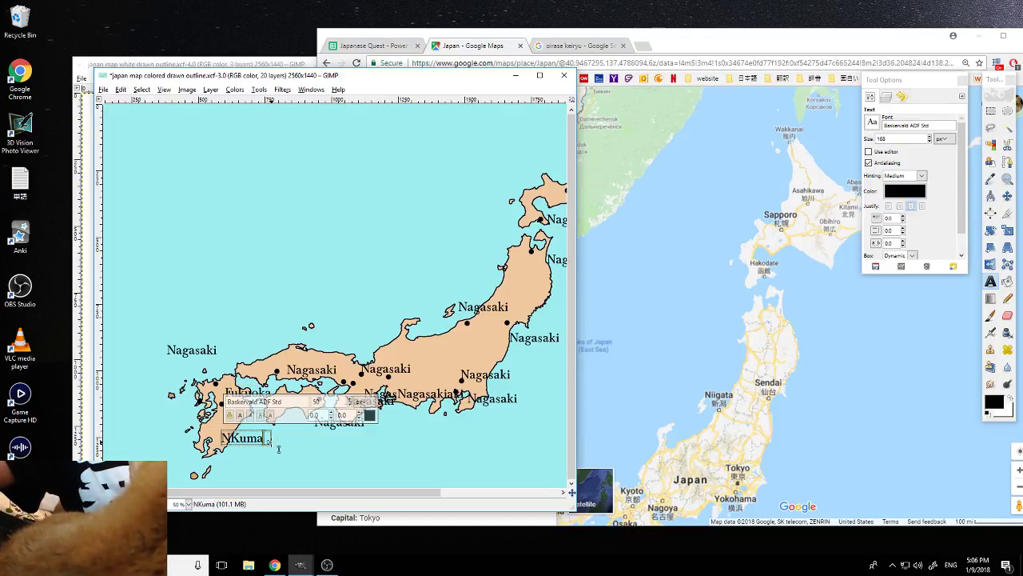
pyautogui.write('moto')
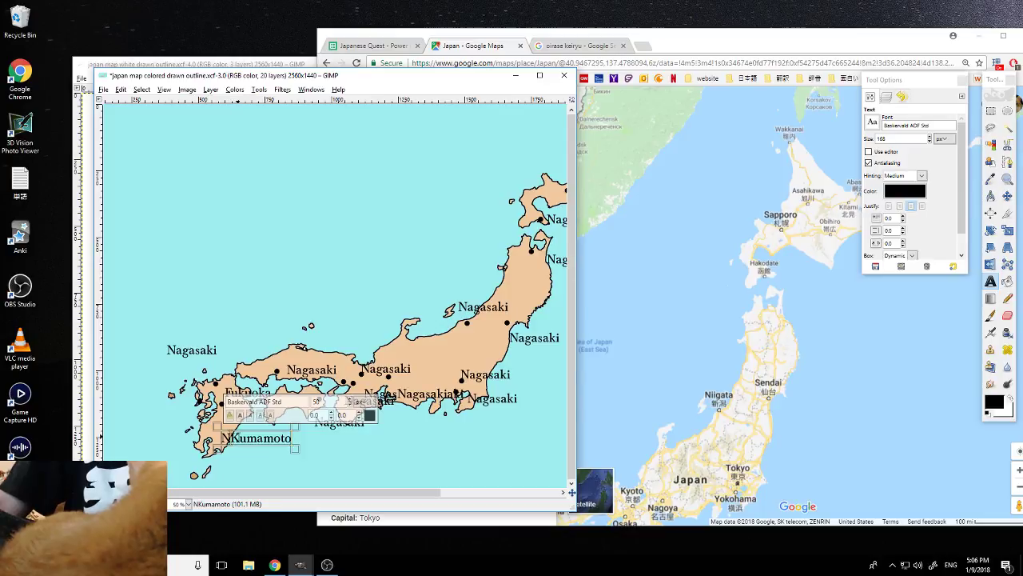
pyautogui.press('Home')
pyautogui.press('Delete')
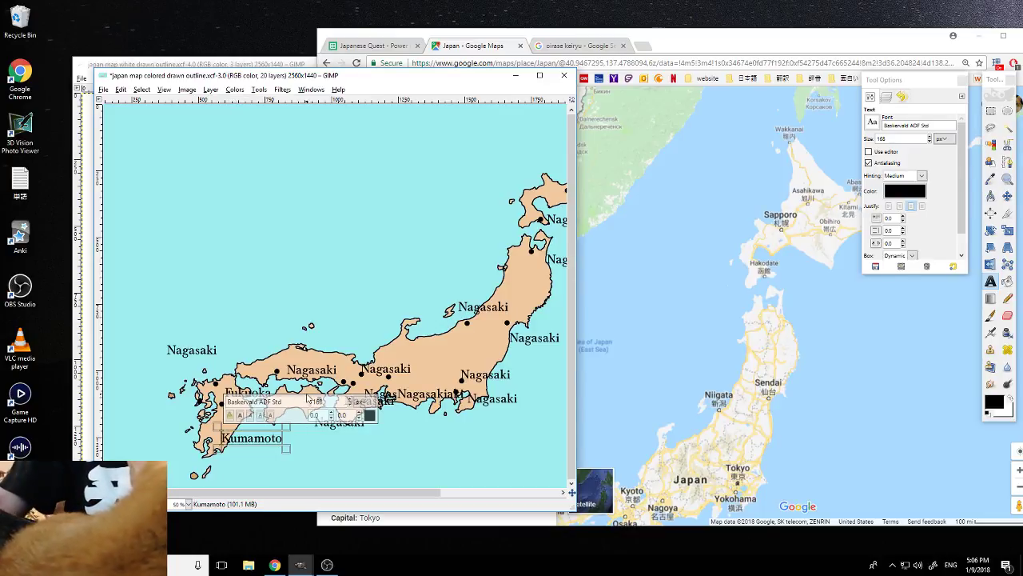
# Change the "Nagasaki" label on western Honshu, above Shikoku, to read "Hiroshima", keeping its text formatting
pyautogui.click(296, 372)
pyautogui.moveTo(293, 370); pyautogui.dragTo(336, 370)
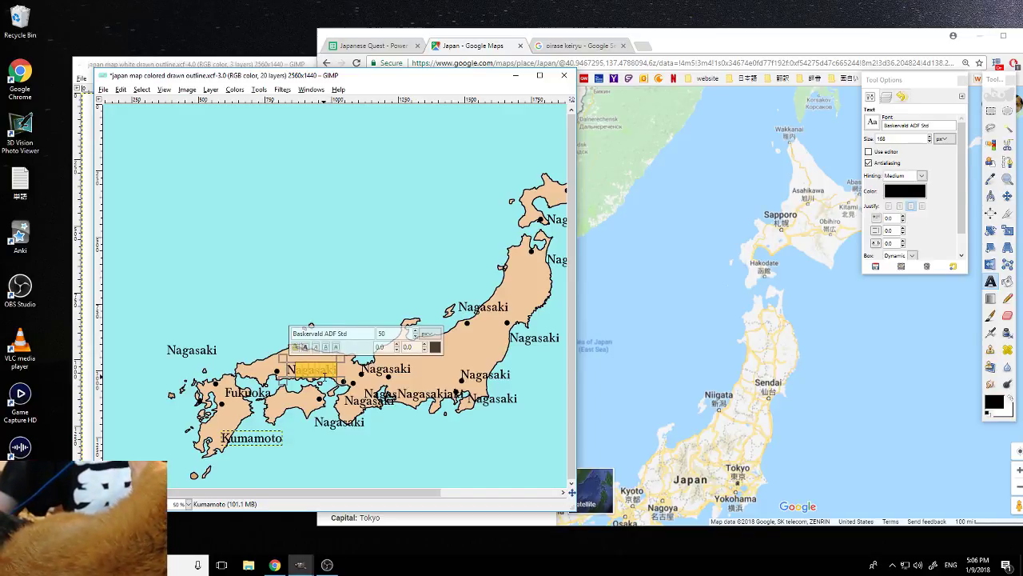
pyautogui.click(302, 369)
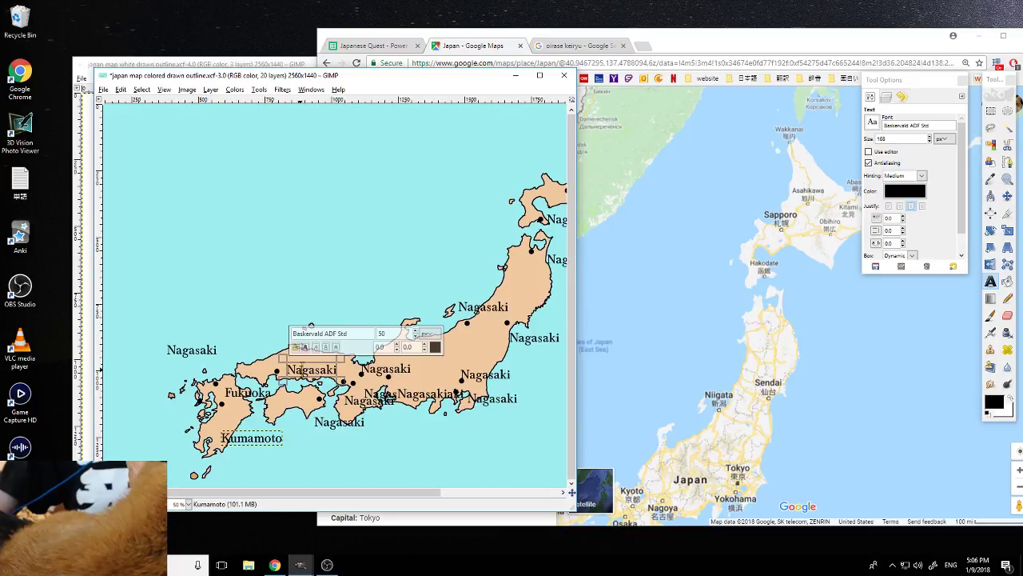
pyautogui.moveTo(294, 369); pyautogui.dragTo(326, 370)
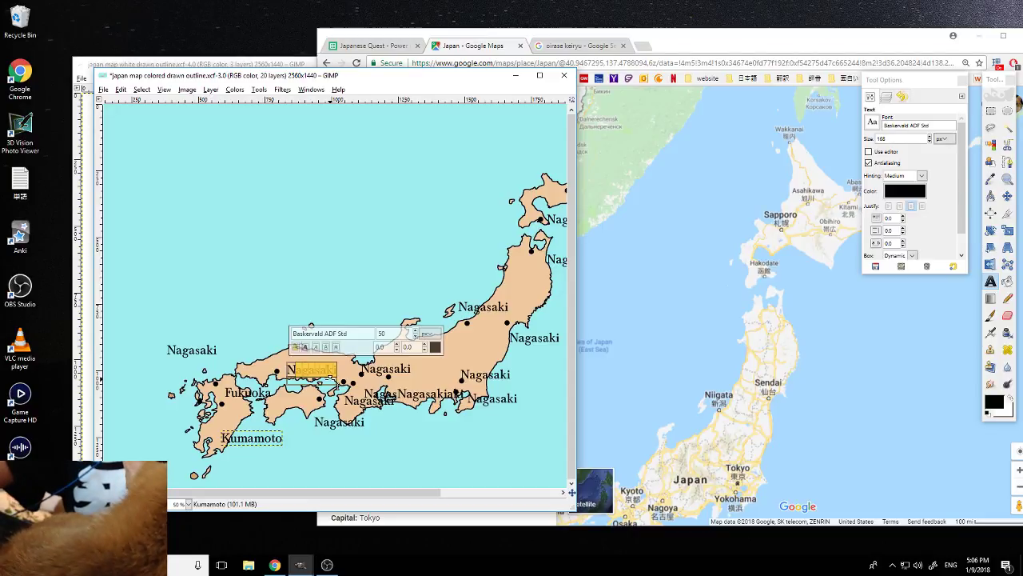
pyautogui.write('Hiroshima')
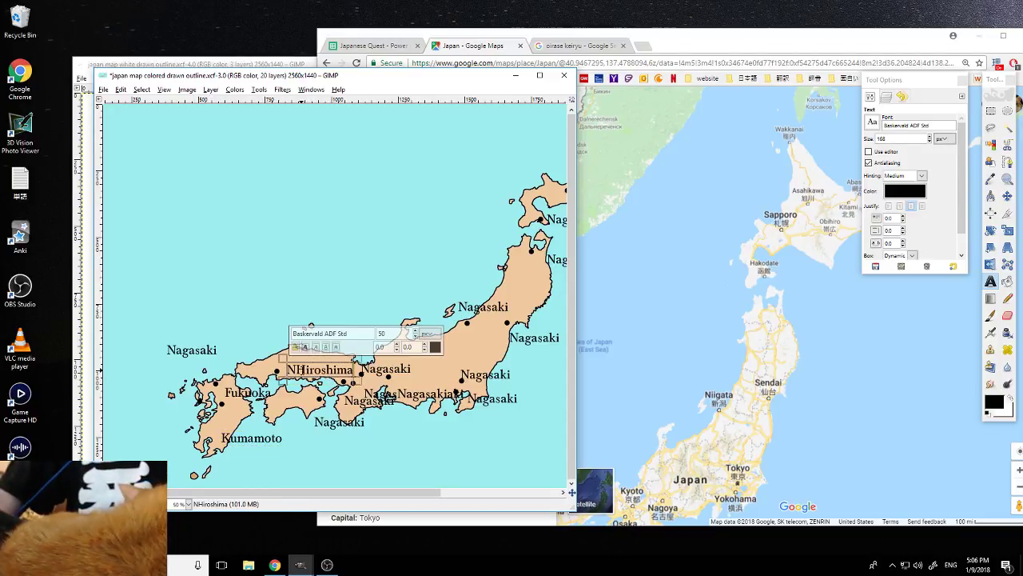
pyautogui.click(300, 368)
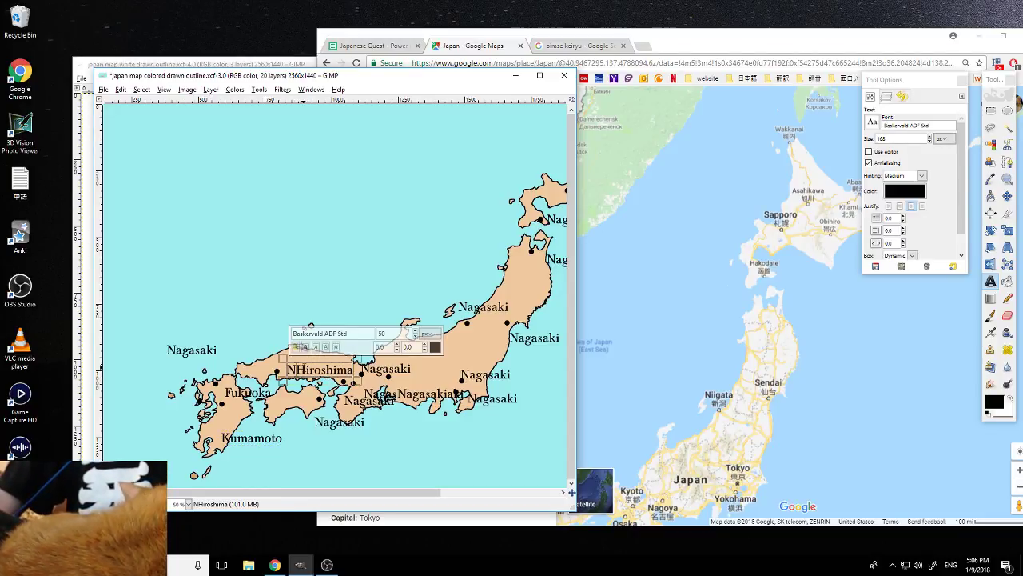
pyautogui.press('BackSpace')
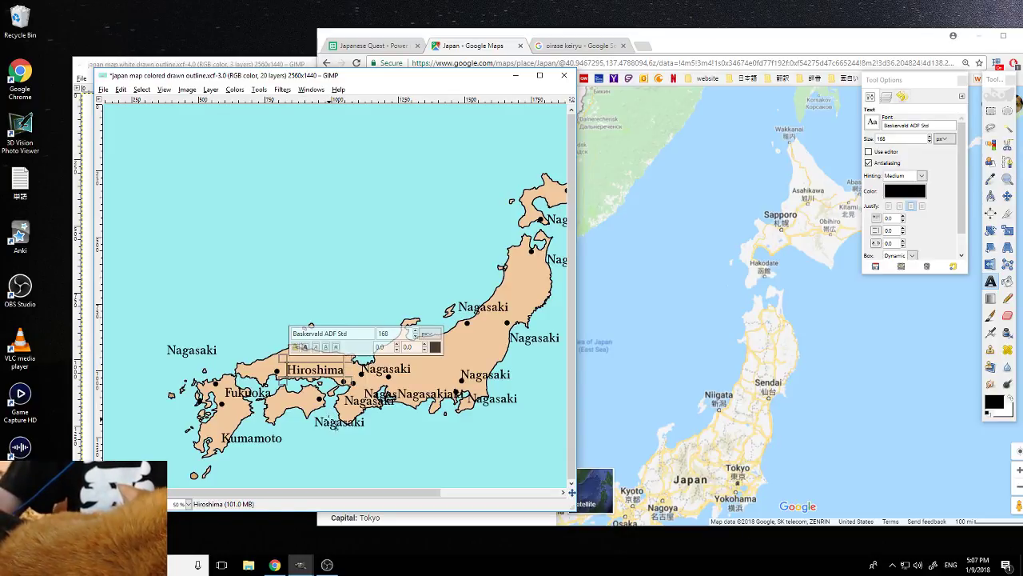
# Check eastern Shikoku's city in Google Maps, and change the "Nagasaki" label southeast of Shikoku in GIMP to "Tokushima"
pyautogui.click(331, 426)
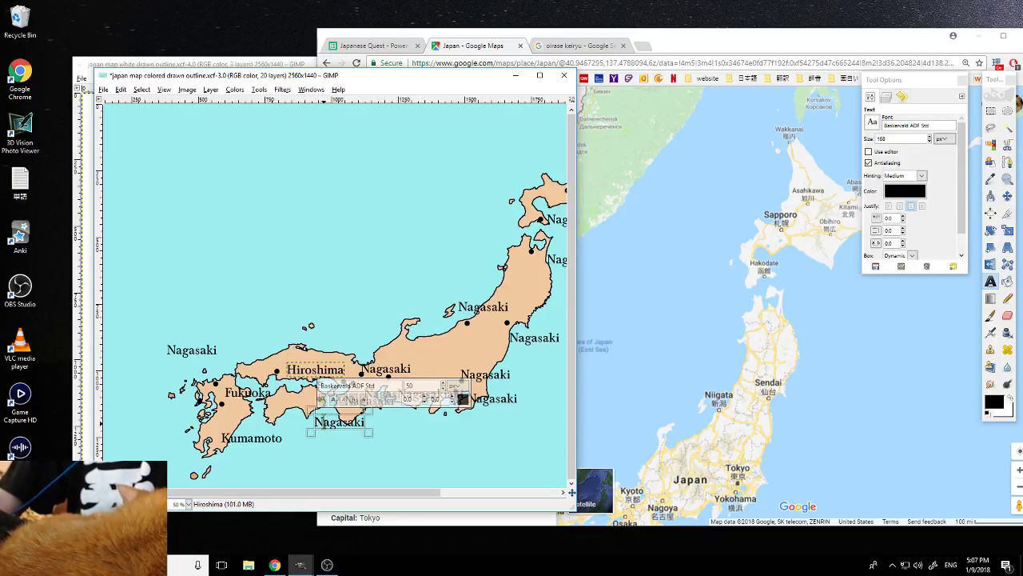
pyautogui.click(620, 449)
pyautogui.moveTo(624, 460); pyautogui.dragTo(692, 336)
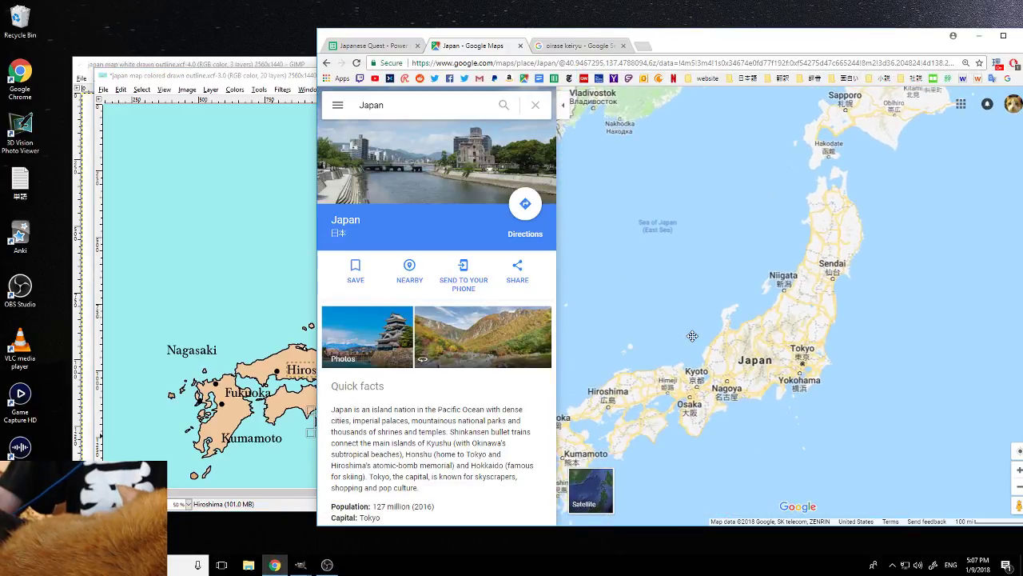
pyautogui.scroll(1, 646, 424)
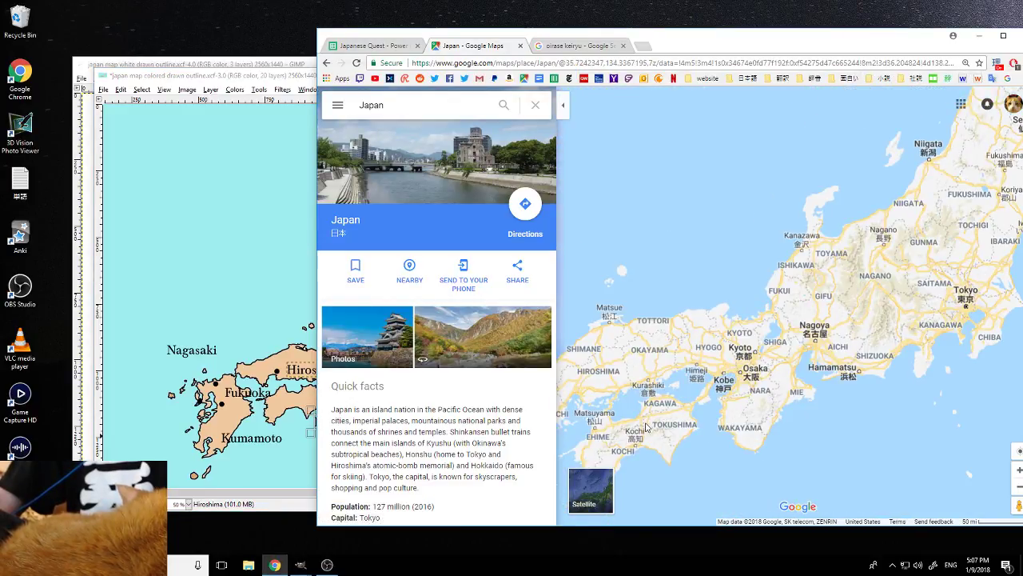
pyautogui.scroll(1, 646, 427)
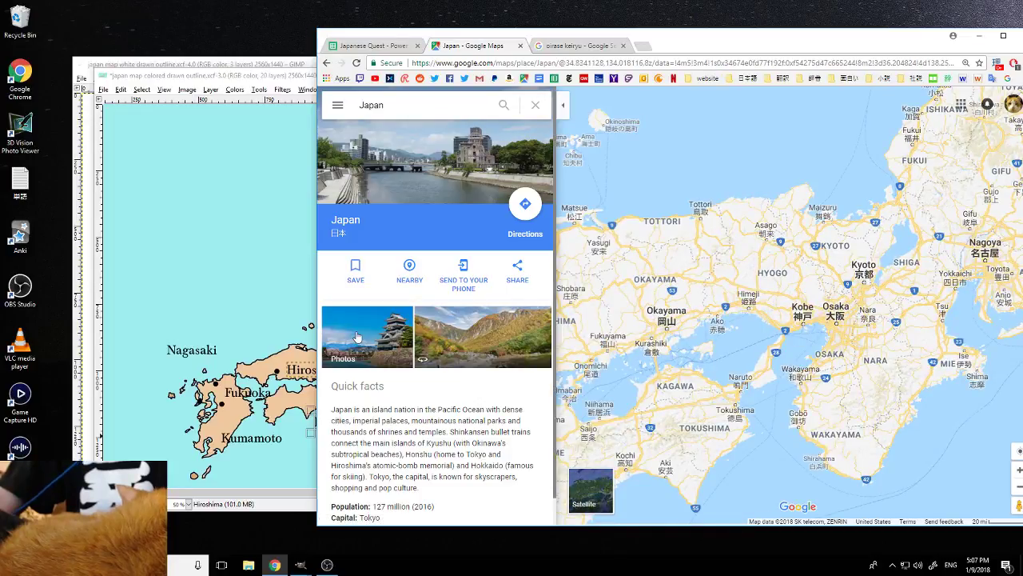
pyautogui.click(285, 321)
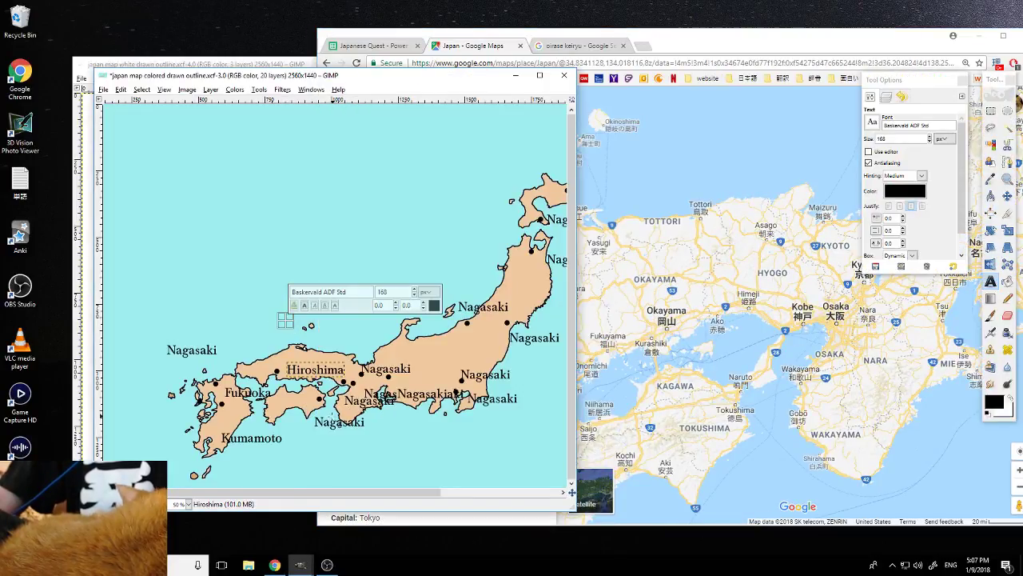
pyautogui.click(332, 419)
pyautogui.moveTo(324, 421); pyautogui.dragTo(364, 427)
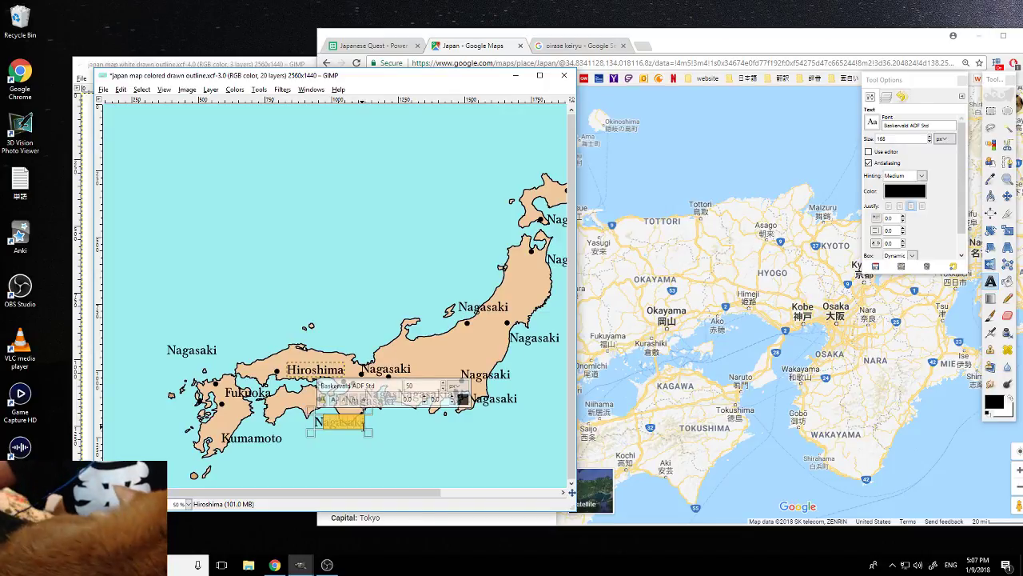
pyautogui.write('Tokushima')
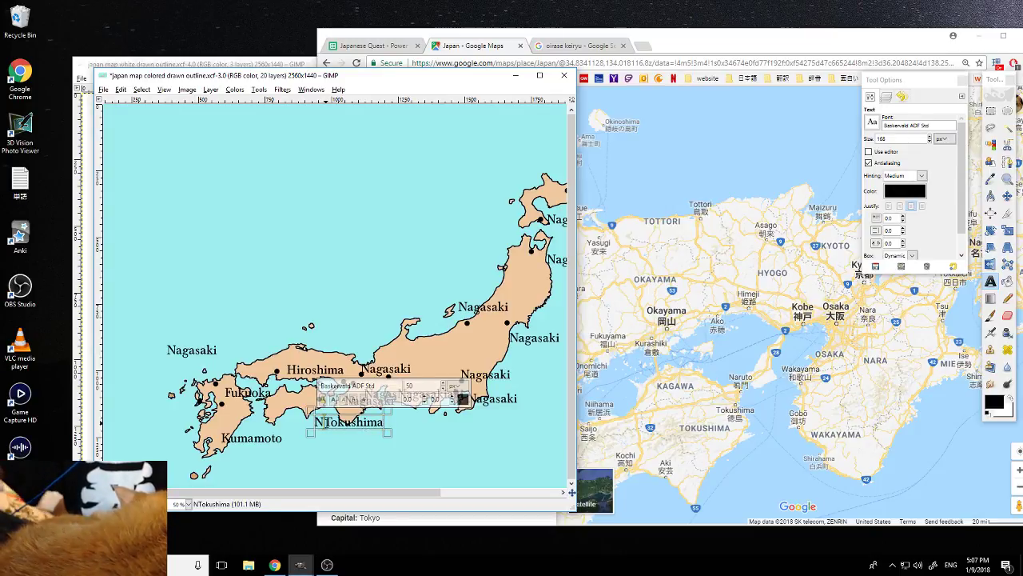
pyautogui.press('Home')
pyautogui.press('Delete')
# Move the "Nagasaki" label beside its dot on Kyushu's west coast, and the "Fukuoka" label just northwest of its dot in northern Kyushu
pyautogui.click(384, 358)
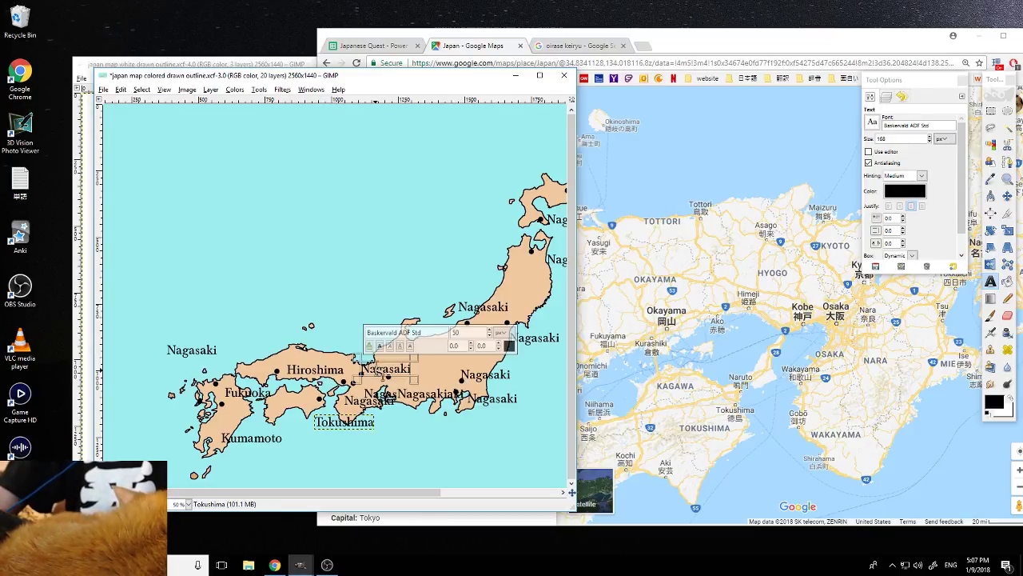
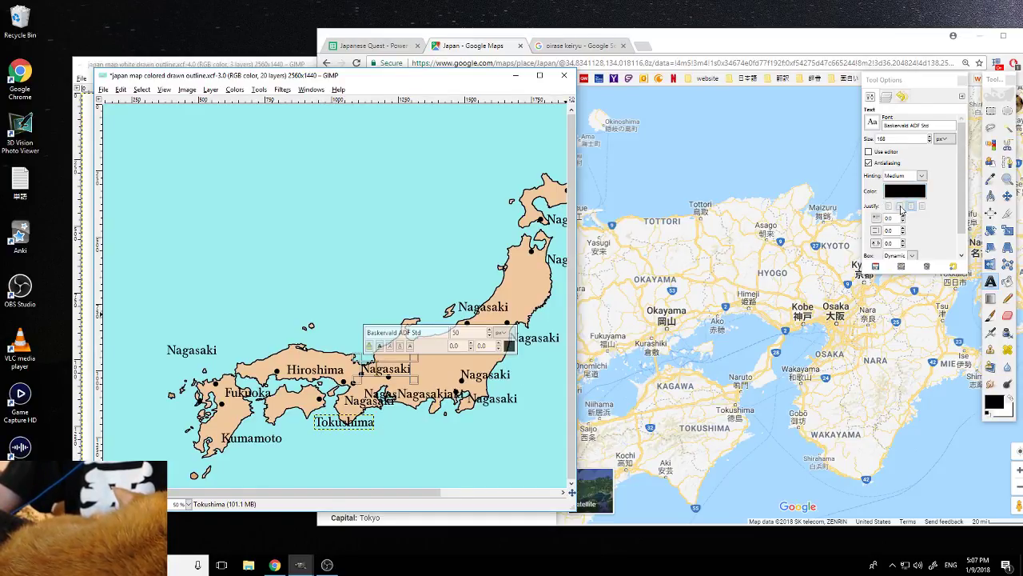
pyautogui.click(1006, 195)
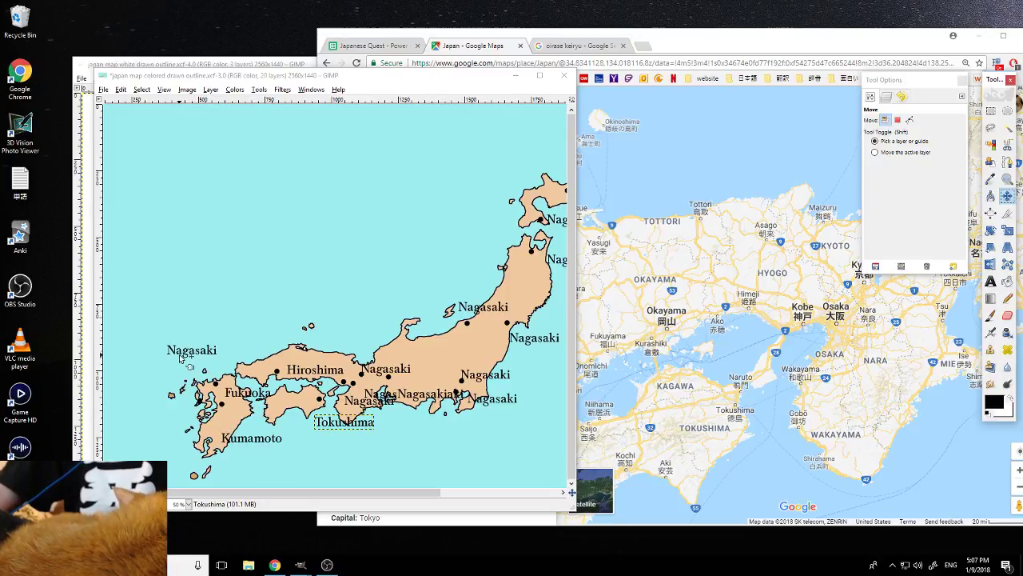
pyautogui.moveTo(194, 361); pyautogui.dragTo(163, 409)
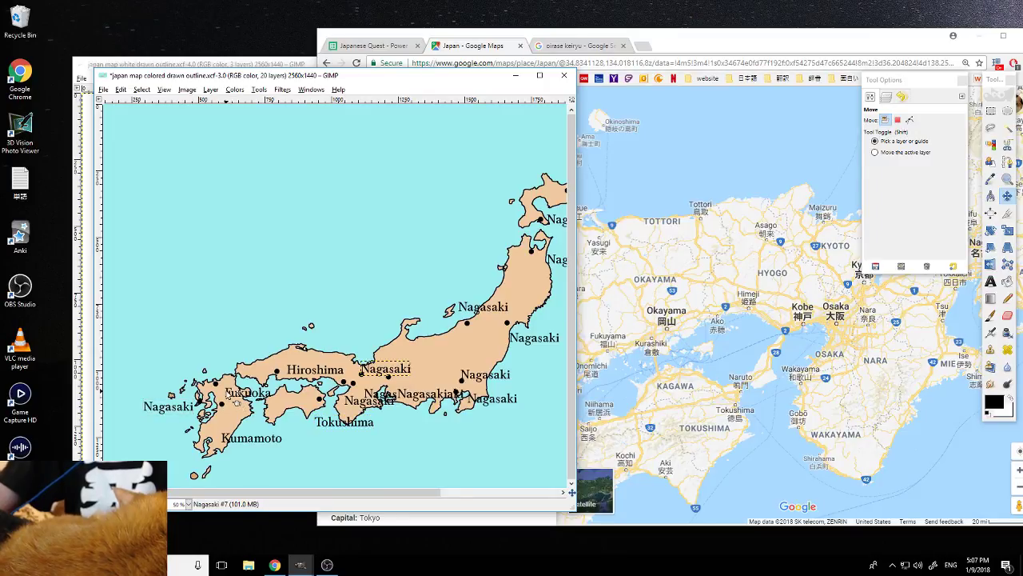
pyautogui.moveTo(229, 395); pyautogui.dragTo(167, 378)
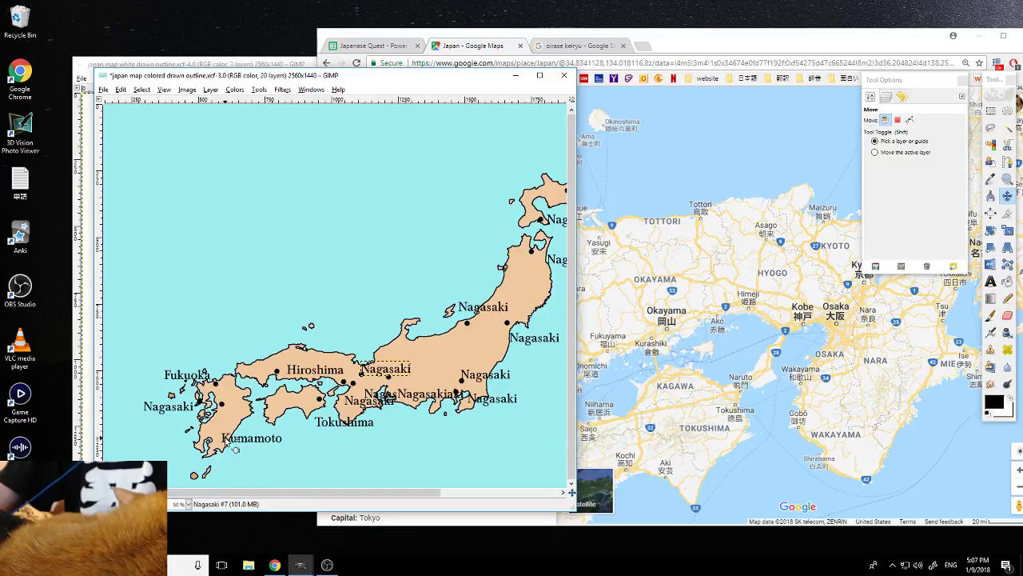
# Move the "Kumamoto", "Hiroshima" and "Tokushima" labels closer to their city dots
pyautogui.moveTo(233, 447); pyautogui.dragTo(240, 419)
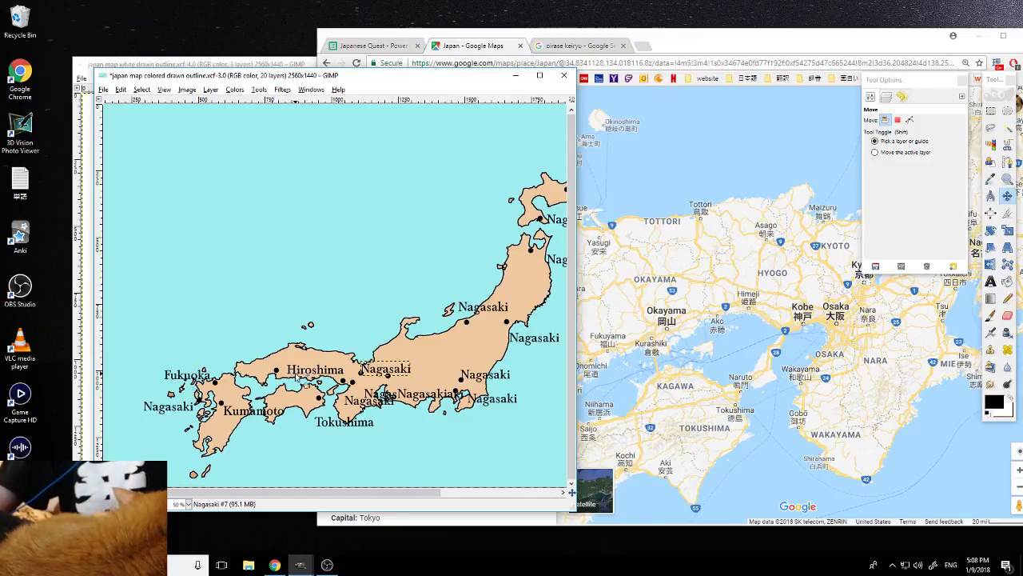
pyautogui.moveTo(293, 375); pyautogui.dragTo(285, 370)
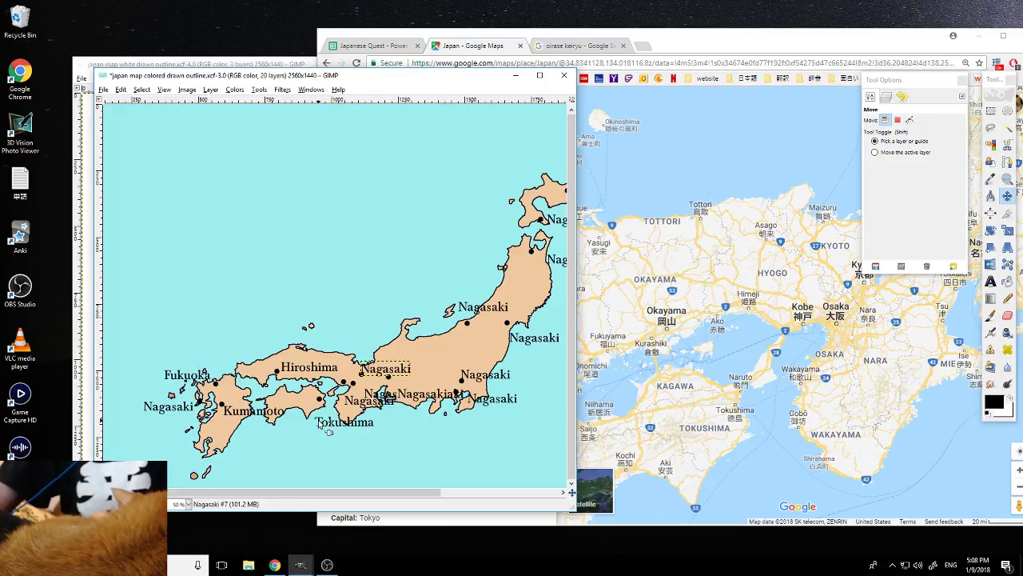
pyautogui.moveTo(328, 431)
pyautogui.mouseDown()
pyautogui.moveTo(322, 419)
pyautogui.moveTo(330, 425)
pyautogui.mouseUp()
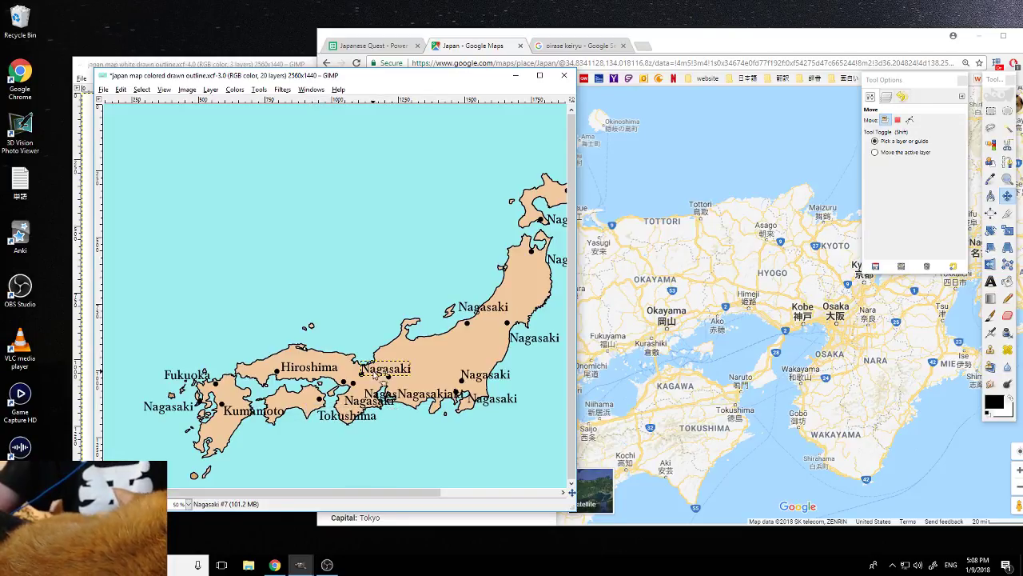
# Change the "Nagasaki" label on Honshu, east of Hiroshima and beside the inland dot, to "Kyoto", keeping its text formatting
pyautogui.click(990, 282)
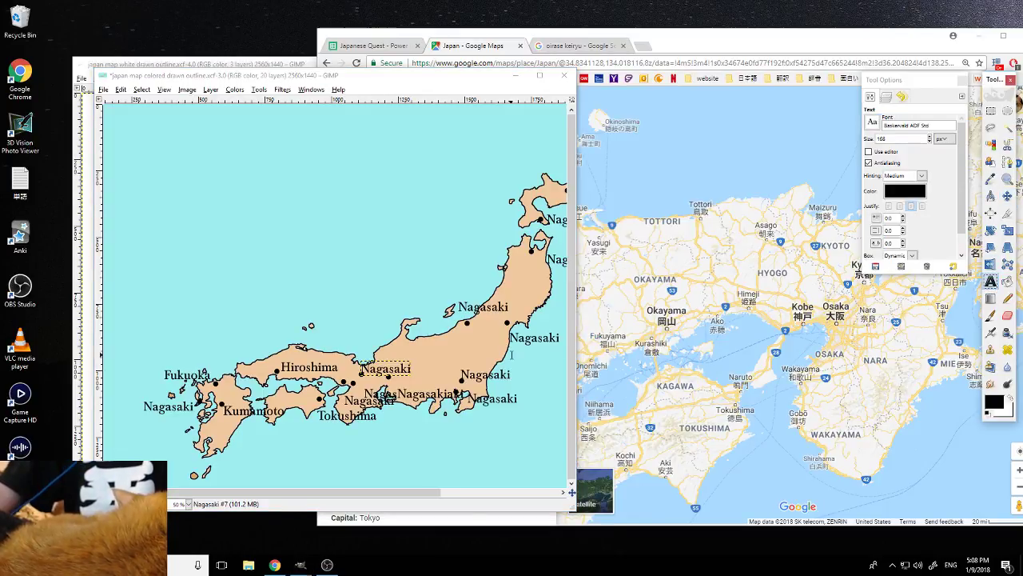
pyautogui.click(364, 360)
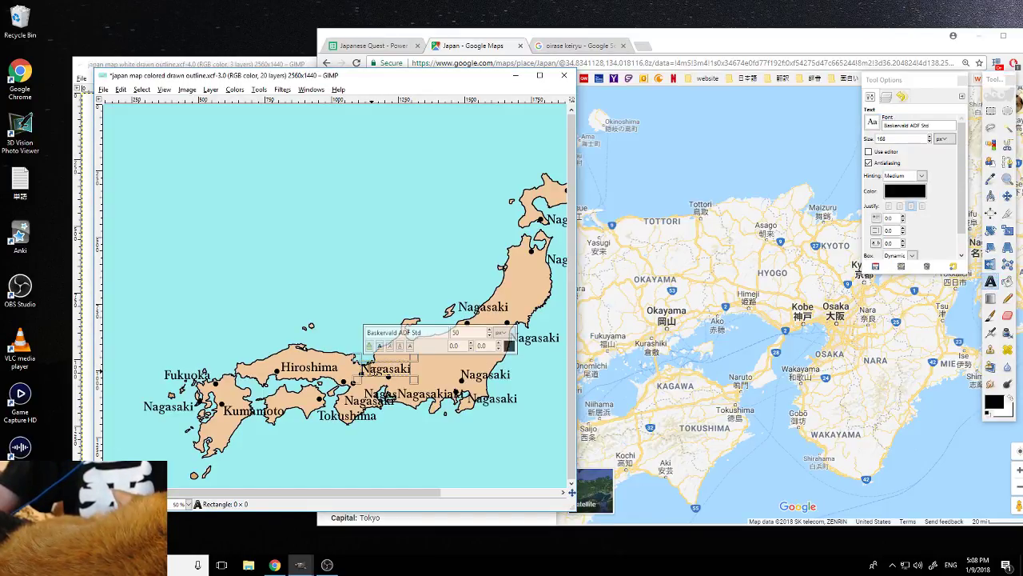
pyautogui.moveTo(366, 368); pyautogui.dragTo(409, 369)
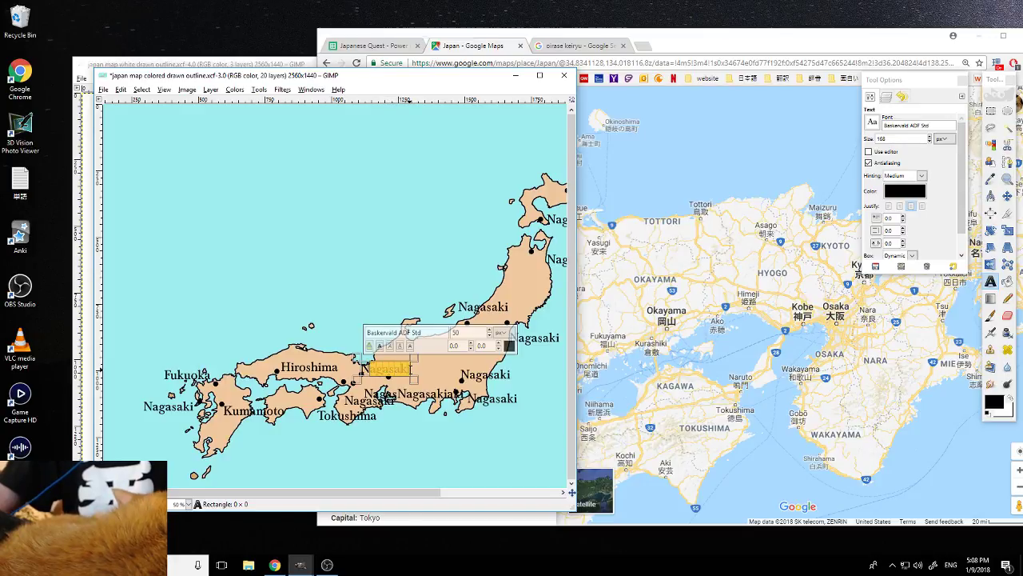
pyautogui.write('NK')
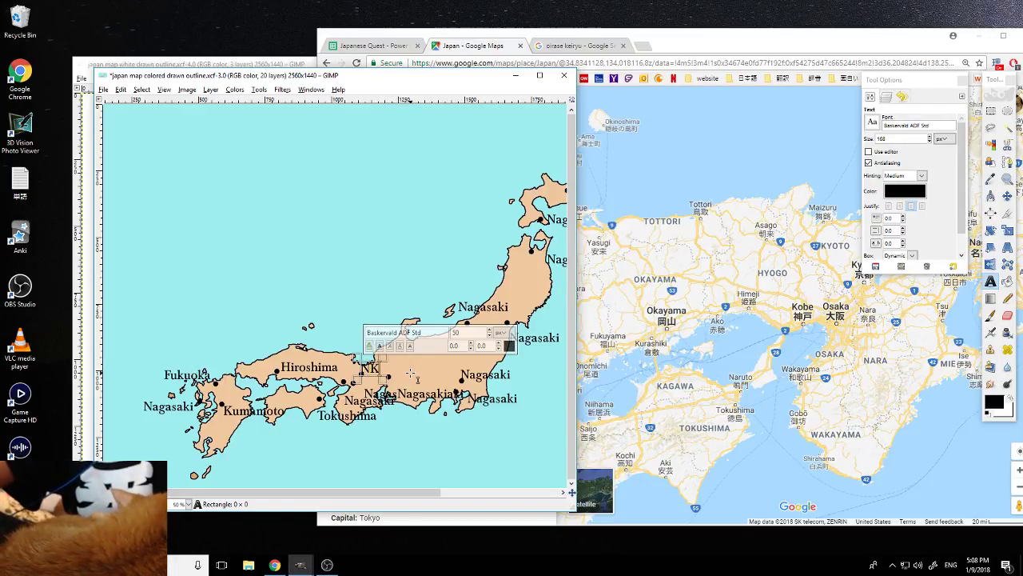
pyautogui.write('yok')
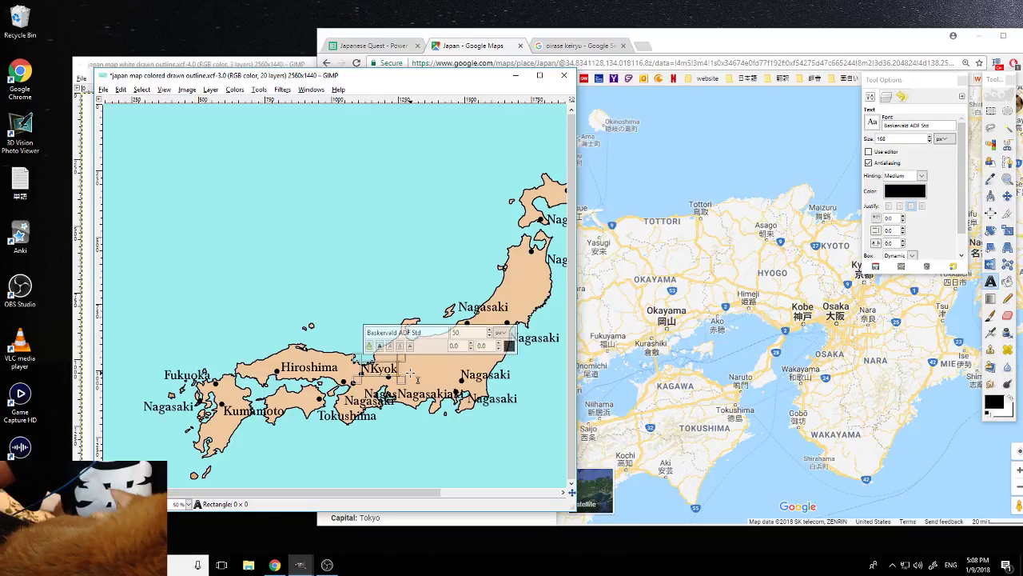
pyautogui.press('BackSpace')
pyautogui.write('to')
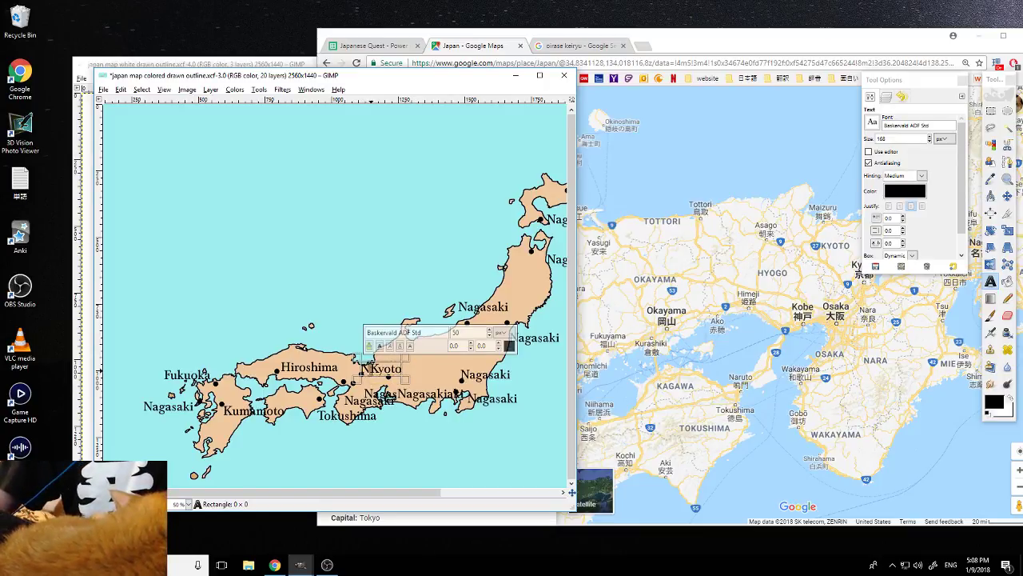
pyautogui.press('BackSpace')
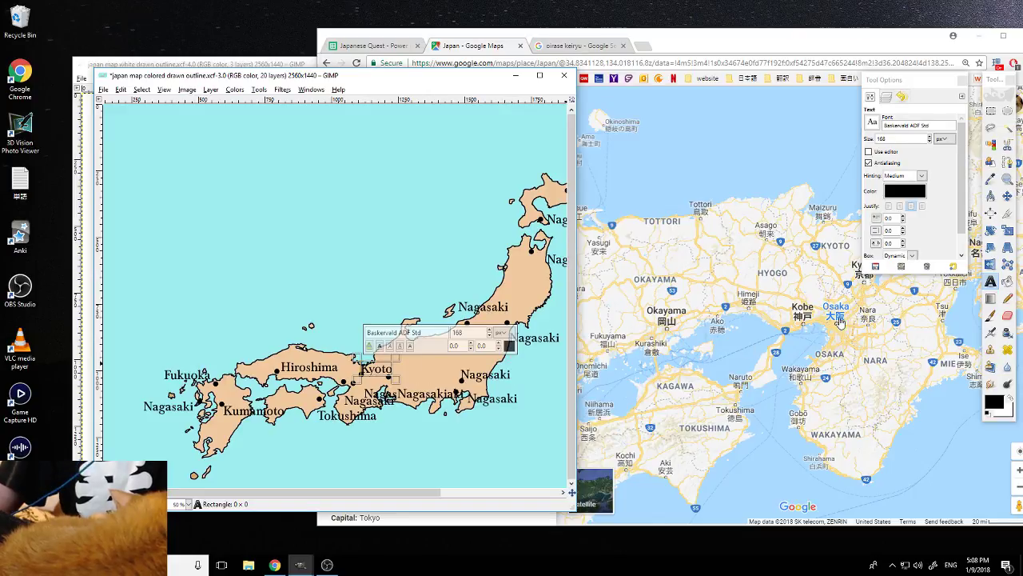
# Change the "Nagasaki" label directly below Kyoto, next to Tokushima, to read "Osaka", keeping its text formatting
pyautogui.click(358, 403)
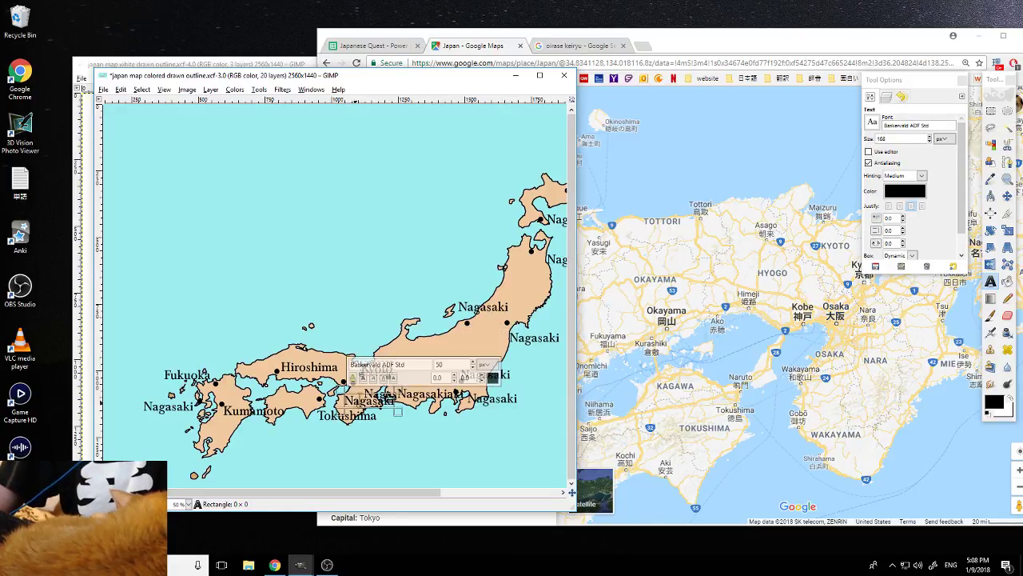
pyautogui.moveTo(356, 400); pyautogui.dragTo(392, 402)
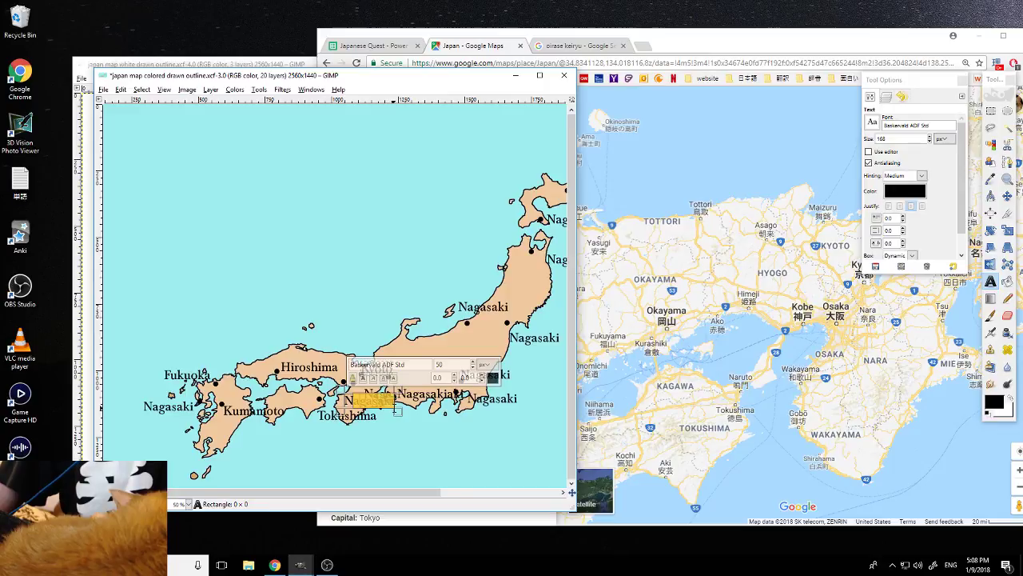
pyautogui.press('BackSpace')
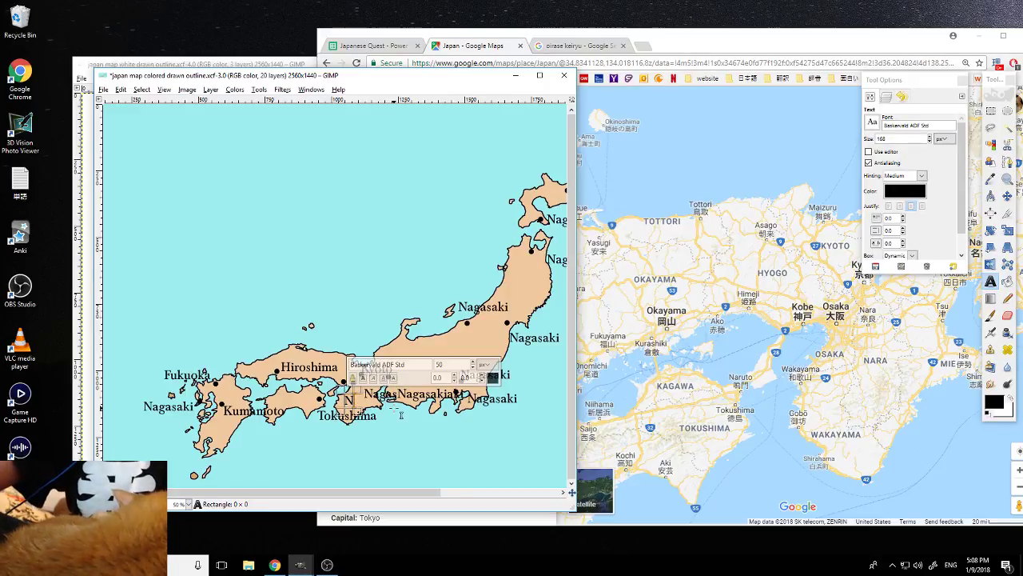
pyautogui.write('Osaka')
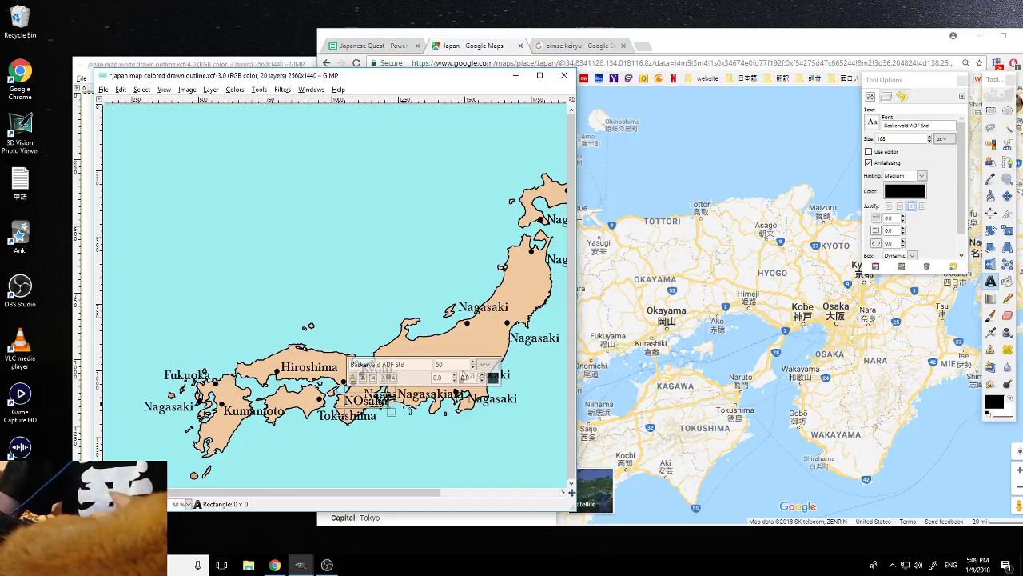
pyautogui.click(353, 399)
pyautogui.press('BackSpace')
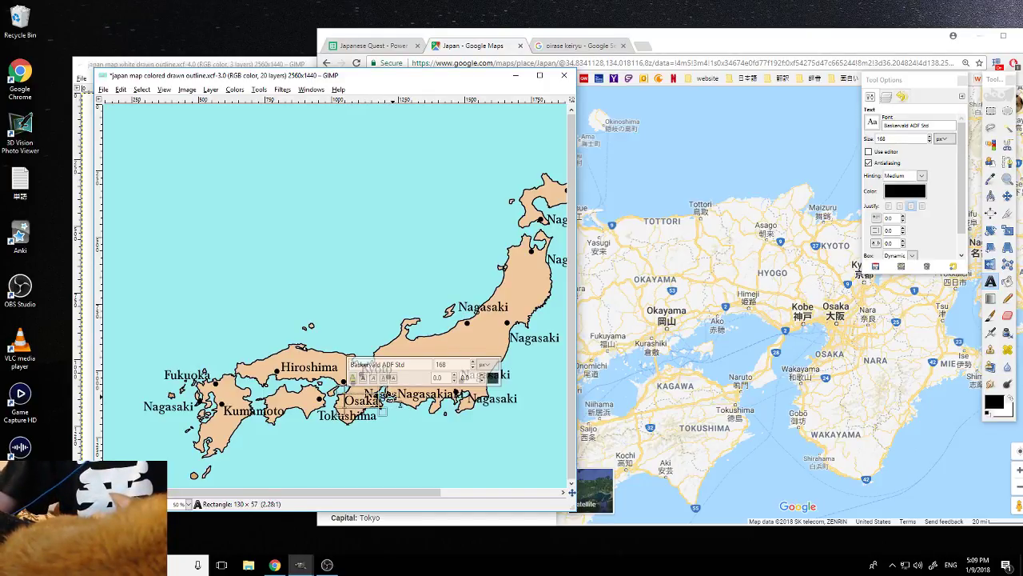
pyautogui.click(391, 401)
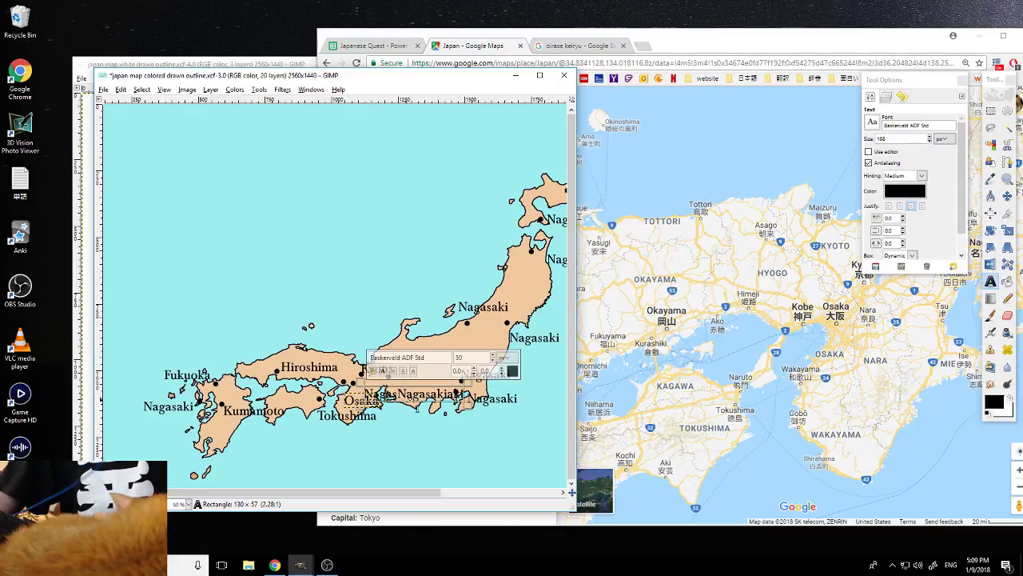
pyautogui.click(439, 399)
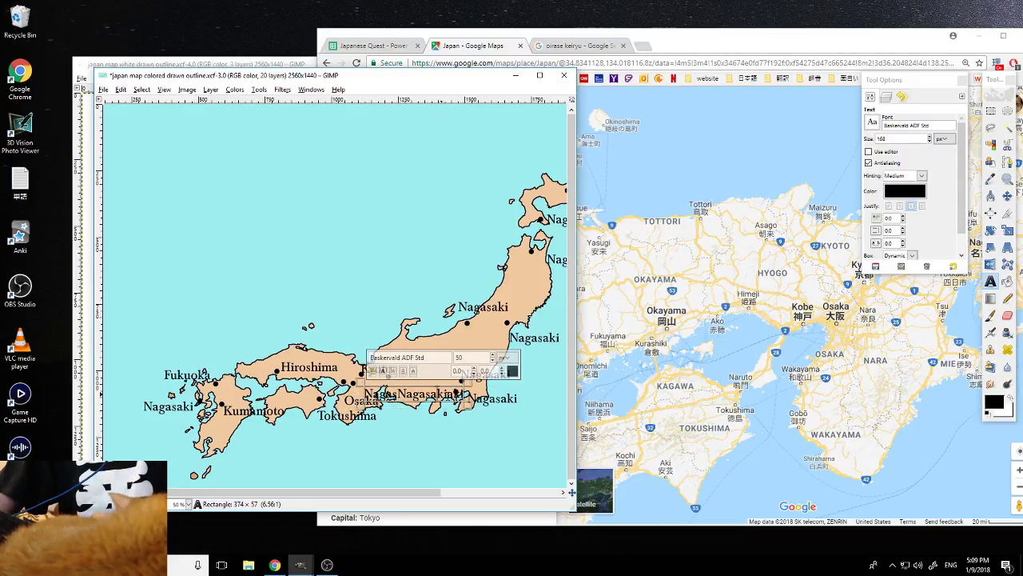
pyautogui.click(503, 400)
pyautogui.click(438, 399)
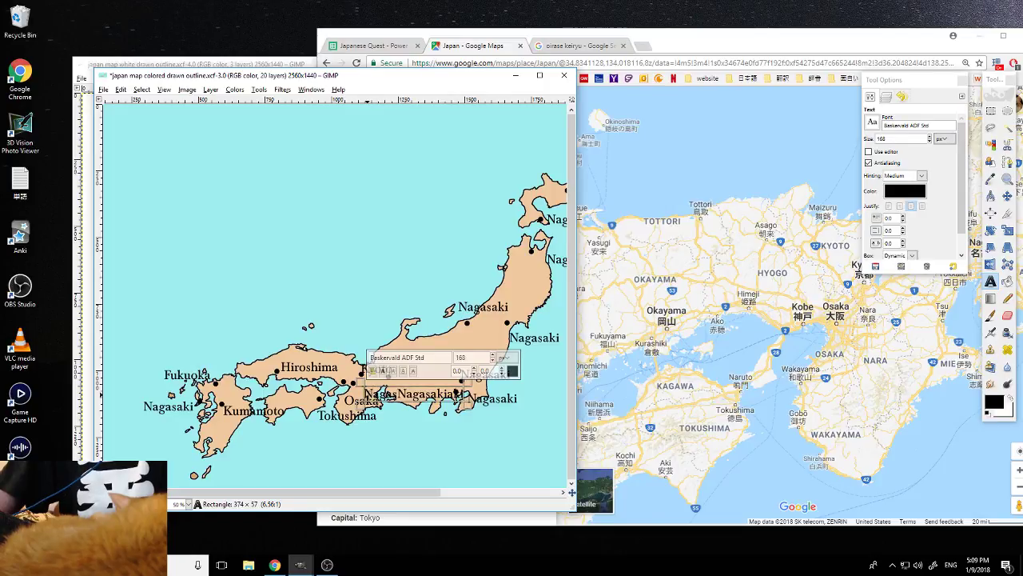
pyautogui.moveTo(363, 394); pyautogui.dragTo(450, 395)
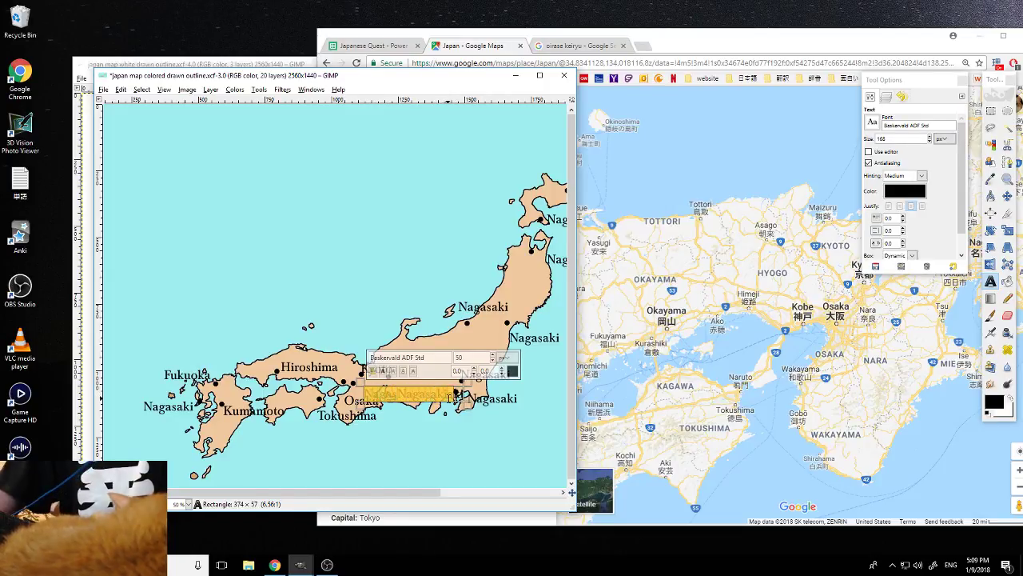
pyautogui.write('K')
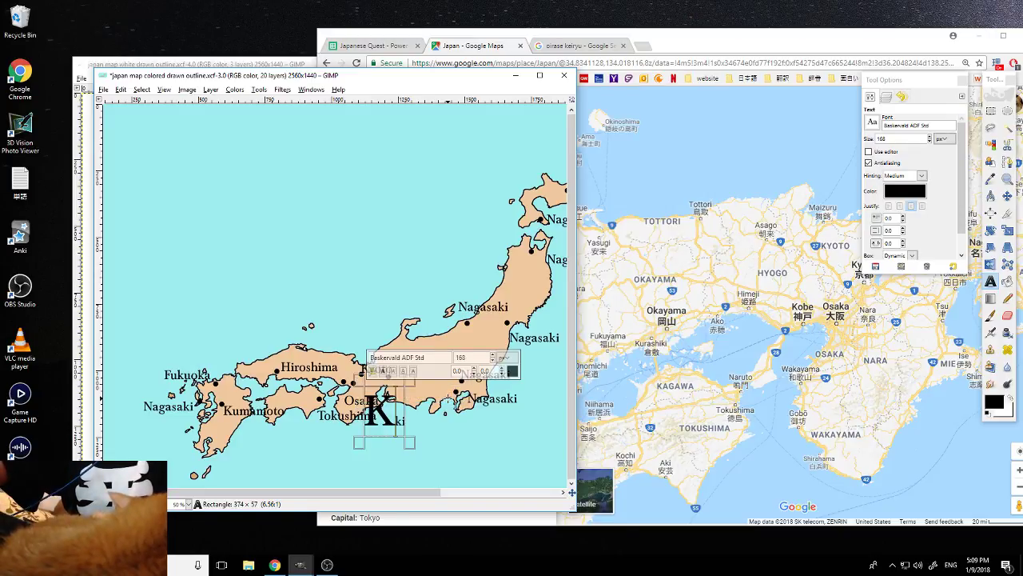
pyautogui.hotkey('ctrl', 'z')
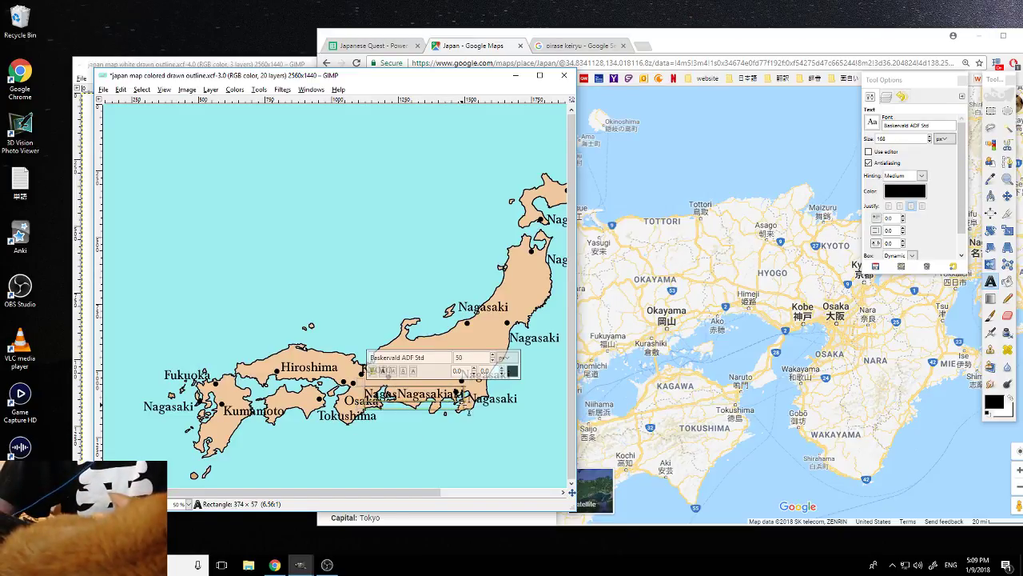
# Replace the doubled "NagasNagasakiaki" label next to Osaka with "Kobe", keeping its text formatting
pyautogui.moveTo(373, 394); pyautogui.dragTo(450, 395)
pyautogui.write('Kob')
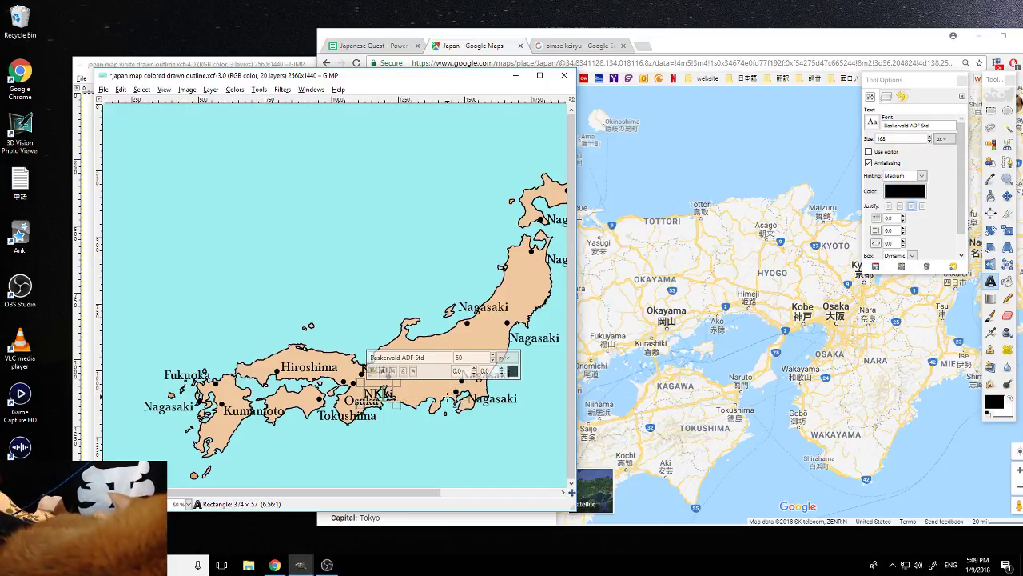
pyautogui.write('e')
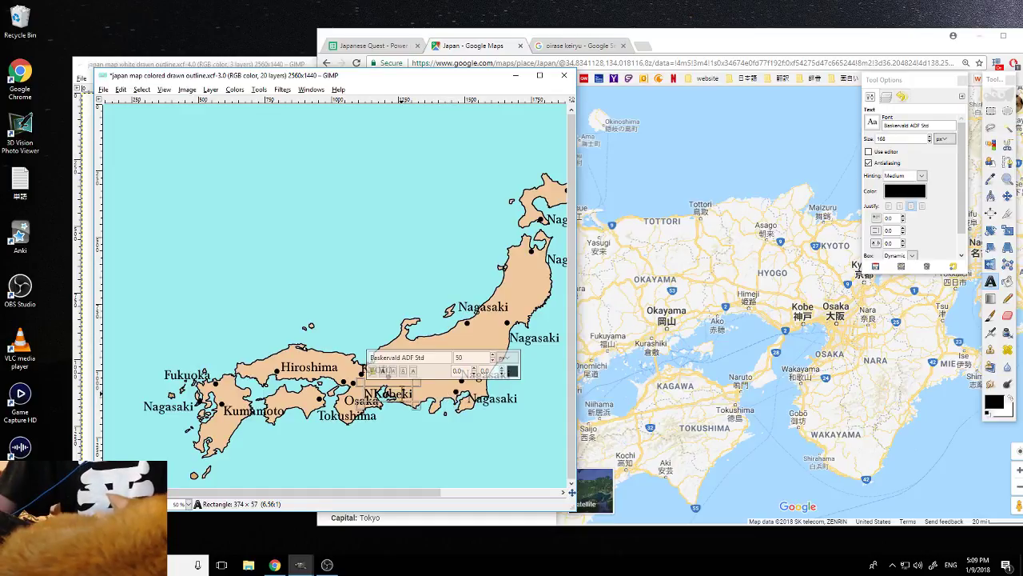
pyautogui.moveTo(415, 394); pyautogui.dragTo(421, 395)
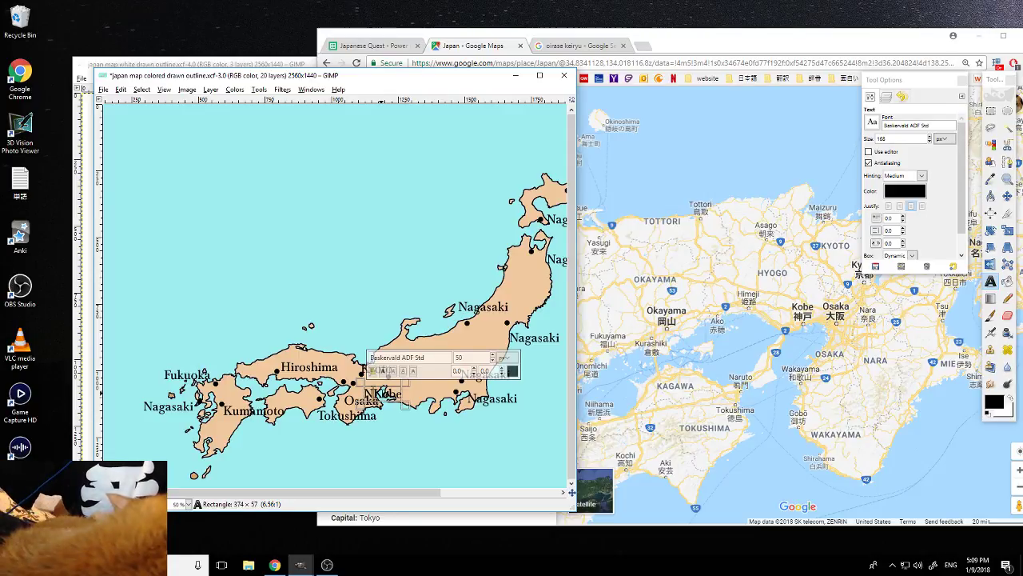
pyautogui.click(366, 393)
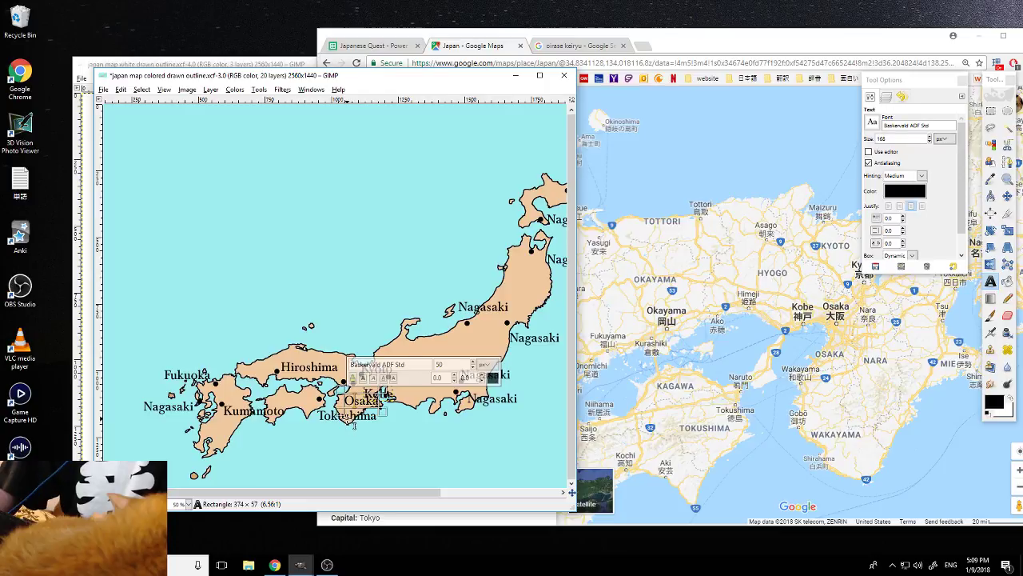
# Check the renamed text labels one by one across western Japan, from Tokushima and Hiroshima to Kumamoto, Fukuoka and Nagasaki
pyautogui.click(347, 417)
pyautogui.click(292, 367)
pyautogui.click(247, 410)
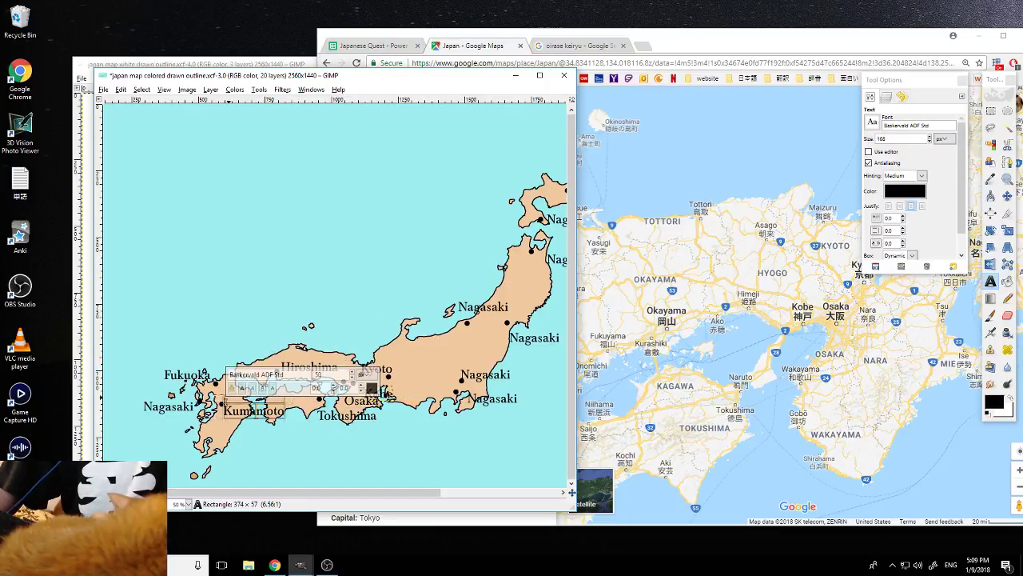
pyautogui.click(200, 372)
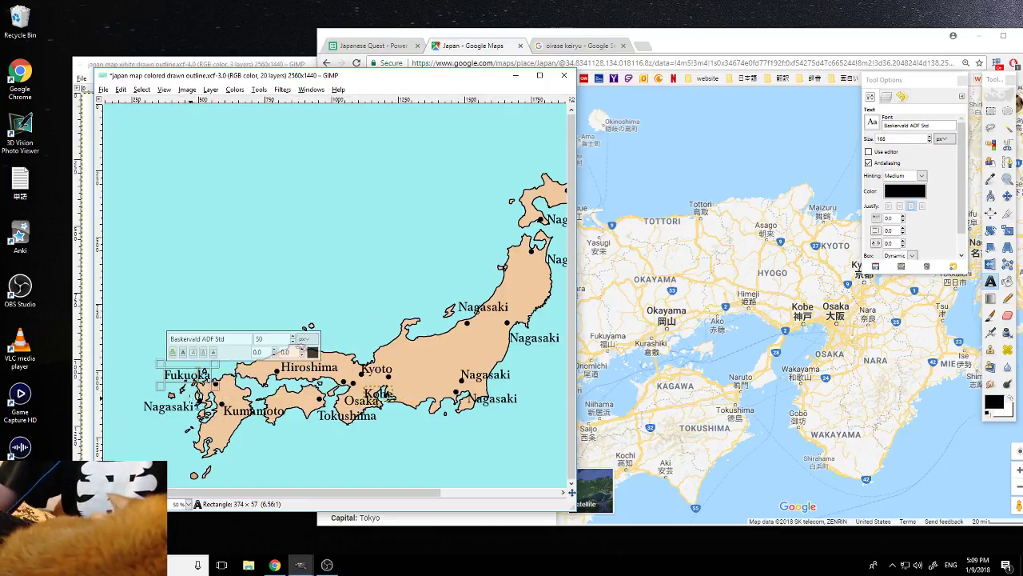
pyautogui.click(188, 408)
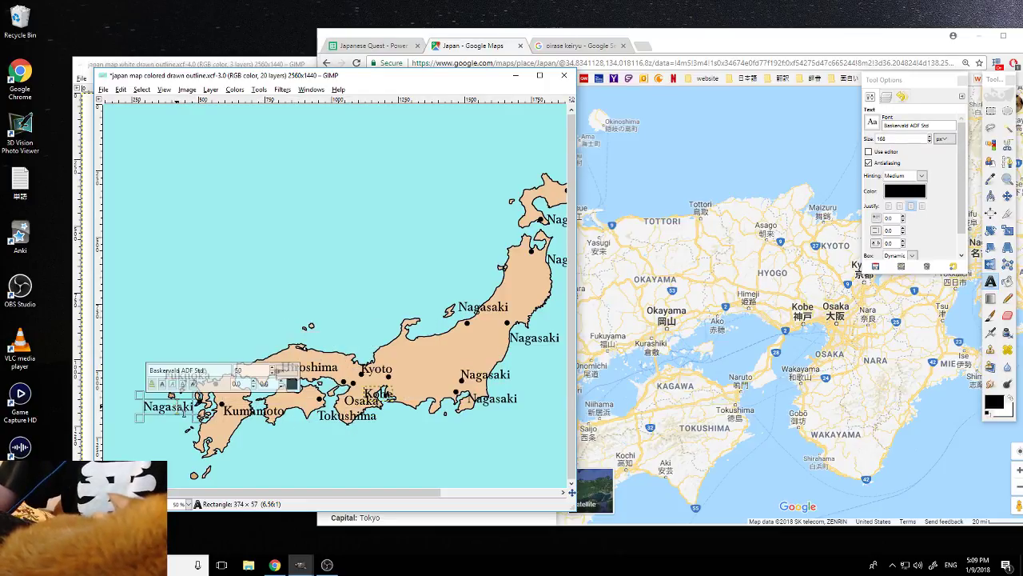
pyautogui.click(260, 414)
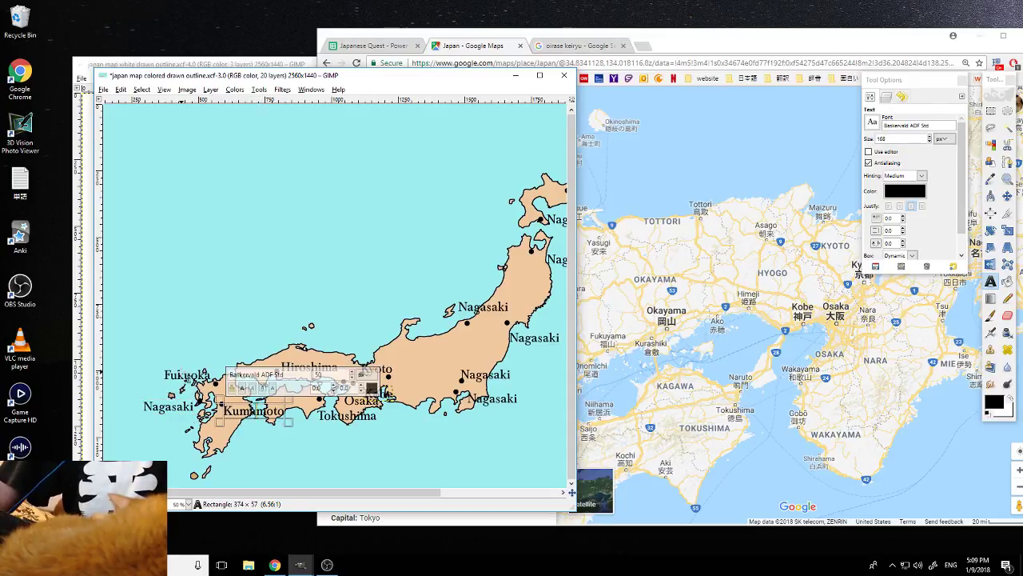
pyautogui.click(200, 373)
pyautogui.click(187, 408)
pyautogui.click(264, 412)
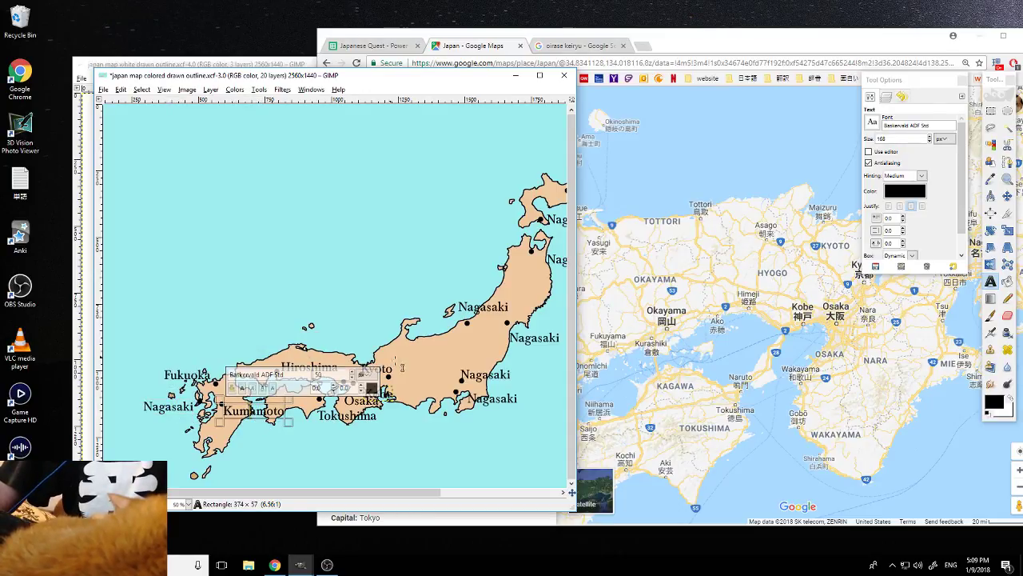
pyautogui.click(476, 376)
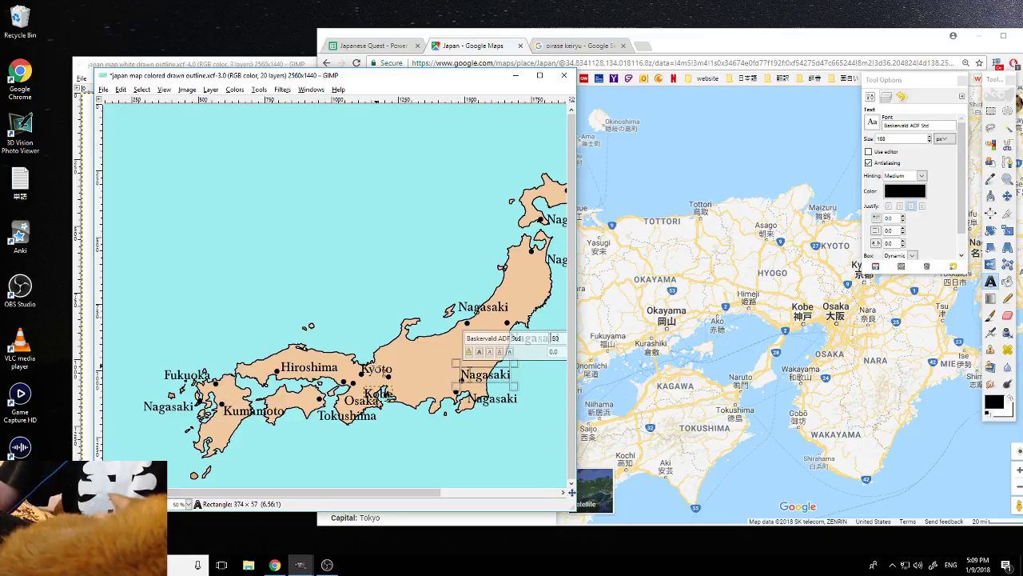
pyautogui.click(376, 369)
pyautogui.click(308, 367)
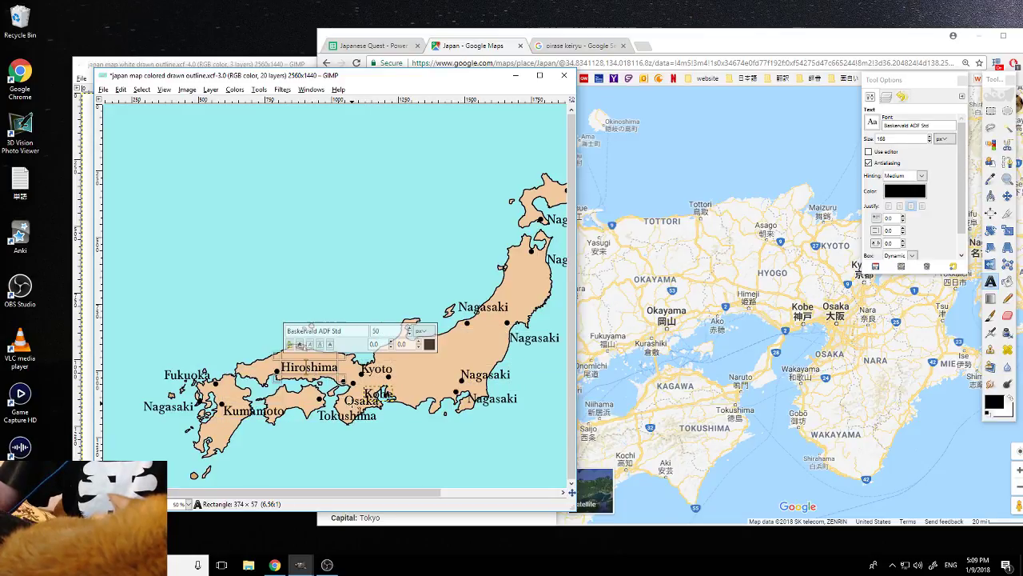
pyautogui.click(376, 369)
pyautogui.click(309, 370)
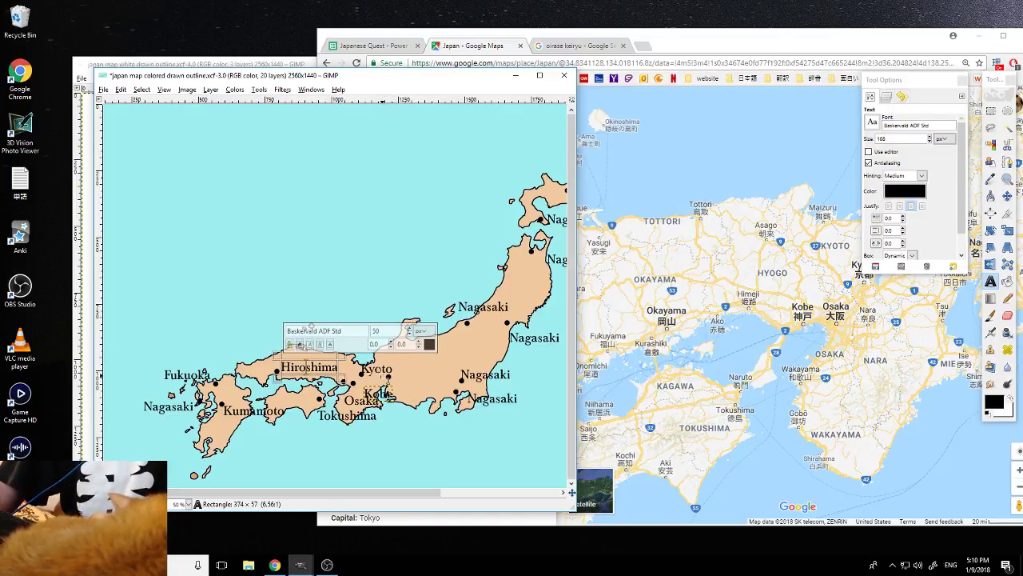
pyautogui.click(379, 371)
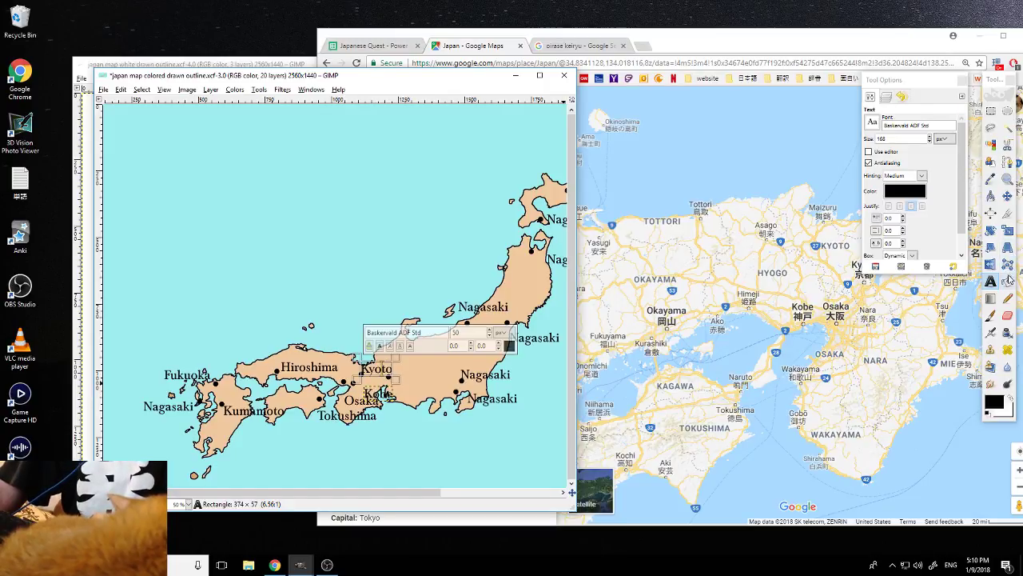
# Move the "Kyoto", "Osaka" and "Kobe" labels so each sits beside its own dot without overlapping the others
pyautogui.click(1007, 197)
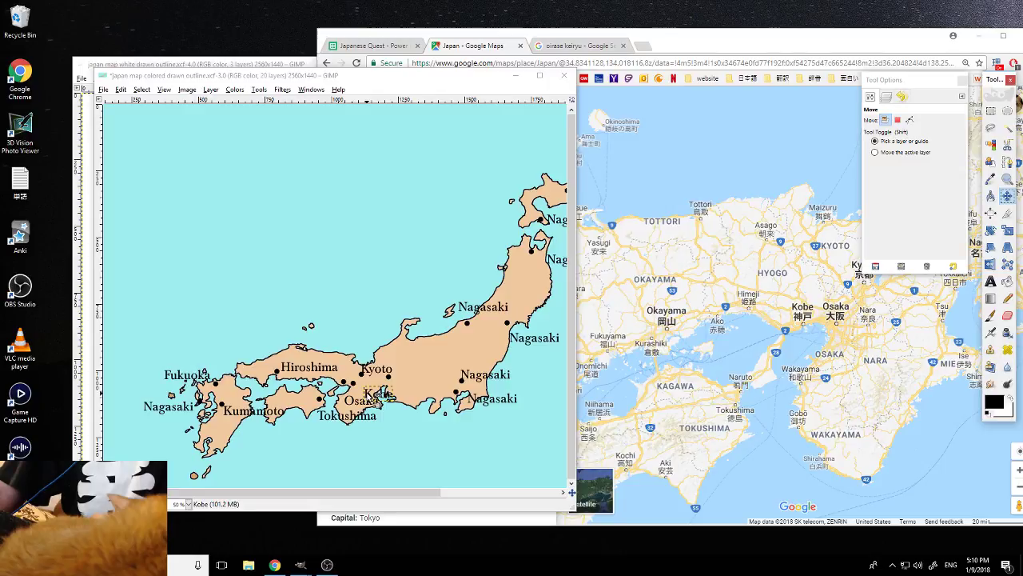
pyautogui.moveTo(381, 394); pyautogui.dragTo(373, 374)
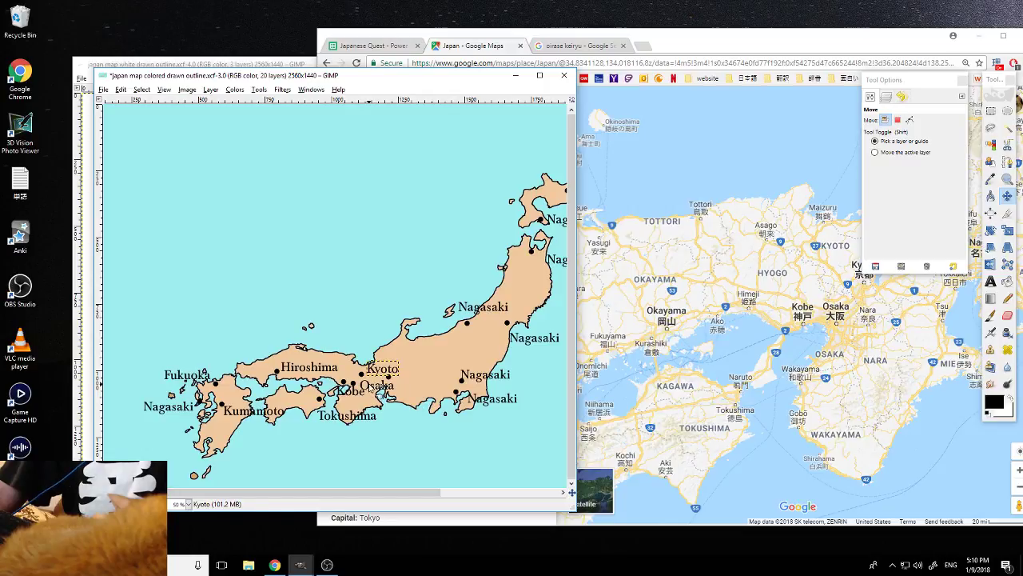
pyautogui.moveTo(373, 375); pyautogui.dragTo(374, 375)
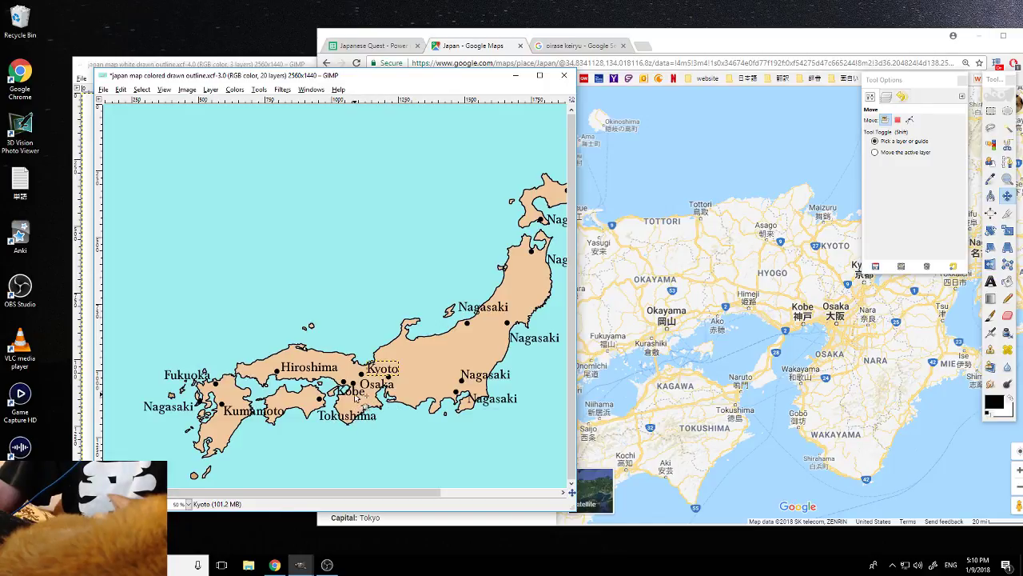
pyautogui.moveTo(355, 394); pyautogui.dragTo(358, 397)
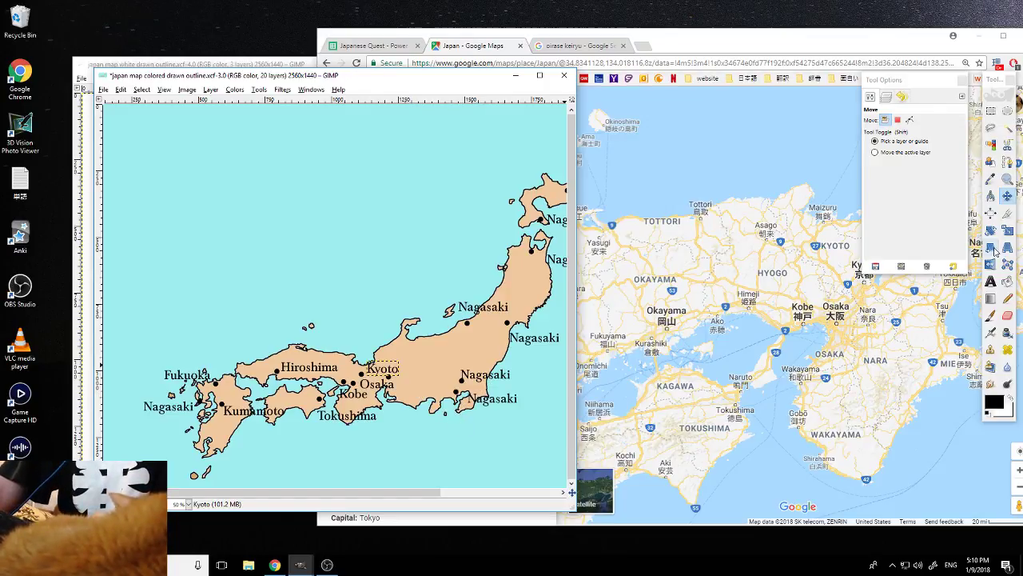
# Copy the "Nagasaki" text near Tokyo Bay into a new label just east of the unlabelled dot beside Kyoto and change it to "Nagoya"
pyautogui.click(991, 283)
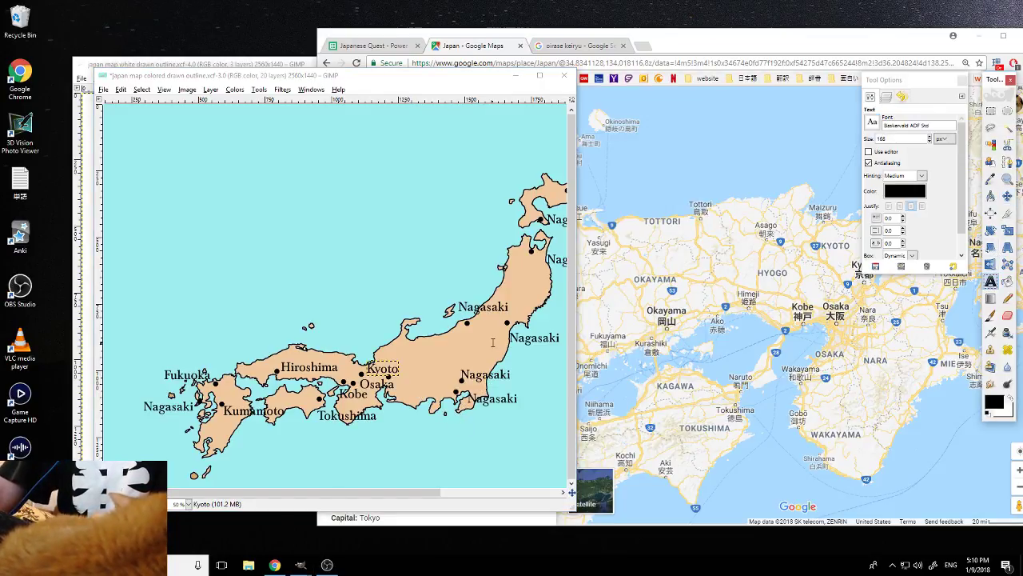
pyautogui.click(483, 366)
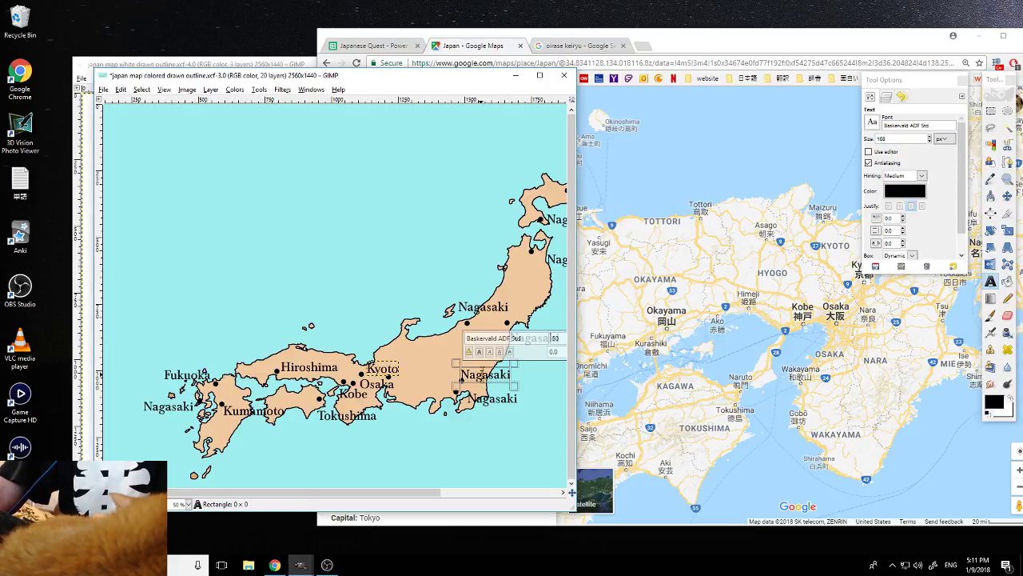
pyautogui.moveTo(460, 374); pyautogui.dragTo(511, 375)
pyautogui.hotkey('ctrl', 'c')
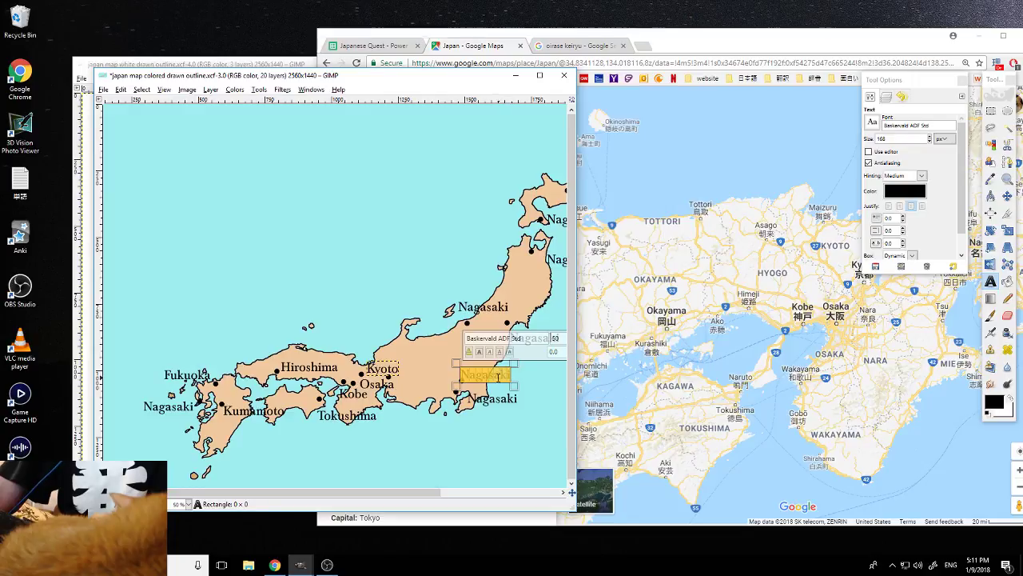
pyautogui.click(405, 380)
pyautogui.hotkey('ctrl', 'v')
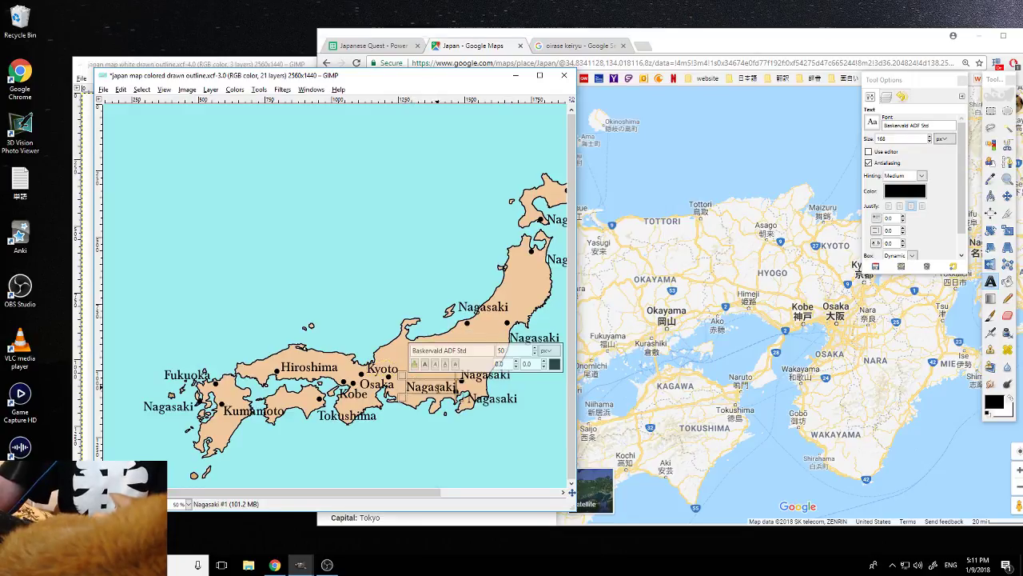
pyautogui.moveTo(427, 387); pyautogui.dragTo(455, 389)
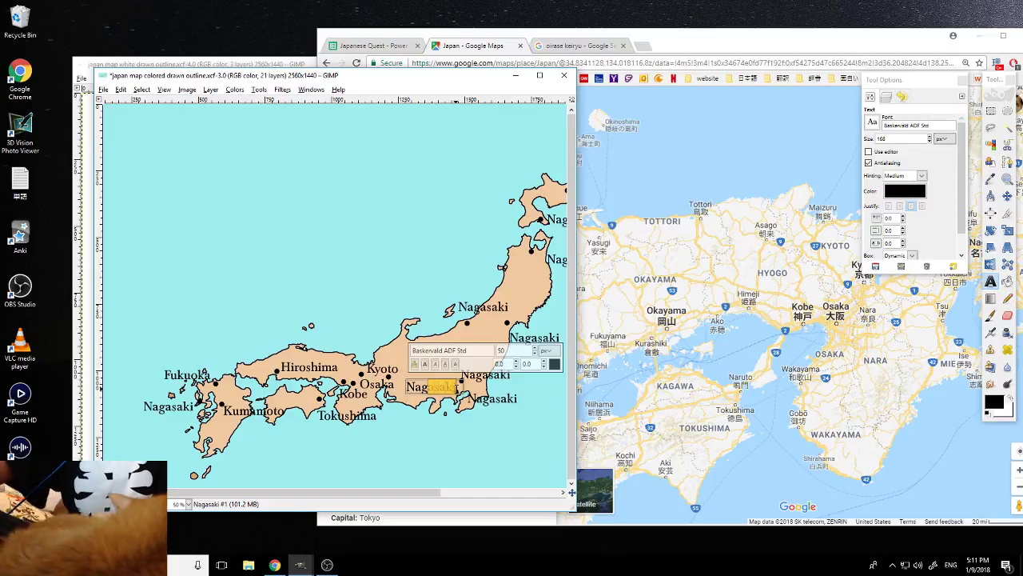
pyautogui.write('o')
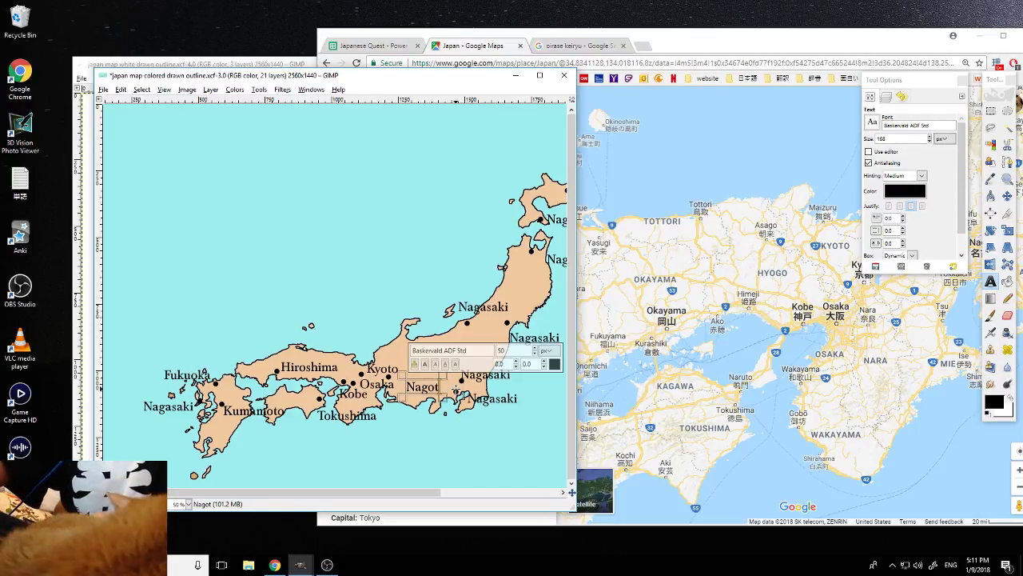
pyautogui.write('ya')
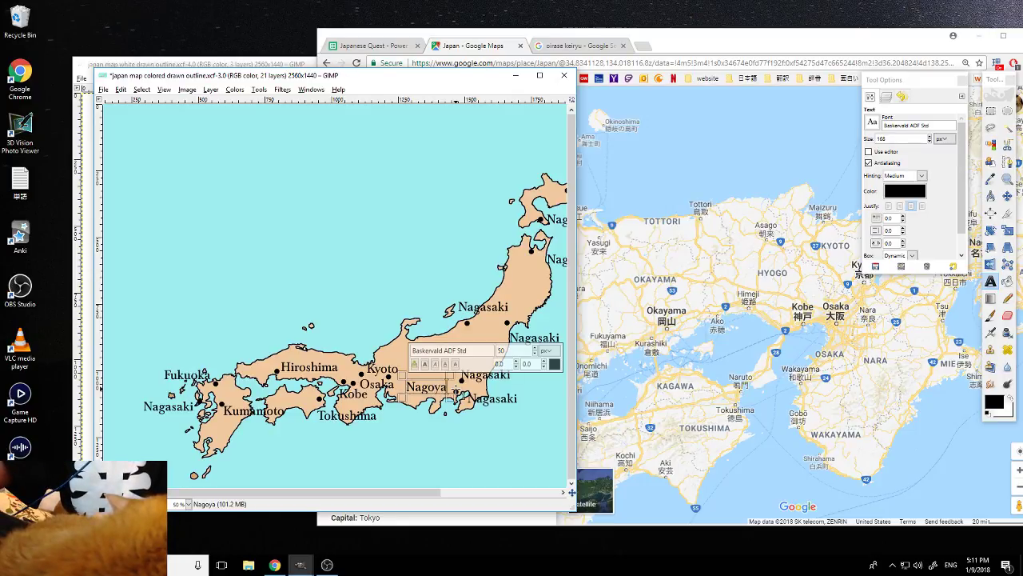
# Consult Google Maps around Nagoya and Tokyo, and in GIMP change the lower "Nagasaki" label at Tokyo Bay to "Yokohama", keeping its text formatting
pyautogui.click(772, 296)
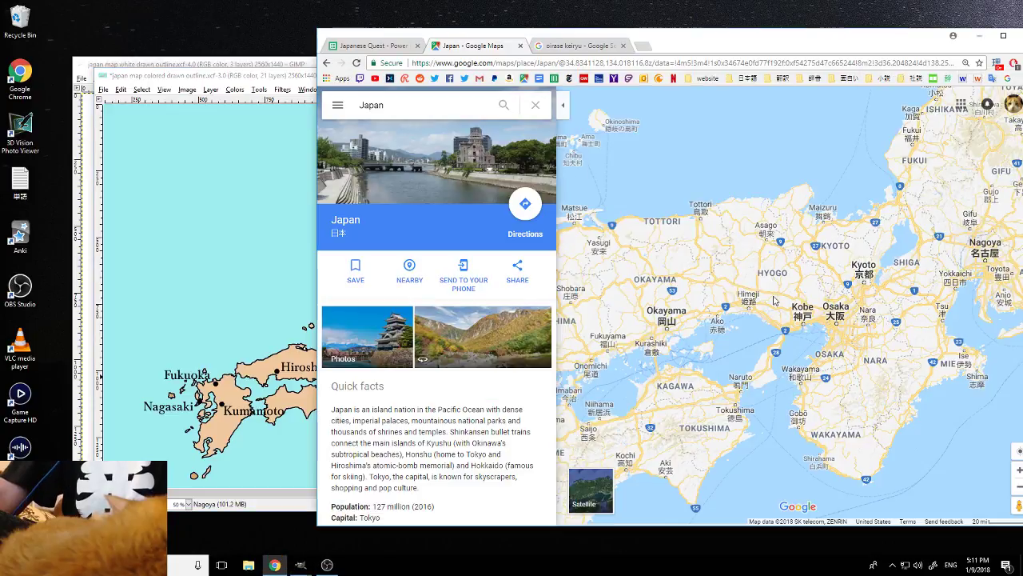
pyautogui.moveTo(896, 284); pyautogui.dragTo(611, 336)
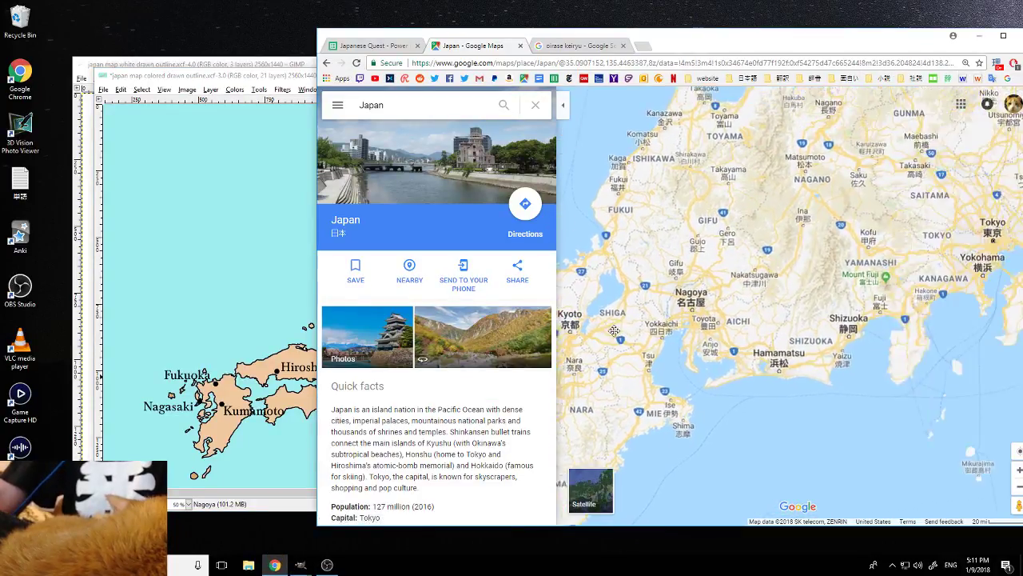
pyautogui.click(298, 82)
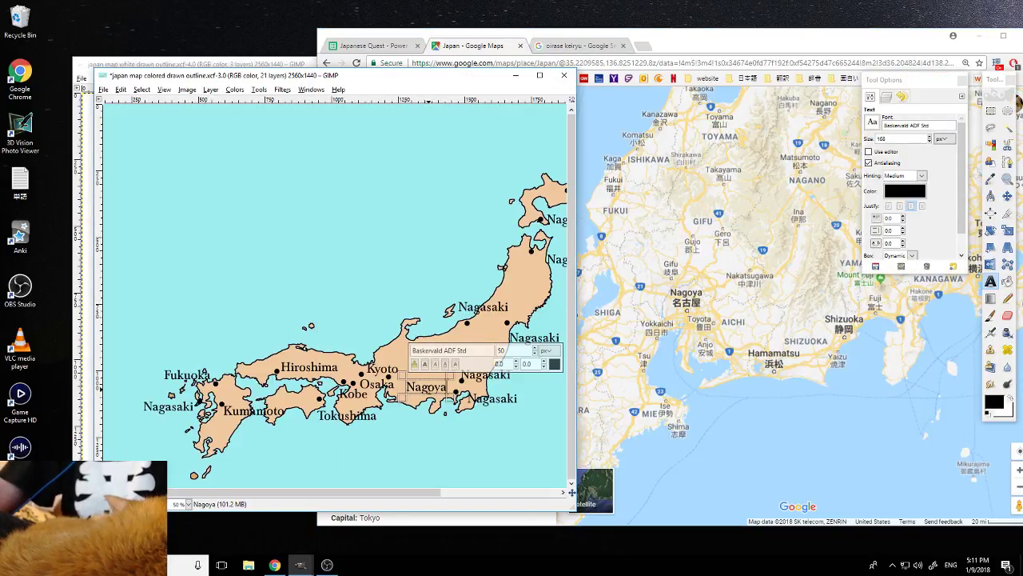
pyautogui.click(489, 400)
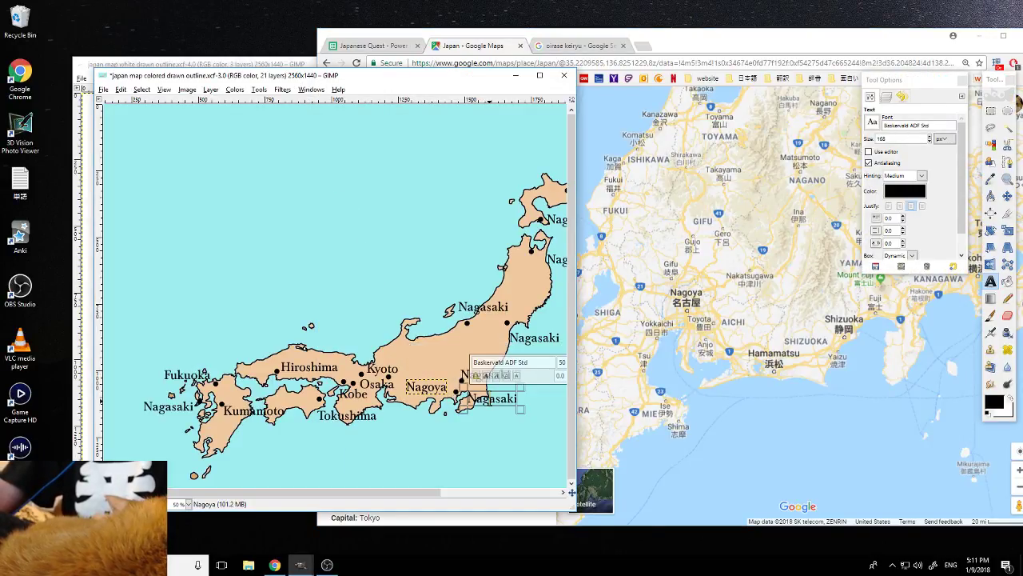
pyautogui.moveTo(477, 402); pyautogui.dragTo(508, 401)
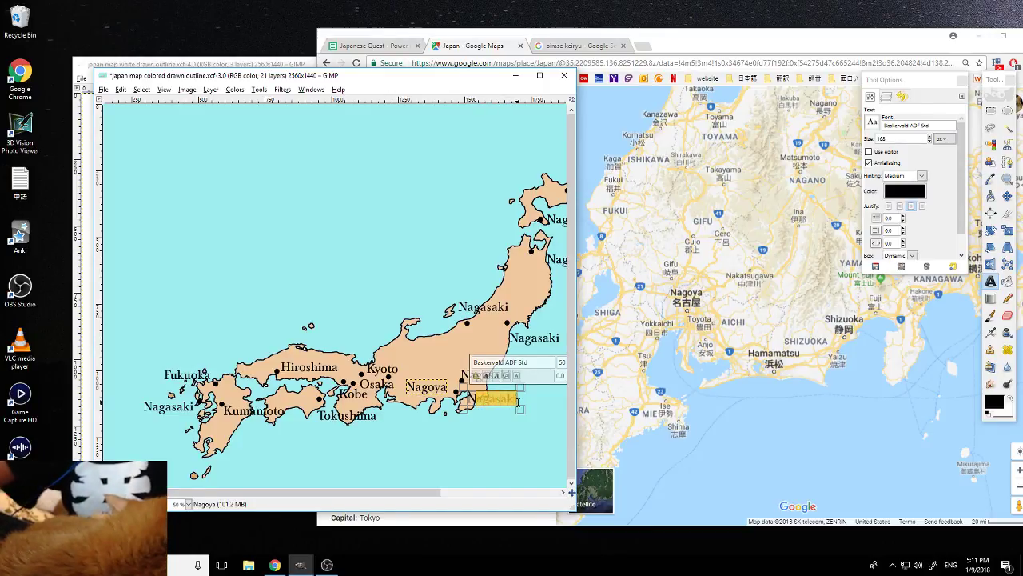
pyautogui.write('Yoko')
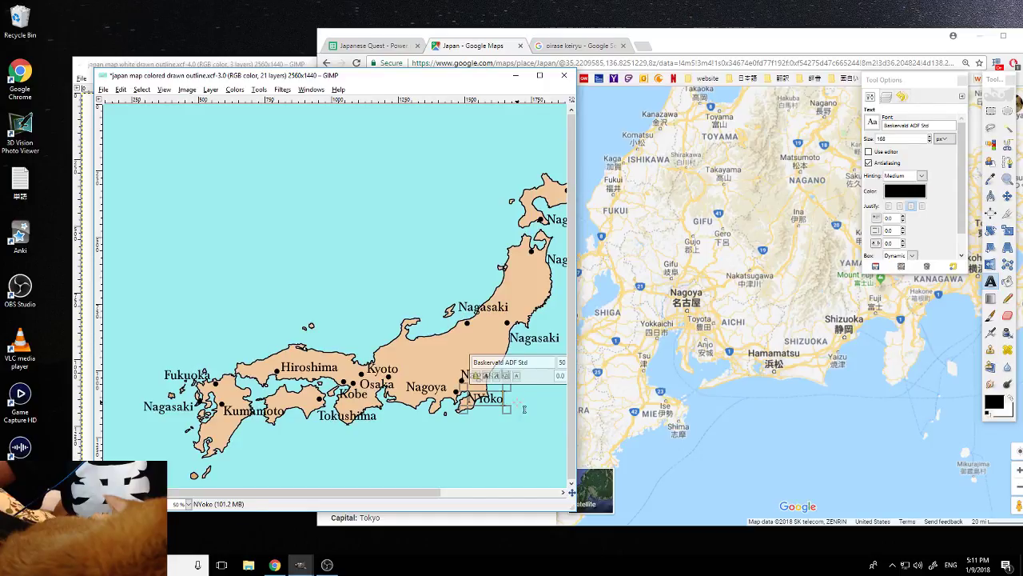
pyautogui.write('hama')
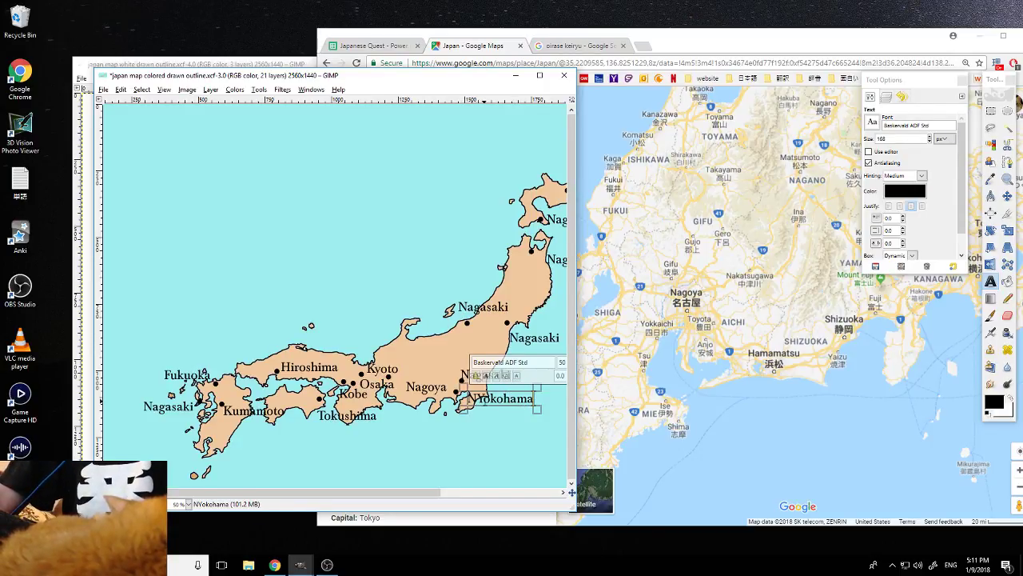
pyautogui.press('Home')
pyautogui.press('Delete')
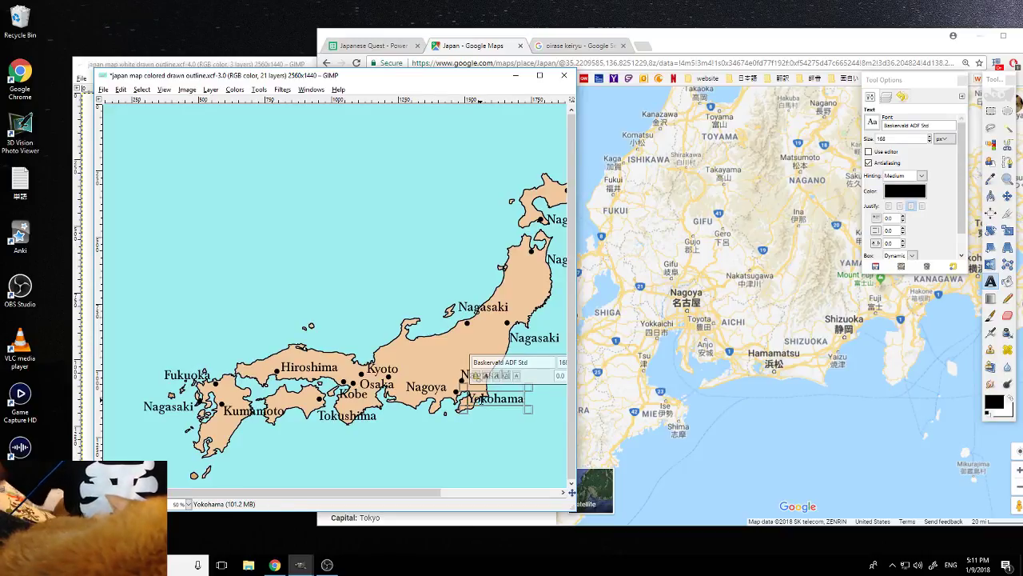
# Change the "Nagasaki" label directly above Yokohama to "Tokyo", keeping its text formatting
pyautogui.click(462, 371)
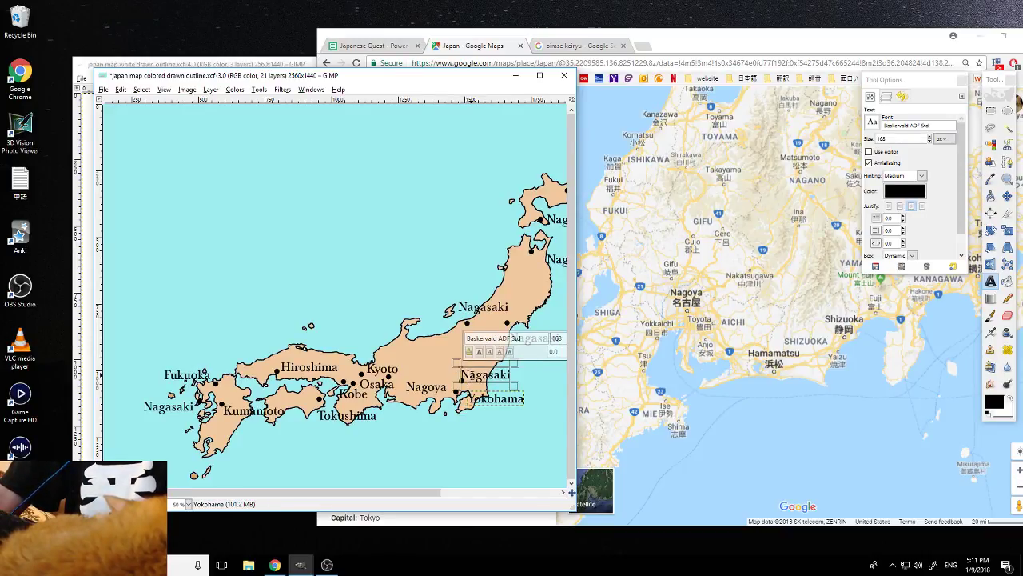
pyautogui.moveTo(467, 374); pyautogui.dragTo(502, 375)
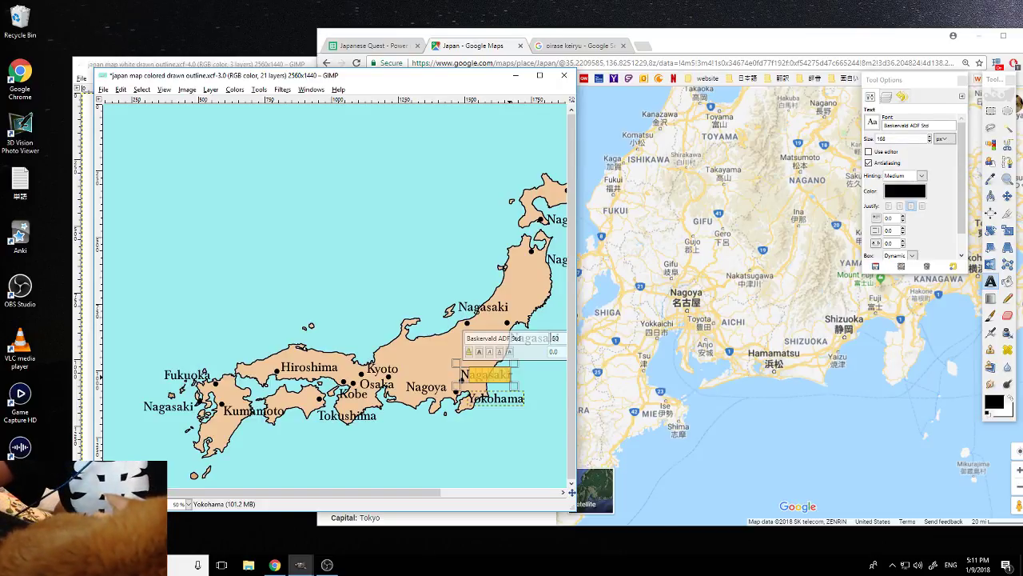
pyautogui.press('BackSpace')
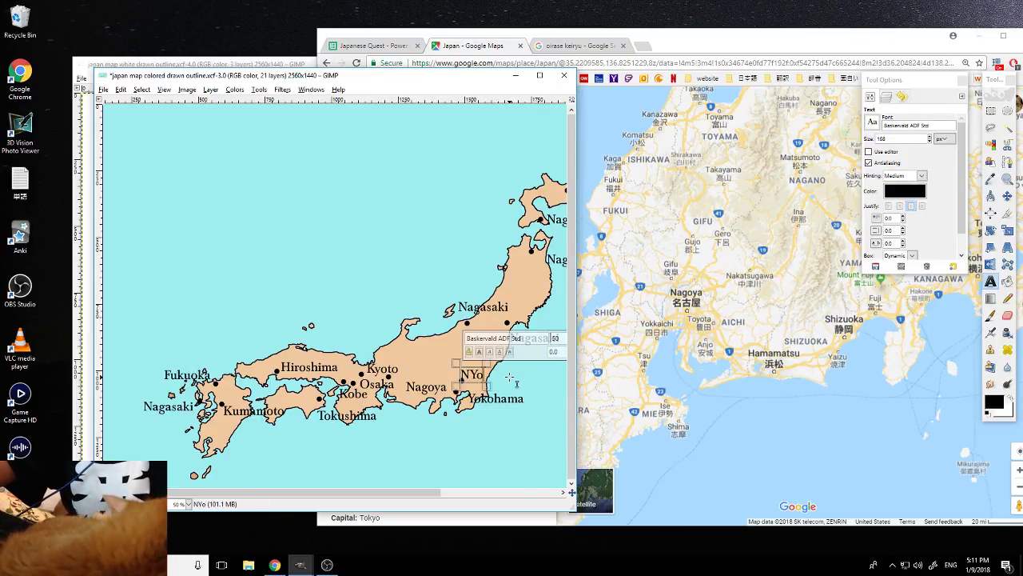
pyautogui.write('Tok')
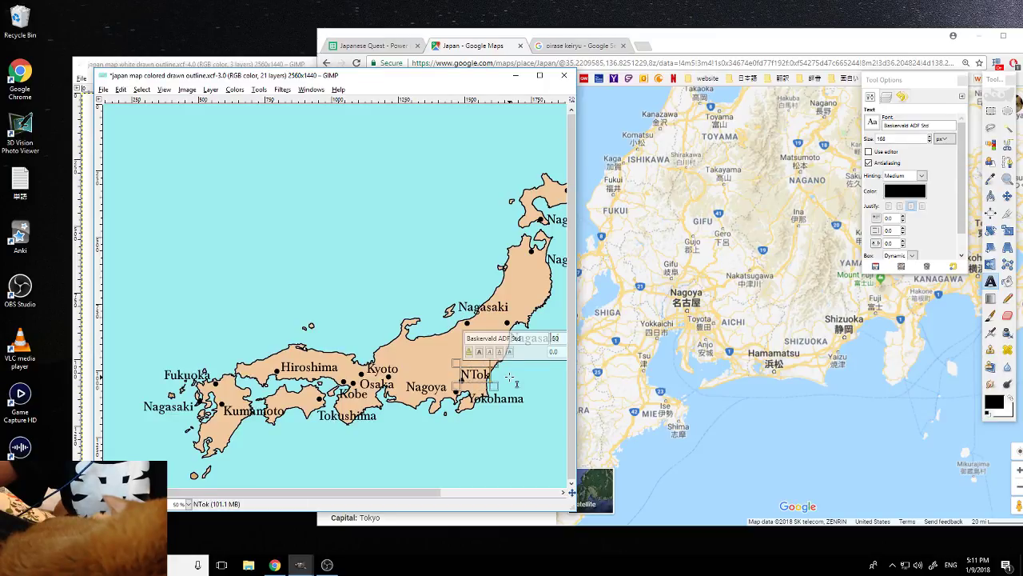
pyautogui.write('yo')
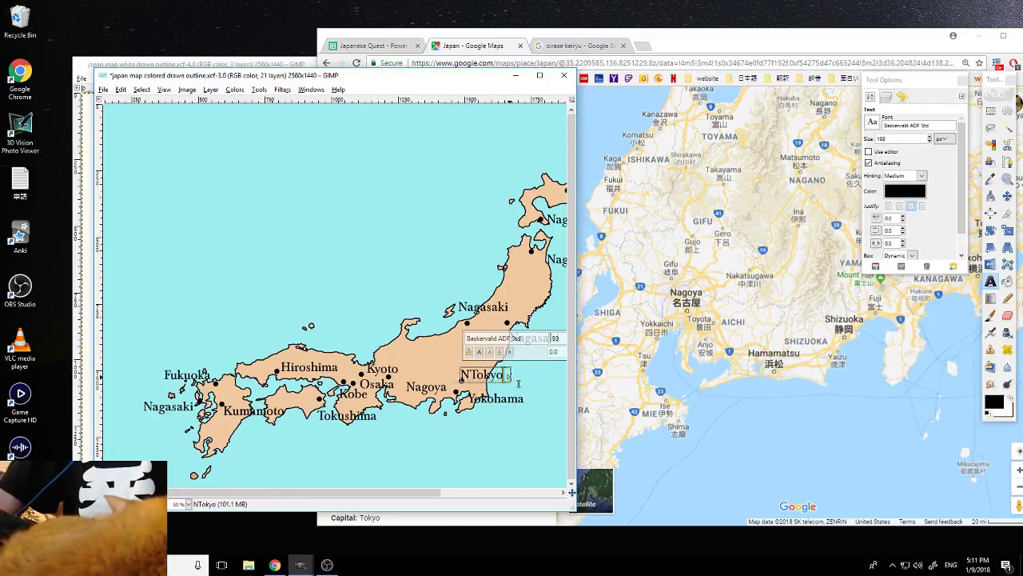
pyautogui.press('Home')
pyautogui.press('Delete')
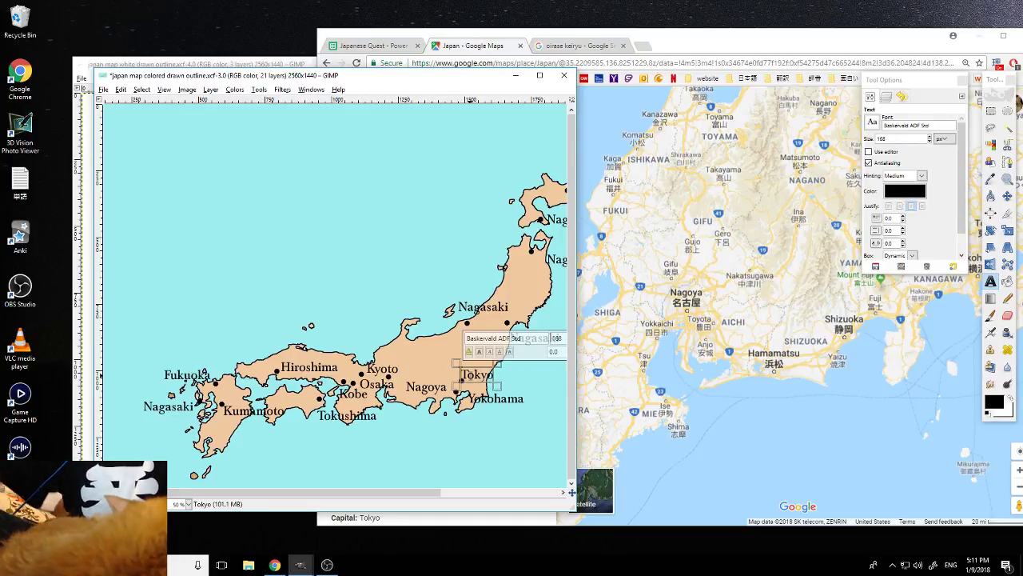
# Change the "Nagasaki" label above the dot on Honshu's northwest coast, north of Tokyo, to "Niigata", keeping its text formatting
pyautogui.click(479, 306)
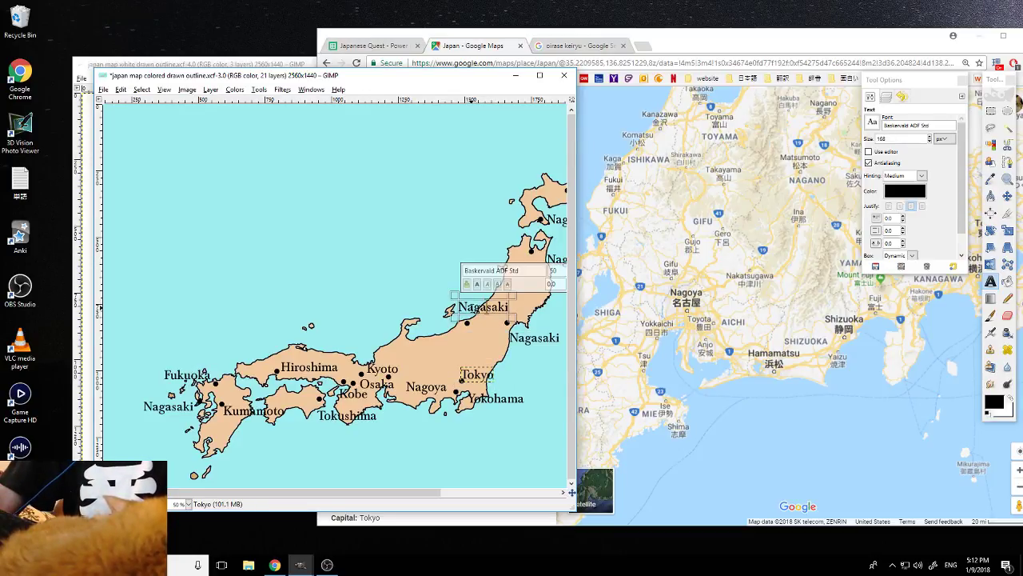
pyautogui.moveTo(470, 306); pyautogui.dragTo(525, 345)
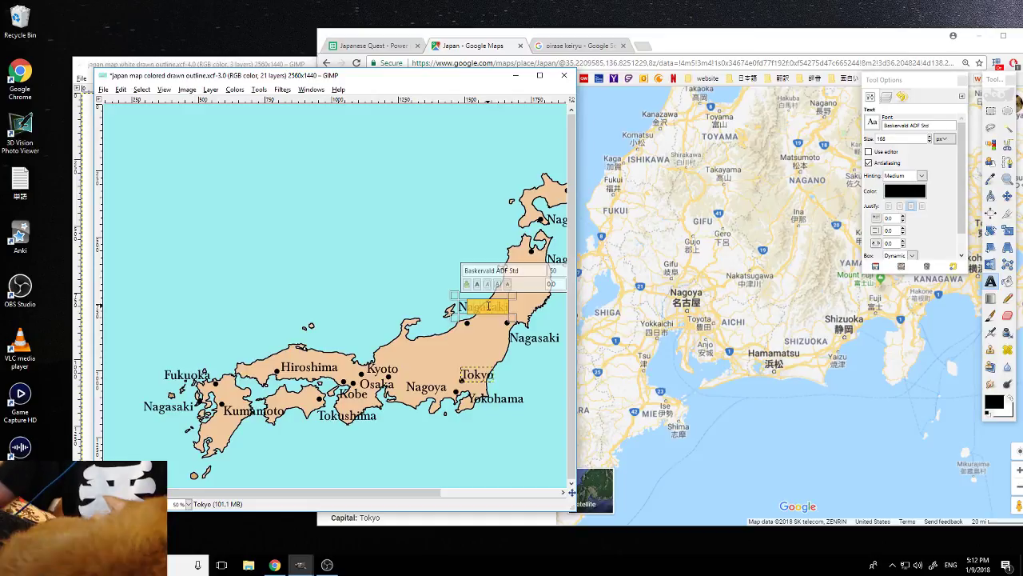
pyautogui.write('iigat')
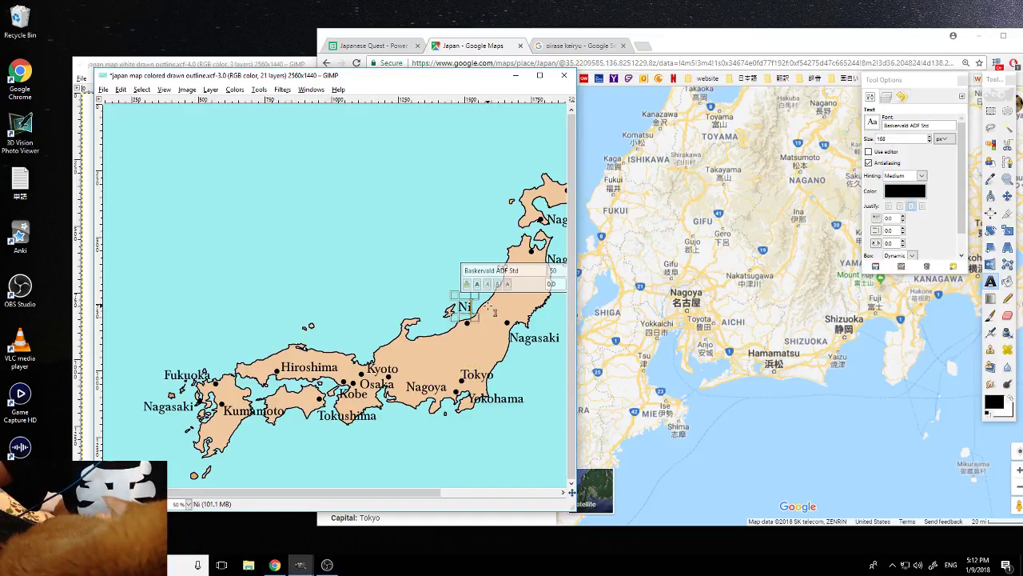
pyautogui.write('a')
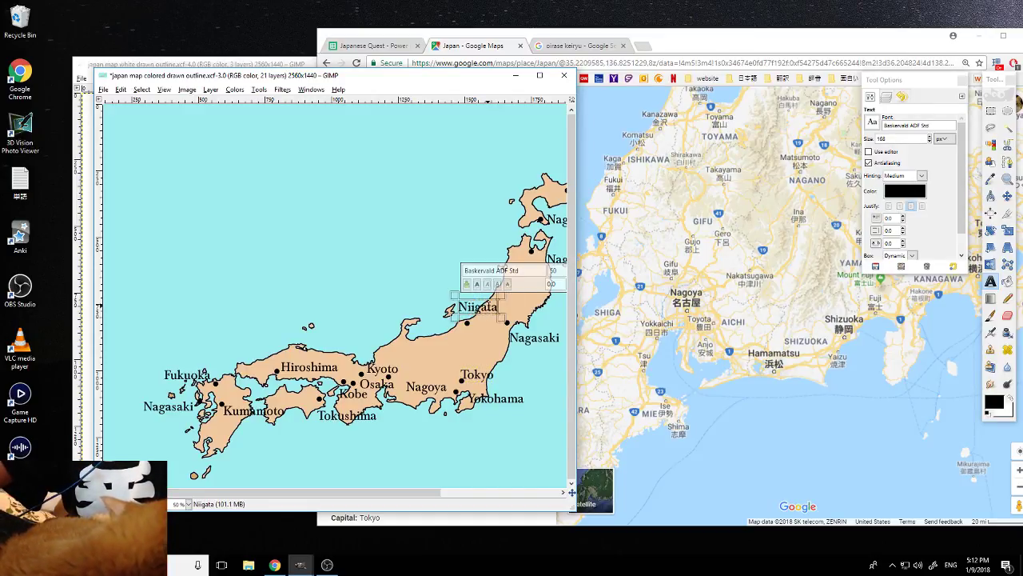
# Change the "Nagasaki" label beside the dot on Honshu's northeast coast, east of Niigata, to "Sendai", keeping its text formatting
pyautogui.click(516, 335)
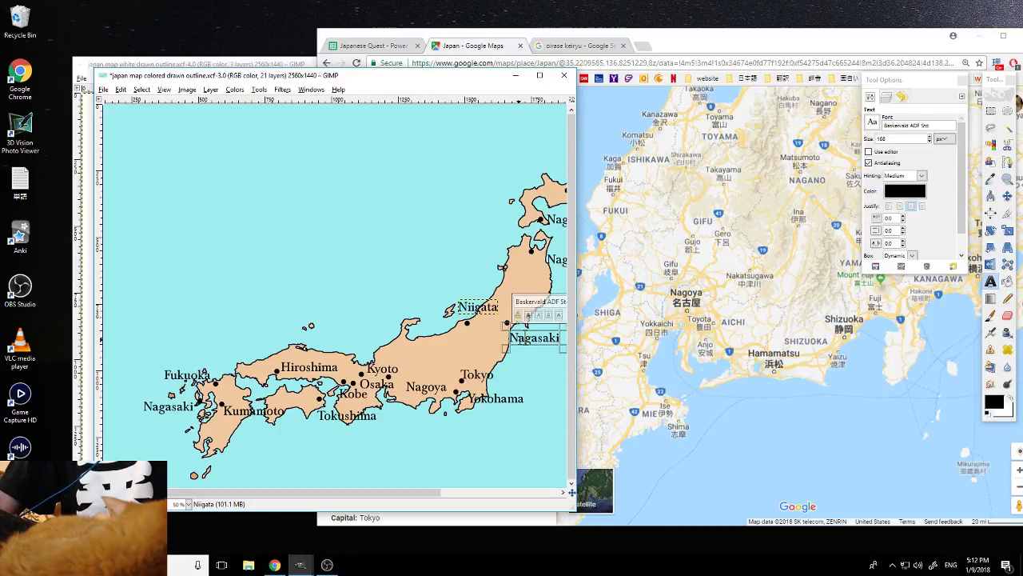
pyautogui.moveTo(515, 337); pyautogui.dragTo(560, 338)
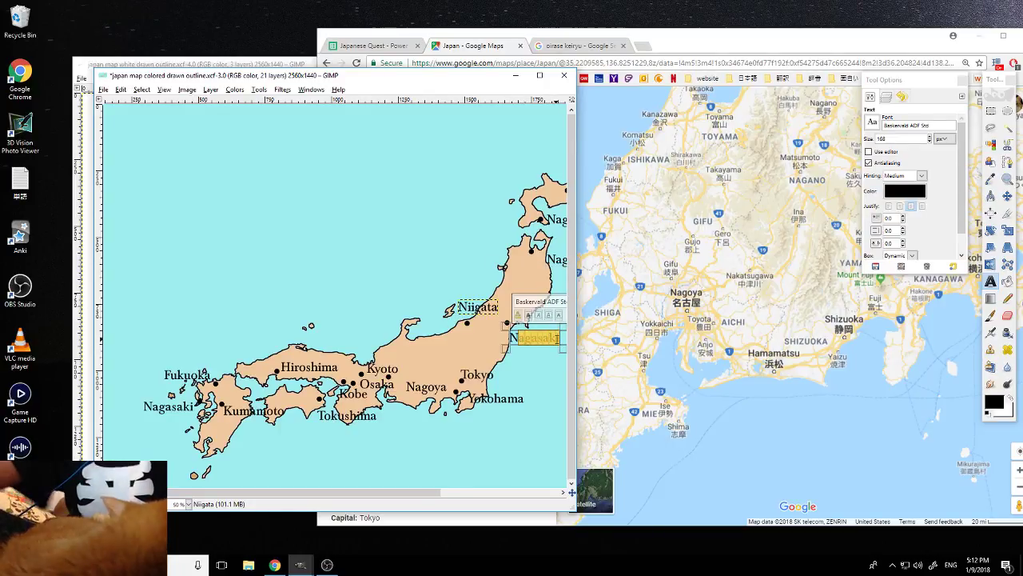
pyautogui.write('S')
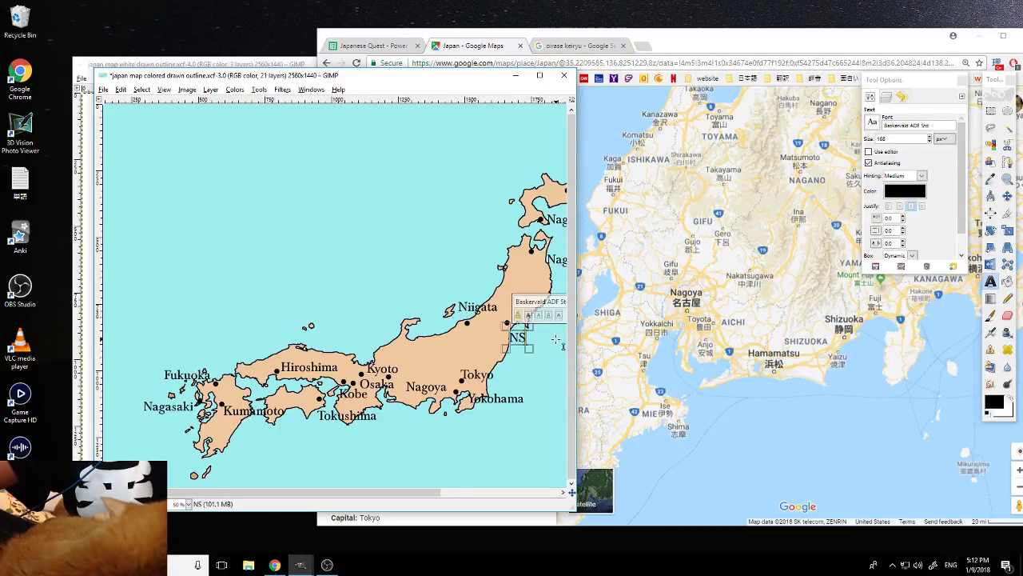
pyautogui.write('en')
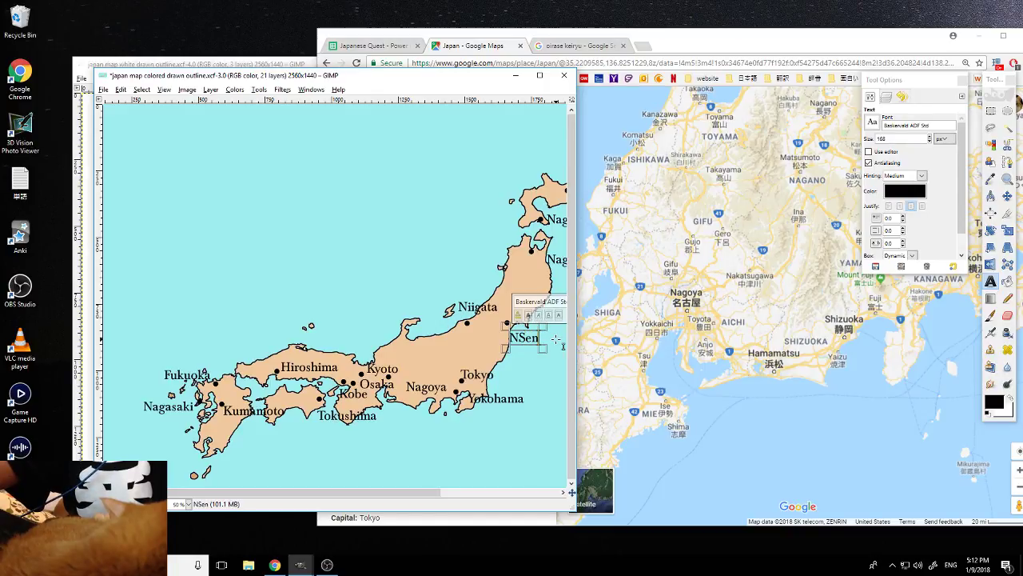
pyautogui.write('dai')
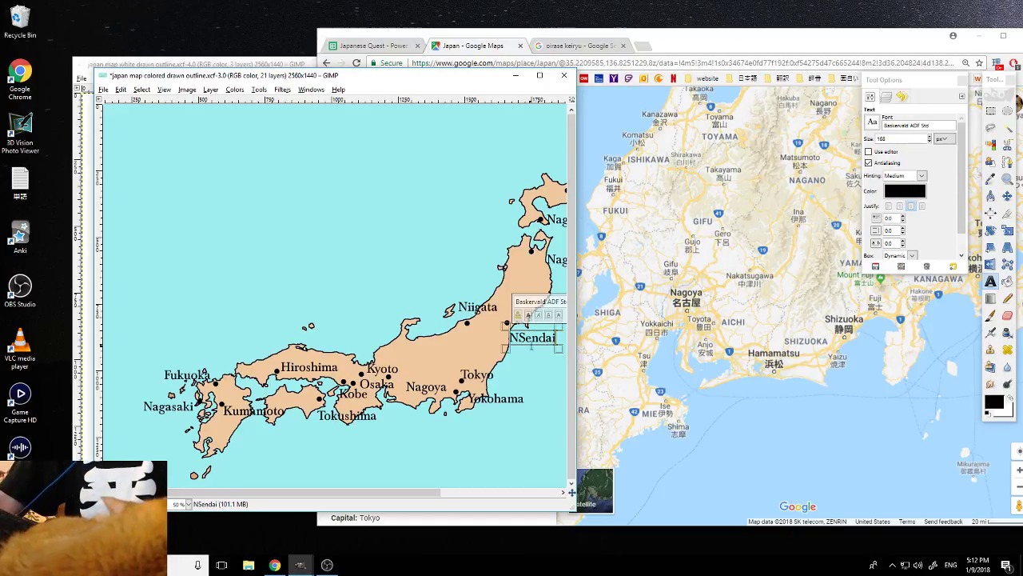
pyautogui.click(520, 339)
pyautogui.press('BackSpace')
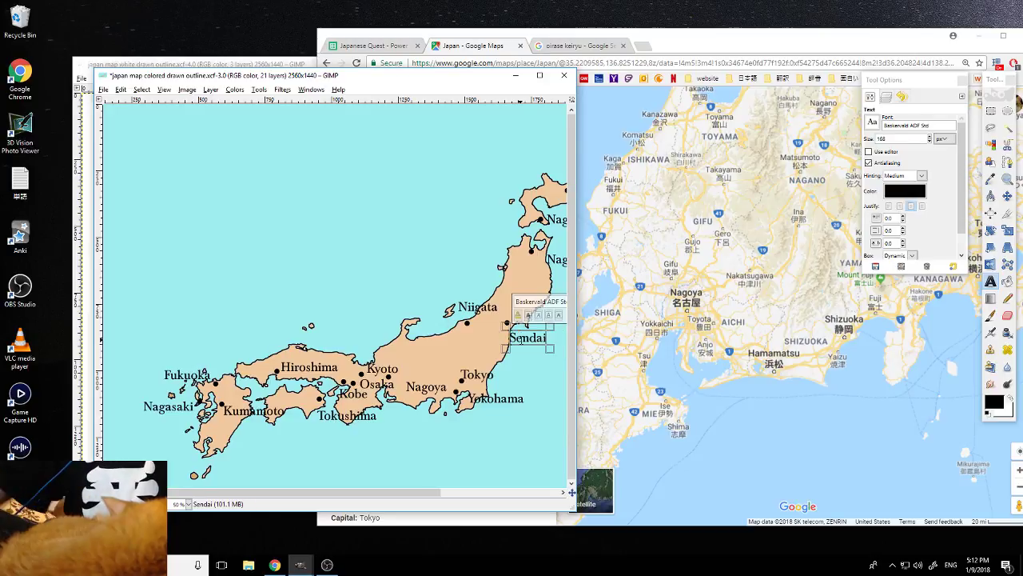
# Examine the cities from northern Honshu up to southern Hokkaido in Google Maps, then return to the map drawing in GIMP
pyautogui.click(787, 212)
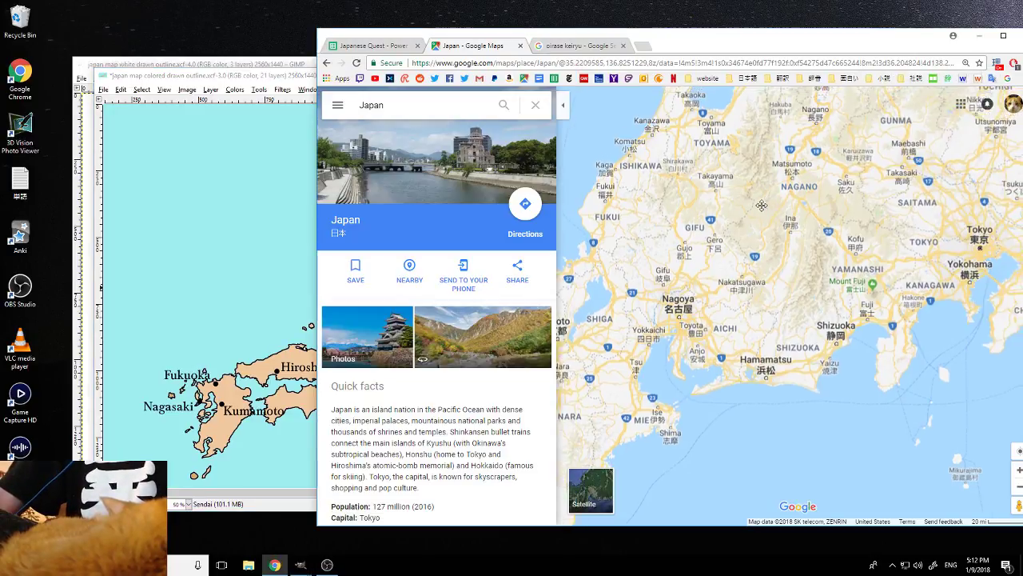
pyautogui.moveTo(853, 166); pyautogui.dragTo(758, 302)
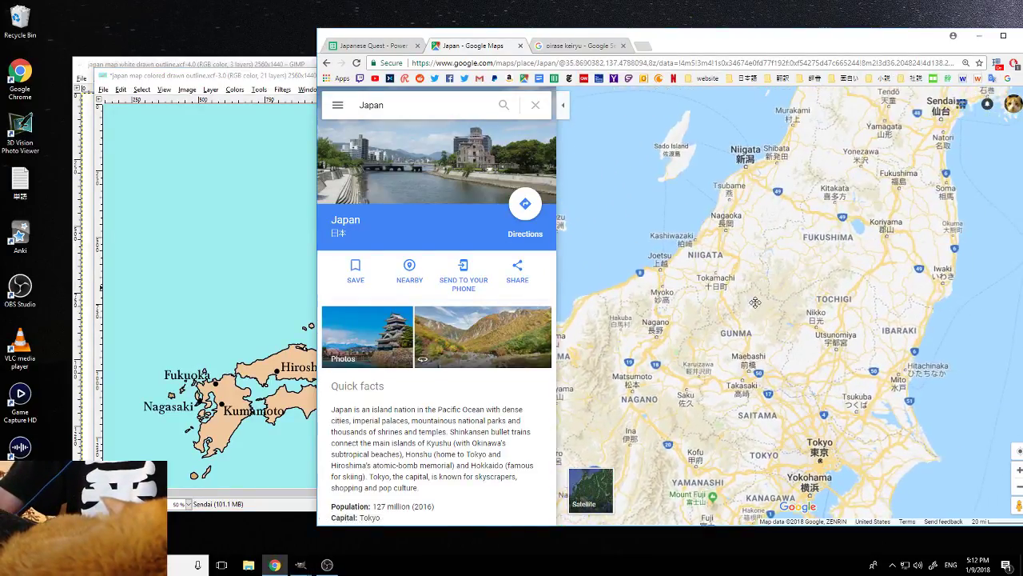
pyautogui.moveTo(834, 162); pyautogui.dragTo(757, 317)
pyautogui.moveTo(855, 176); pyautogui.dragTo(800, 312)
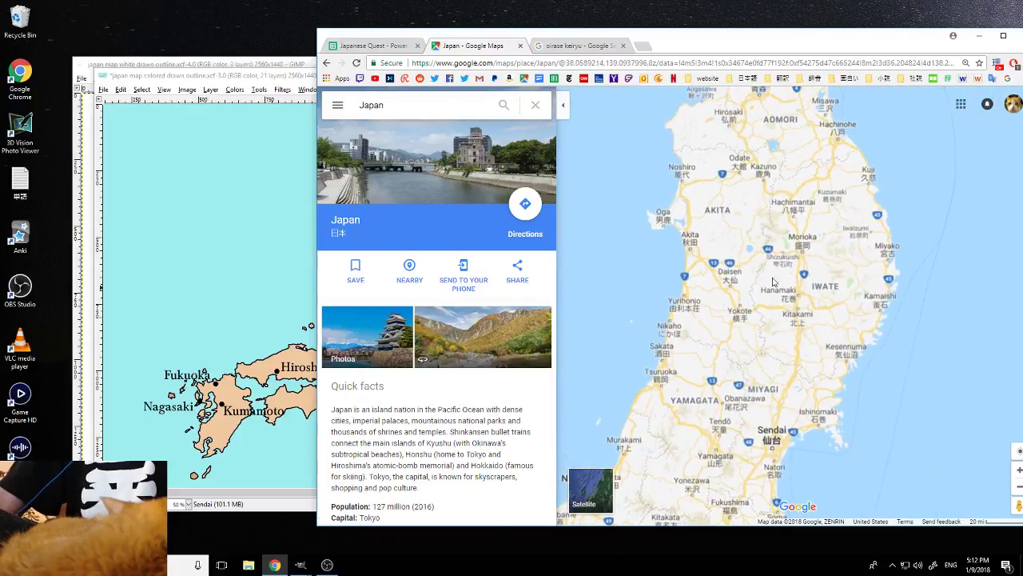
pyautogui.moveTo(832, 160); pyautogui.dragTo(767, 303)
pyautogui.moveTo(727, 112); pyautogui.dragTo(713, 222)
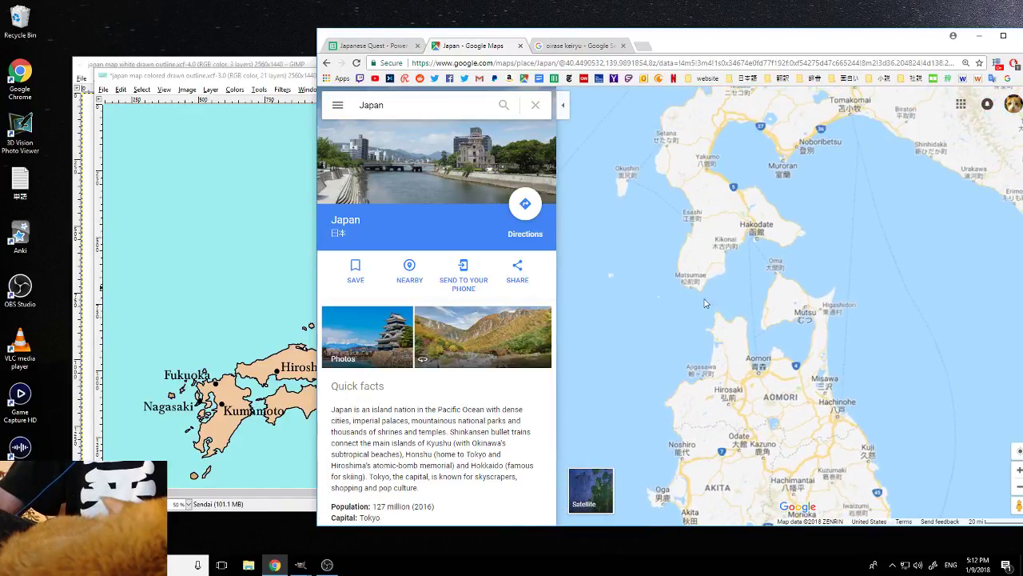
pyautogui.click(296, 77)
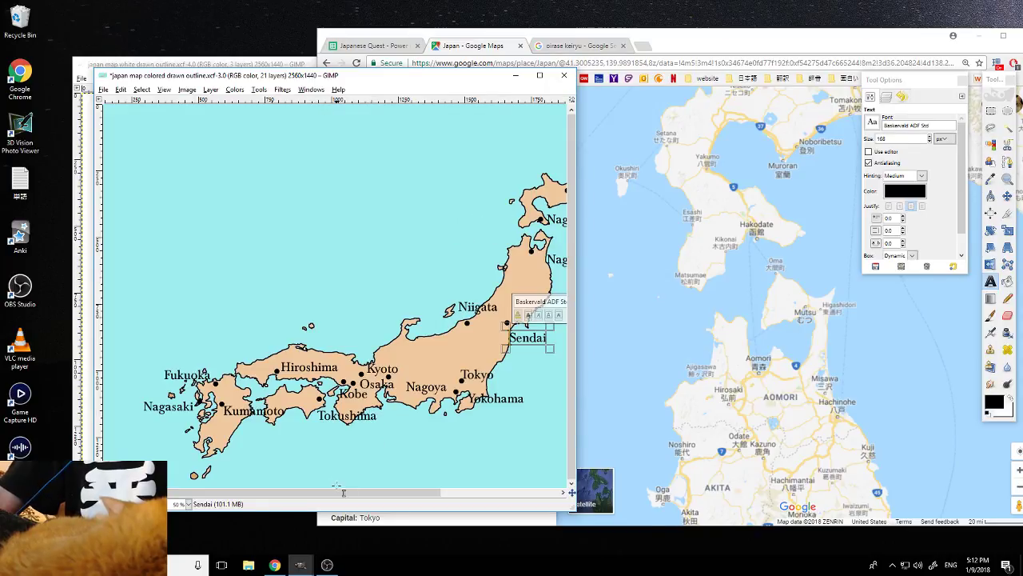
# Change the "Nagasaki" label beside the dot at Hokkaido's southern tip to "Aomori", keeping its text formatting
pyautogui.moveTo(344, 492); pyautogui.dragTo(438, 492)
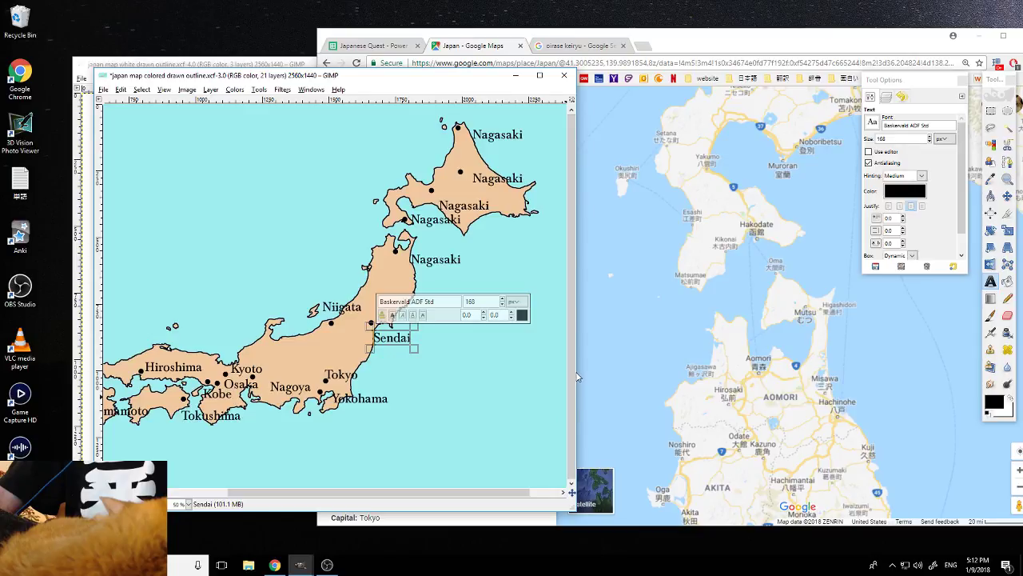
pyautogui.click(432, 224)
pyautogui.moveTo(418, 220); pyautogui.dragTo(465, 219)
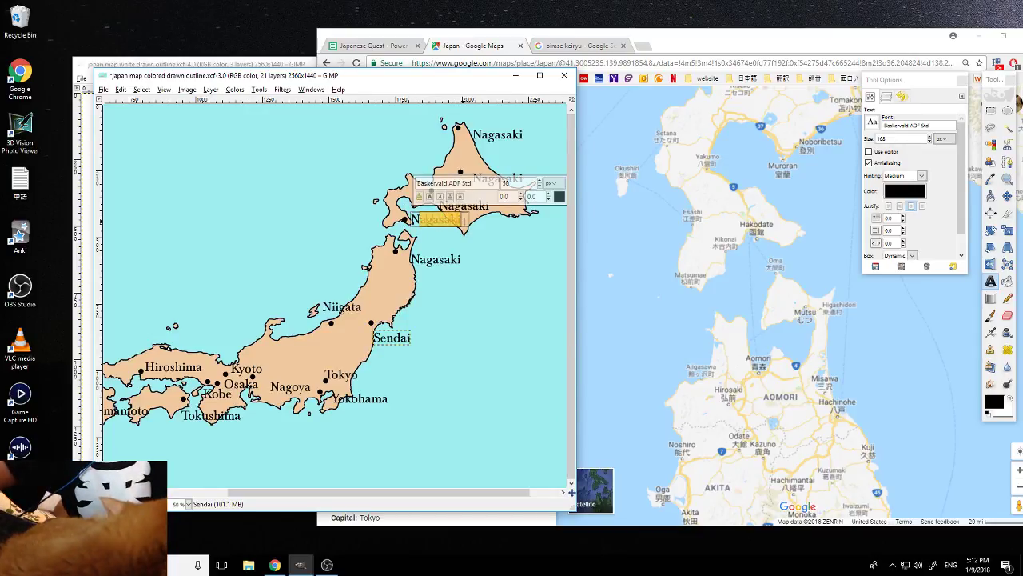
pyautogui.write('Aomori')
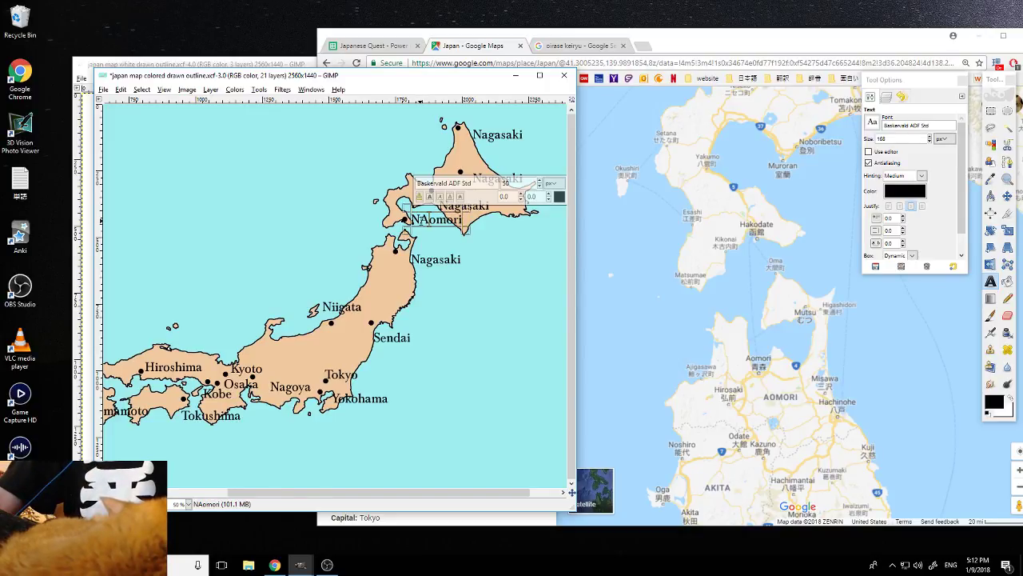
pyautogui.press('Left')
pyautogui.press('BackSpace')
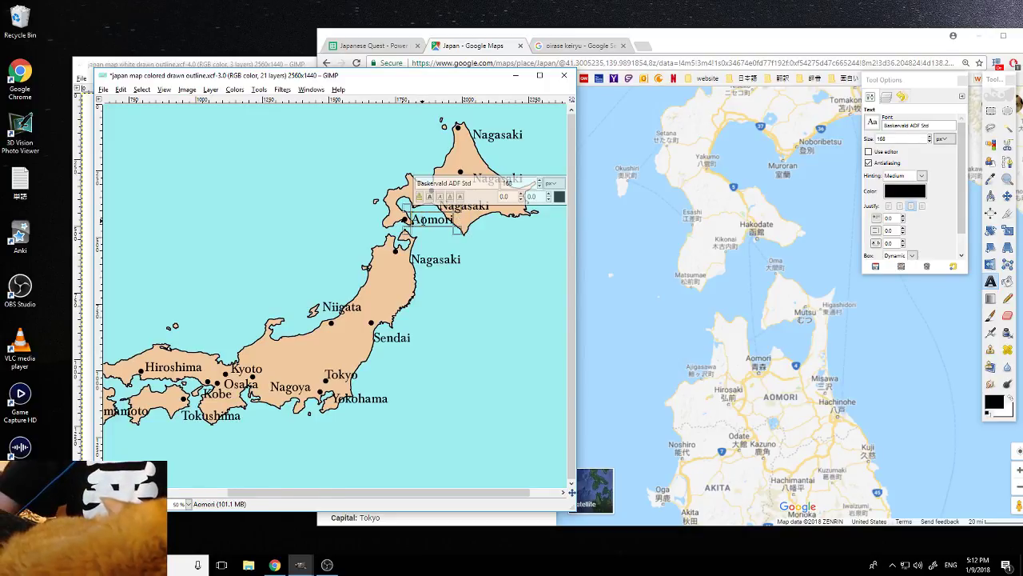
# Change the "Nagasaki" label beside the dot at Honshu's northern end to "Aomori", keeping its text formatting
pyautogui.click(478, 210)
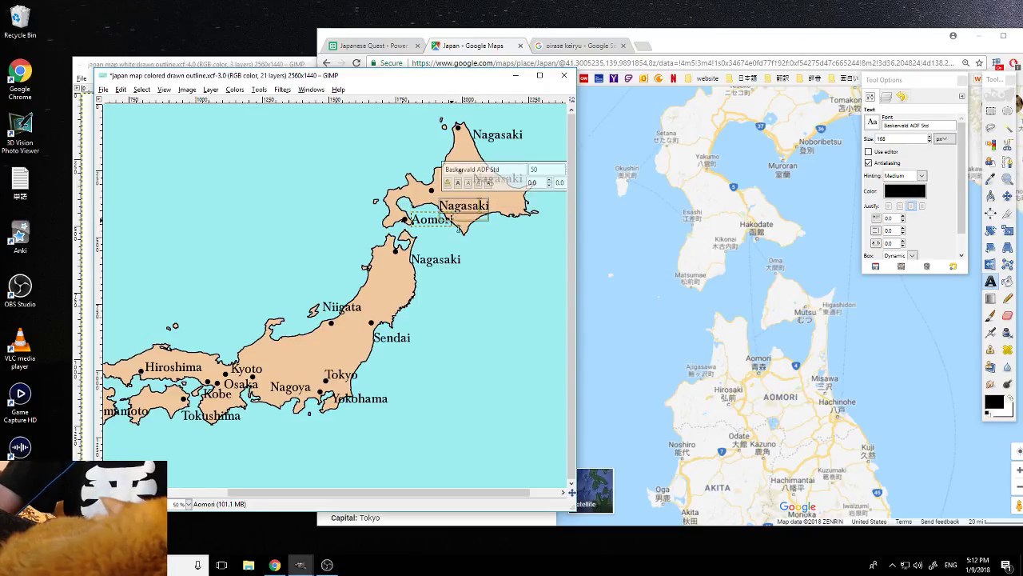
pyautogui.click(429, 261)
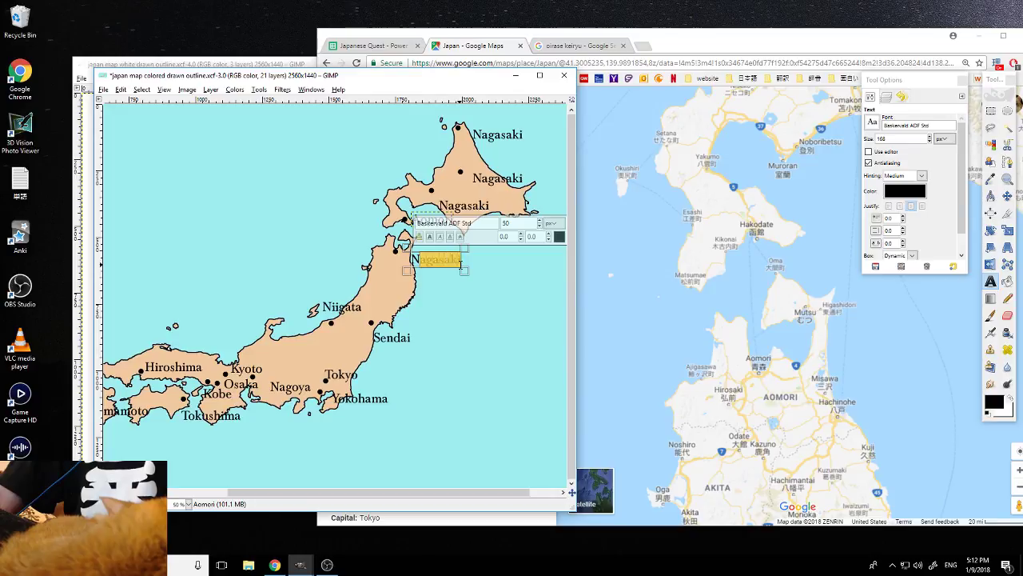
pyautogui.write('NA')
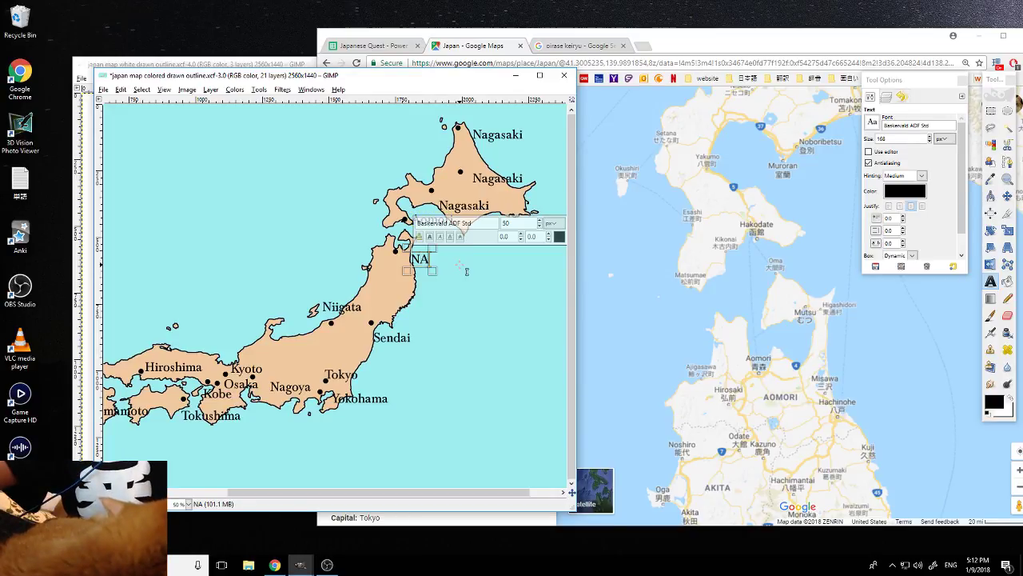
pyautogui.write('omori')
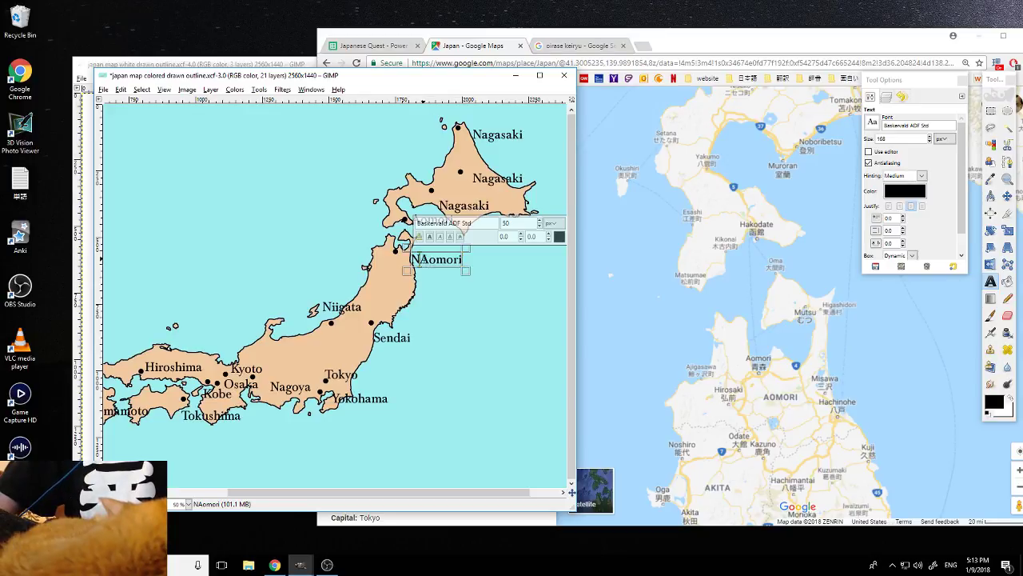
pyautogui.press('Home')
pyautogui.press('Delete')
# Replace the upper "Aomori" label beside the dot at Hokkaido's southern tip with "Hakodate", keeping its text formatting
pyautogui.click(419, 200)
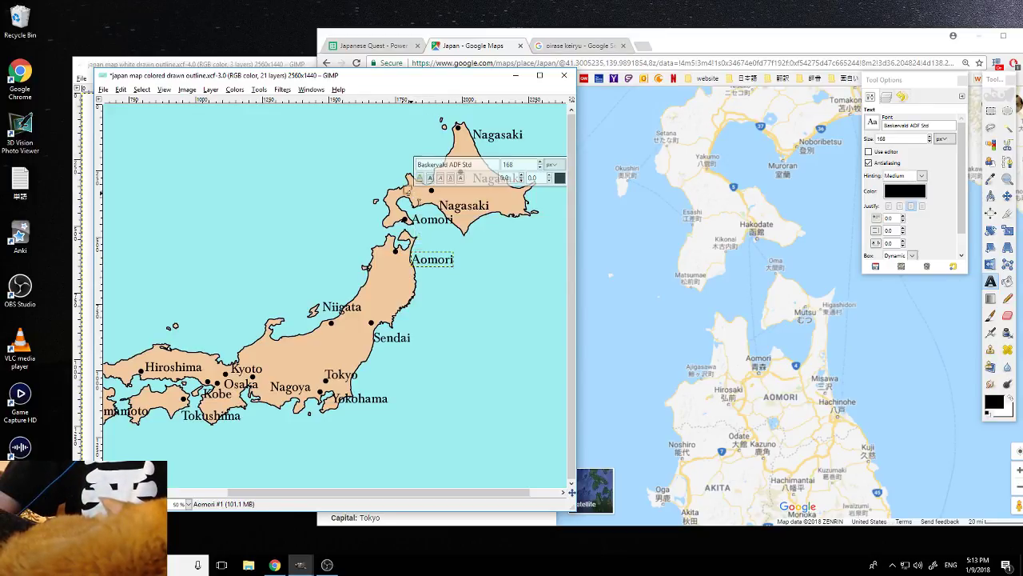
pyautogui.click(426, 224)
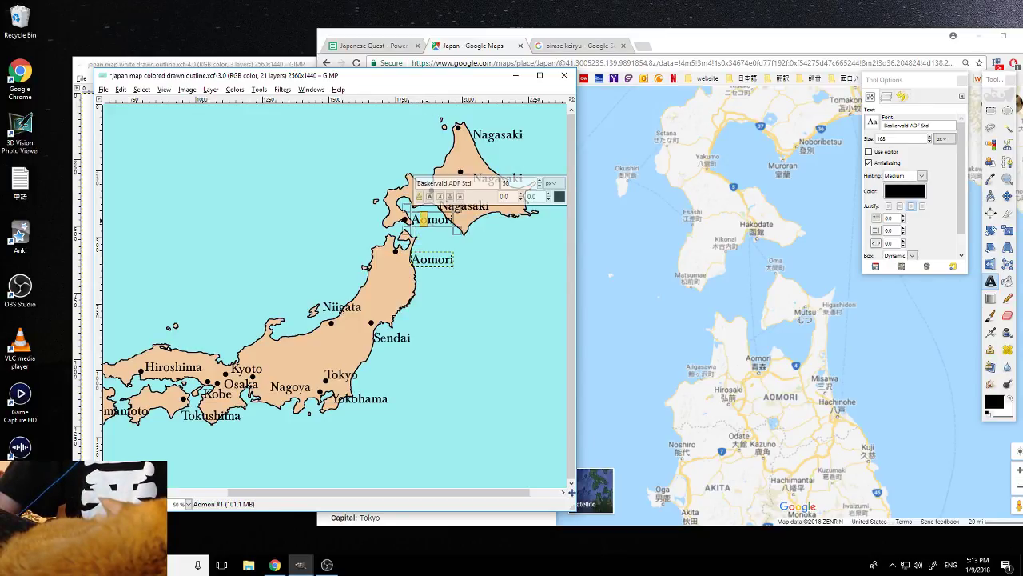
pyautogui.moveTo(428, 221); pyautogui.dragTo(455, 224)
pyautogui.write('H')
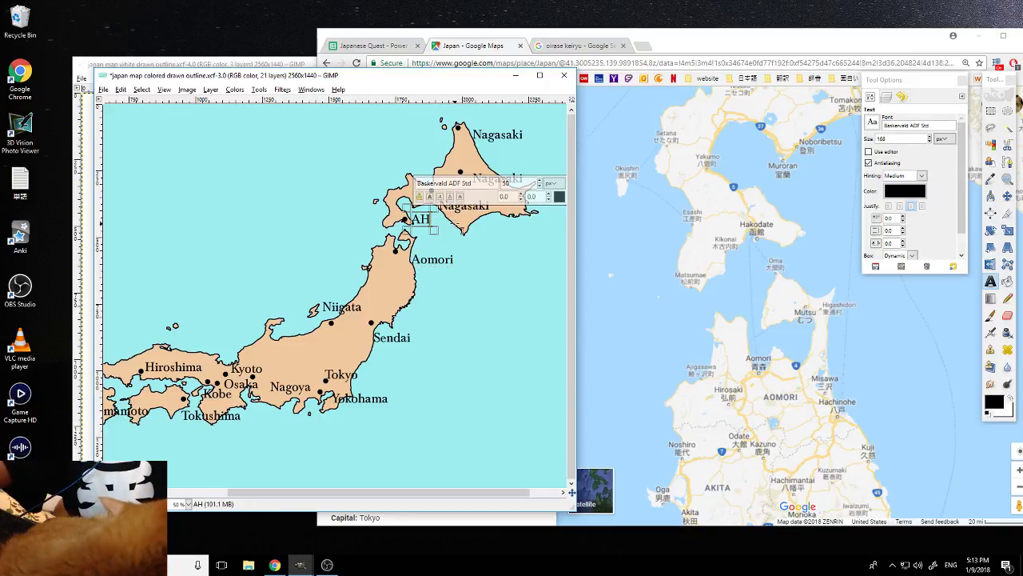
pyautogui.write('akoda')
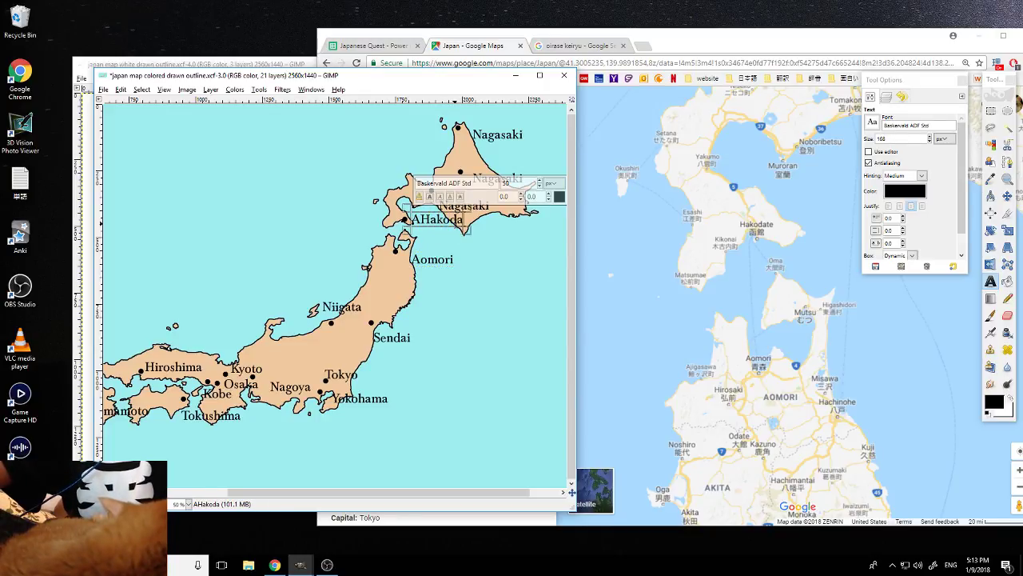
pyautogui.write('te')
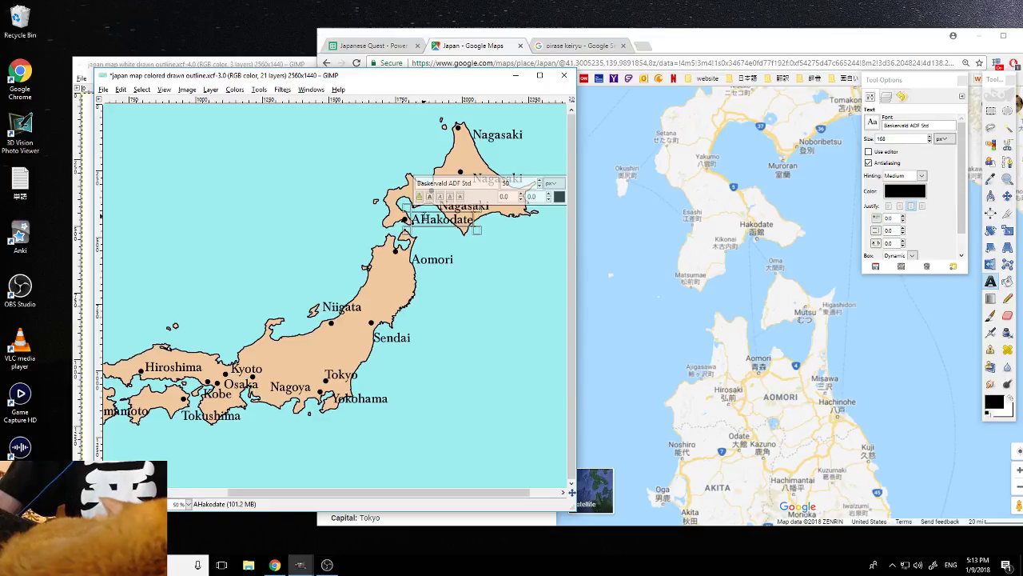
pyautogui.press('Home')
pyautogui.press('Delete')
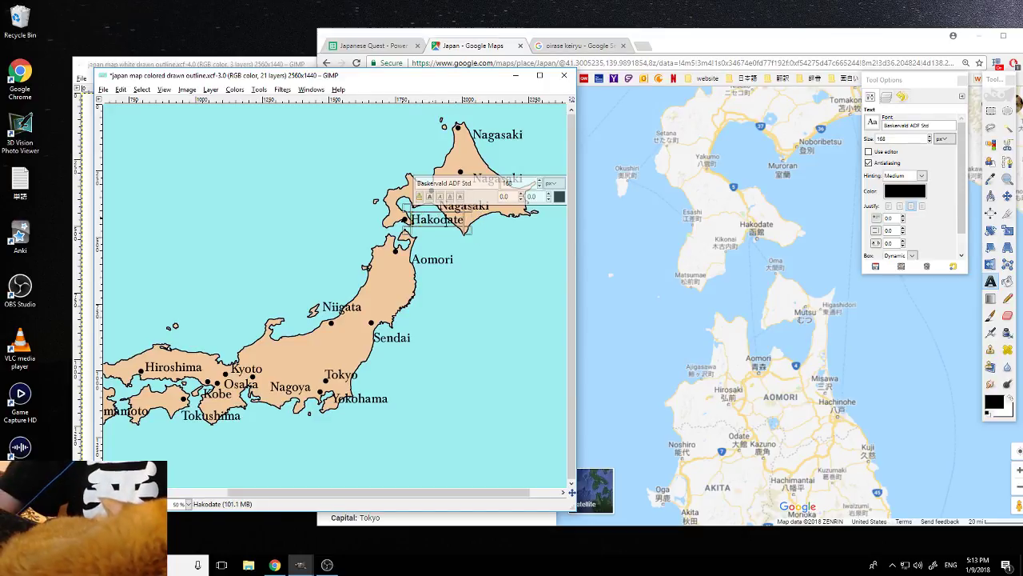
# Change the "Nagasaki" label just above Hakodate, beside the dot in western Hokkaido, to "Sapporo", keeping its text formatting
pyautogui.moveTo(386, 492); pyautogui.dragTo(413, 492)
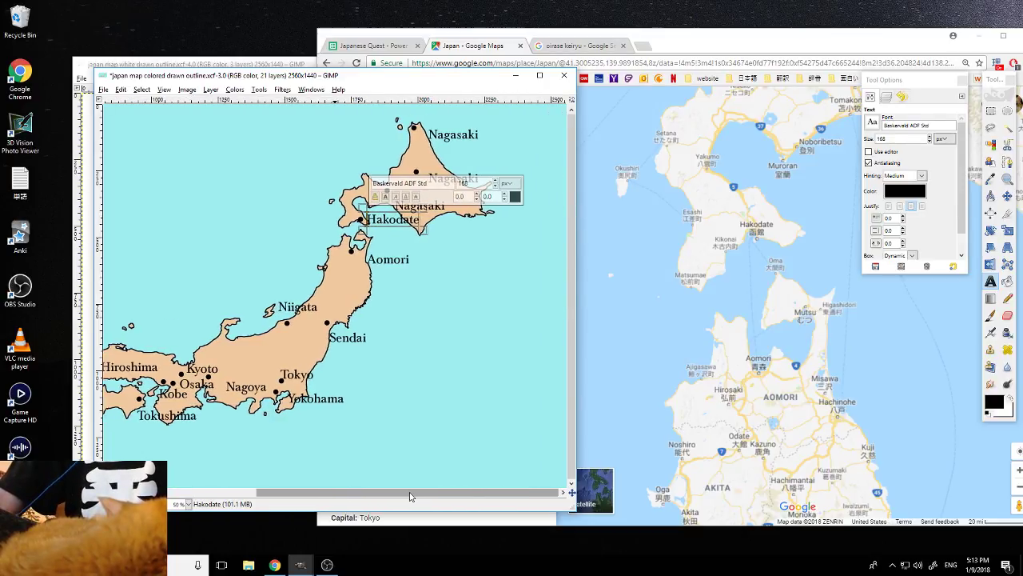
pyautogui.click(473, 257)
pyautogui.click(429, 206)
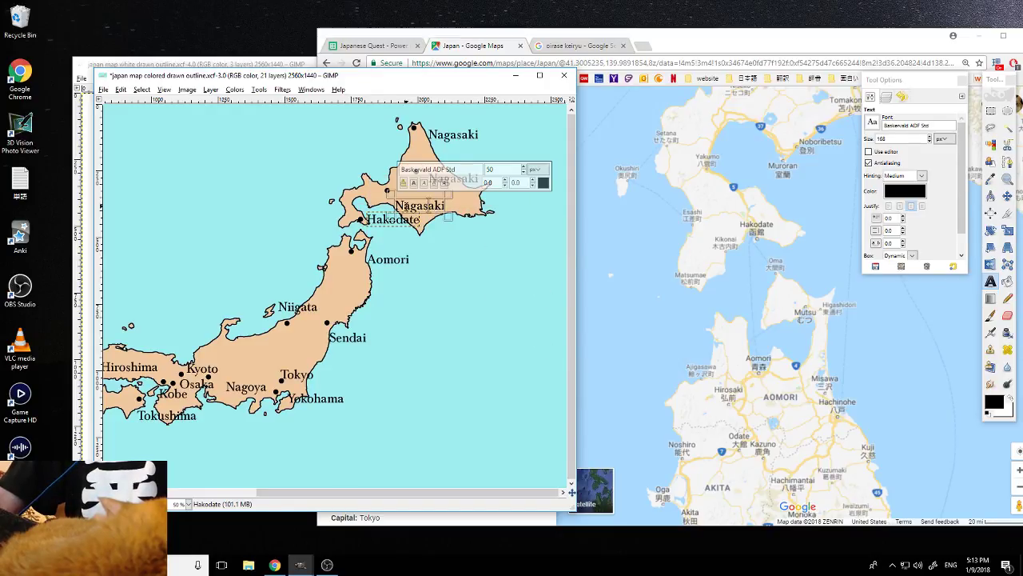
pyautogui.moveTo(411, 206); pyautogui.dragTo(444, 206)
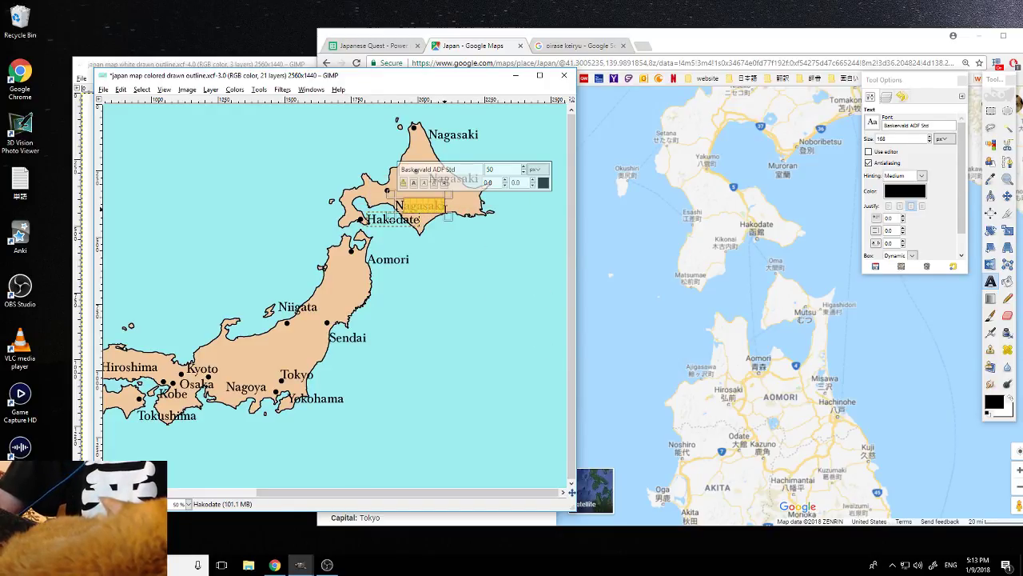
pyautogui.write('Sa')
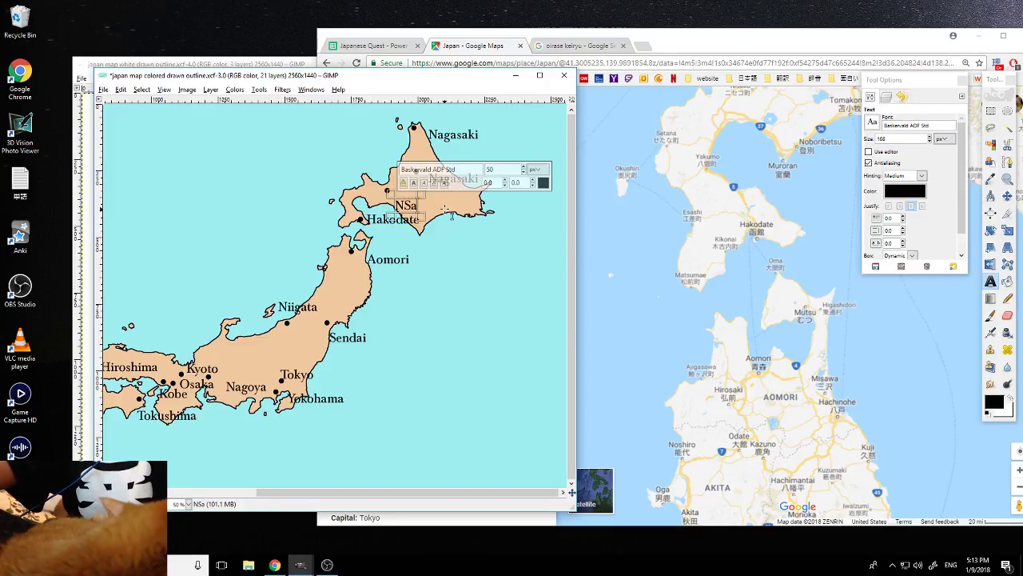
pyautogui.write('ooir')
pyautogui.press('BackSpace')
pyautogui.press('BackSpace')
pyautogui.press('BackSpace')
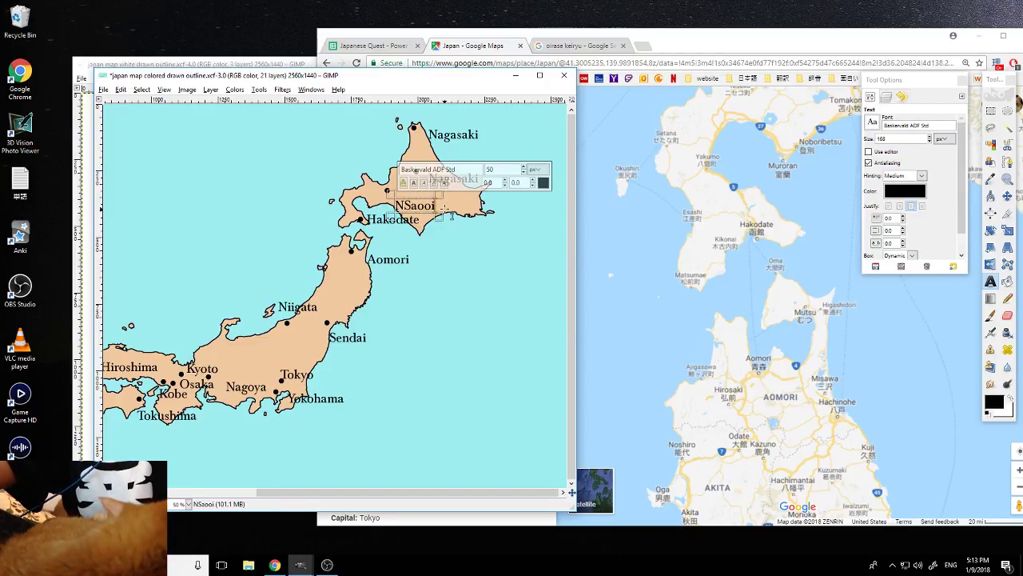
pyautogui.press('BackSpace')
pyautogui.write('pporo')
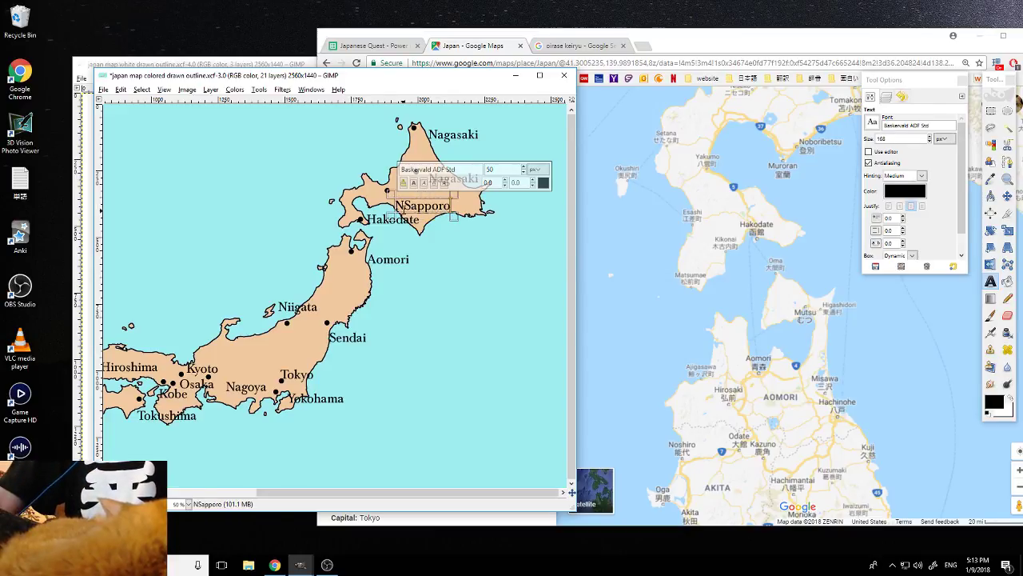
pyautogui.press('BackSpace')
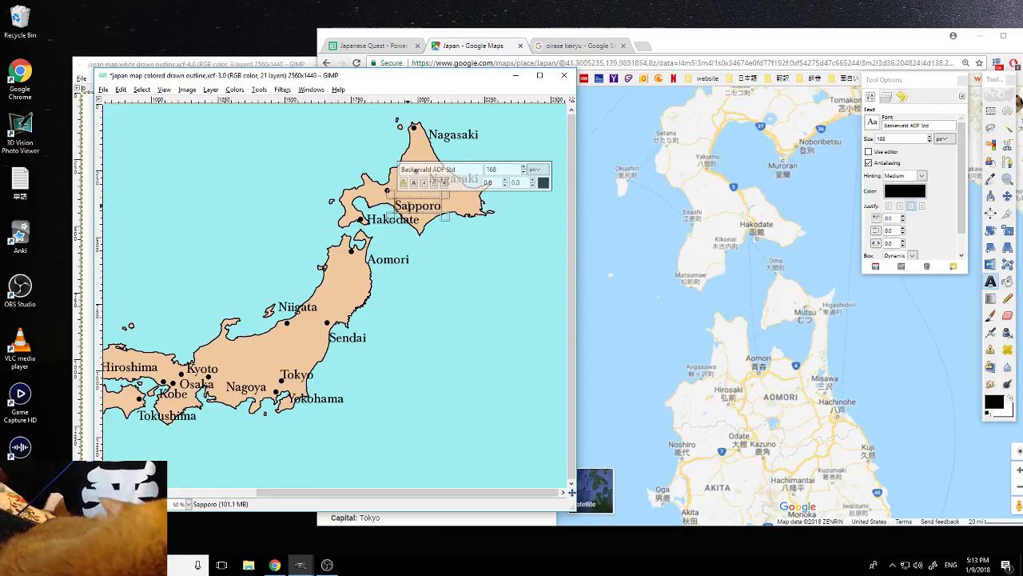
# Change the "Nagasaki" label beside the dot in central Hokkaido to "Asahikawa", keeping its text formatting
pyautogui.click(451, 135)
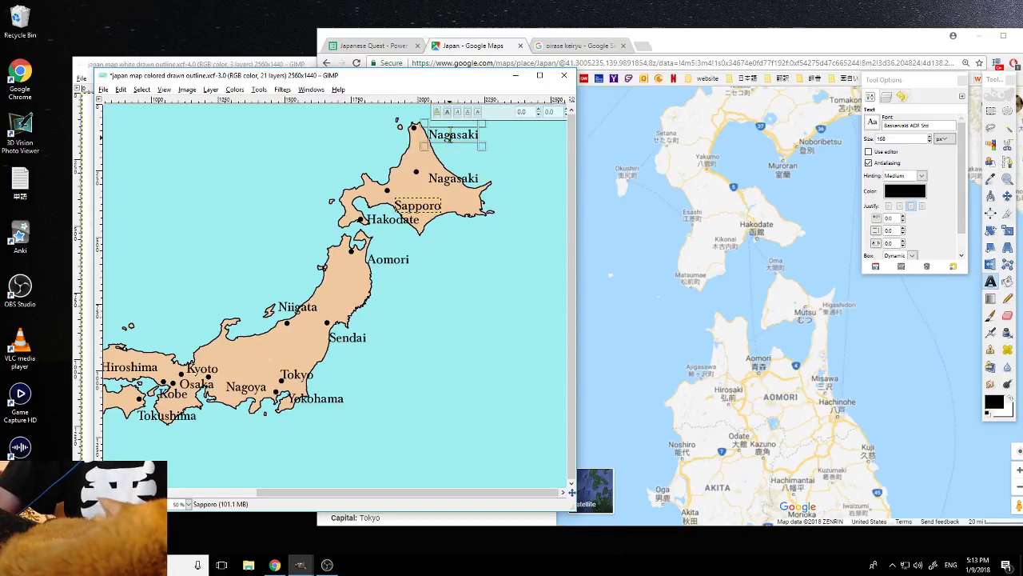
pyautogui.click(450, 184)
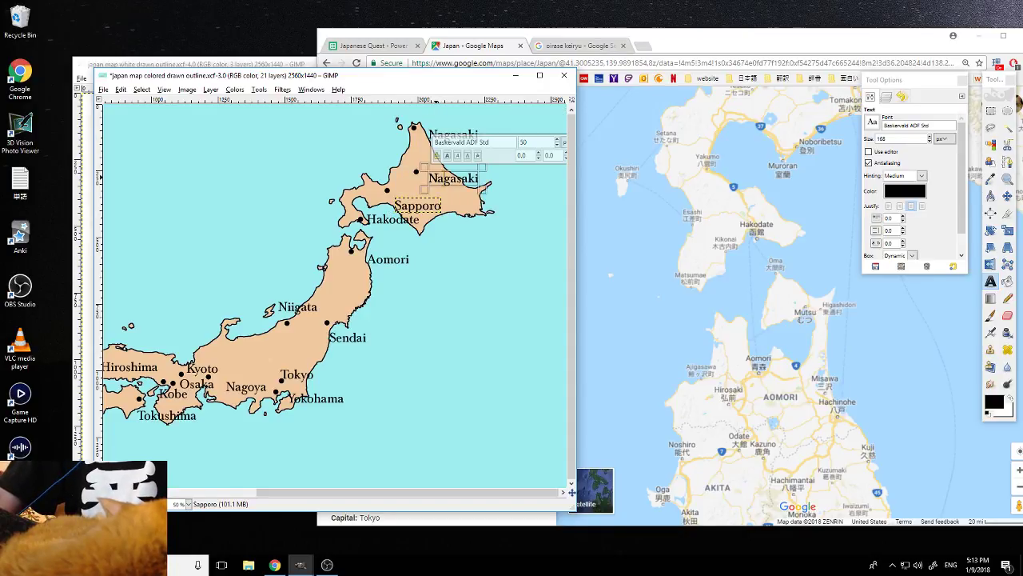
pyautogui.moveTo(444, 177); pyautogui.dragTo(481, 177)
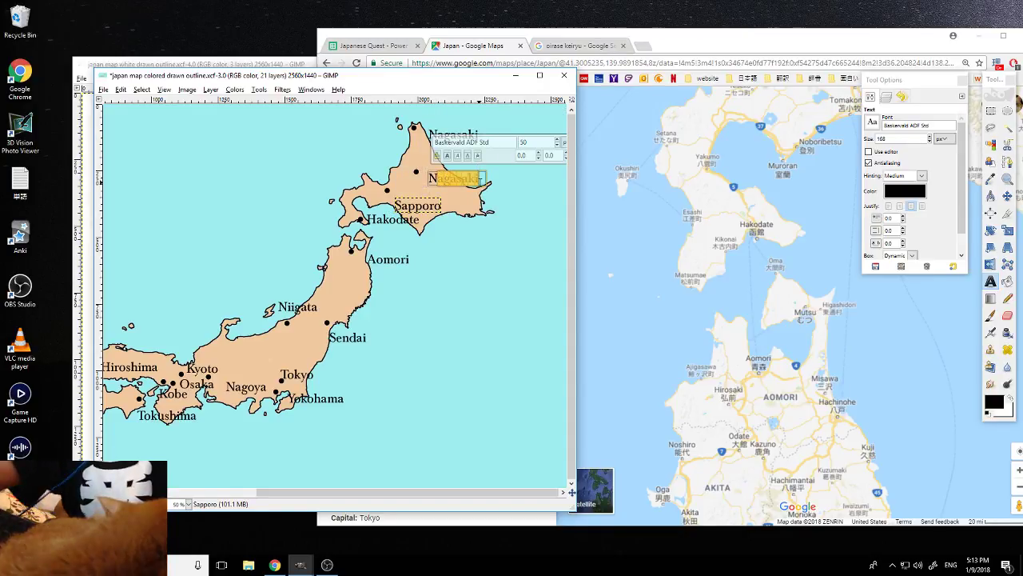
pyautogui.write('Asa')
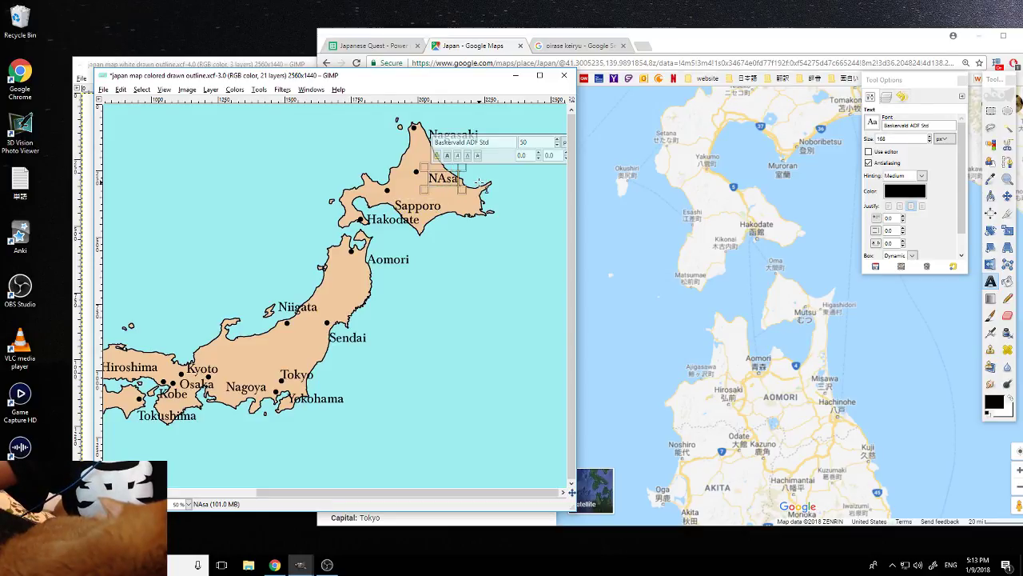
pyautogui.write('h')
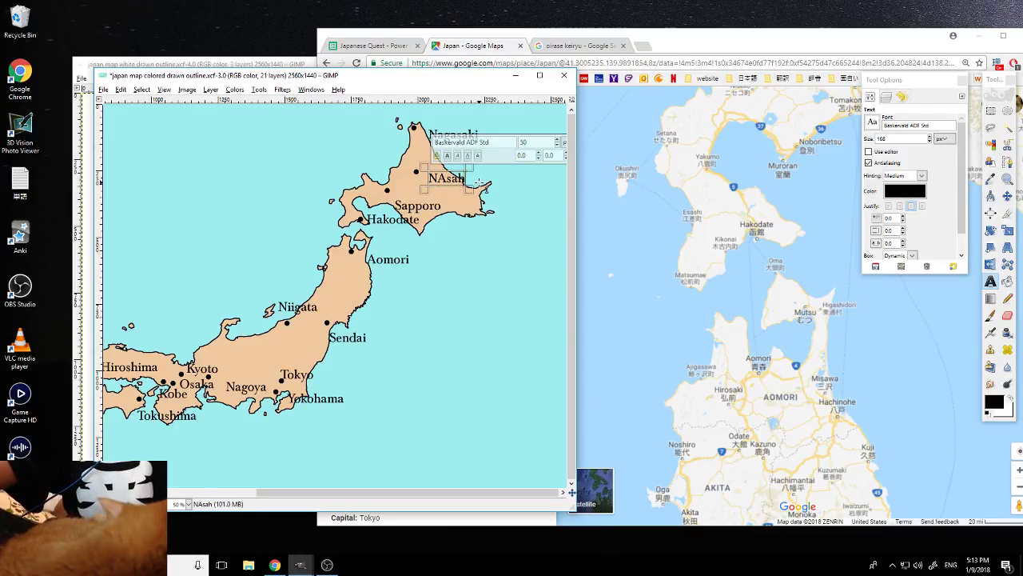
pyautogui.write('iwa')
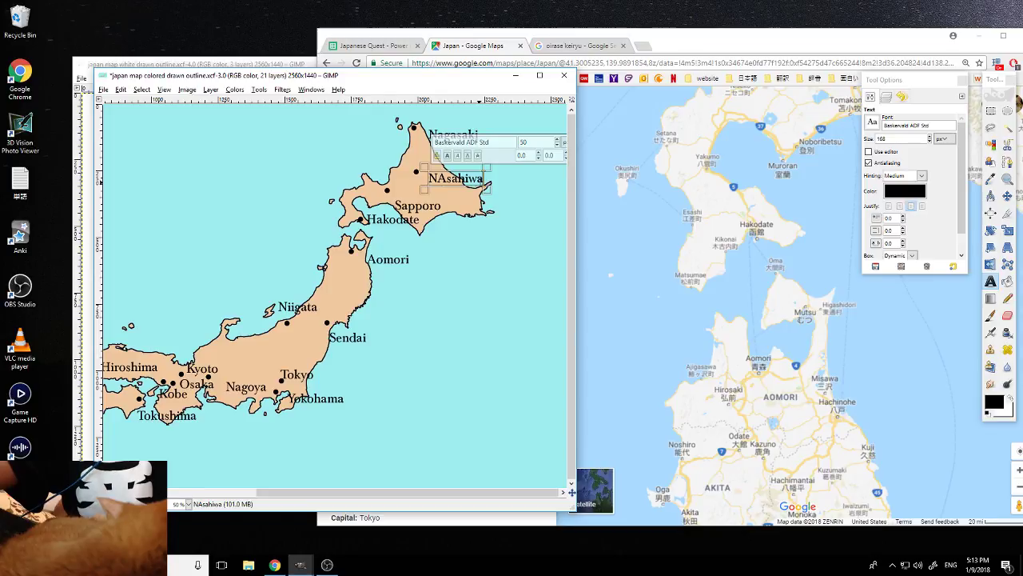
pyautogui.press('BackSpace')
pyautogui.press('BackSpace')
pyautogui.press('BackSpace')
pyautogui.write('ikawa')
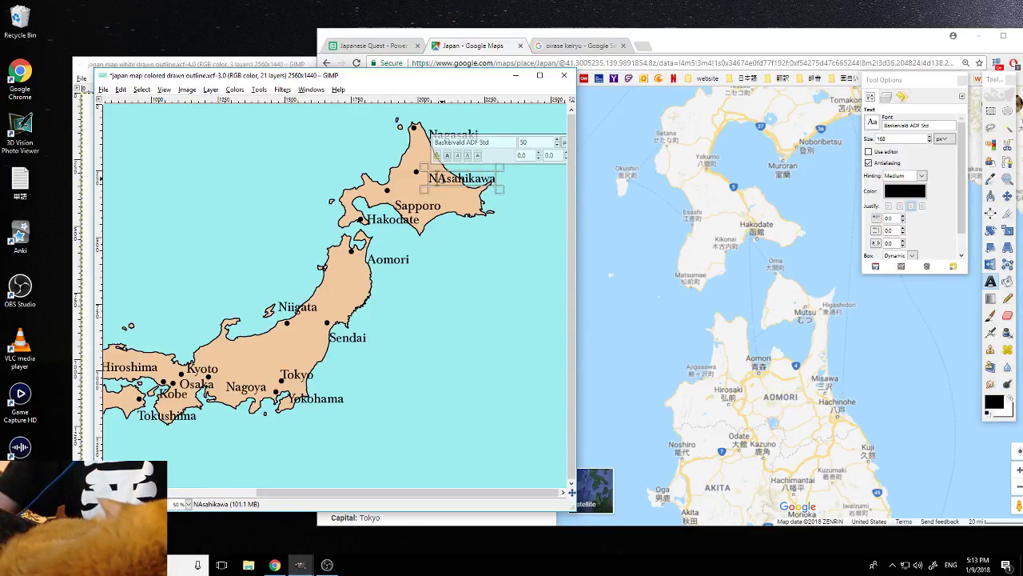
pyautogui.press('BackSpace')
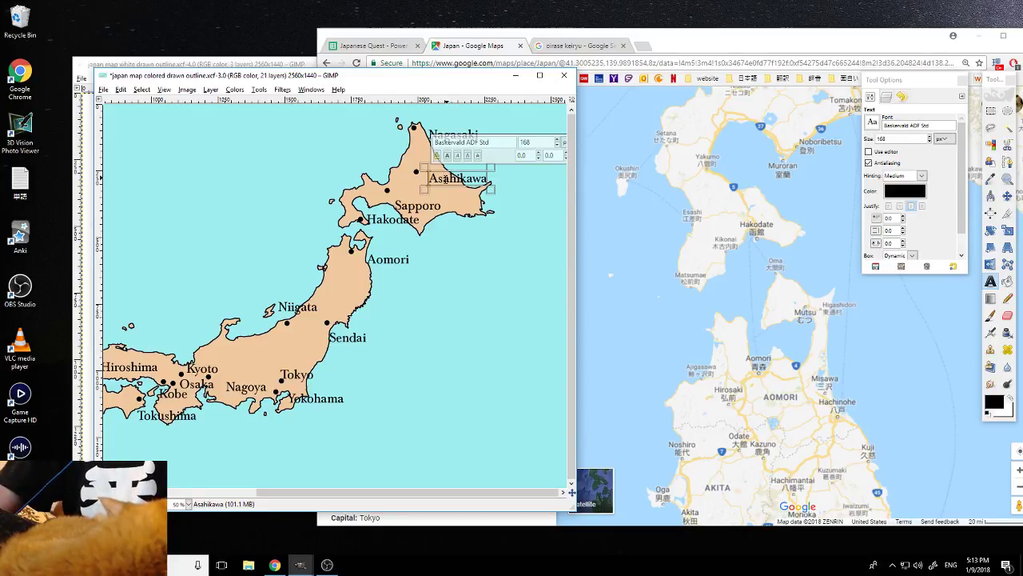
# Enter "Wakkanai" after the initial "N" of the "Nagasaki" label at Hokkaido's northern tip, replacing the remaining letters
pyautogui.click(456, 144)
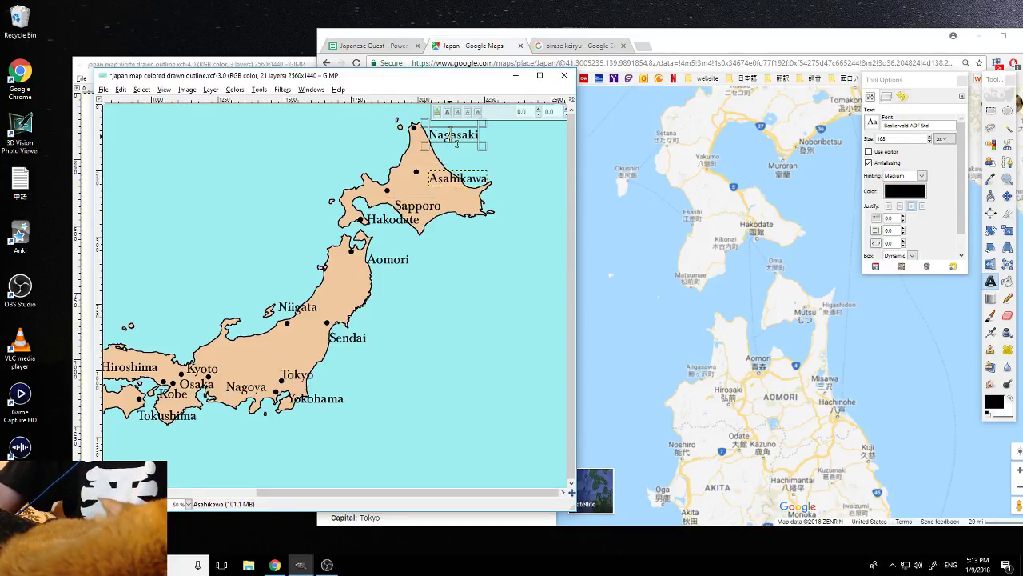
pyautogui.moveTo(437, 136); pyautogui.dragTo(464, 137)
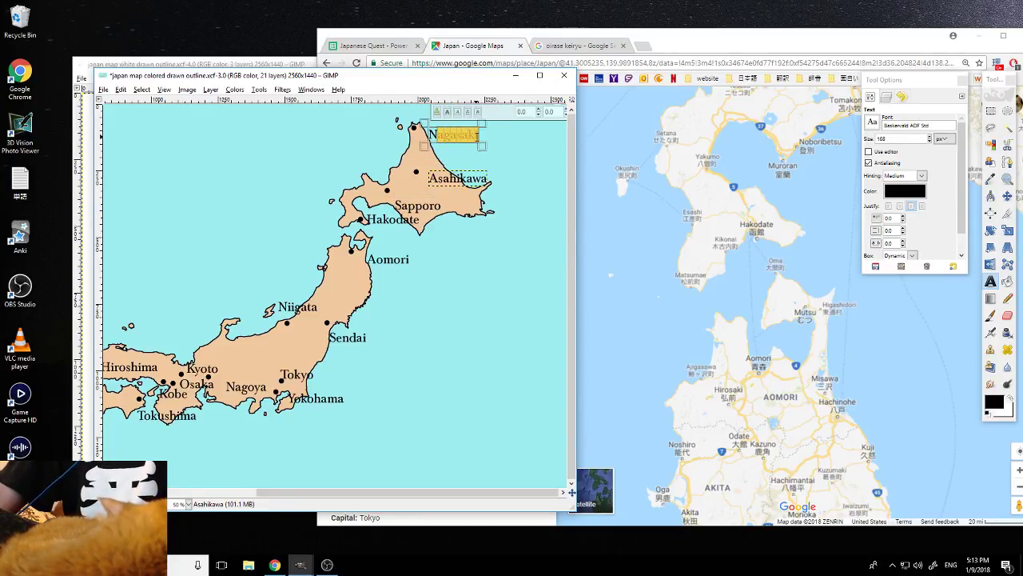
pyautogui.write('W')
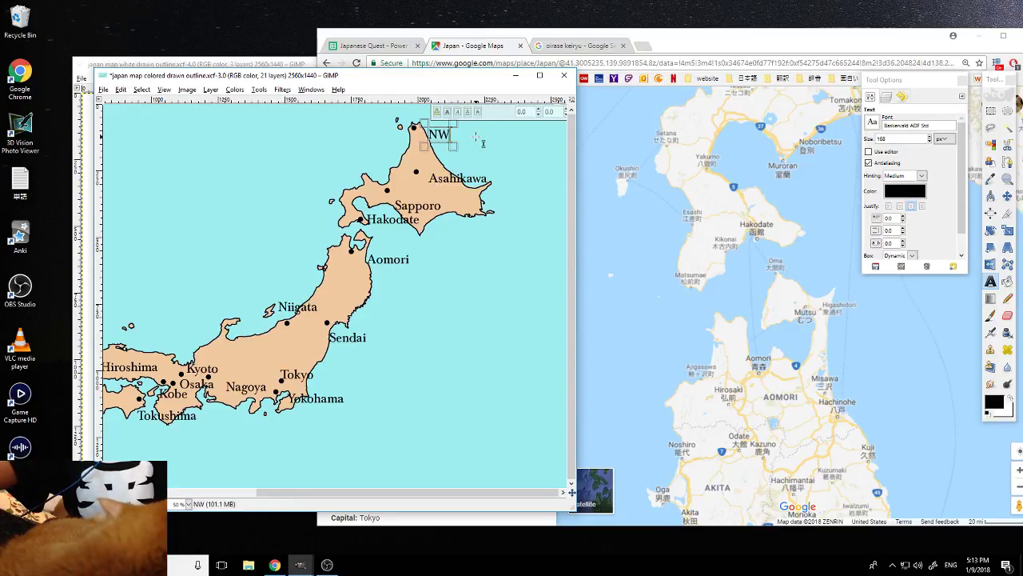
pyautogui.write('akkanai')
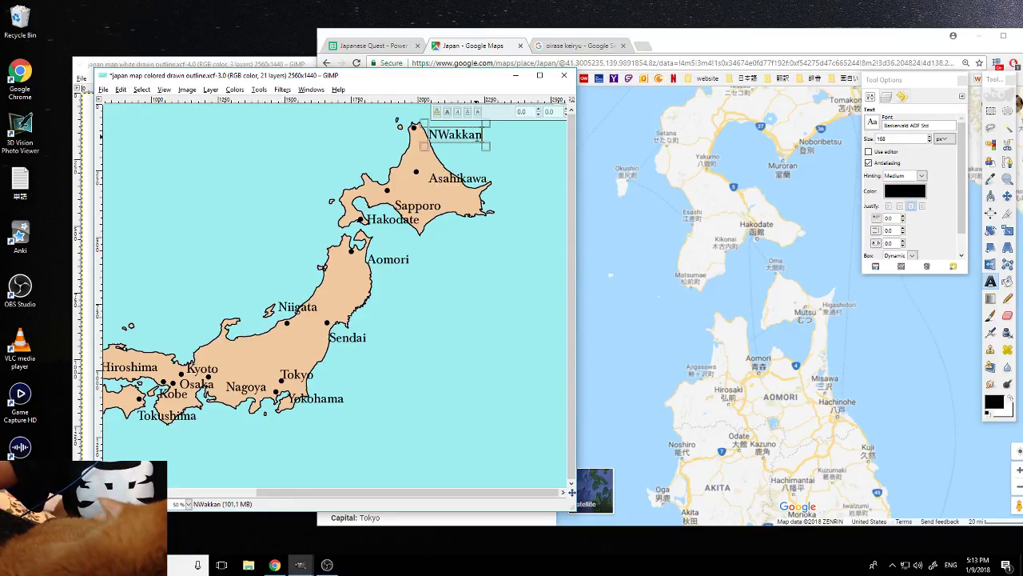
# Switch to Google Maps and examine the cities of northern Hokkaido and across the whole of Japan
pyautogui.click(652, 214)
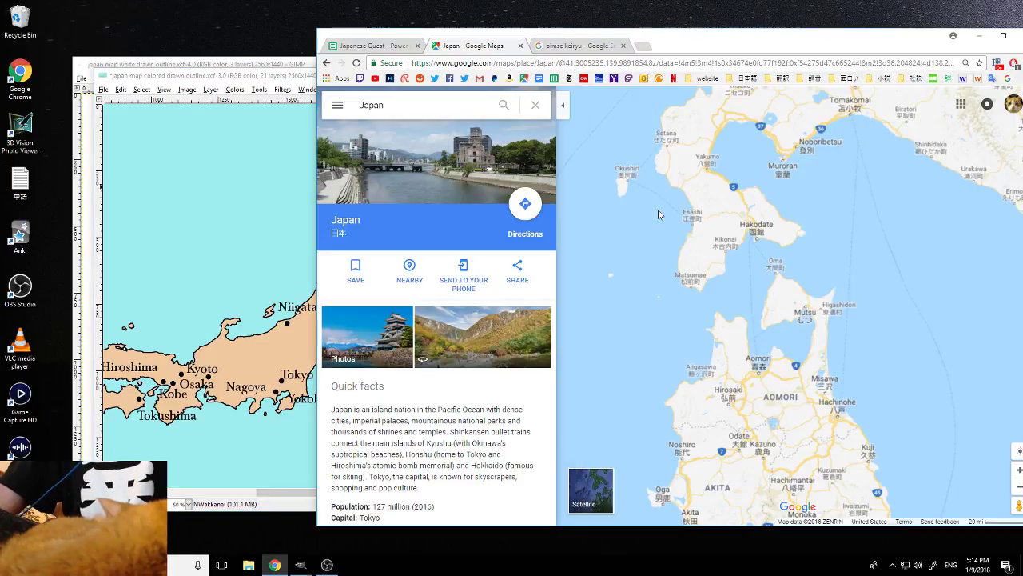
pyautogui.moveTo(831, 104); pyautogui.dragTo(711, 264)
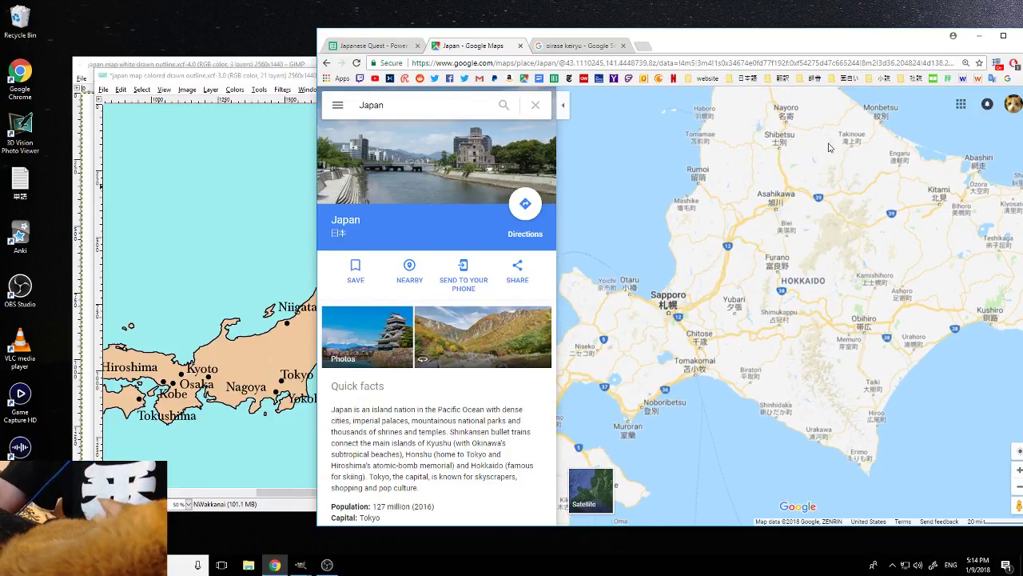
pyautogui.moveTo(829, 145); pyautogui.dragTo(818, 303)
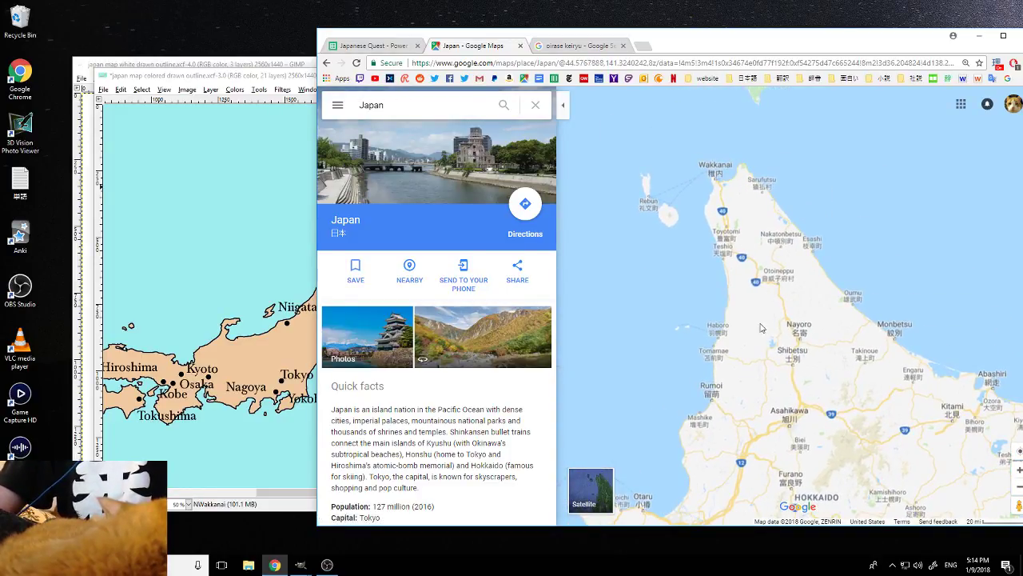
pyautogui.click(1020, 486)
pyautogui.click(1020, 486)
pyautogui.moveTo(828, 479); pyautogui.dragTo(951, 179)
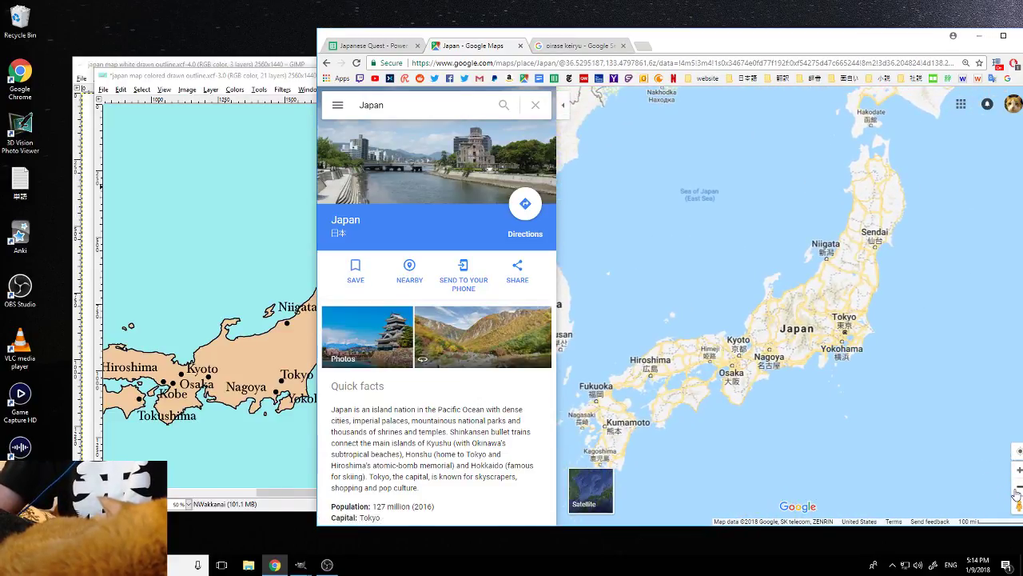
pyautogui.click(1019, 486)
pyautogui.moveTo(877, 390); pyautogui.dragTo(832, 412)
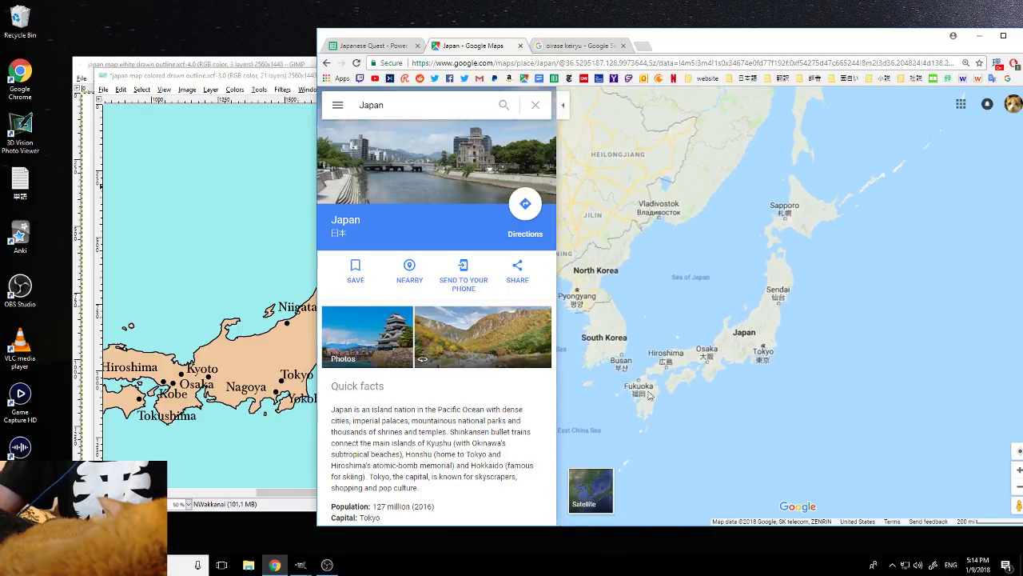
# Return to the colored map in GIMP, widen its window and remove the leftover "N" before "Wakkanai"
pyautogui.click(242, 76)
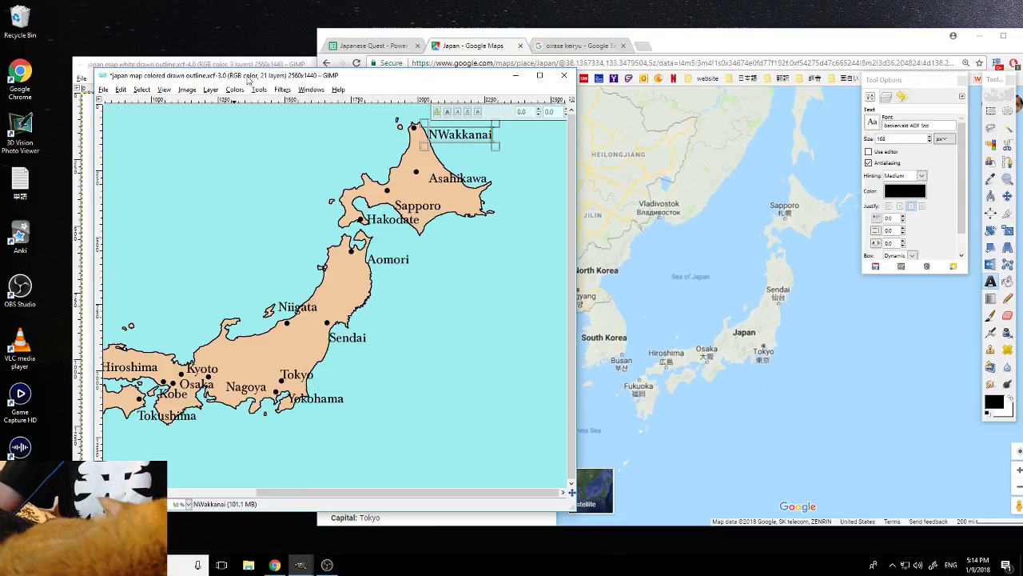
pyautogui.moveTo(280, 490); pyautogui.dragTo(232, 492)
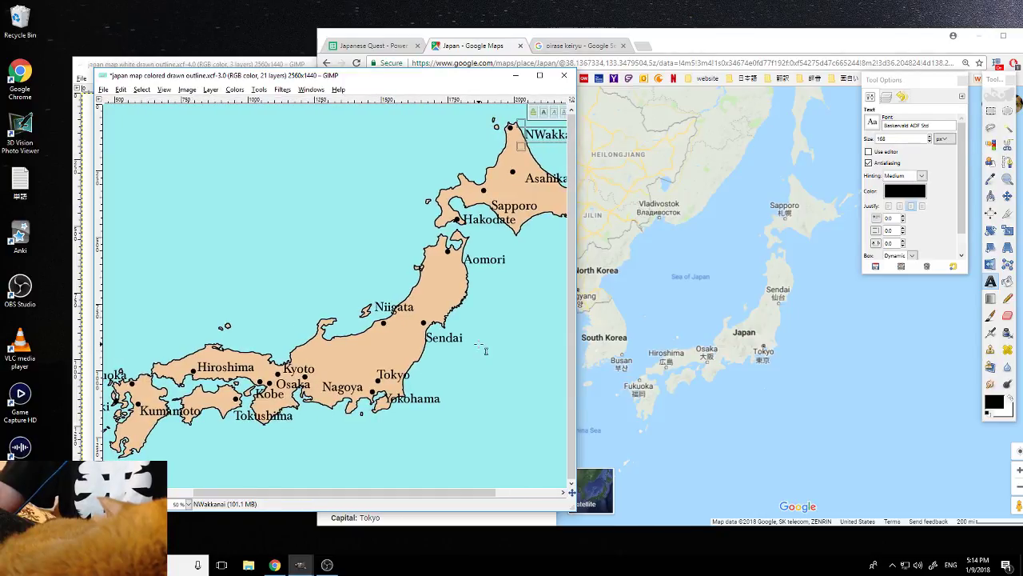
pyautogui.moveTo(573, 344); pyautogui.dragTo(622, 348)
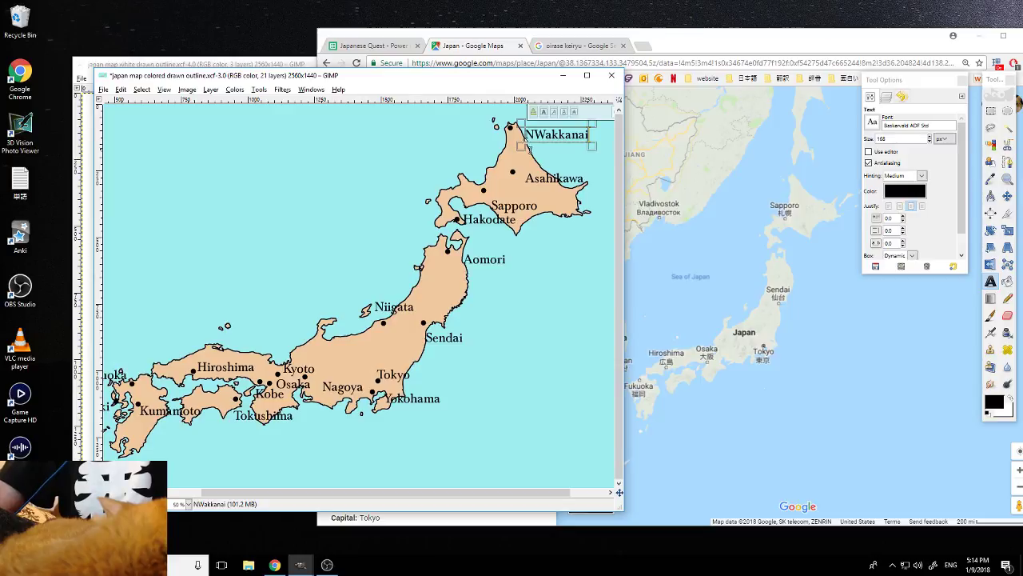
pyautogui.press('BackSpace')
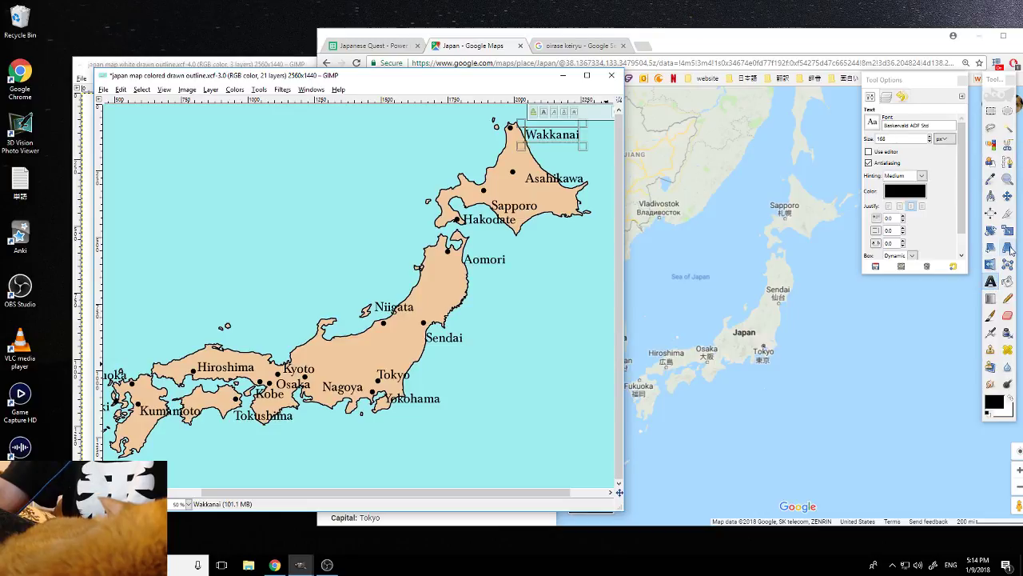
# Preview the finished video game and Japanese language maps, and move the Wakkanai, Asahikawa and Sapporo labels closer to their dots
pyautogui.click(1007, 196)
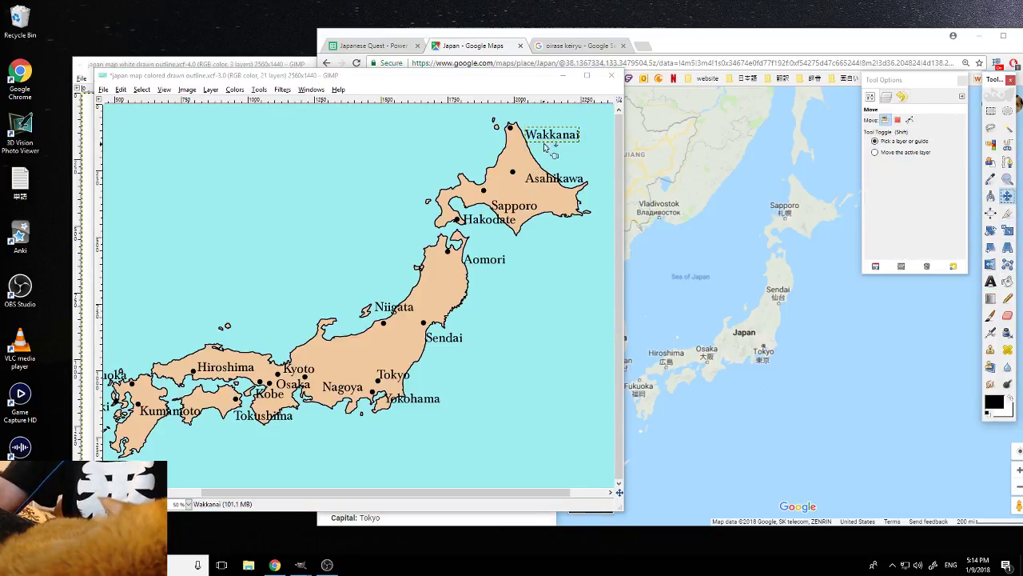
pyautogui.moveTo(304, 567)
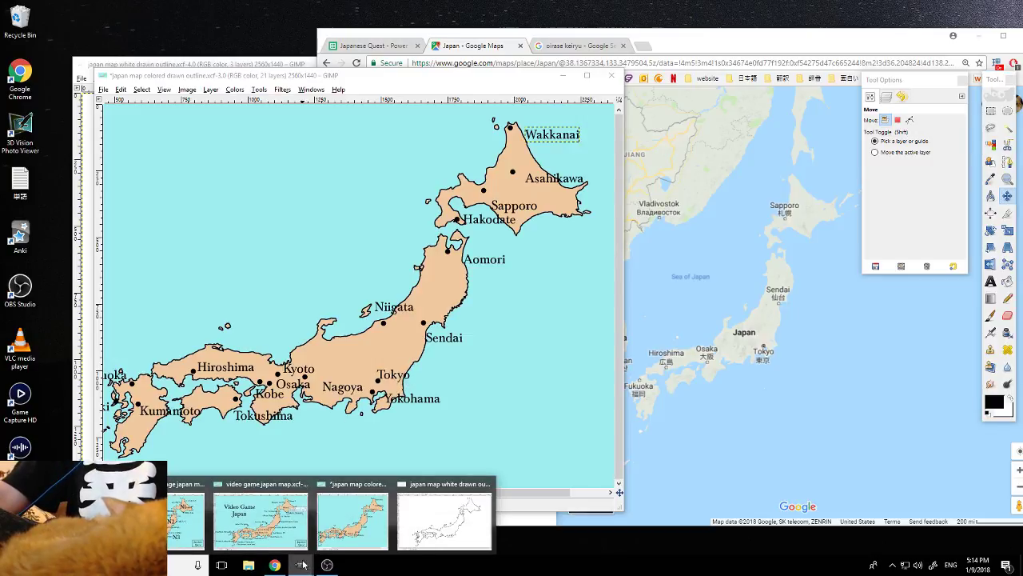
pyautogui.moveTo(277, 529)
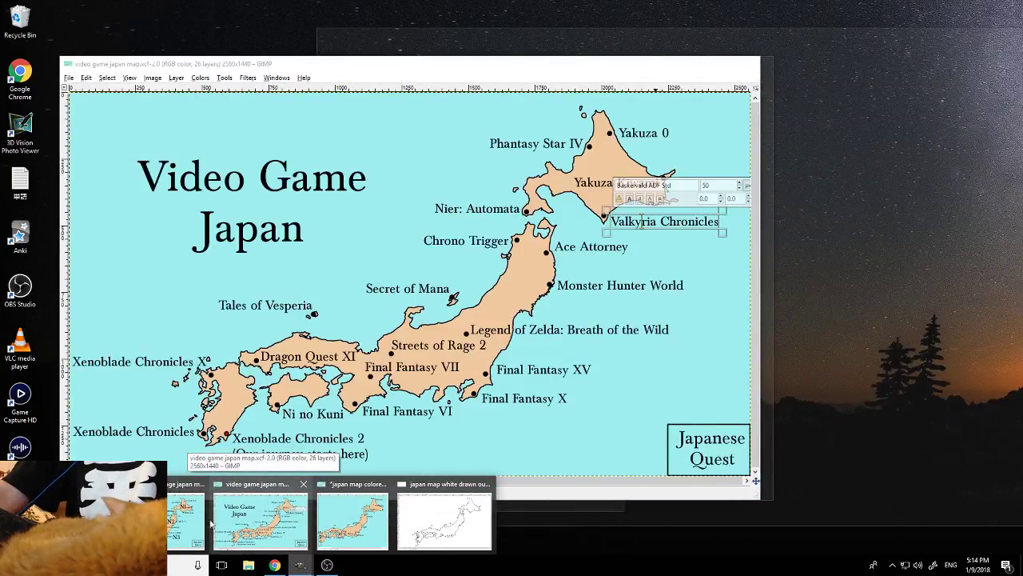
pyautogui.moveTo(178, 521)
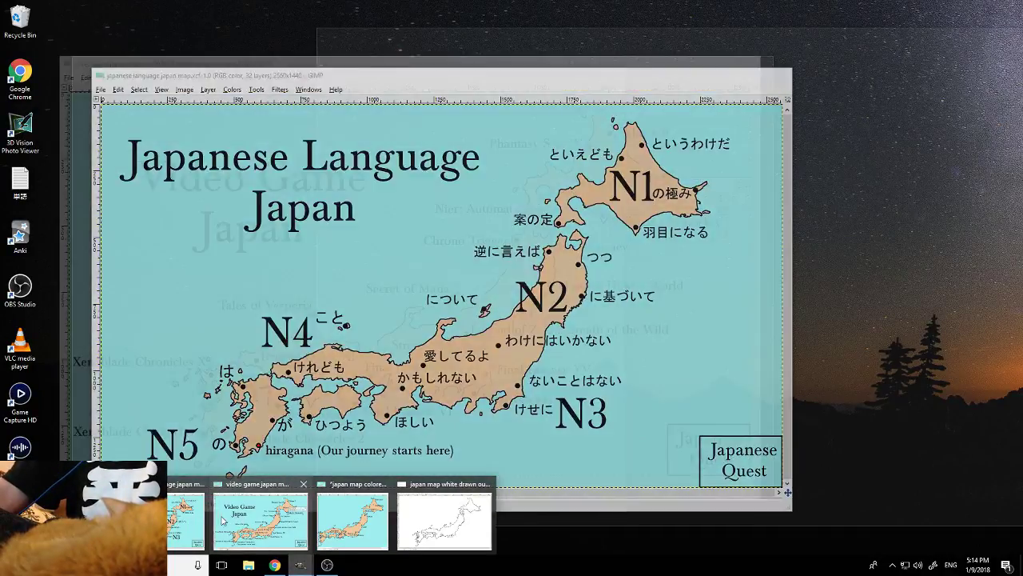
pyautogui.moveTo(237, 519)
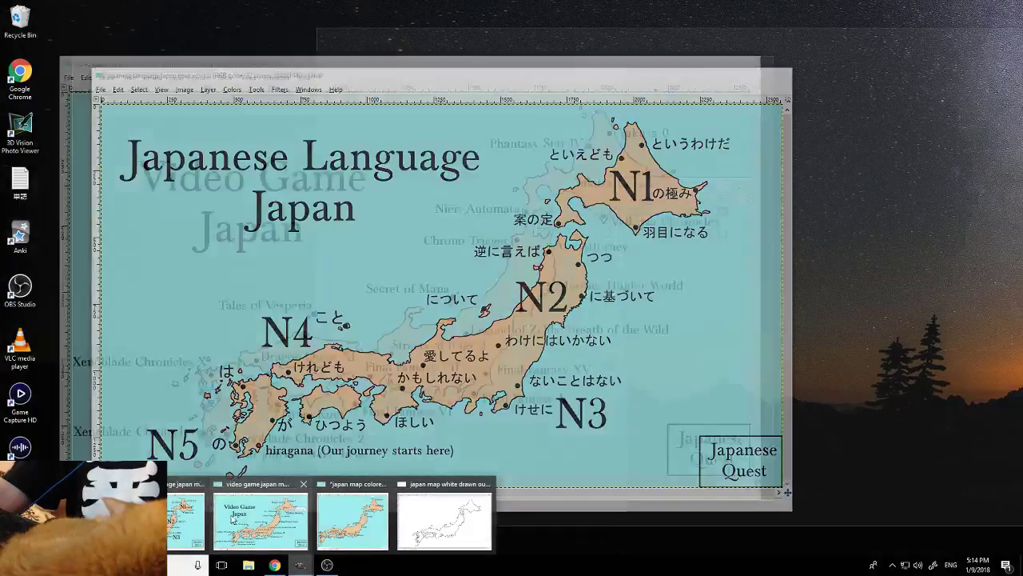
pyautogui.moveTo(356, 518)
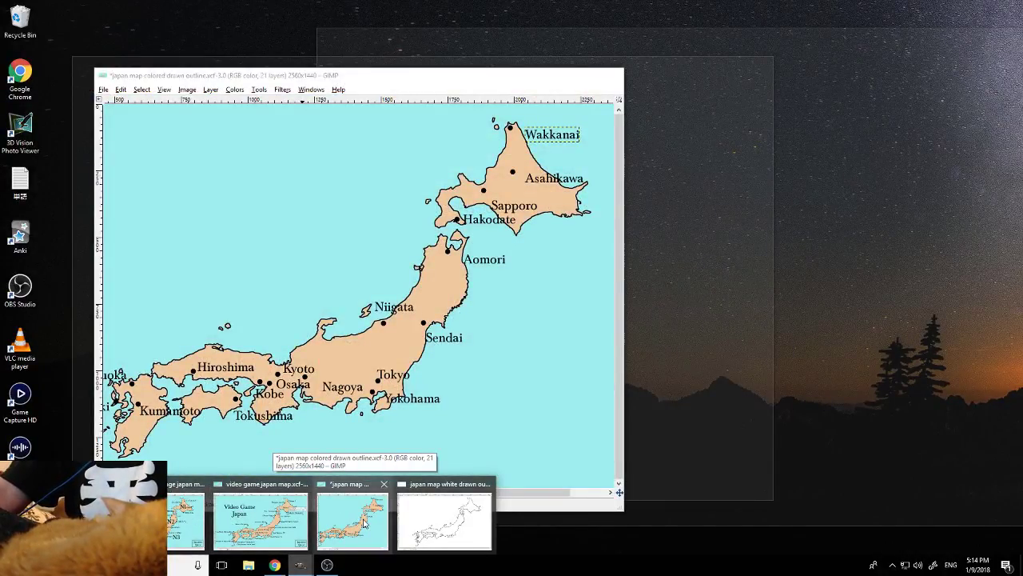
pyautogui.click(364, 521)
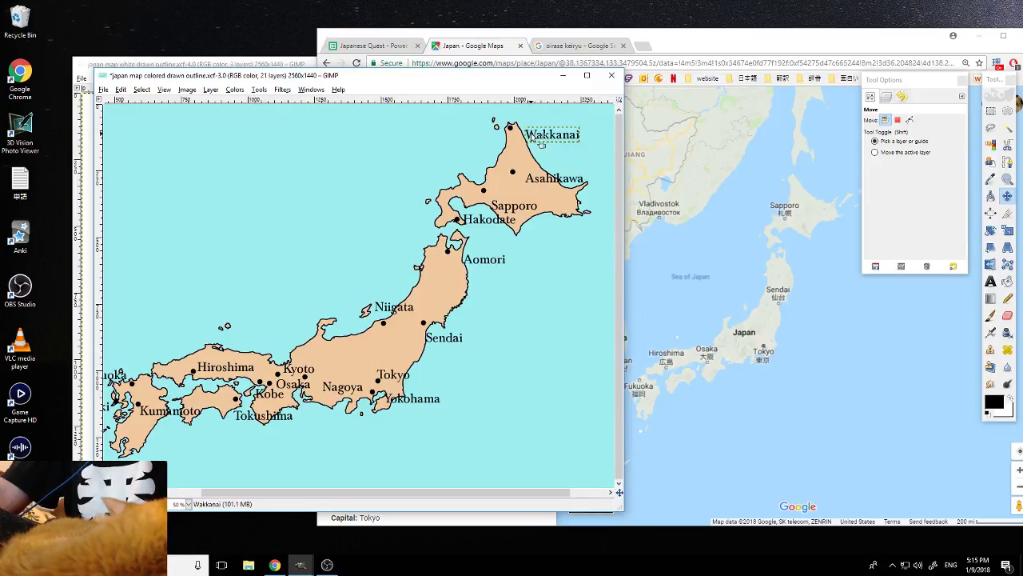
pyautogui.moveTo(540, 146); pyautogui.dragTo(529, 132)
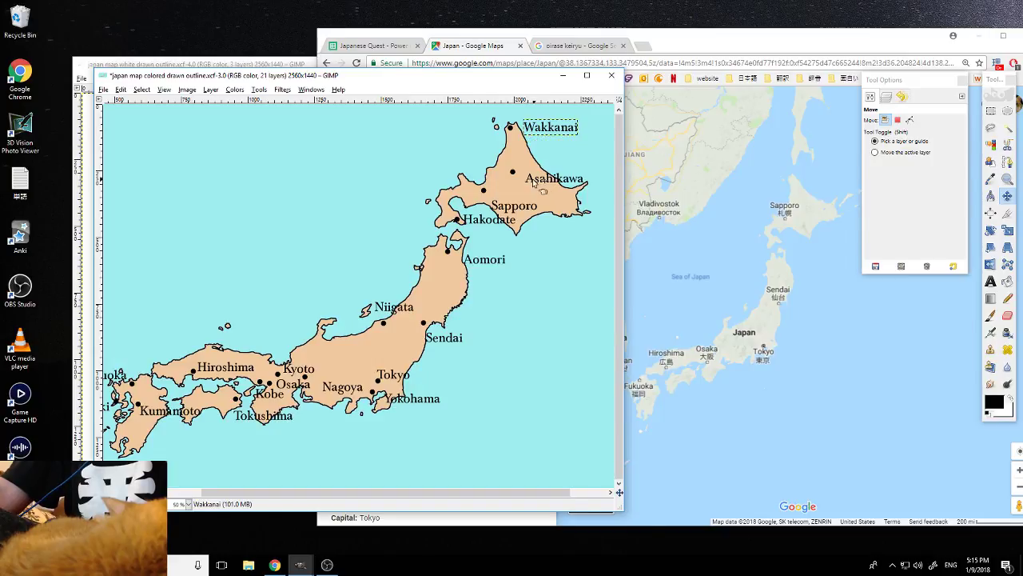
pyautogui.moveTo(532, 181); pyautogui.dragTo(503, 203)
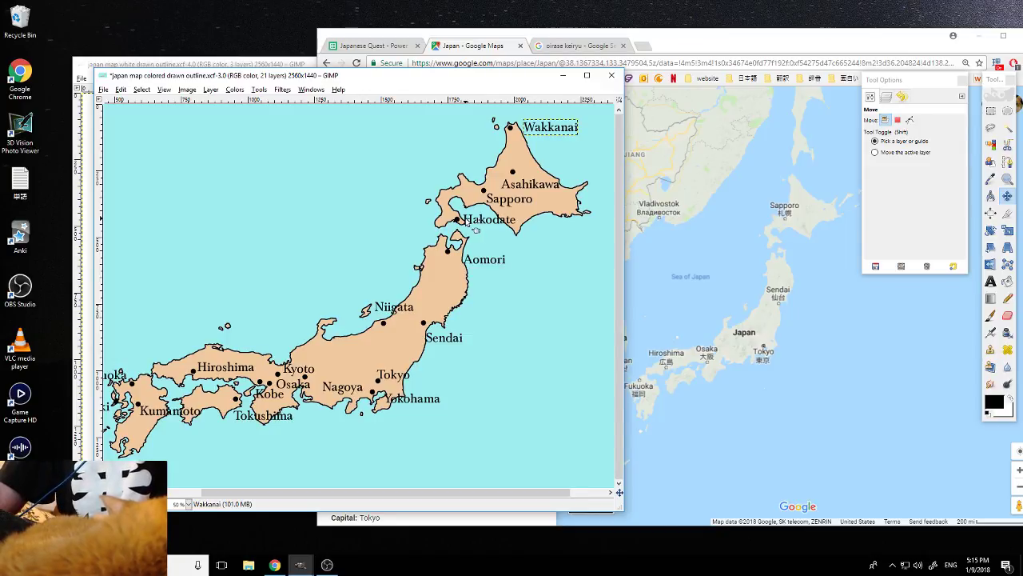
# Move the Hakodate label into the sea west of its dot and shift the Aomori label slightly up and away from the coast
pyautogui.moveTo(476, 230); pyautogui.dragTo(401, 222)
pyautogui.hotkey('ctrl', 'z')
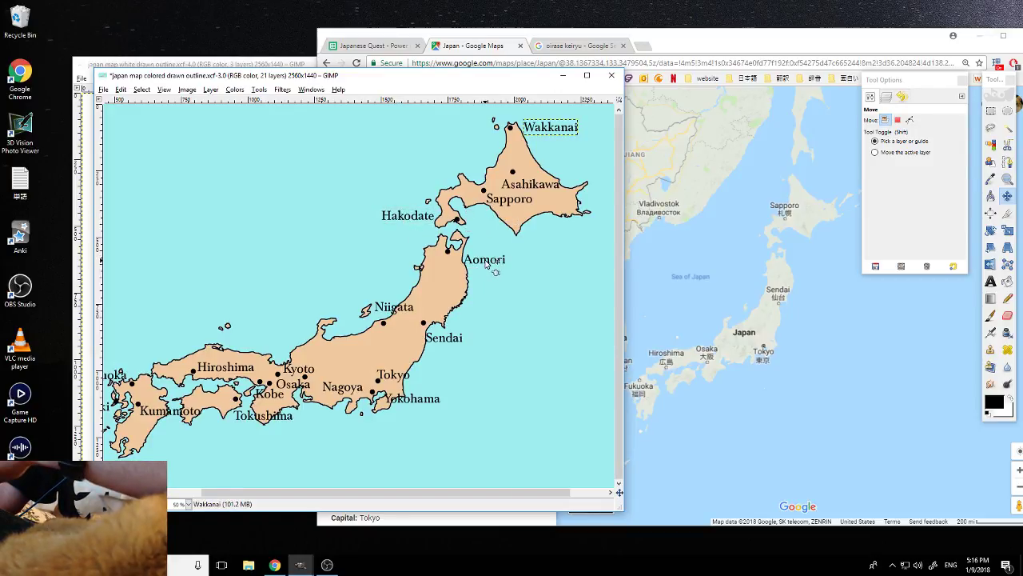
pyautogui.moveTo(486, 264)
pyautogui.mouseDown()
pyautogui.moveTo(444, 266)
pyautogui.moveTo(484, 259)
pyautogui.moveTo(419, 255)
pyautogui.moveTo(485, 258)
pyautogui.mouseUp()
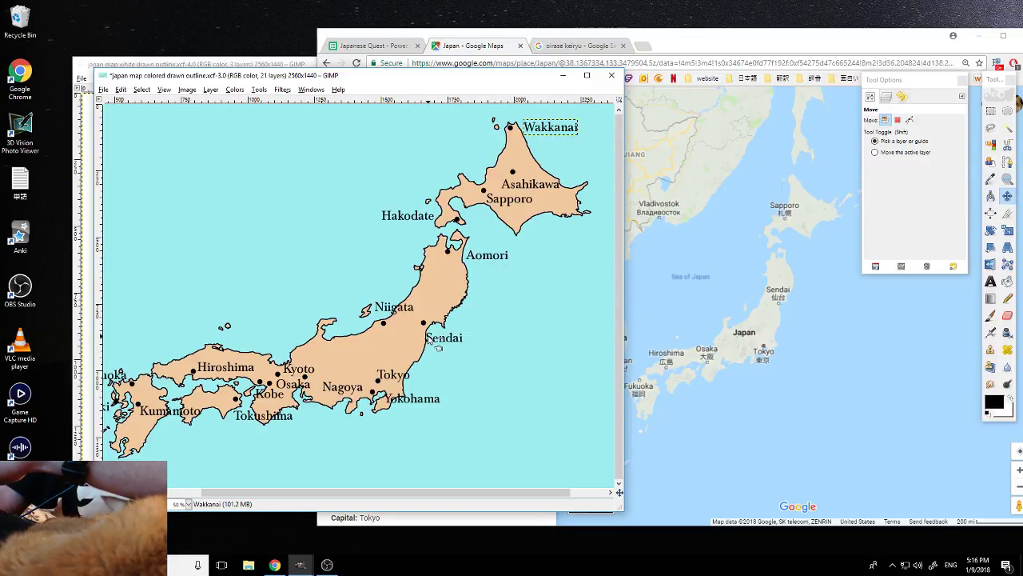
# Move the Sendai label slightly up and off the coastline, and place the Niigata label just beneath its dot
pyautogui.moveTo(429, 341); pyautogui.dragTo(433, 336)
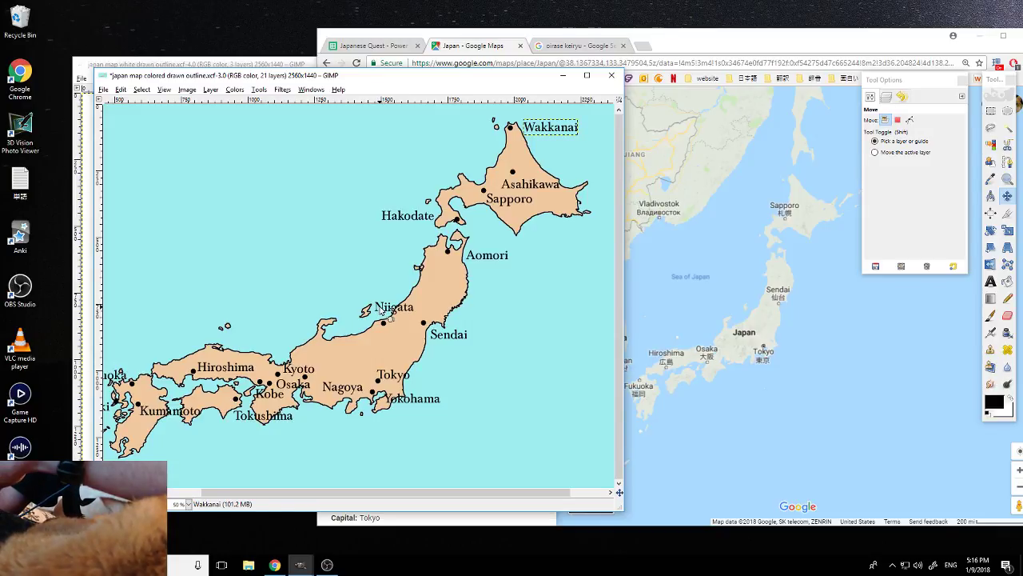
pyautogui.moveTo(381, 312); pyautogui.dragTo(380, 336)
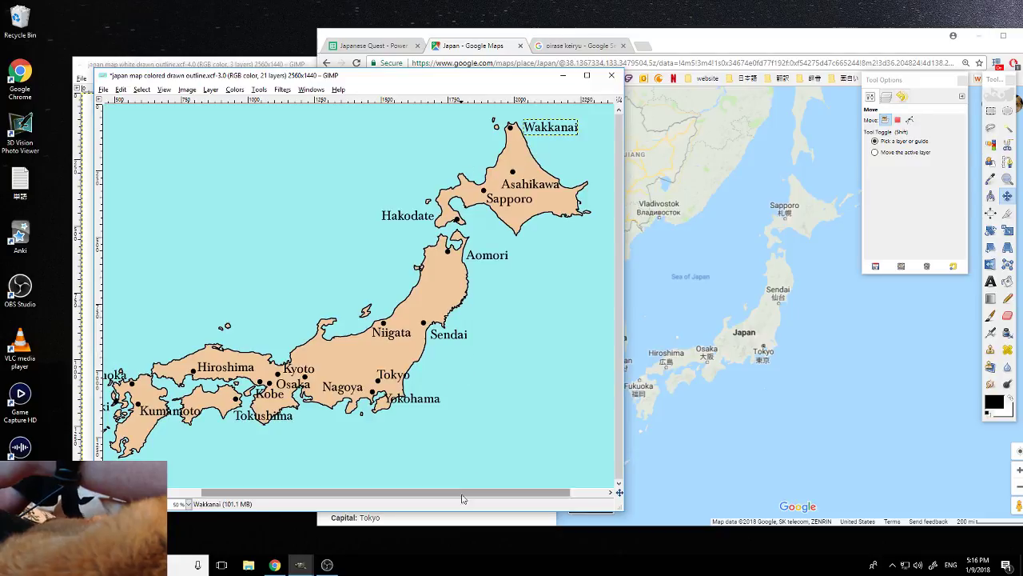
pyautogui.hscroll(-3, 462, 497)
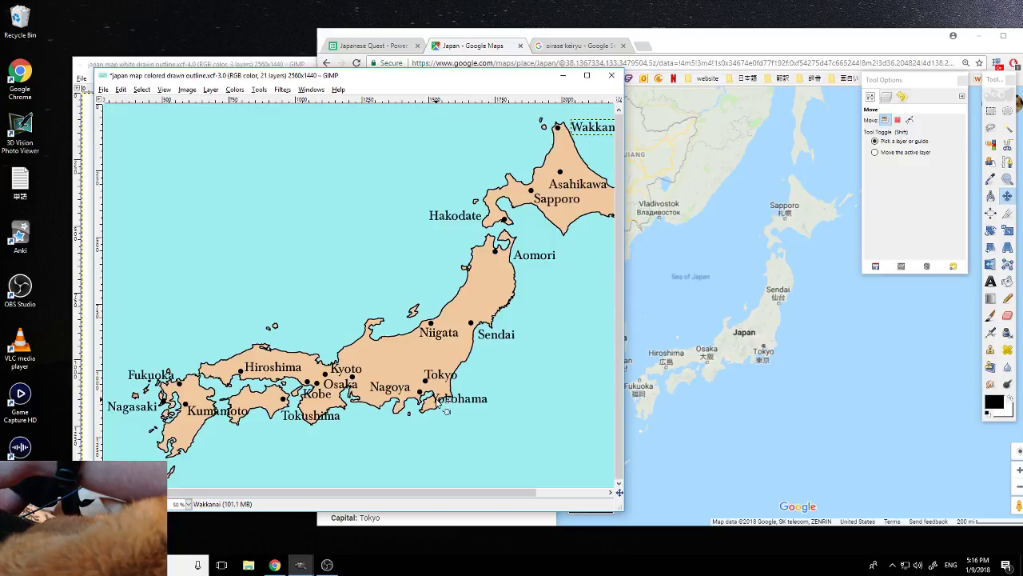
# Place the Yokohama and Nagoya labels just east of their dots and the Tokyo label above its dot
pyautogui.moveTo(438, 400)
pyautogui.mouseDown()
pyautogui.moveTo(458, 394)
pyautogui.moveTo(415, 424)
pyautogui.moveTo(438, 394)
pyautogui.moveTo(453, 402)
pyautogui.mouseUp()
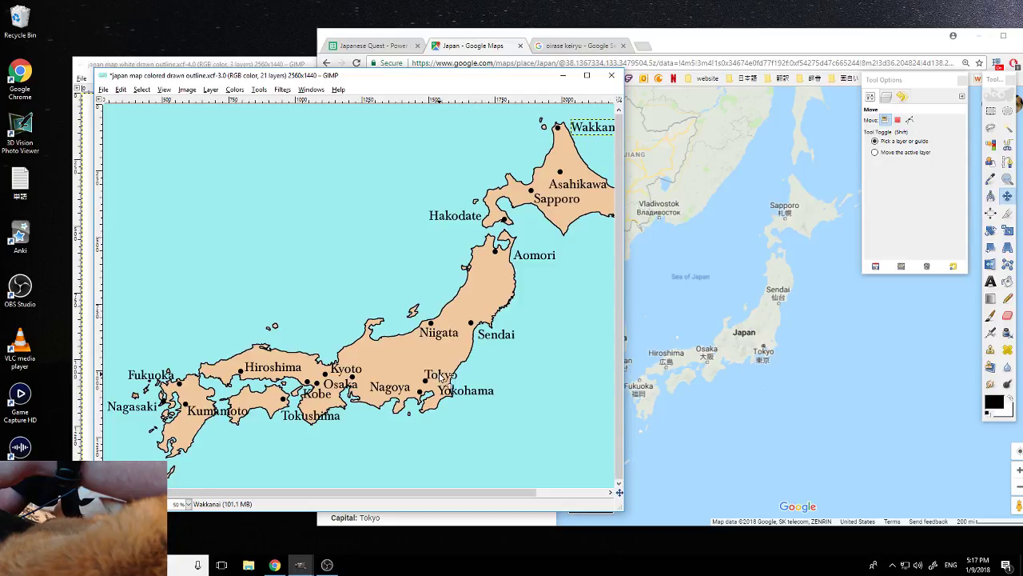
pyautogui.moveTo(444, 379); pyautogui.dragTo(438, 371)
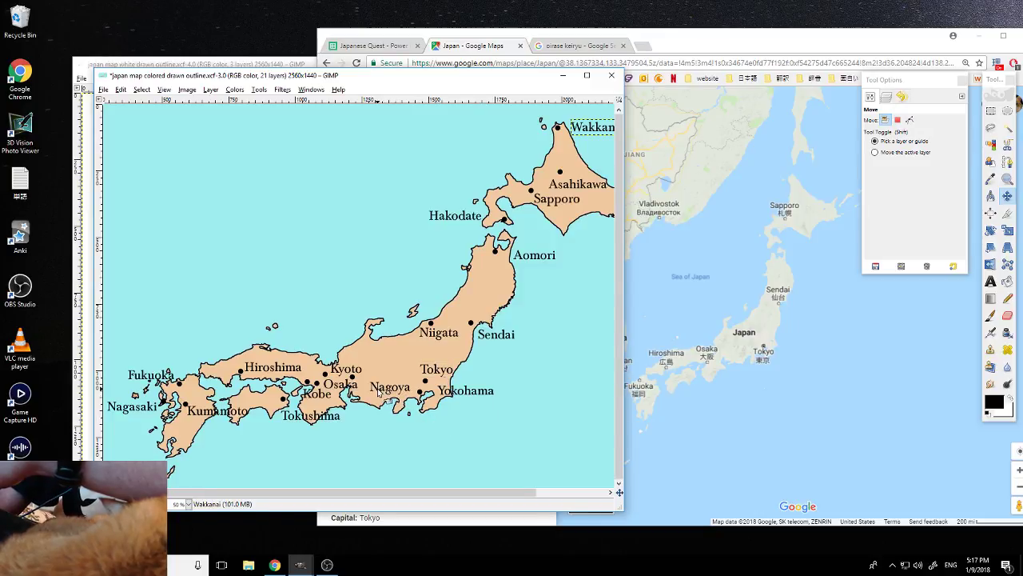
pyautogui.moveTo(379, 390); pyautogui.dragTo(383, 391)
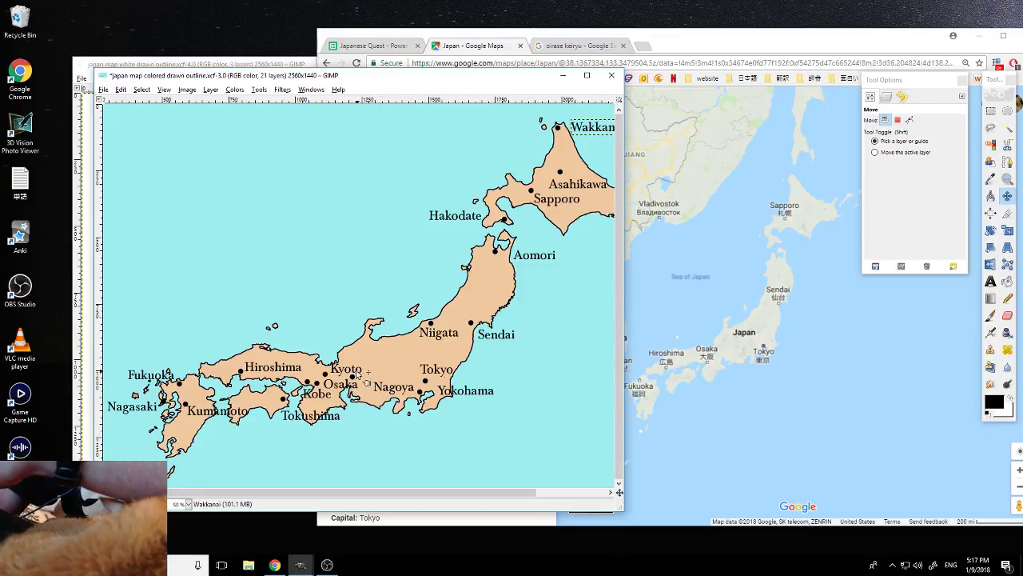
pyautogui.moveTo(363, 381); pyautogui.dragTo(365, 360)
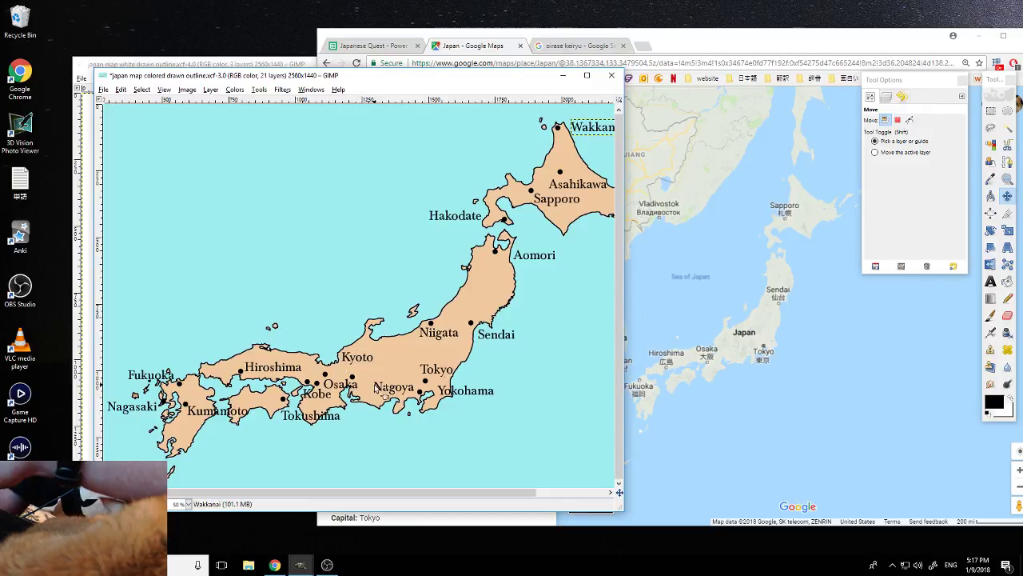
pyautogui.moveTo(386, 391); pyautogui.dragTo(373, 384)
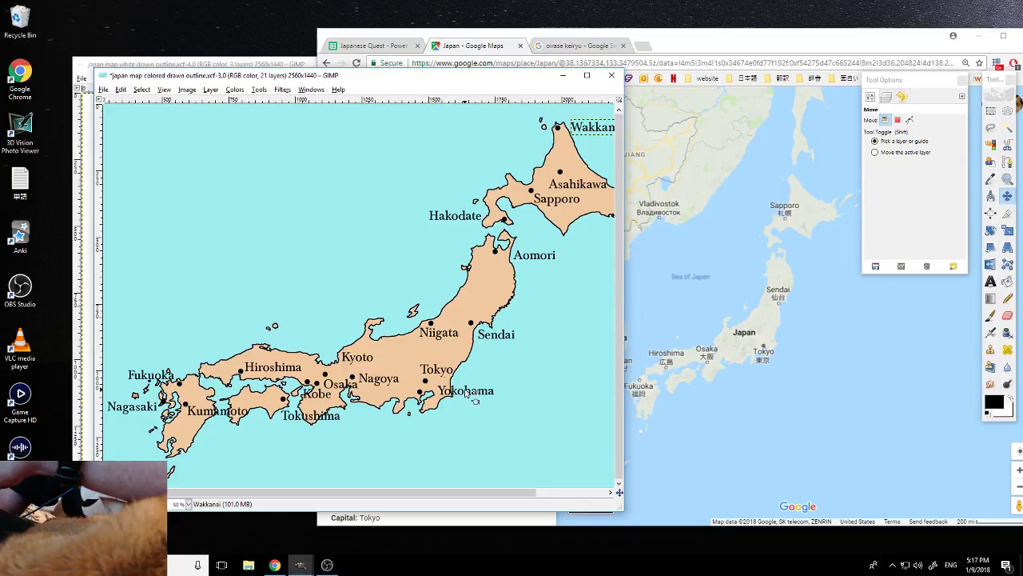
pyautogui.moveTo(474, 398)
pyautogui.mouseDown()
pyautogui.moveTo(463, 413)
pyautogui.moveTo(417, 404)
pyautogui.moveTo(470, 400)
pyautogui.mouseUp()
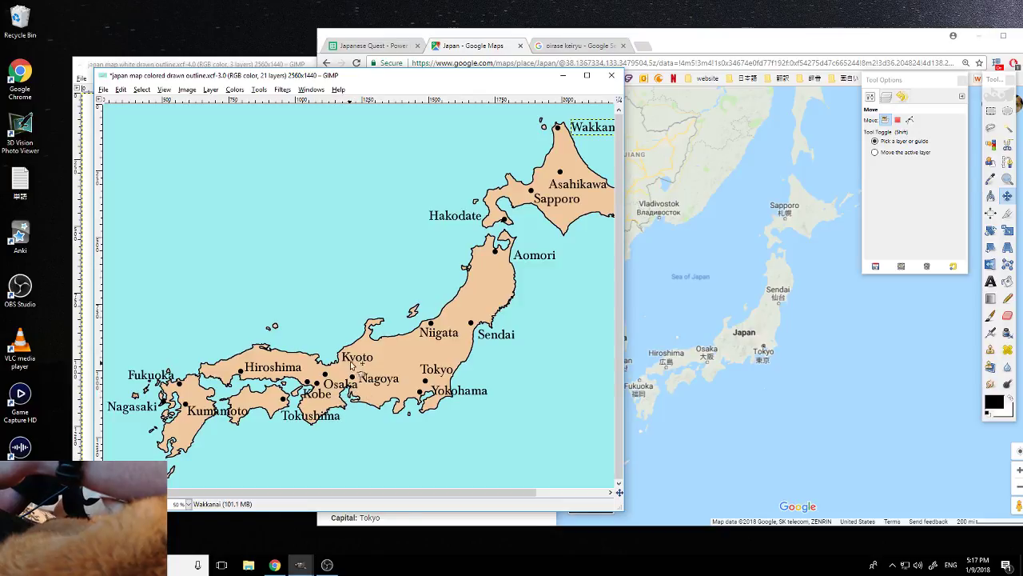
# Set the Kyoto label beside its dot, Kobe and Hiroshima above their dots, Osaka beneath its dot, and Nagoya slightly lower
pyautogui.moveTo(354, 365); pyautogui.dragTo(337, 370)
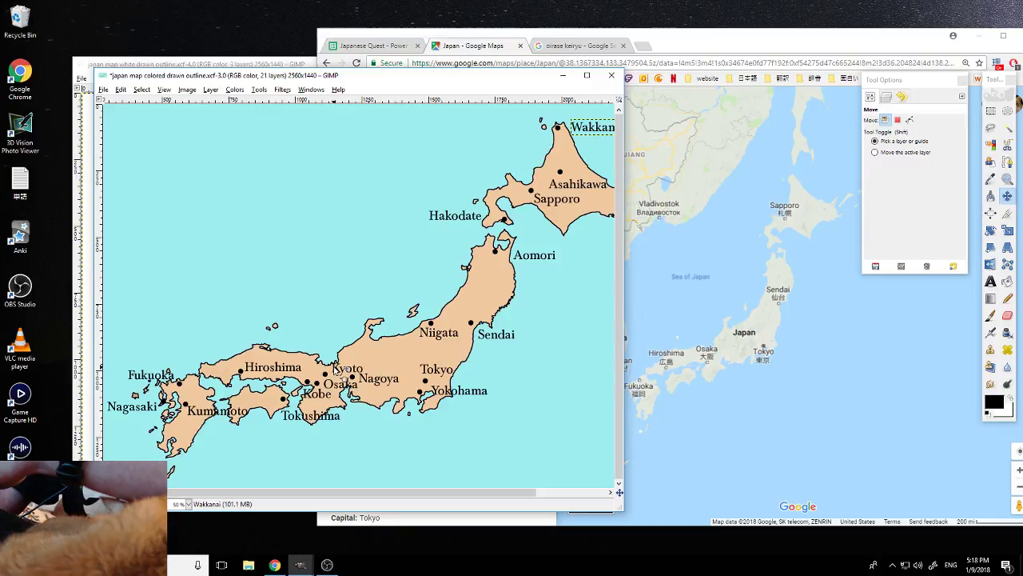
pyautogui.moveTo(335, 368); pyautogui.dragTo(334, 368)
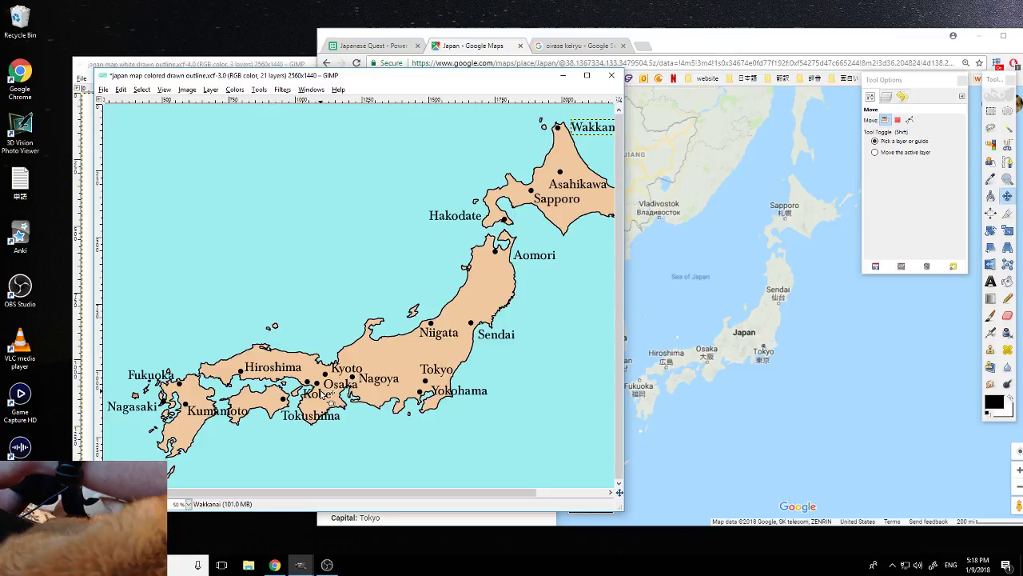
pyautogui.moveTo(325, 393); pyautogui.dragTo(239, 366)
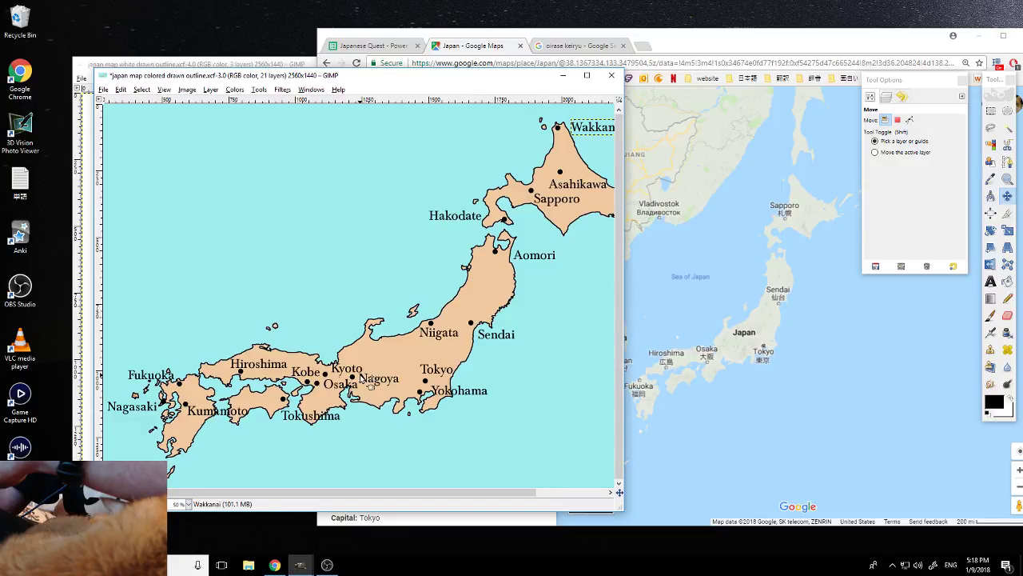
pyautogui.moveTo(370, 383); pyautogui.dragTo(334, 371)
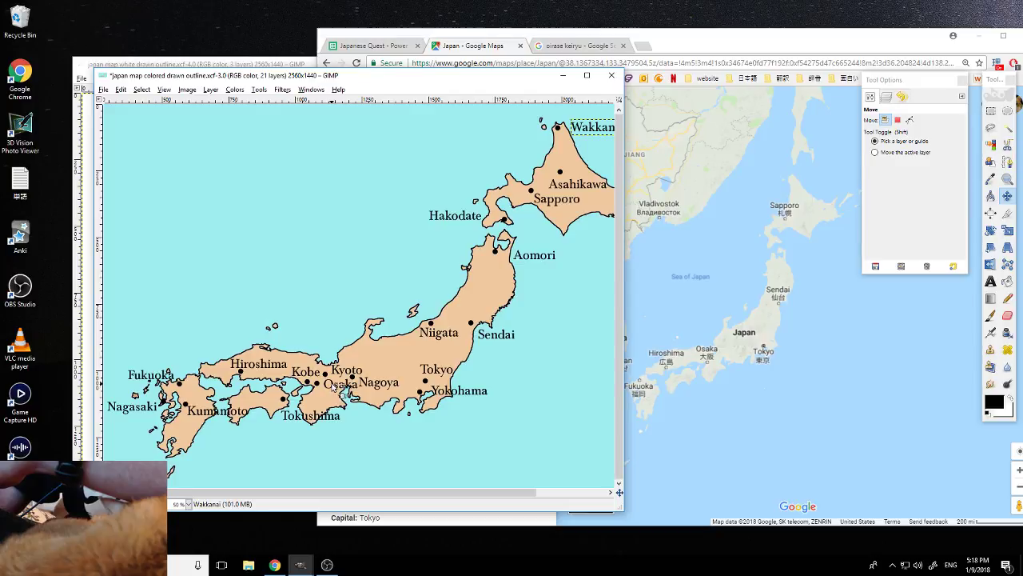
pyautogui.moveTo(335, 389)
pyautogui.mouseDown()
pyautogui.moveTo(315, 403)
pyautogui.moveTo(329, 392)
pyautogui.mouseUp()
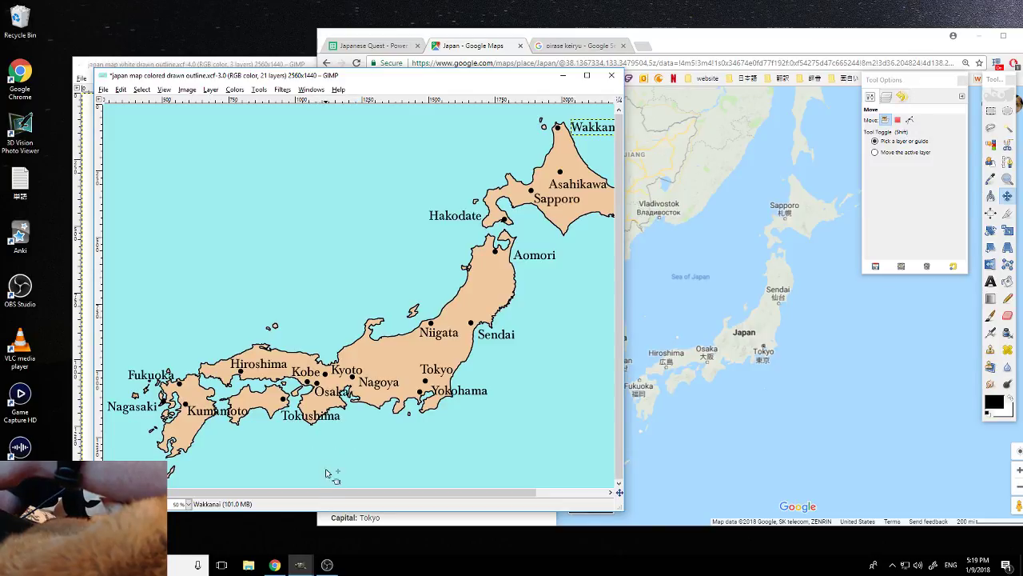
# Shift the Kumamoto label slightly west and up so it sits just beneath its dot
pyautogui.moveTo(334, 494); pyautogui.dragTo(281, 476)
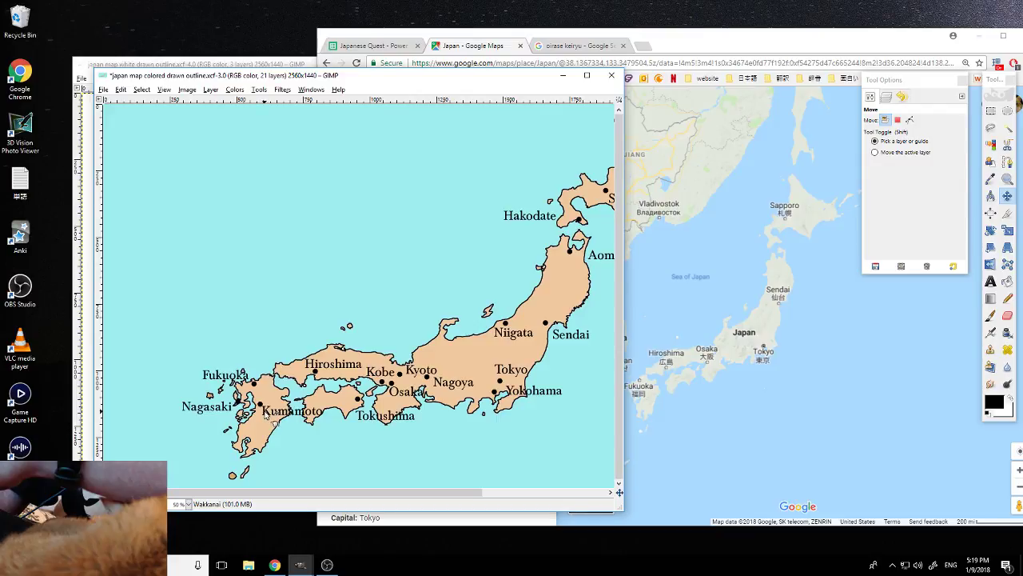
pyautogui.moveTo(265, 414)
pyautogui.mouseDown()
pyautogui.moveTo(262, 434)
pyautogui.moveTo(277, 417)
pyautogui.moveTo(264, 425)
pyautogui.moveTo(268, 443)
pyautogui.moveTo(258, 420)
pyautogui.moveTo(276, 403)
pyautogui.moveTo(260, 413)
pyautogui.mouseUp()
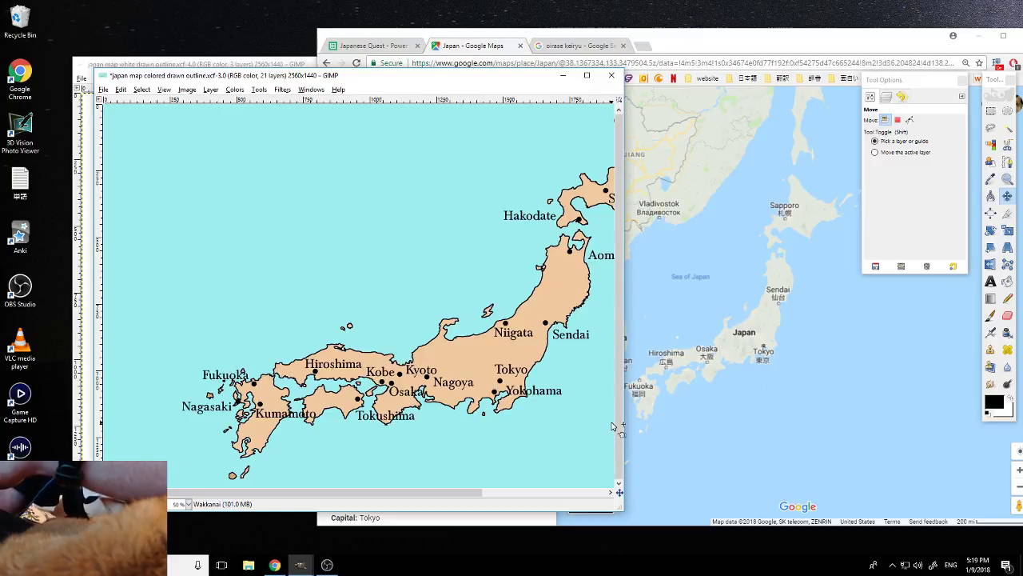
pyautogui.moveTo(464, 494); pyautogui.dragTo(553, 500)
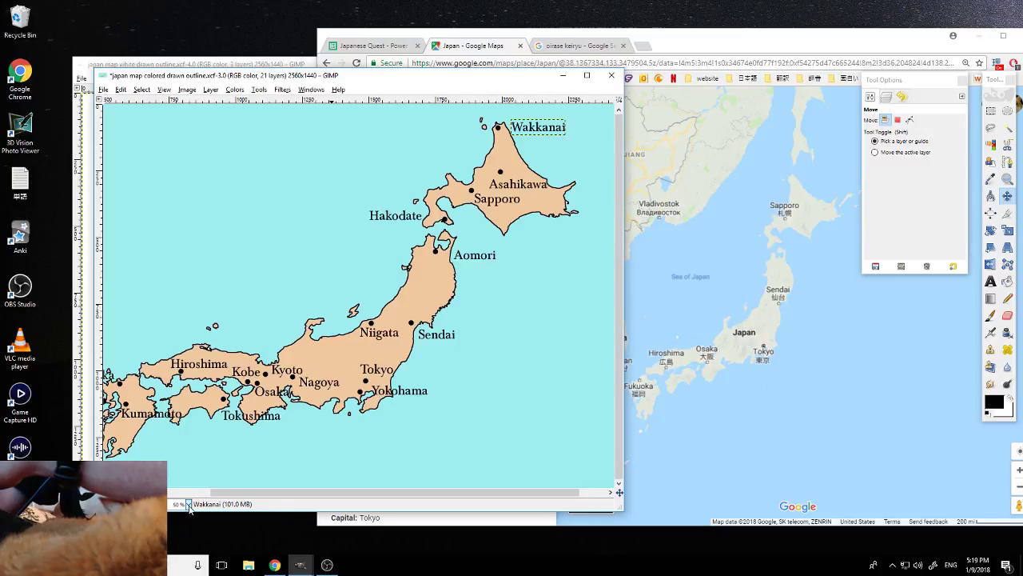
# Add the title "Japan" in 168 px Baskervald ADF Std in the open sea northwest of the islands
pyautogui.click(188, 503)
pyautogui.click(183, 482)
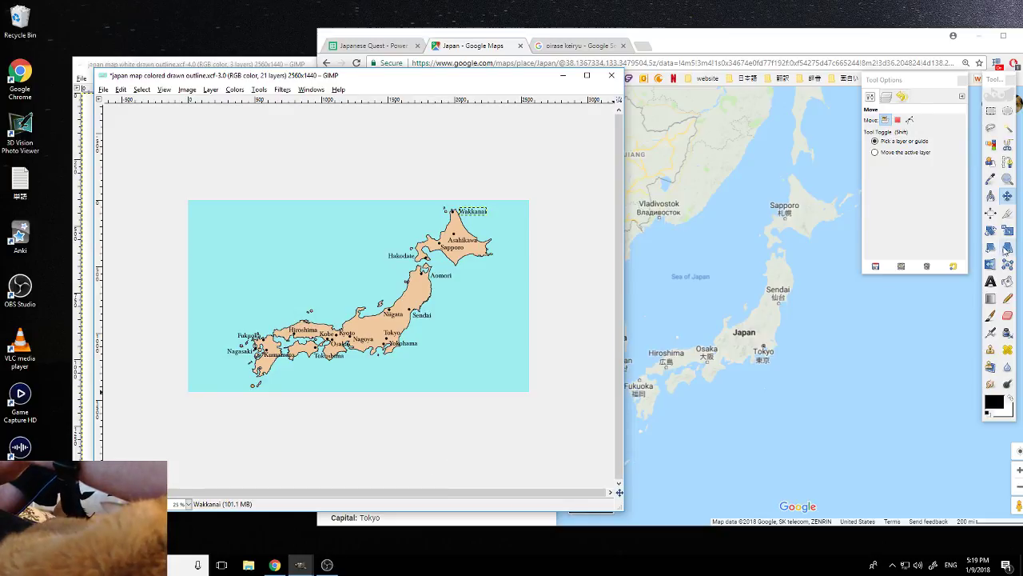
pyautogui.click(991, 282)
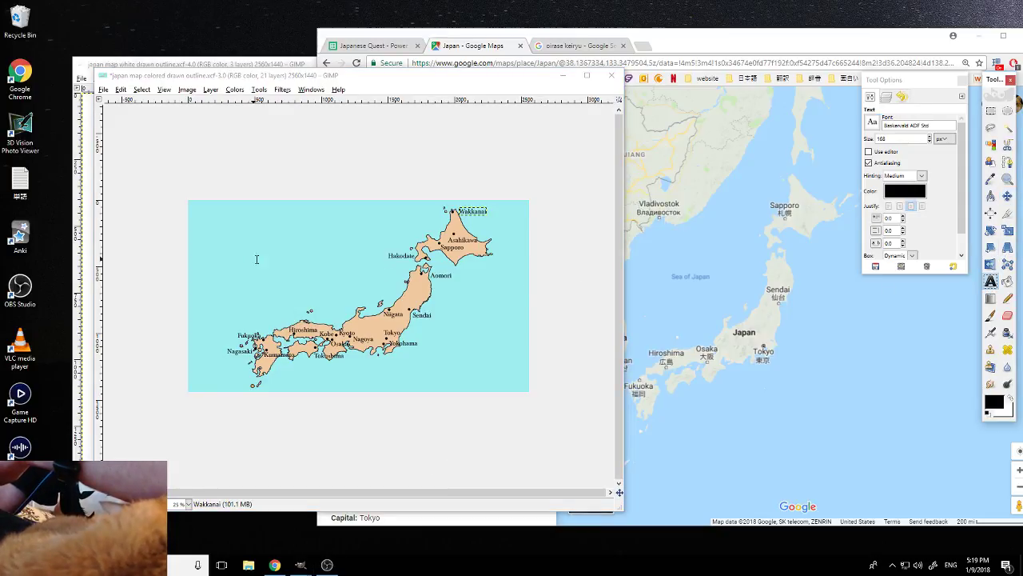
pyautogui.click(227, 246)
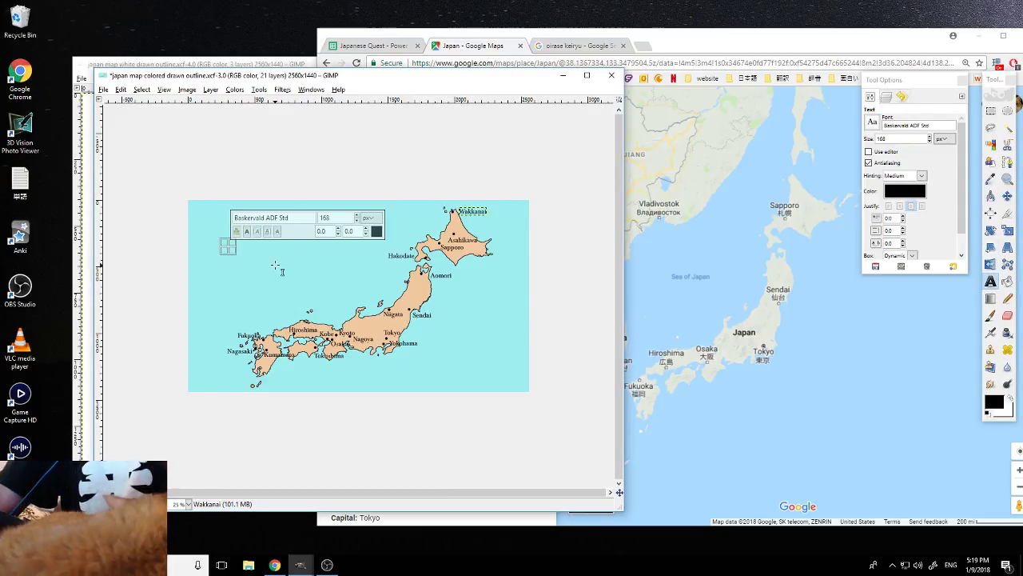
pyautogui.write('Japa')
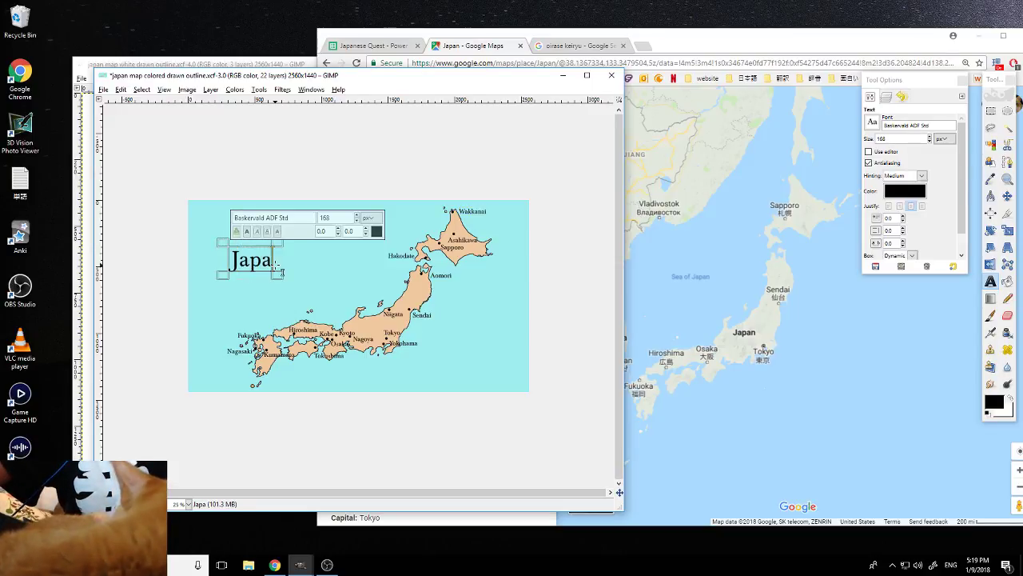
pyautogui.write('n')
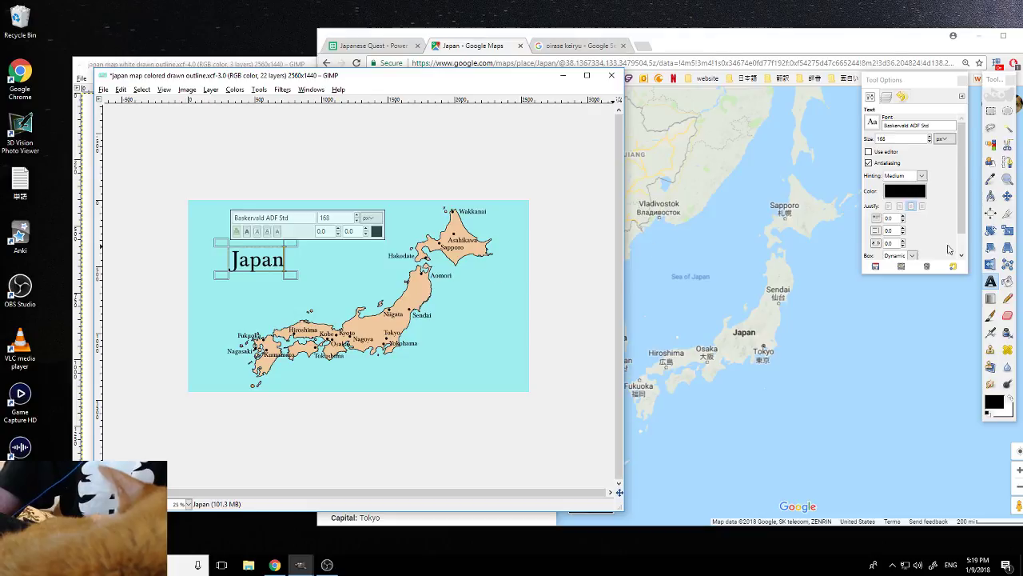
# Enlarge the "Japan" title's text box to about 545 × 226 px, then select the map drawing layer
pyautogui.click(991, 282)
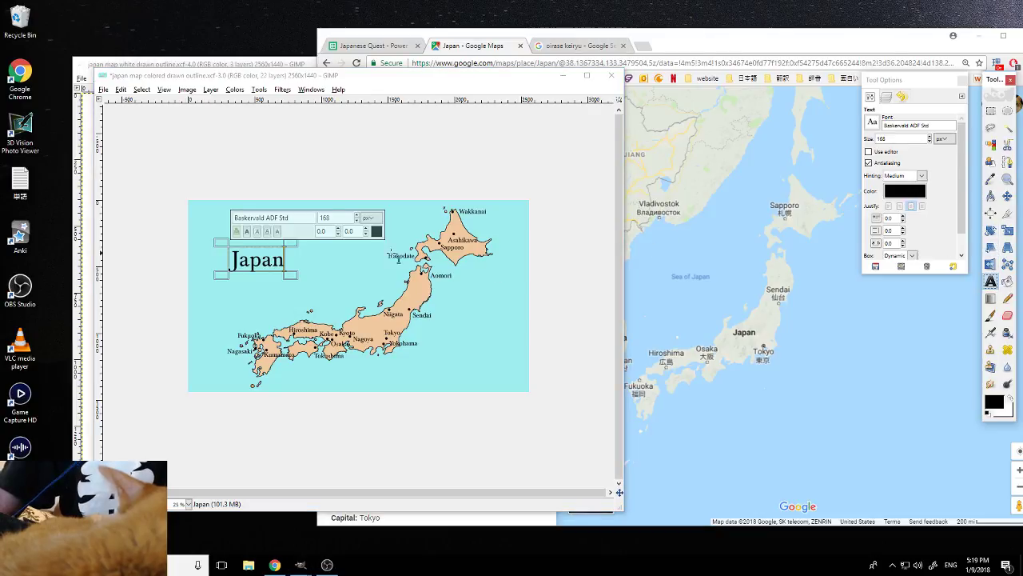
pyautogui.click(261, 264)
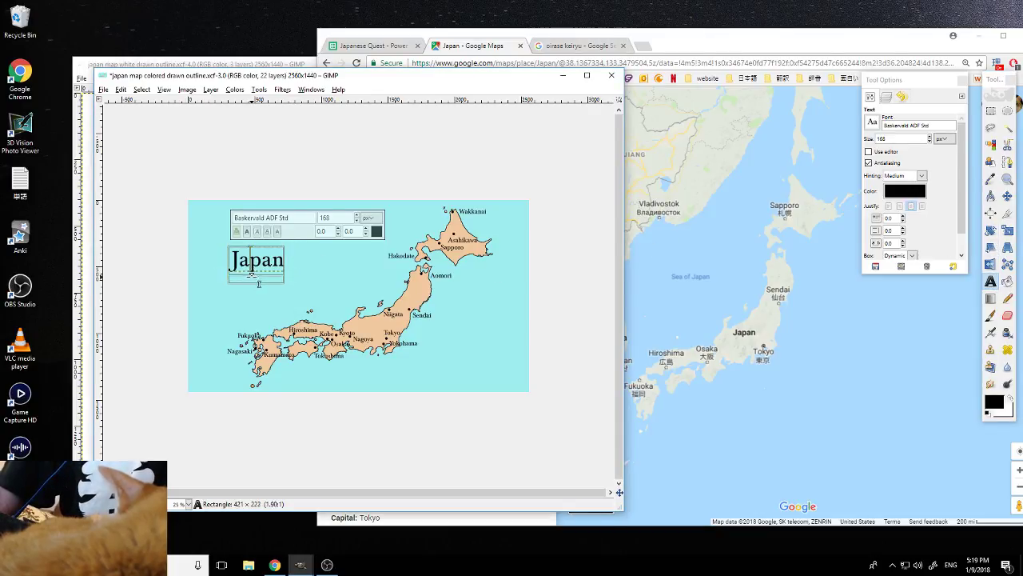
pyautogui.moveTo(259, 284); pyautogui.dragTo(258, 287)
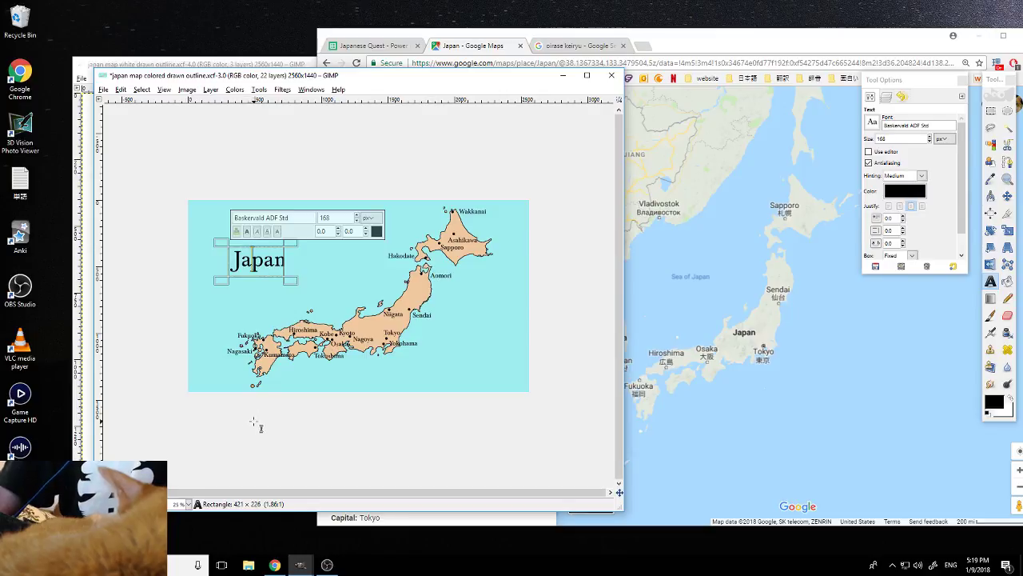
pyautogui.moveTo(295, 260); pyautogui.dragTo(307, 260)
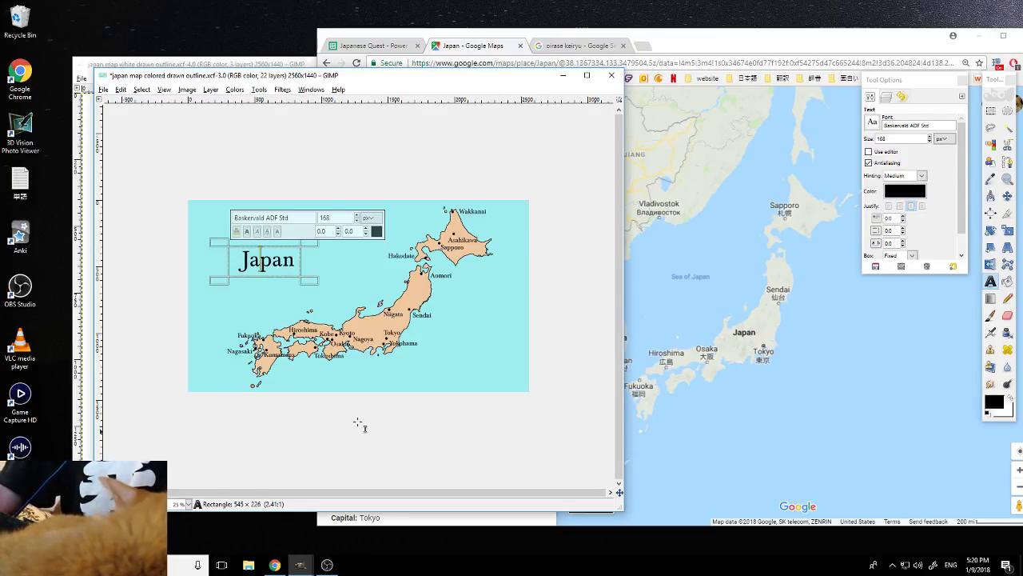
pyautogui.click(885, 97)
pyautogui.moveTo(962, 182); pyautogui.dragTo(963, 223)
pyautogui.click(932, 232)
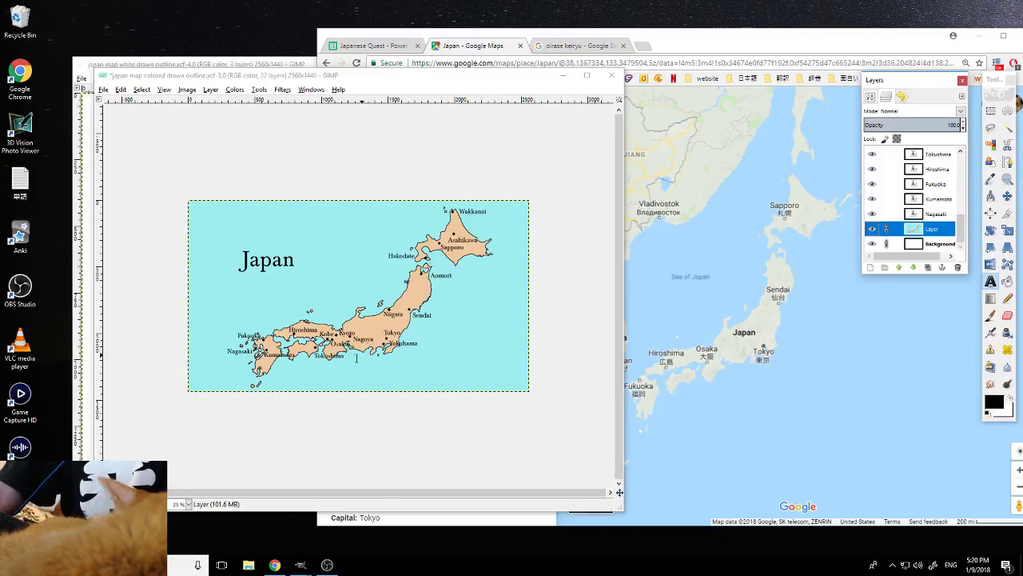
# Zoom to 50% and widen the image window so the title and all labeled islands fit in view
pyautogui.click(186, 503)
pyautogui.click(182, 467)
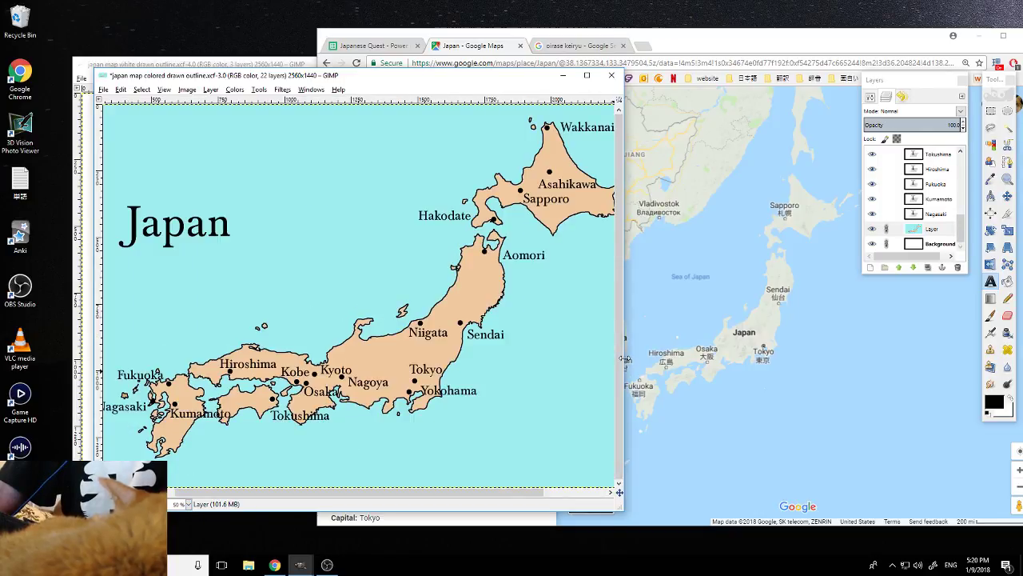
pyautogui.moveTo(624, 362); pyautogui.dragTo(722, 369)
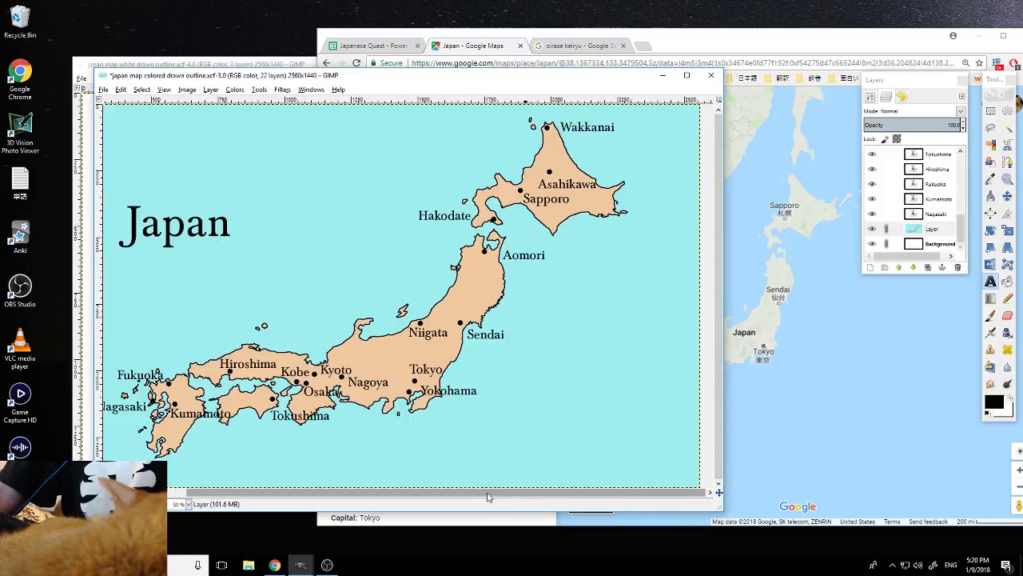
pyautogui.moveTo(486, 498); pyautogui.dragTo(454, 495)
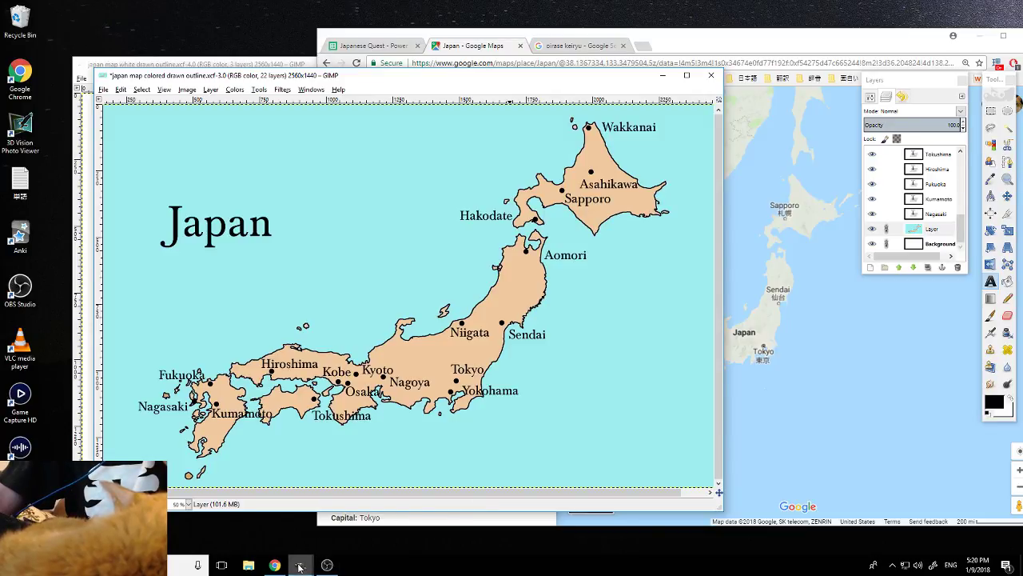
# Compare previews of the video game Japan map and the colored Japan map, then move the colored map's window off the white outline map
pyautogui.moveTo(301, 562)
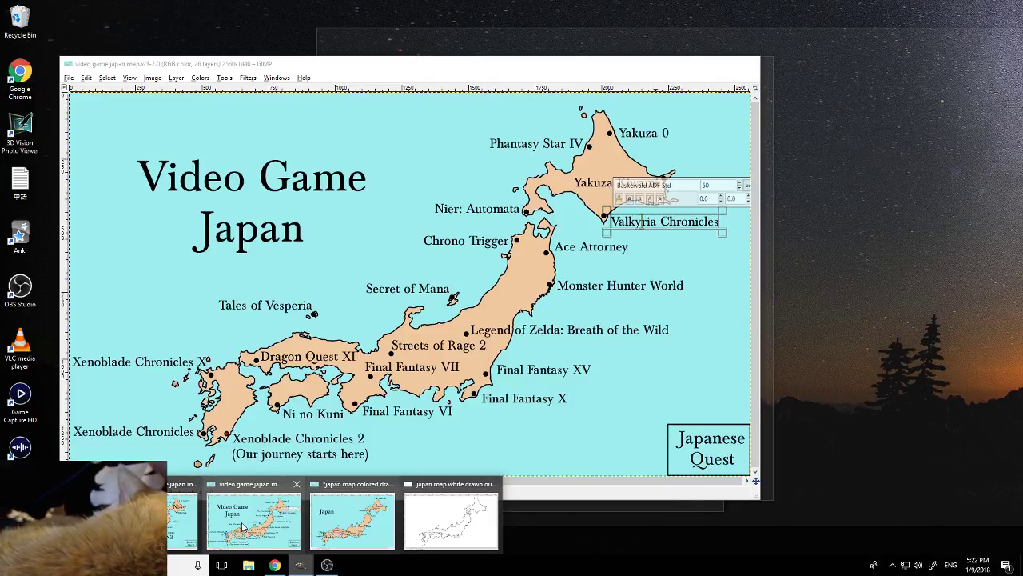
pyautogui.moveTo(343, 526)
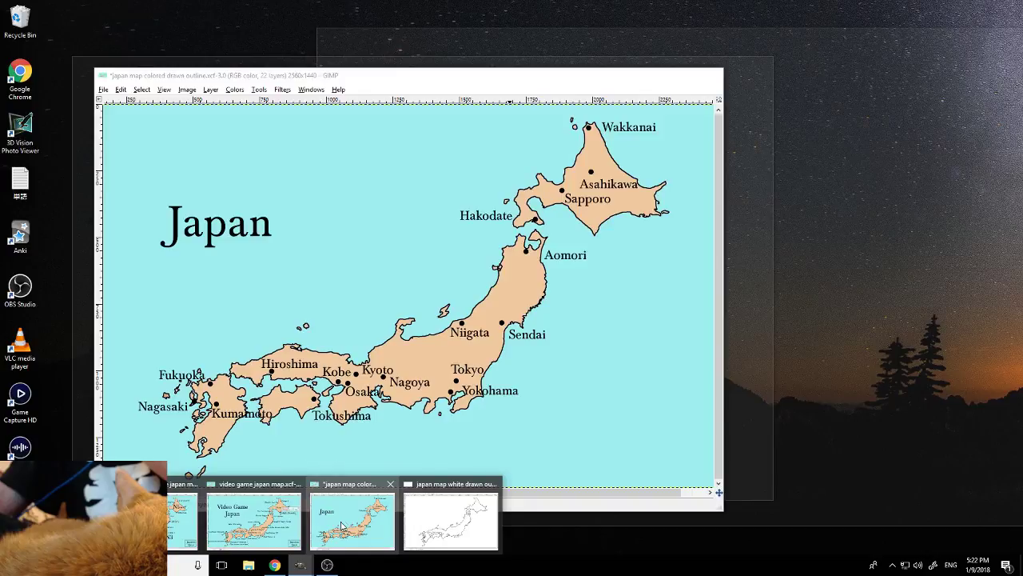
pyautogui.moveTo(428, 527)
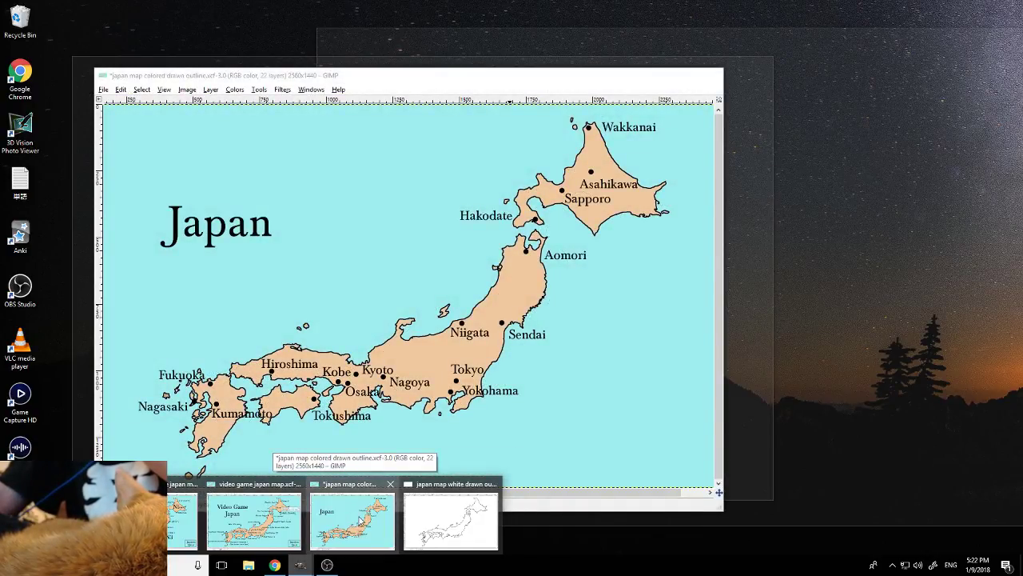
pyautogui.moveTo(264, 522)
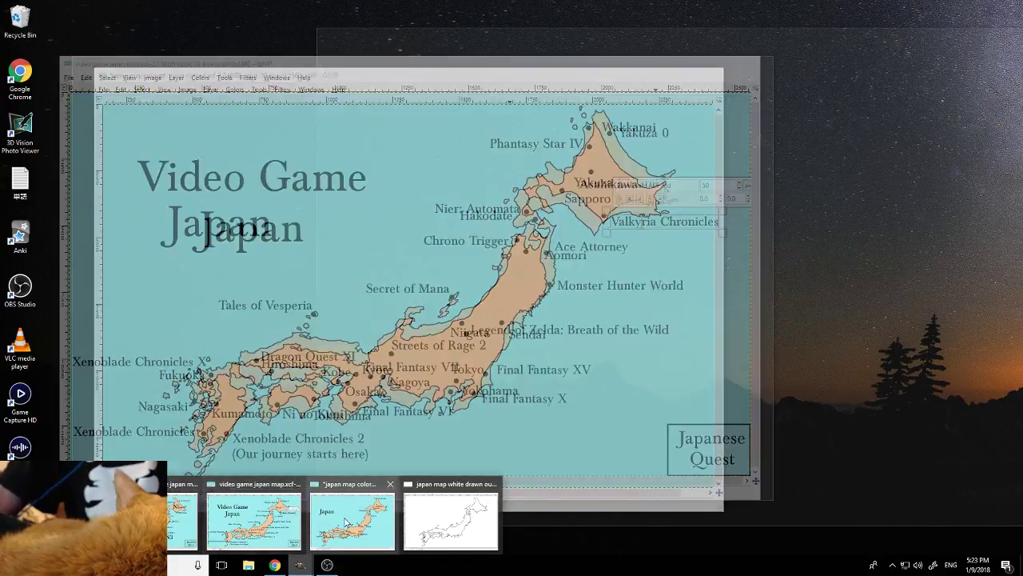
pyautogui.moveTo(347, 521)
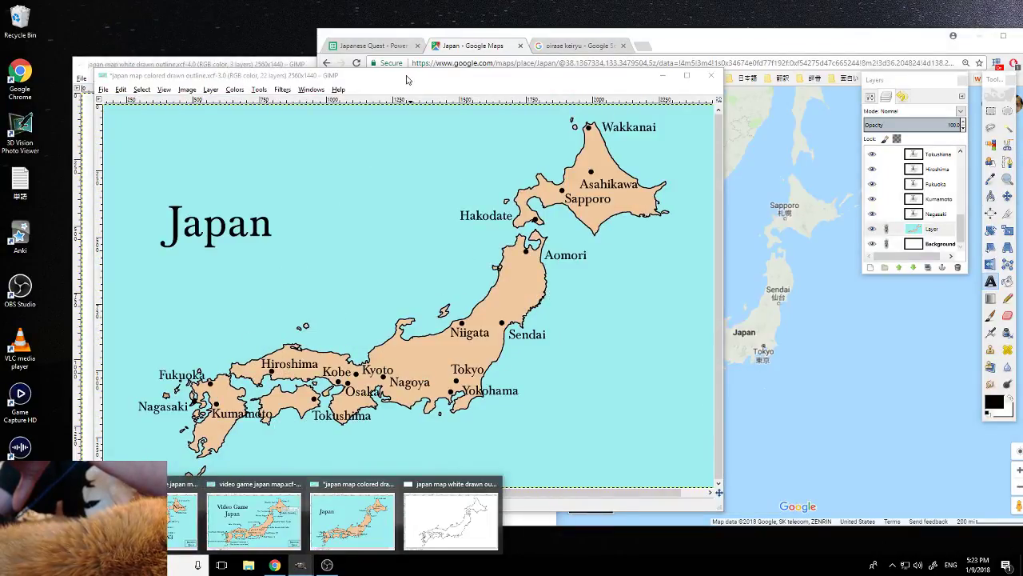
pyautogui.moveTo(406, 79); pyautogui.dragTo(537, 91)
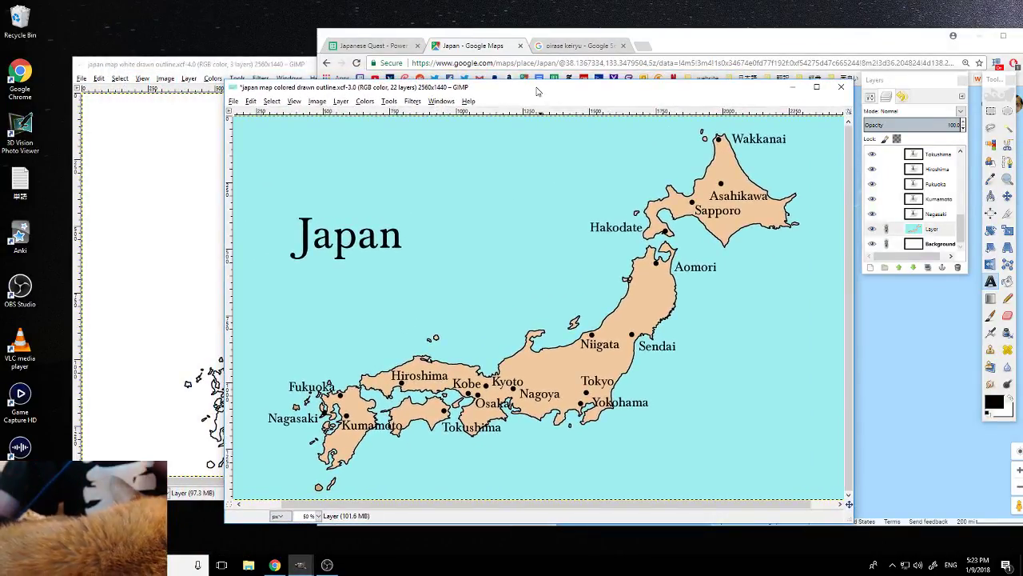